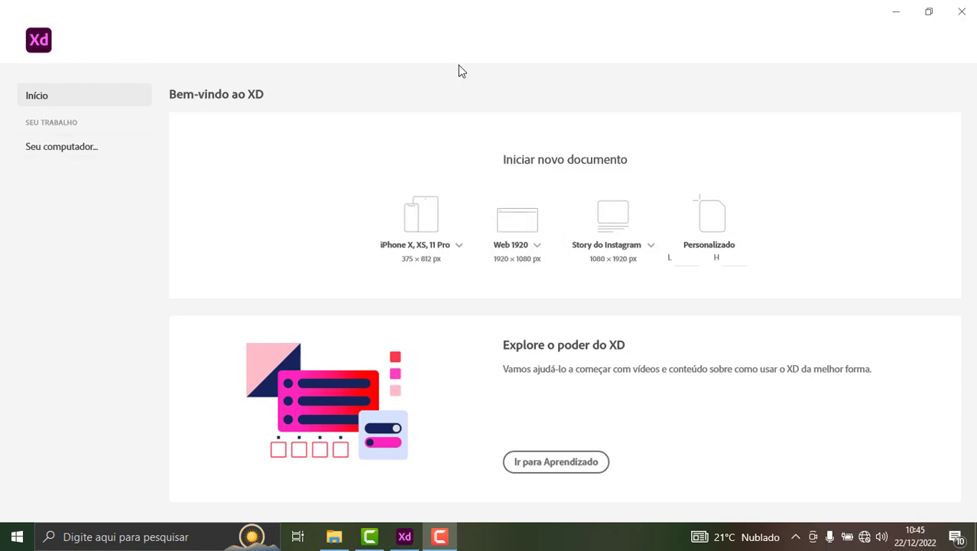
Step: Start a new document from the iPhone X, XS, 11 Pro (375 × 812) artboard preset
{"action": "left_click", "coordinate": [418, 231]}
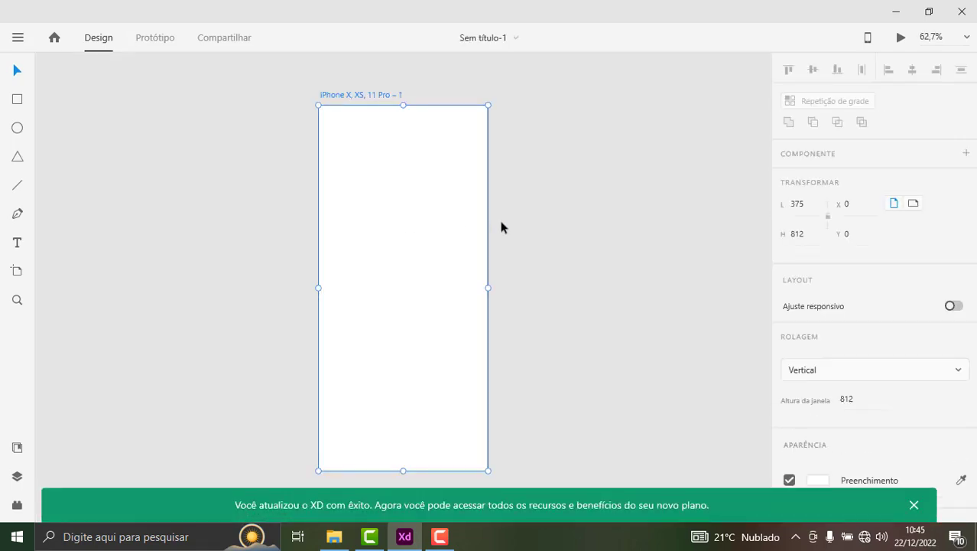
Step: Dismiss the update notice and shorten the artboard to 375 × 670
{"action": "left_click", "coordinate": [912, 506]}
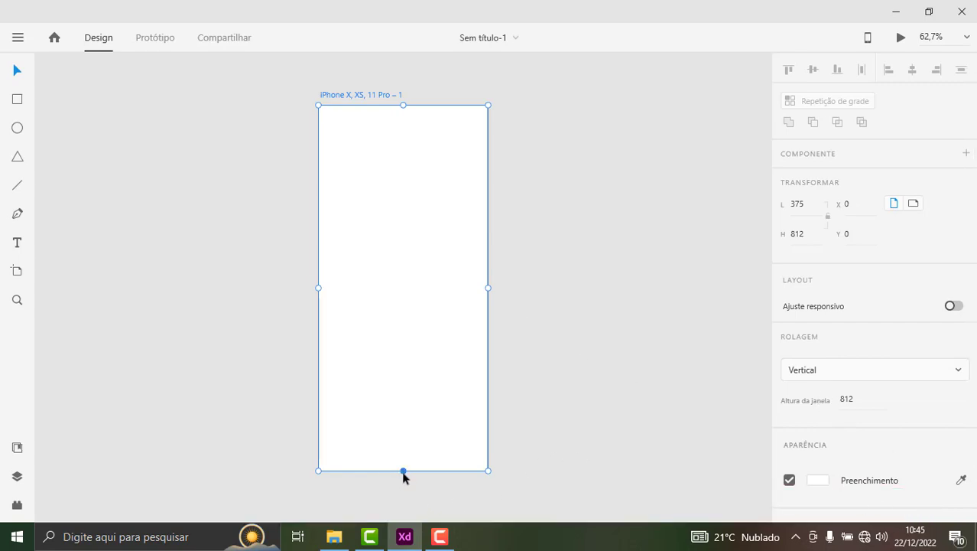
{"action": "left_click_drag", "start_coordinate": [403, 470], "coordinate": [410, 407]}
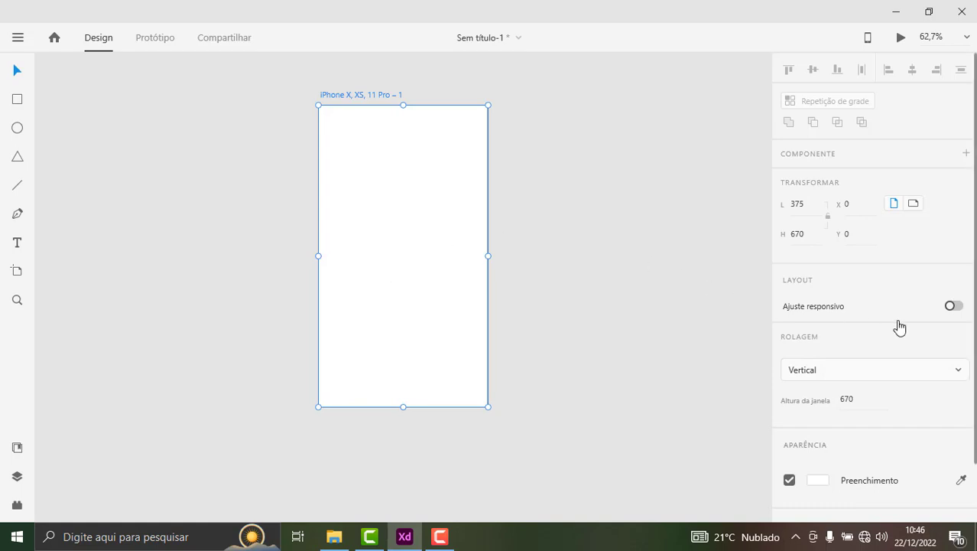
{"action": "scroll", "coordinate": [893, 330], "scroll_direction": "down", "scroll_amount": 2}
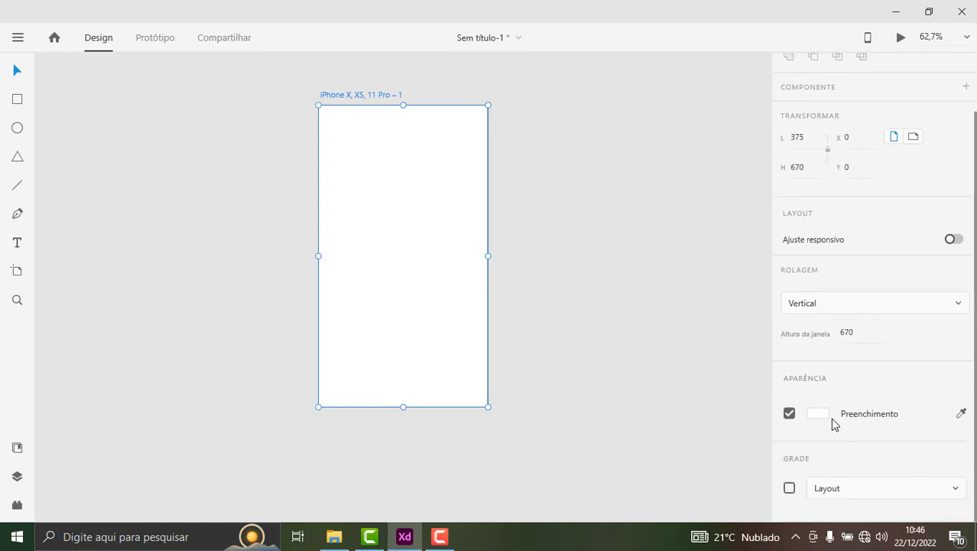
Step: Fill the artboard with dark grey
{"action": "left_click", "coordinate": [961, 414]}
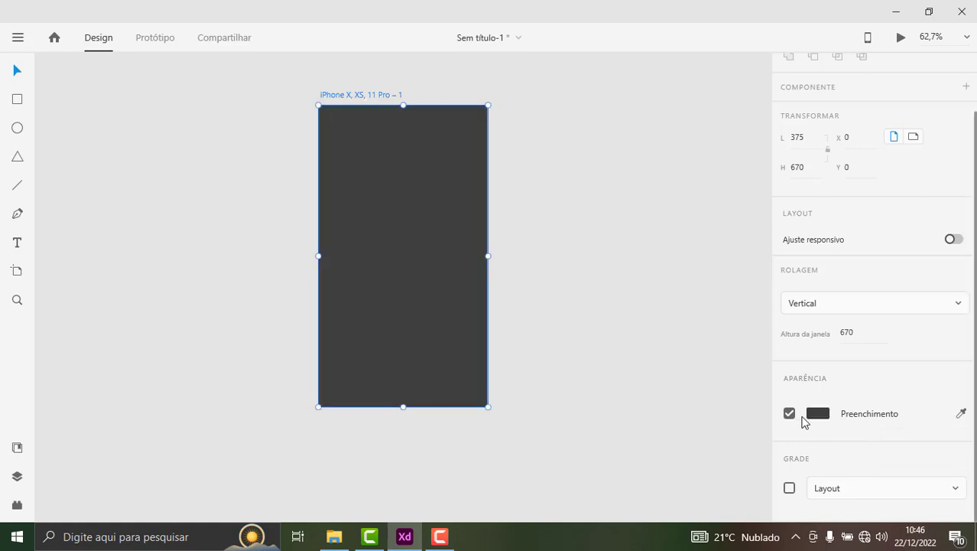
{"action": "left_click", "coordinate": [548, 219]}
{"action": "left_click", "coordinate": [409, 219]}
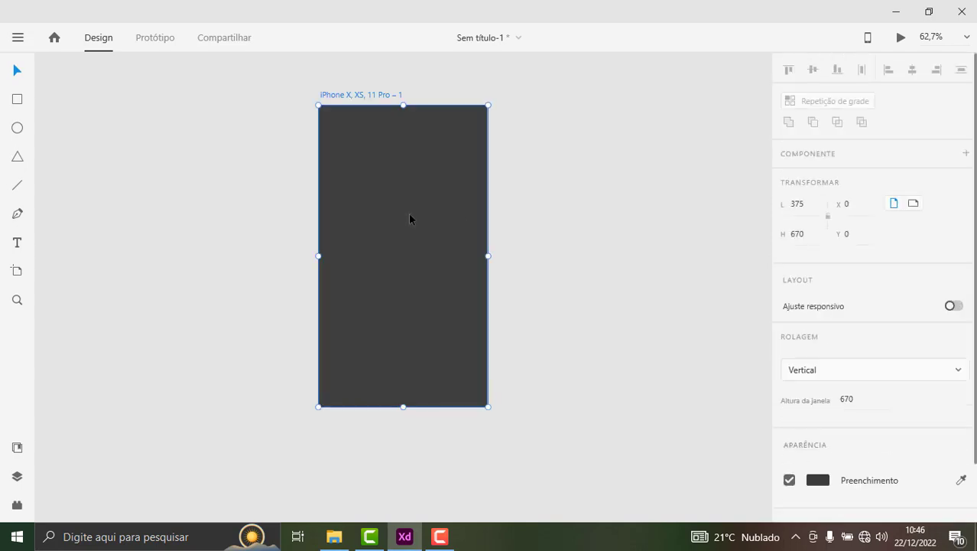
{"action": "left_click", "coordinate": [542, 295]}
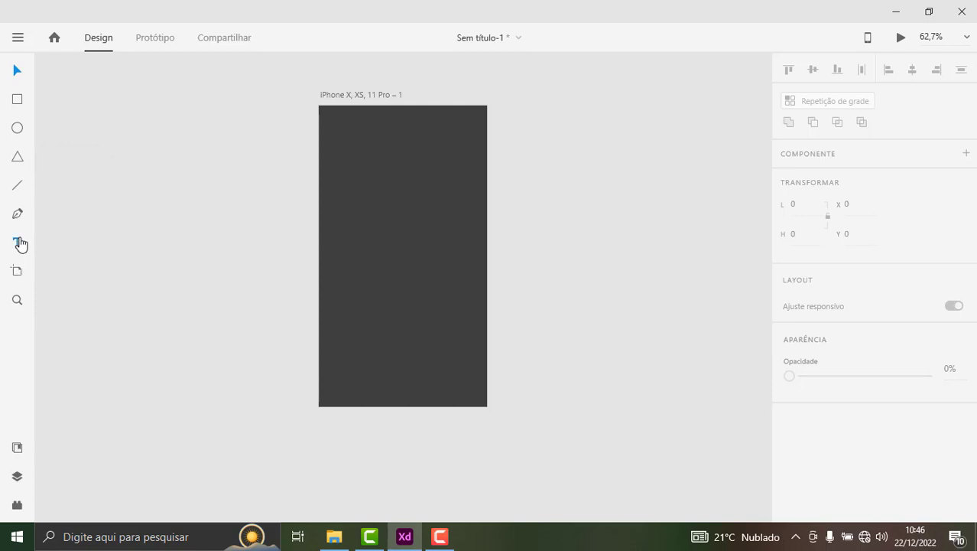
Step: Add the text CALCULADORA near the artboard top in Segoe UI 20, then select it all
{"action": "left_click", "coordinate": [18, 242]}
{"action": "left_click", "coordinate": [384, 166]}
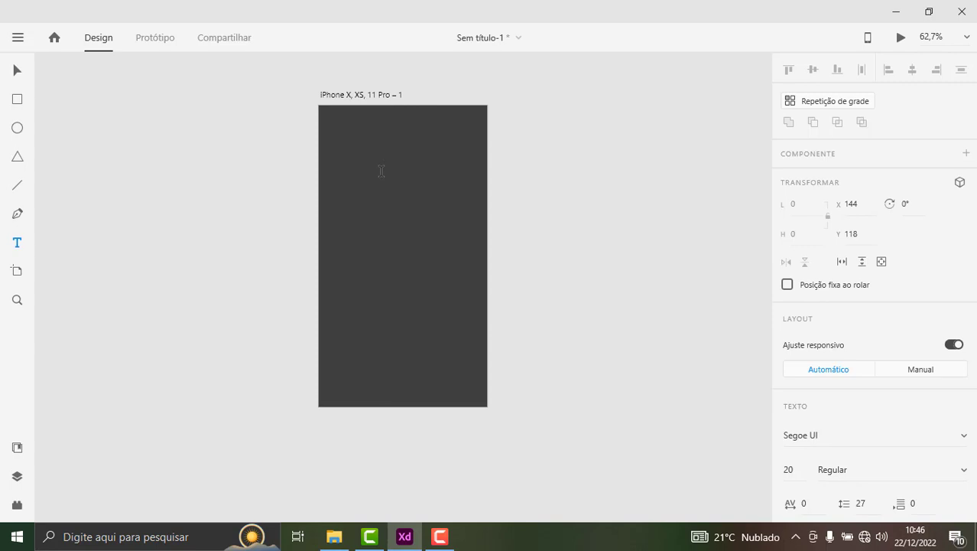
{"action": "type", "text": "a"}
{"action": "key", "text": "BackSpace"}
{"action": "type", "text": "A"}
{"action": "key", "text": "BackSpace"}
{"action": "type", "text": "CALCU"}
{"action": "type", "text": "LADORA"}
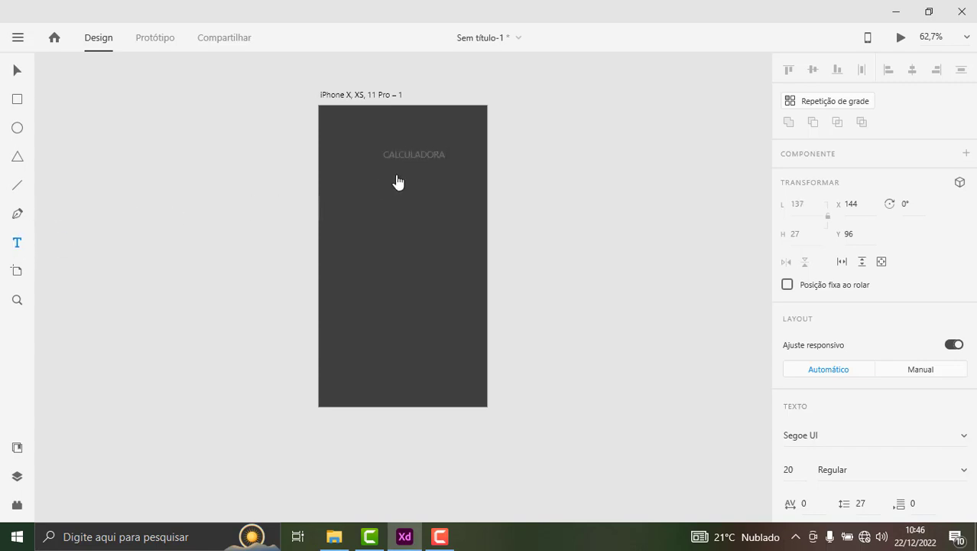
{"action": "key", "text": "ctrl+a"}
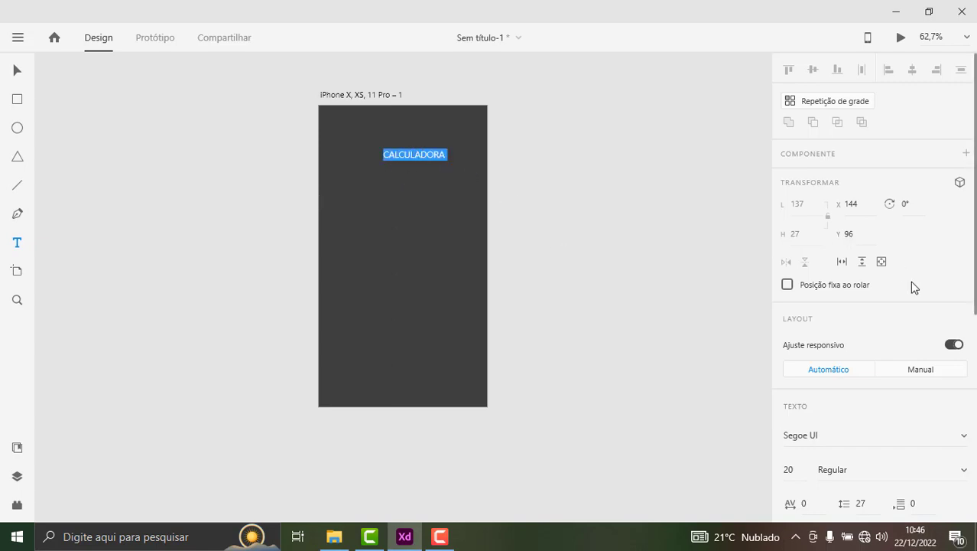
{"action": "scroll", "coordinate": [918, 245], "scroll_direction": "down", "scroll_amount": 1}
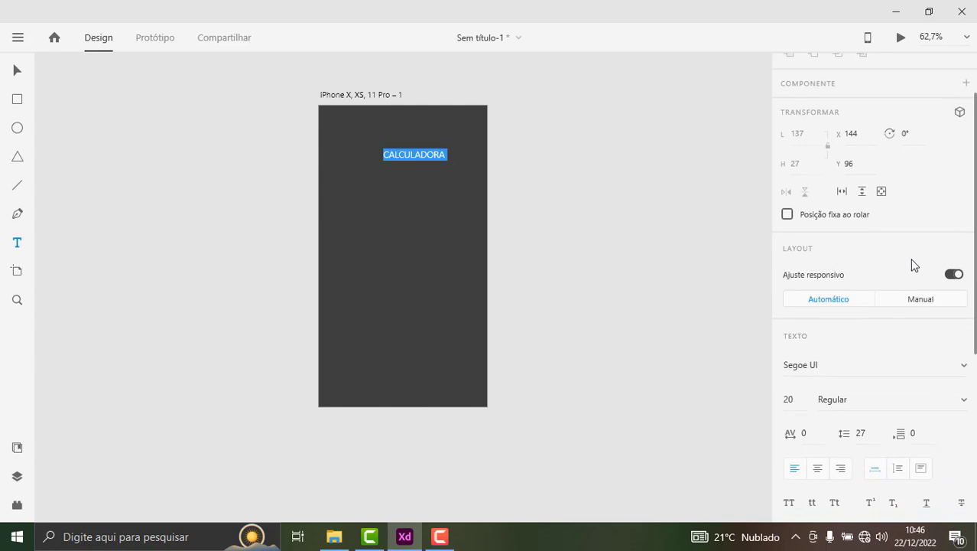
{"action": "scroll", "coordinate": [912, 266], "scroll_direction": "down", "scroll_amount": 1}
{"action": "scroll", "coordinate": [913, 268], "scroll_direction": "down", "scroll_amount": 1}
{"action": "scroll", "coordinate": [913, 267], "scroll_direction": "down", "scroll_amount": 1}
{"action": "scroll", "coordinate": [913, 272], "scroll_direction": "down", "scroll_amount": 1}
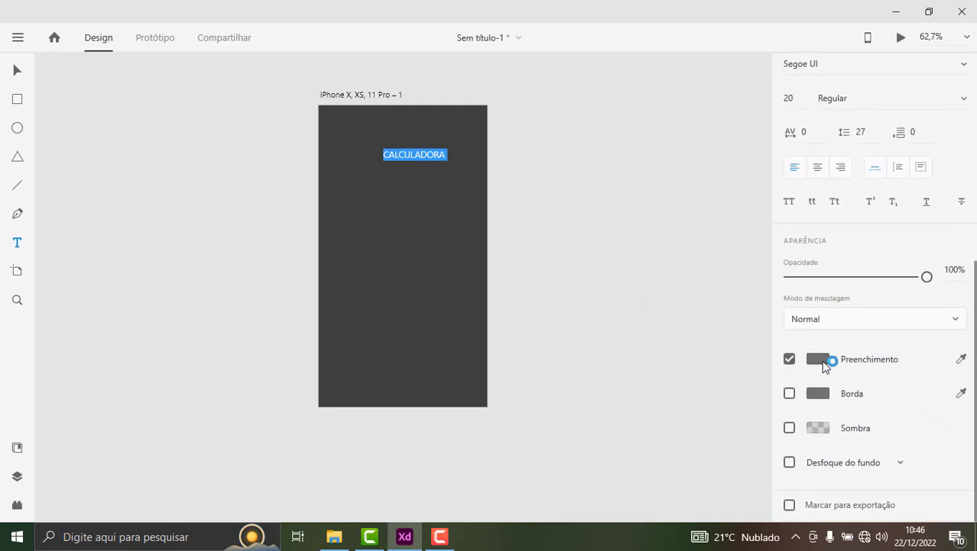
Step: Set the CALCULADORA heading's fill to white #FFFFFF
{"action": "left_click", "coordinate": [962, 359]}
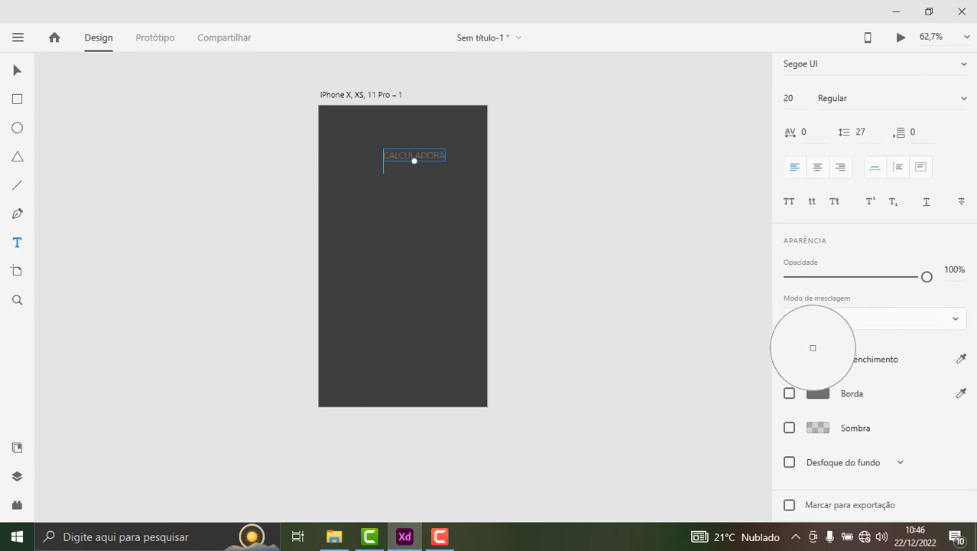
{"action": "left_click", "coordinate": [826, 346]}
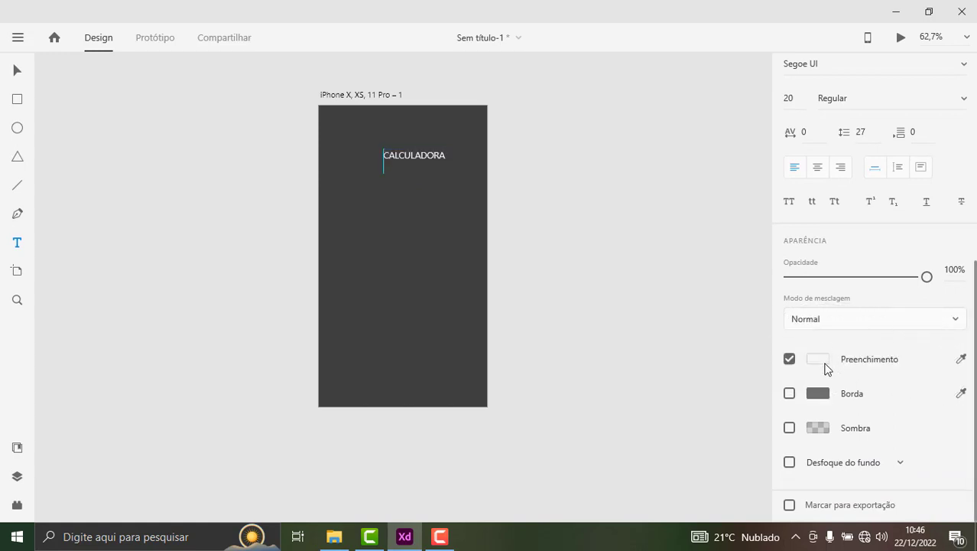
{"action": "left_click", "coordinate": [824, 364]}
{"action": "left_click", "coordinate": [824, 364]}
{"action": "left_click", "coordinate": [605, 268]}
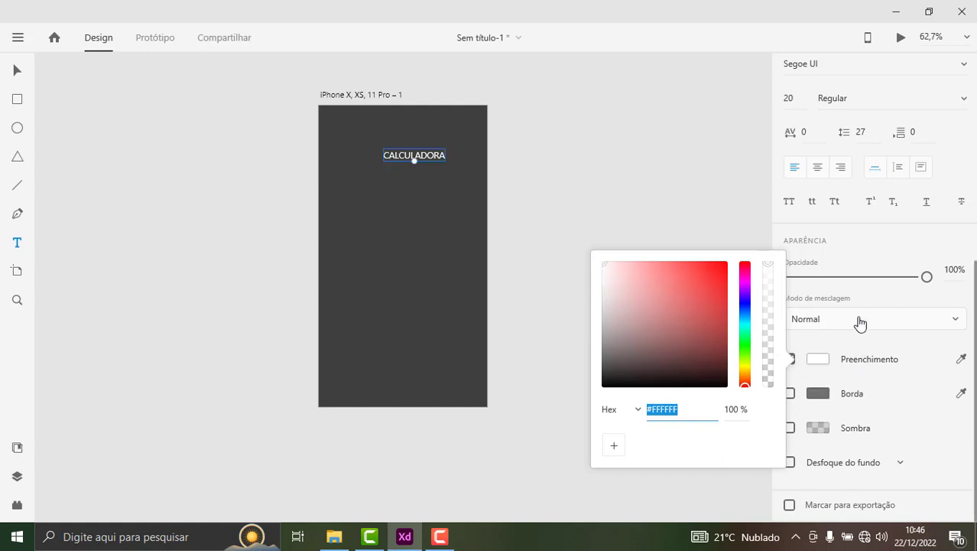
{"action": "left_click", "coordinate": [571, 154]}
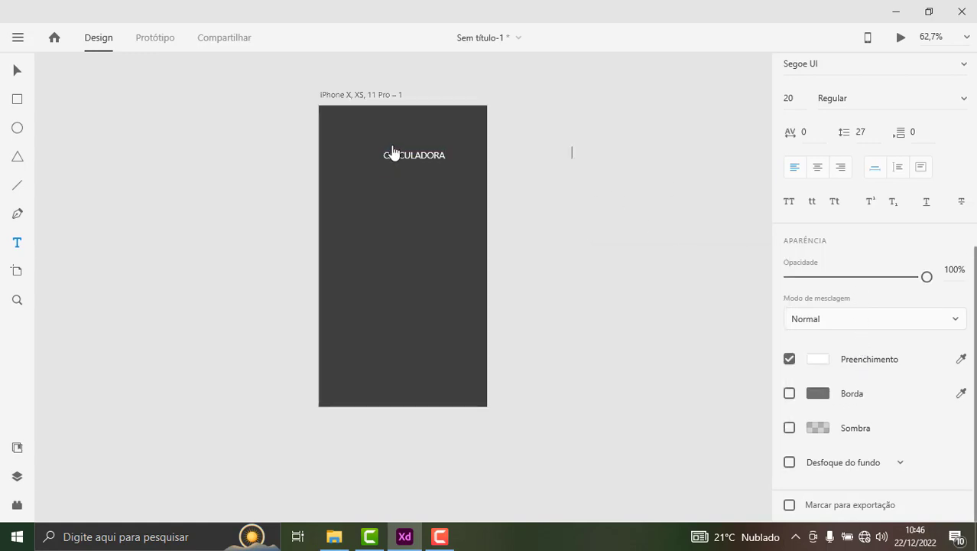
{"action": "left_click", "coordinate": [397, 151]}
Step: Centre-align the heading text and centre it horizontally on the artboard at X 119, Y 96
{"action": "scroll", "coordinate": [813, 368], "scroll_direction": "down", "scroll_amount": 1}
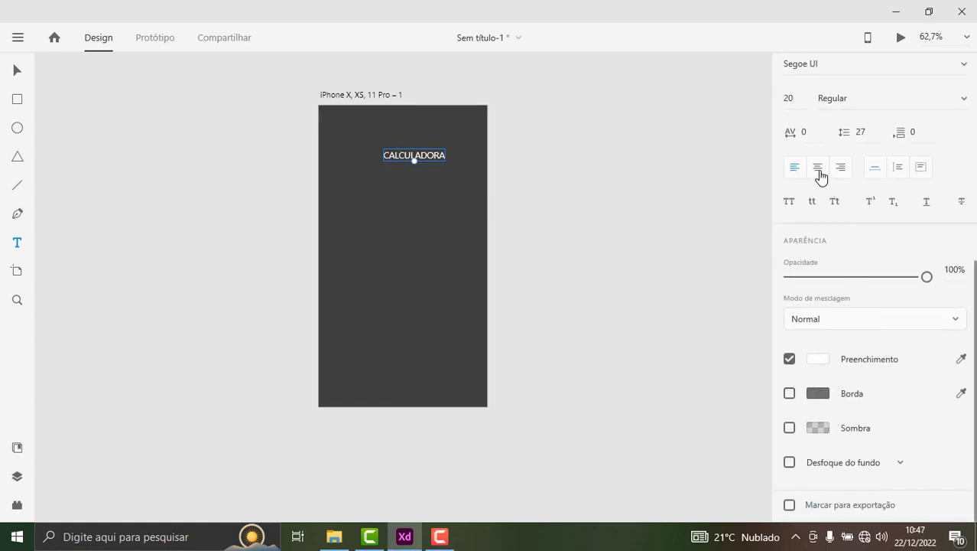
{"action": "left_click", "coordinate": [819, 168]}
{"action": "scroll", "coordinate": [868, 205], "scroll_direction": "up", "scroll_amount": 1}
{"action": "scroll", "coordinate": [868, 205], "scroll_direction": "up", "scroll_amount": 2}
{"action": "scroll", "coordinate": [868, 205], "scroll_direction": "up", "scroll_amount": 3}
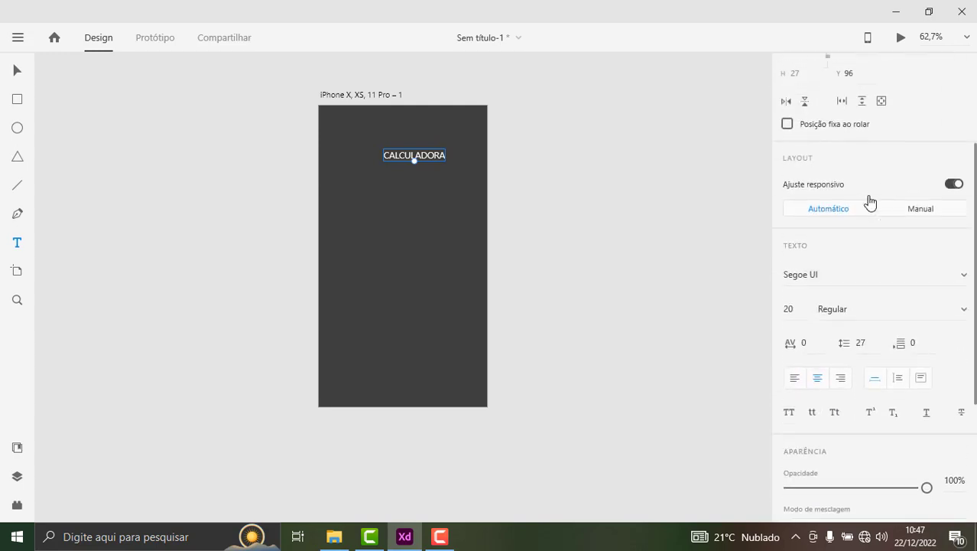
{"action": "scroll", "coordinate": [869, 205], "scroll_direction": "up", "scroll_amount": 3}
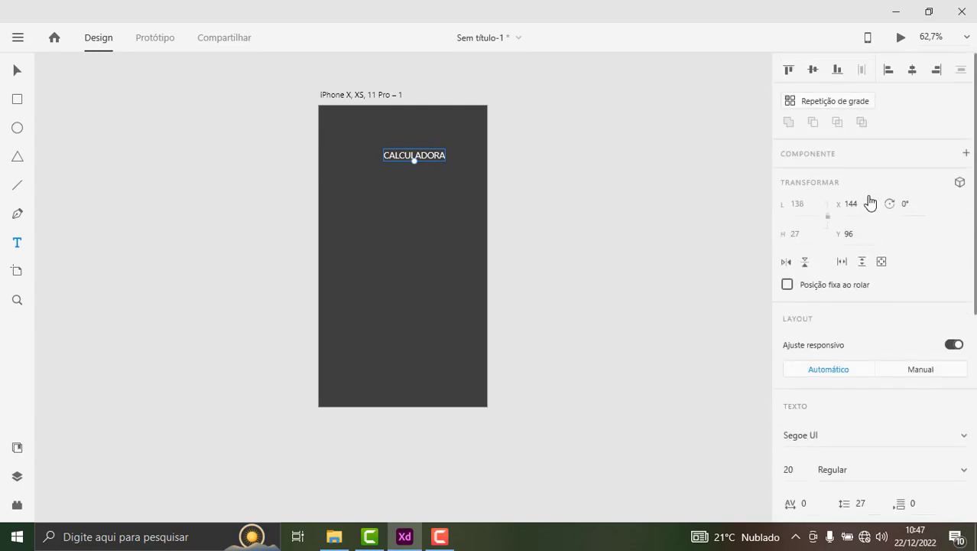
{"action": "left_click", "coordinate": [914, 70]}
{"action": "scroll", "coordinate": [862, 261], "scroll_direction": "down", "scroll_amount": 3}
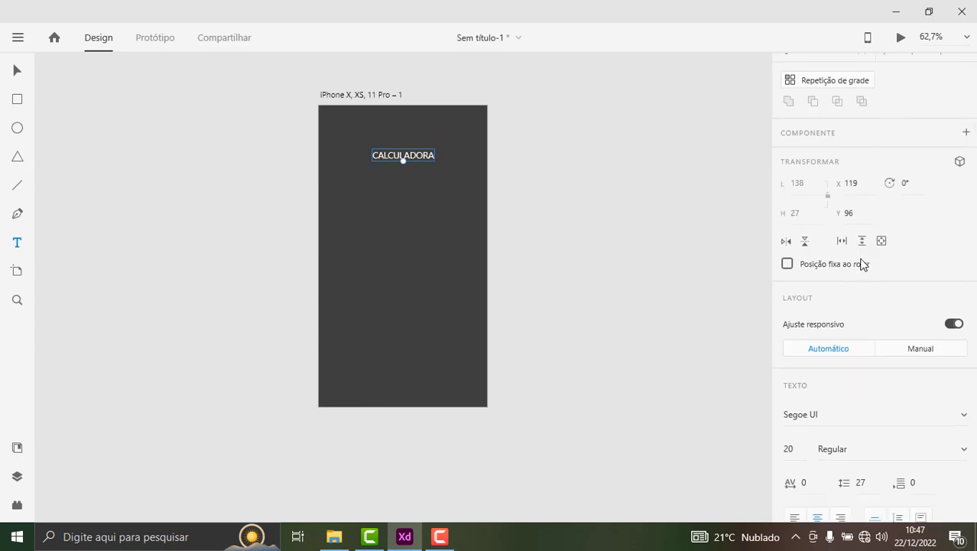
{"action": "scroll", "coordinate": [868, 199], "scroll_direction": "up", "scroll_amount": 3}
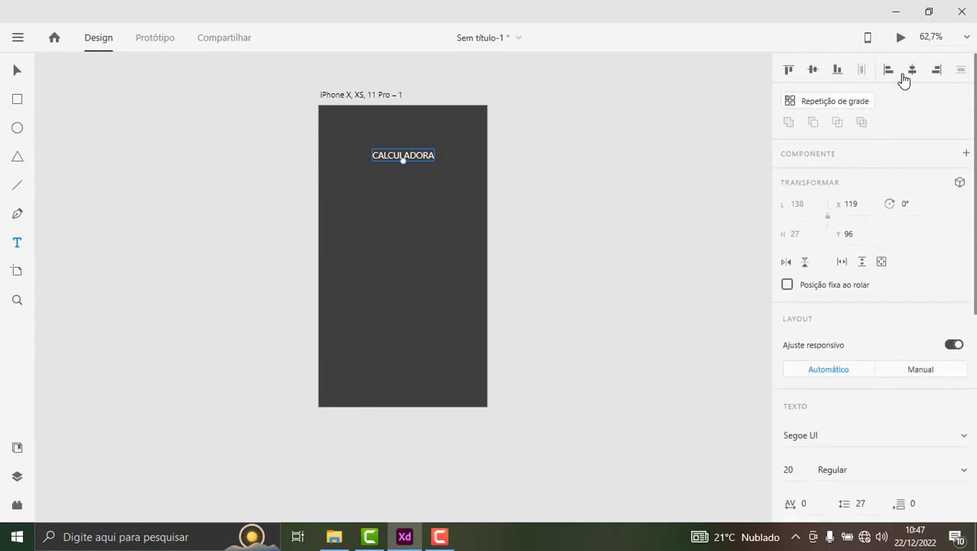
{"action": "scroll", "coordinate": [868, 163], "scroll_direction": "down", "scroll_amount": 3}
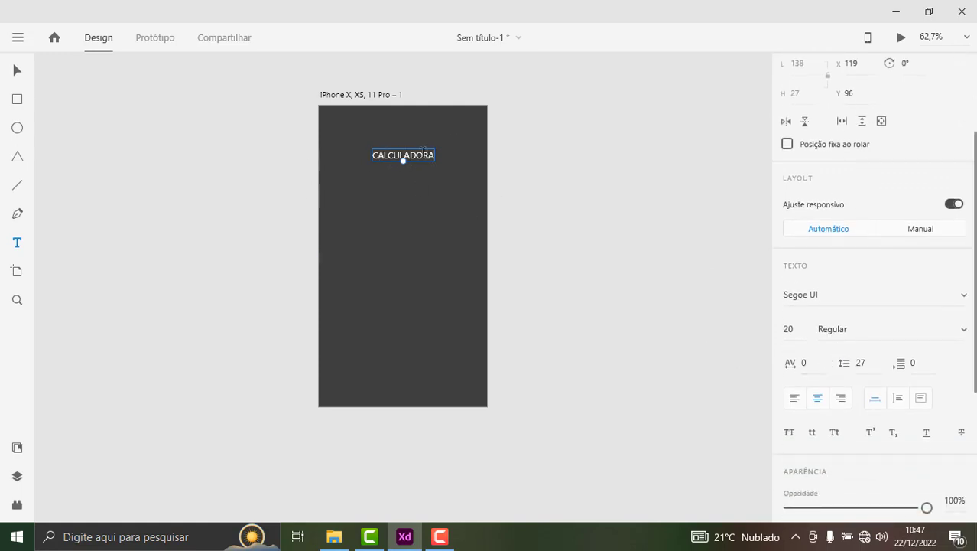
{"action": "scroll", "coordinate": [817, 319], "scroll_direction": "down", "scroll_amount": 2}
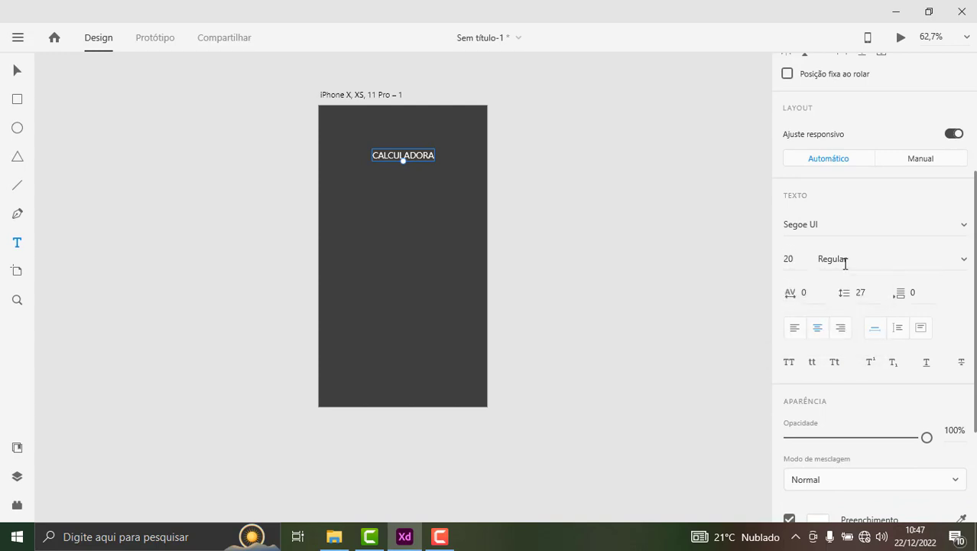
Step: Set the CALCULADORA heading to Segoe UI Black at size 39
{"action": "left_click", "coordinate": [845, 261]}
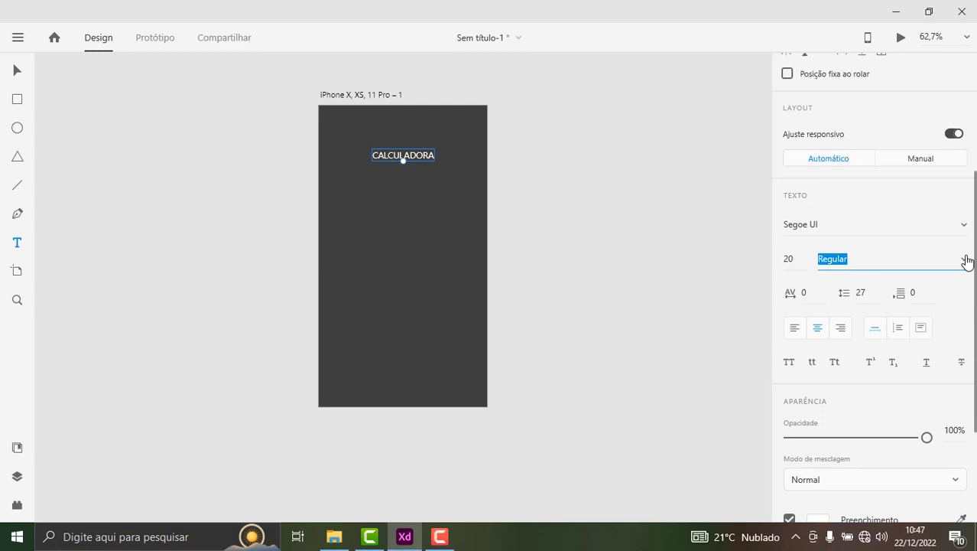
{"action": "left_click", "coordinate": [964, 259]}
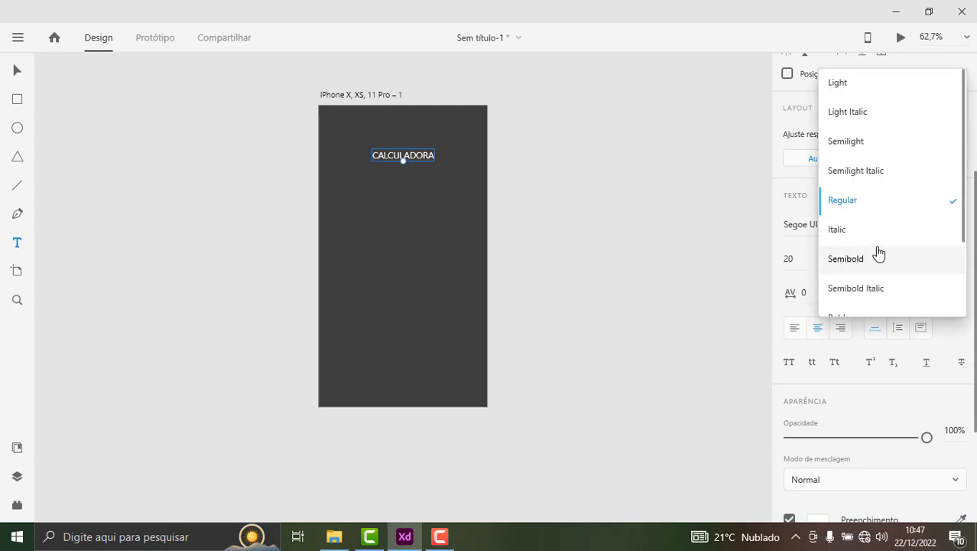
{"action": "scroll", "coordinate": [862, 265], "scroll_direction": "down", "scroll_amount": 1}
{"action": "scroll", "coordinate": [853, 262], "scroll_direction": "down", "scroll_amount": 1}
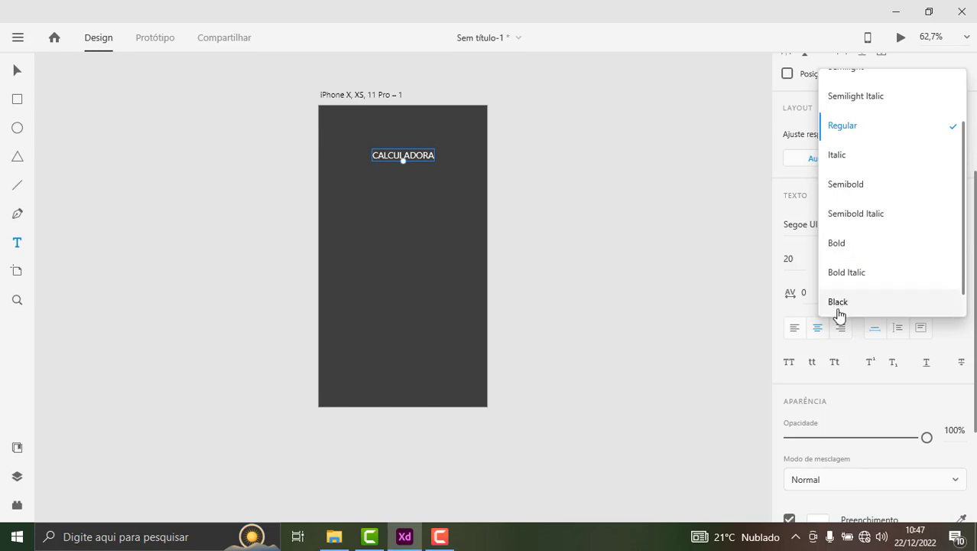
{"action": "left_click", "coordinate": [840, 304]}
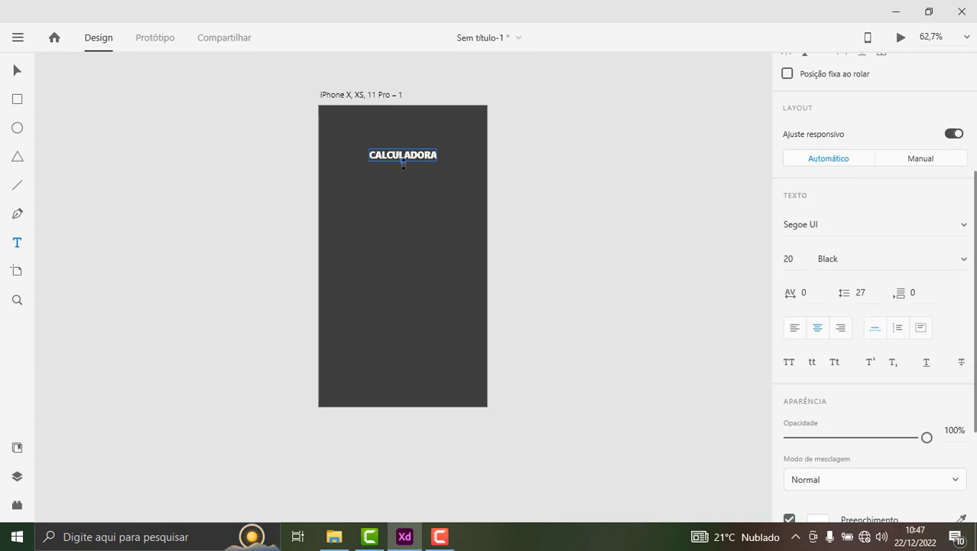
{"action": "left_click_drag", "start_coordinate": [403, 163], "coordinate": [403, 174]}
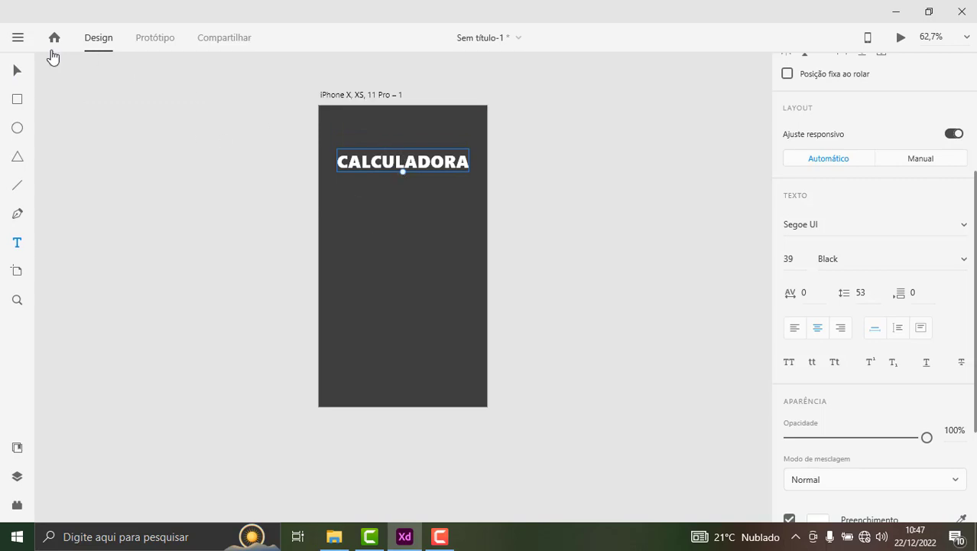
Step: Move the heading up near the artboard's top edge
{"action": "left_click", "coordinate": [18, 72]}
{"action": "left_click_drag", "start_coordinate": [401, 163], "coordinate": [401, 128]}
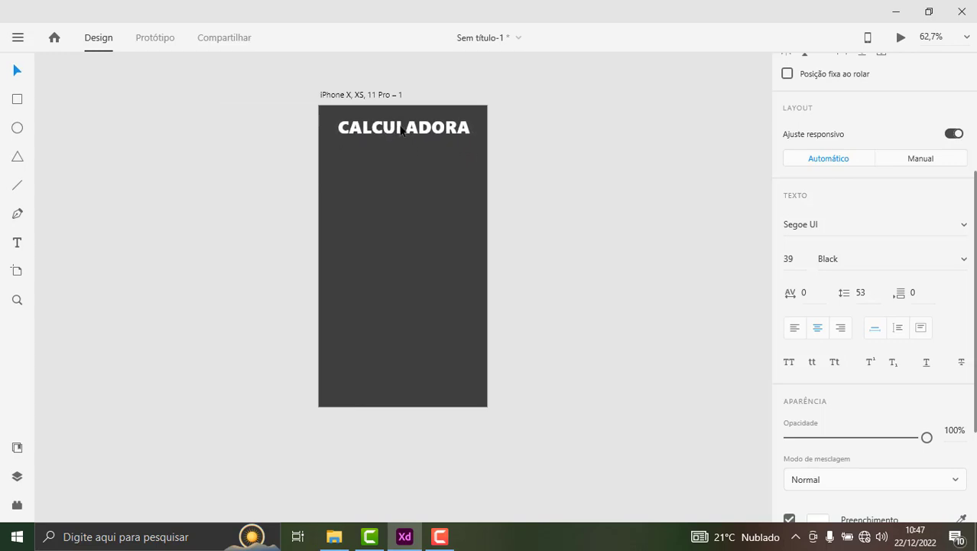
{"action": "left_click_drag", "start_coordinate": [401, 130], "coordinate": [400, 128]}
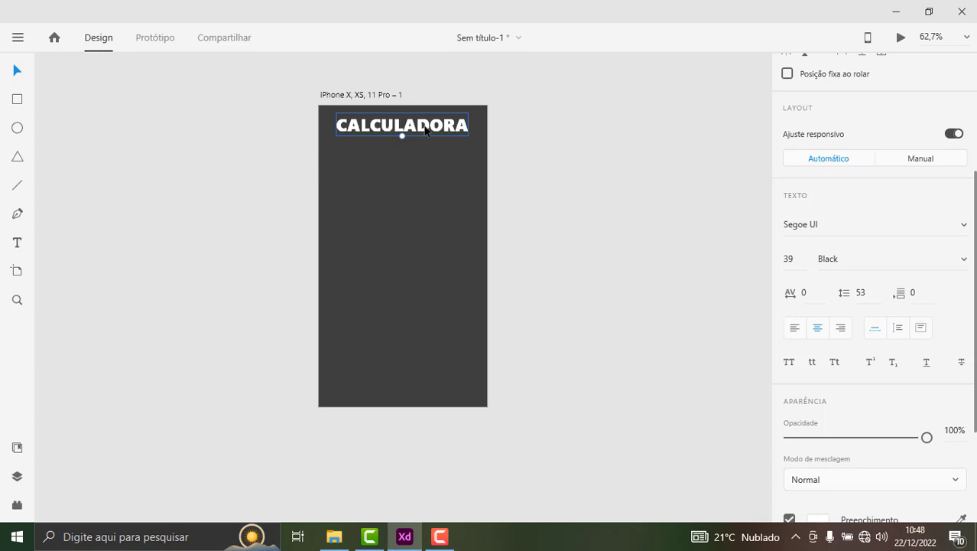
Step: Duplicate the CALCULADORA title below itself and change the copy's text to IMC
{"action": "left_click_drag", "start_coordinate": [426, 131], "coordinate": [426, 166]}
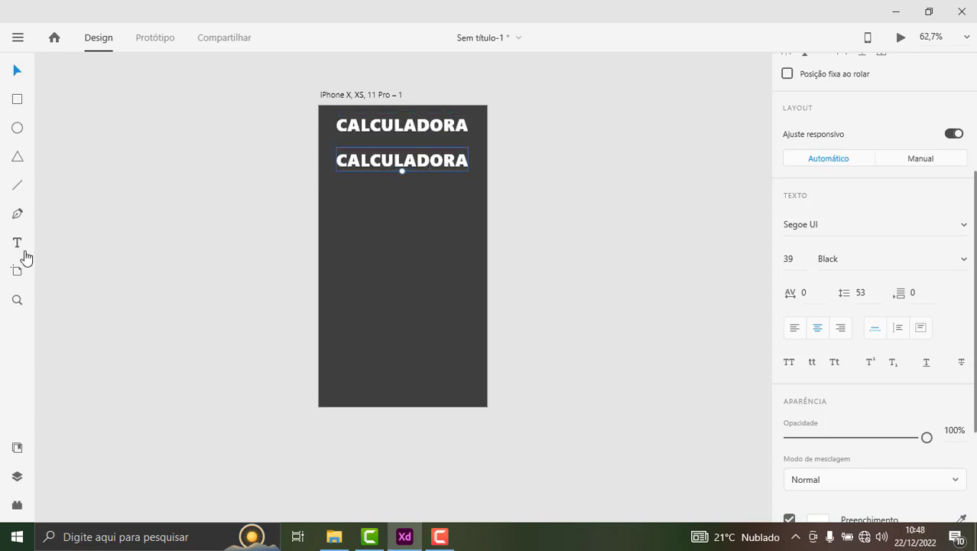
{"action": "left_click", "coordinate": [23, 252]}
{"action": "double_click", "coordinate": [445, 163]}
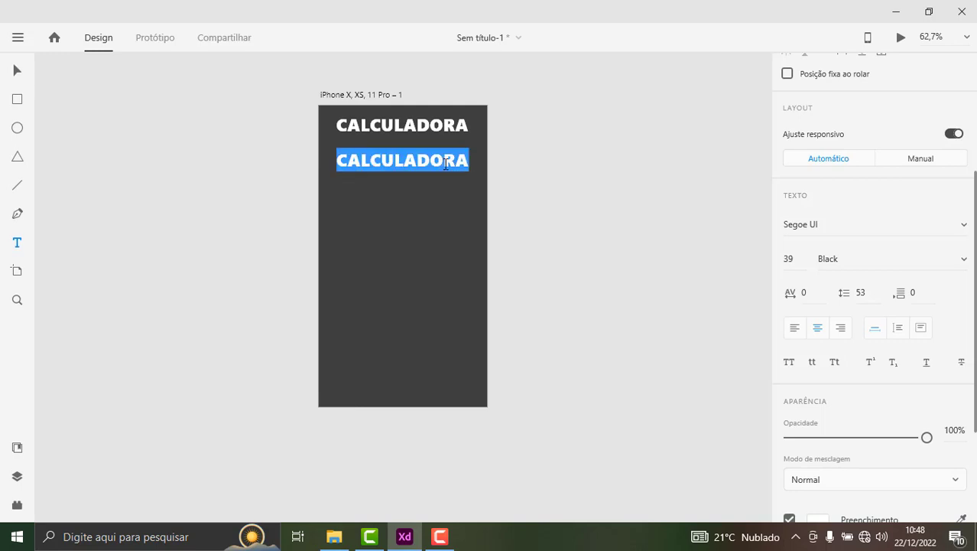
{"action": "type", "text": "IMC"}
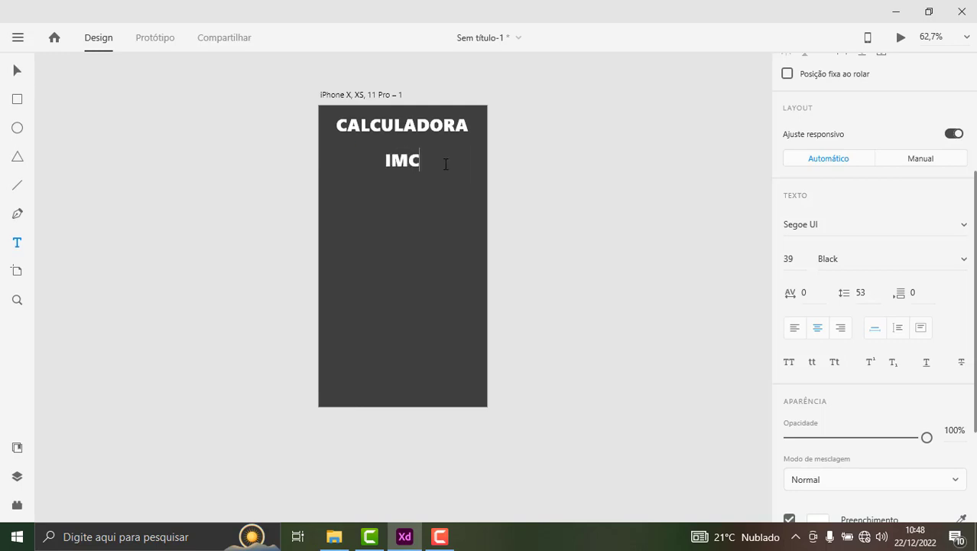
{"action": "left_click", "coordinate": [17, 70]}
Step: Enlarge the IMC heading to Segoe UI Black size 49 and reselect it
{"action": "mouse_move", "coordinate": [401, 170]}
{"action": "left_mouse_down"}
{"action": "mouse_move", "coordinate": [398, 177]}
{"action": "mouse_move", "coordinate": [406, 128]}
{"action": "left_mouse_up"}
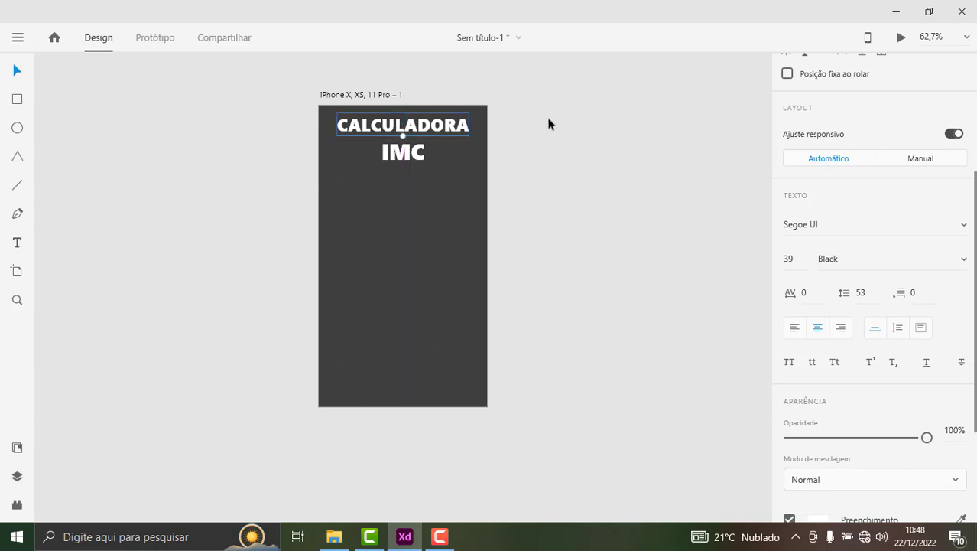
{"action": "left_click", "coordinate": [550, 124]}
{"action": "left_click", "coordinate": [400, 153]}
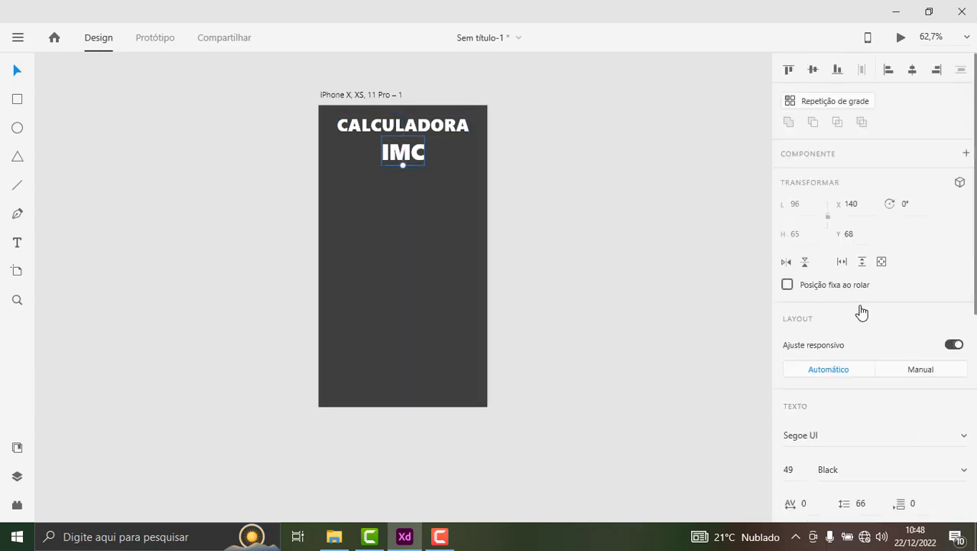
{"action": "scroll", "coordinate": [858, 260], "scroll_direction": "down", "scroll_amount": 3}
{"action": "scroll", "coordinate": [862, 290], "scroll_direction": "down", "scroll_amount": 3}
{"action": "scroll", "coordinate": [857, 306], "scroll_direction": "down", "scroll_amount": 2}
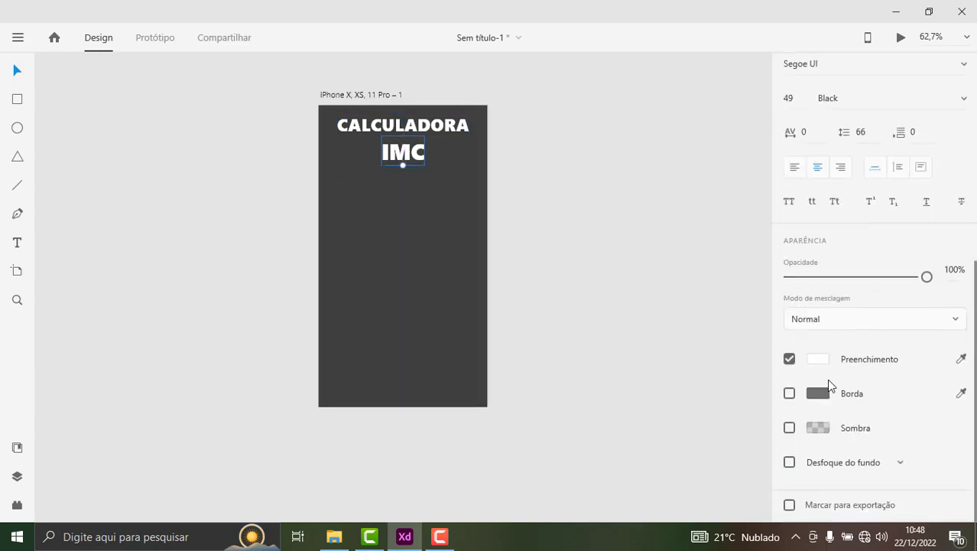
Step: Change the IMC heading's fill to golden yellow #FFCC01, leaving CALCULADORA white
{"action": "left_click", "coordinate": [826, 363]}
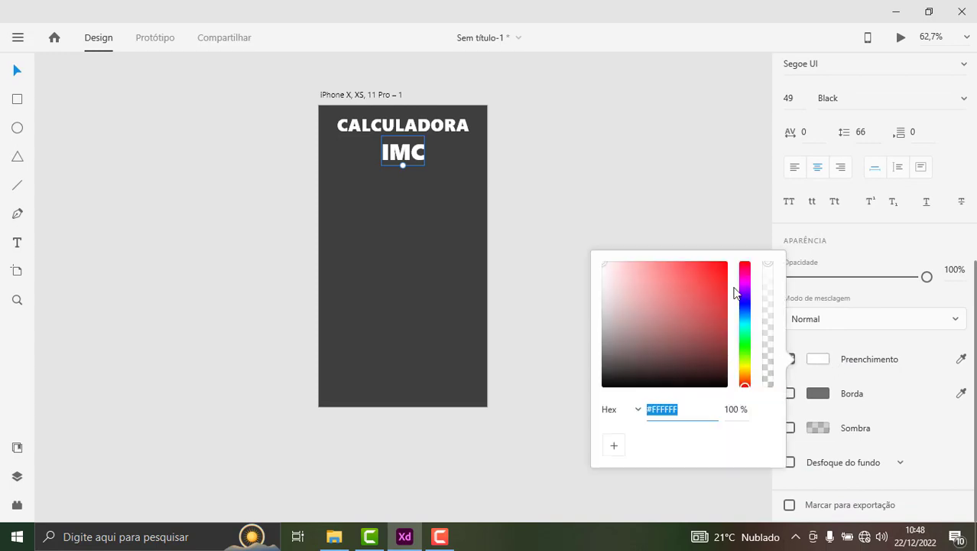
{"action": "left_click", "coordinate": [727, 263]}
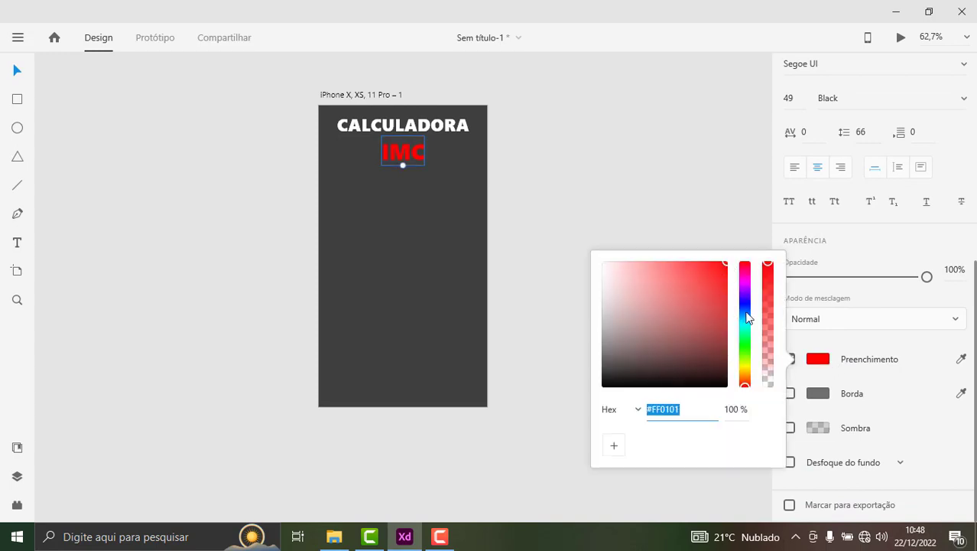
{"action": "left_click", "coordinate": [745, 310]}
{"action": "left_click_drag", "start_coordinate": [748, 304], "coordinate": [745, 371]}
{"action": "left_click", "coordinate": [289, 150]}
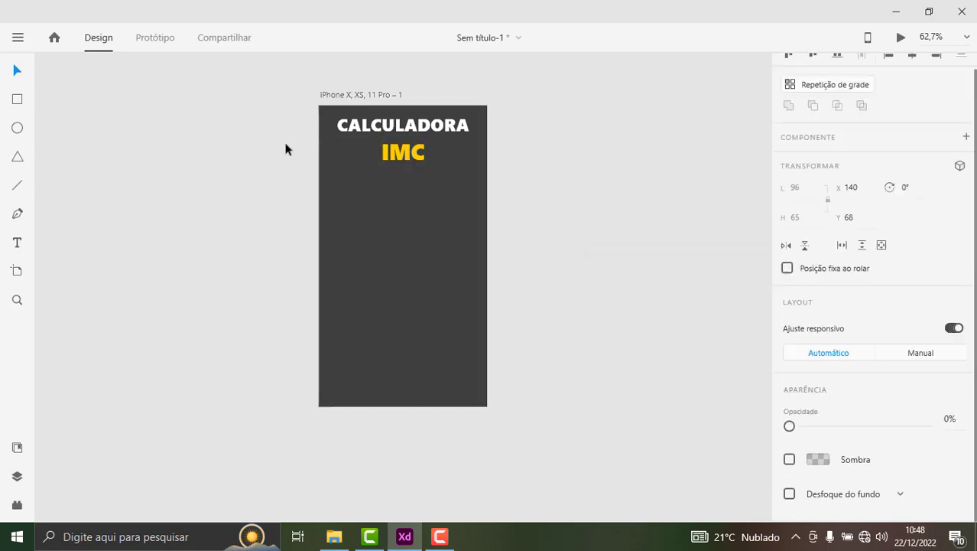
{"action": "left_click", "coordinate": [440, 130]}
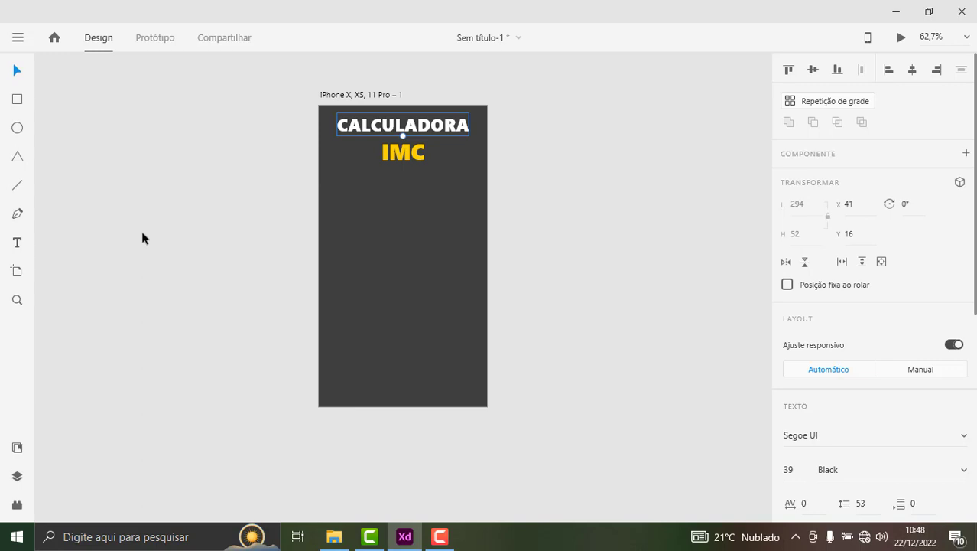
Step: Draw a white 250 × 46 rectangle under IMC, positioned at X 63, Y 150
{"action": "left_click", "coordinate": [19, 39]}
{"action": "left_click", "coordinate": [18, 39]}
{"action": "left_click", "coordinate": [19, 102]}
{"action": "left_click_drag", "start_coordinate": [343, 175], "coordinate": [457, 198]}
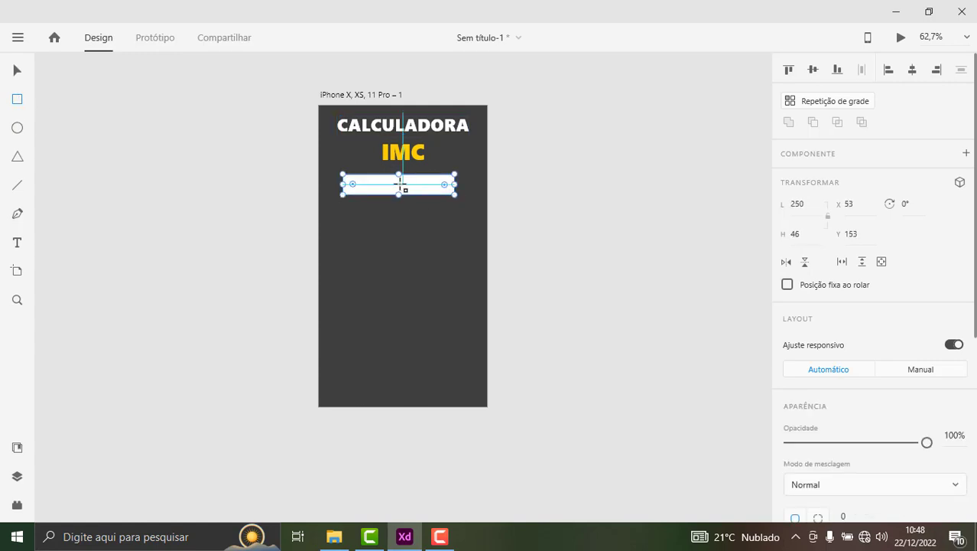
{"action": "left_click", "coordinate": [17, 70]}
{"action": "mouse_move", "coordinate": [424, 188]}
{"action": "left_mouse_down"}
{"action": "mouse_move", "coordinate": [433, 185]}
{"action": "mouse_move", "coordinate": [428, 191]}
{"action": "left_mouse_up"}
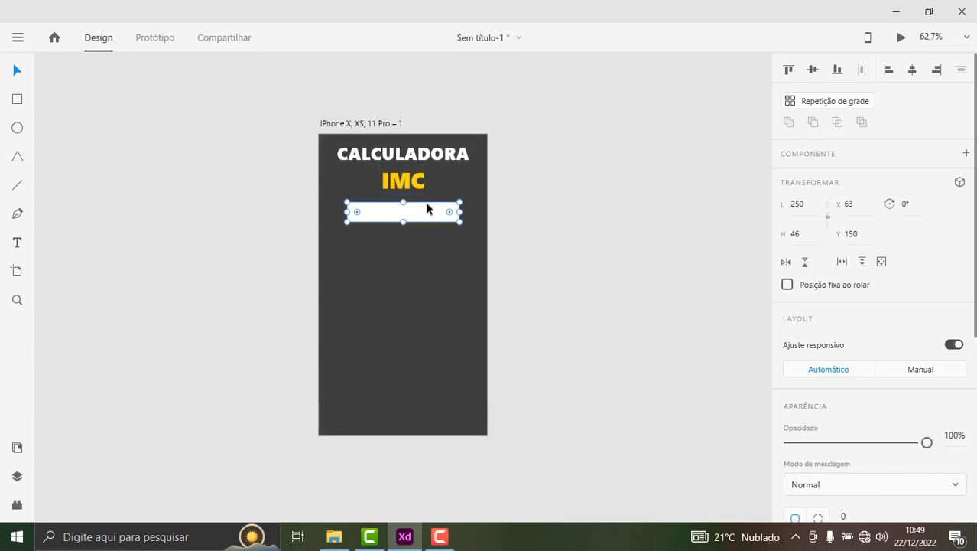
{"action": "scroll", "coordinate": [426, 191], "scroll_direction": "up", "scroll_amount": 5, "text": "ctrl"}
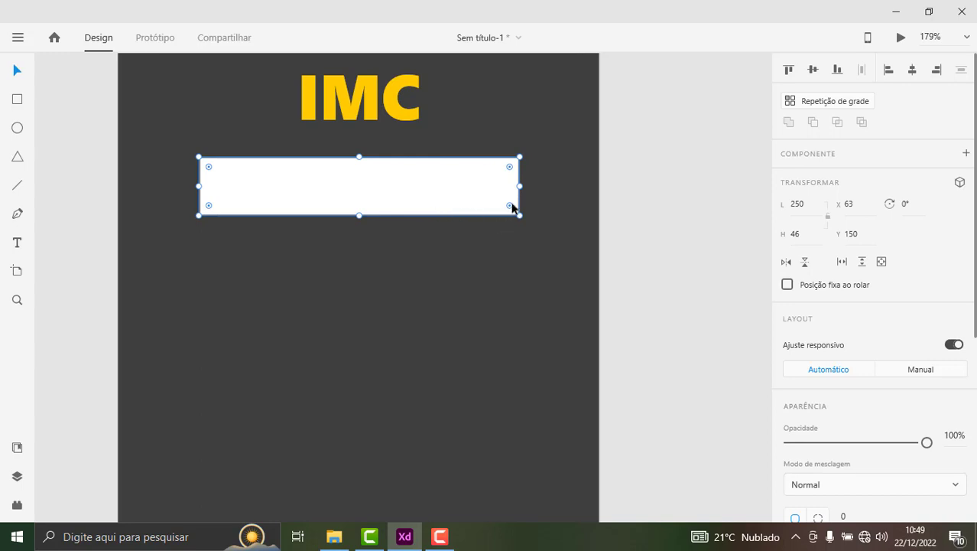
{"action": "left_click", "coordinate": [535, 186]}
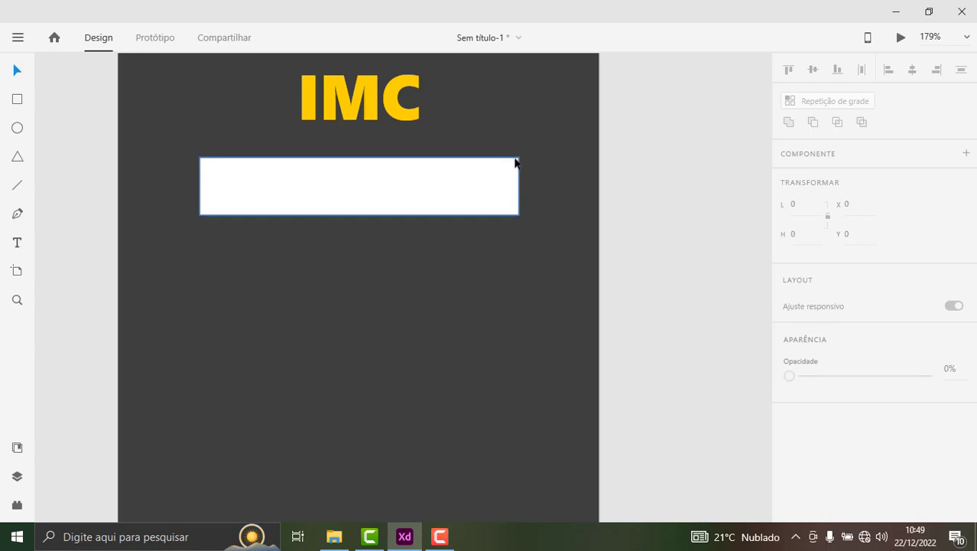
Step: Round all four corners of the white input rectangle to radius 9
{"action": "left_click", "coordinate": [477, 188]}
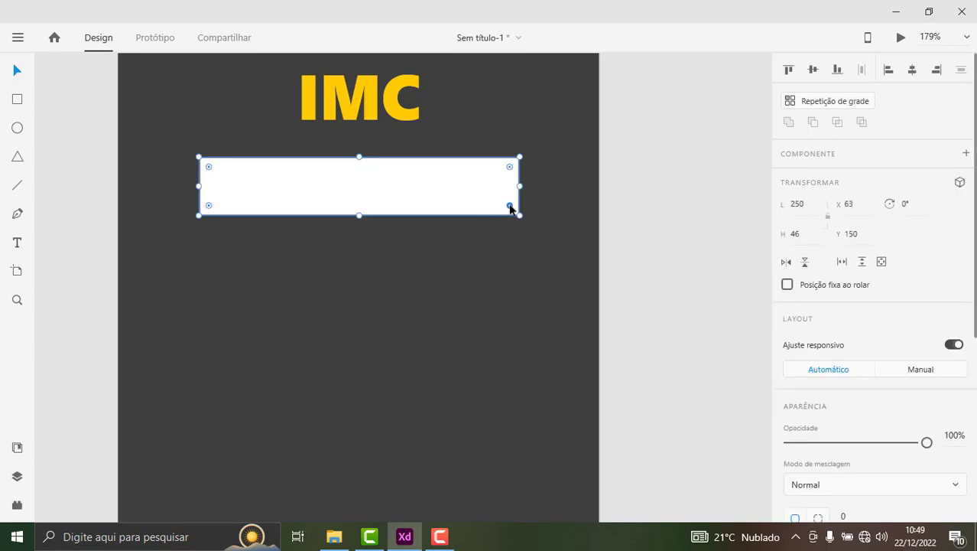
{"action": "left_click_drag", "start_coordinate": [510, 206], "coordinate": [511, 208]}
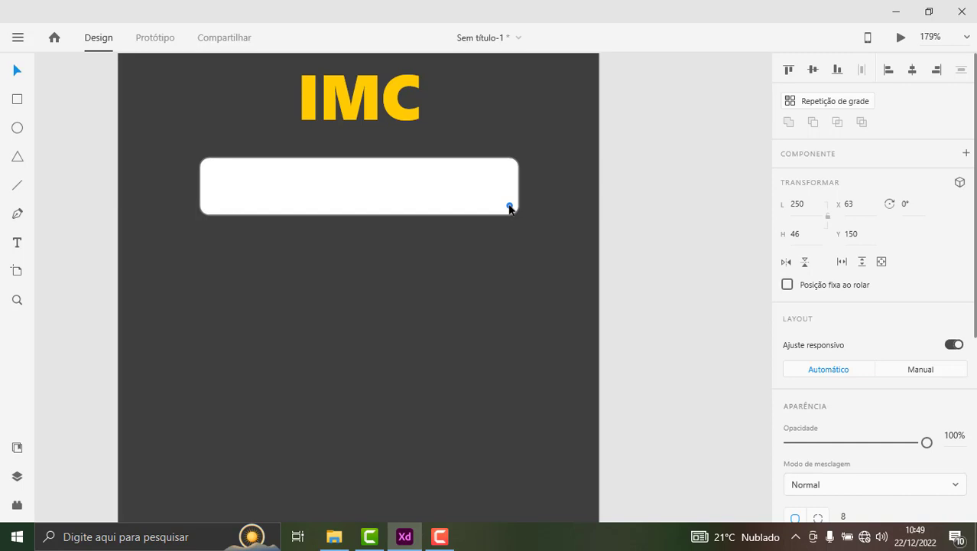
{"action": "left_click_drag", "start_coordinate": [511, 209], "coordinate": [511, 210]}
{"action": "left_click_drag", "start_coordinate": [511, 211], "coordinate": [509, 211]}
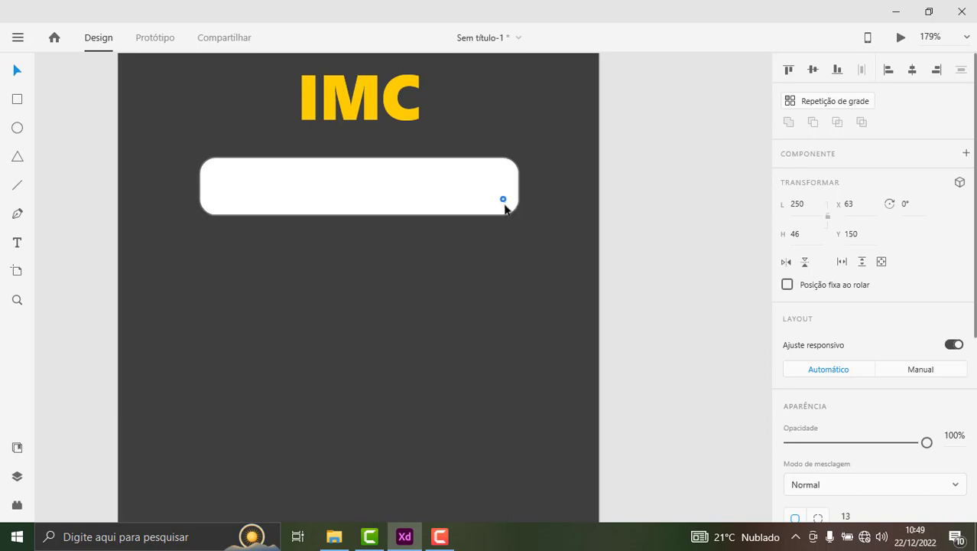
{"action": "mouse_move", "coordinate": [509, 211]}
{"action": "left_mouse_down"}
{"action": "mouse_move", "coordinate": [500, 210]}
{"action": "mouse_move", "coordinate": [525, 233]}
{"action": "left_mouse_up"}
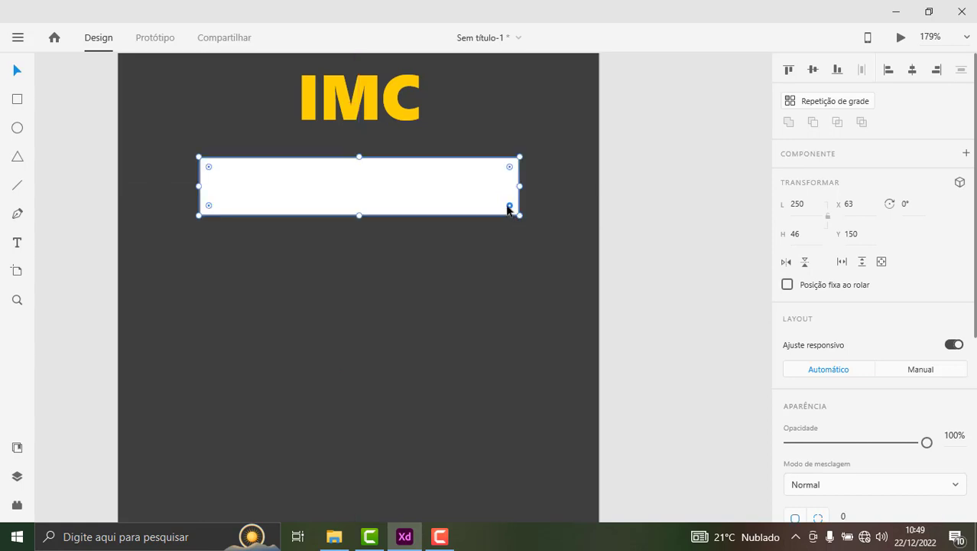
{"action": "left_click_drag", "start_coordinate": [510, 210], "coordinate": [509, 209]}
Step: Give the input rectangle a dark grey #4A4949 border
{"action": "left_click", "coordinate": [536, 206]}
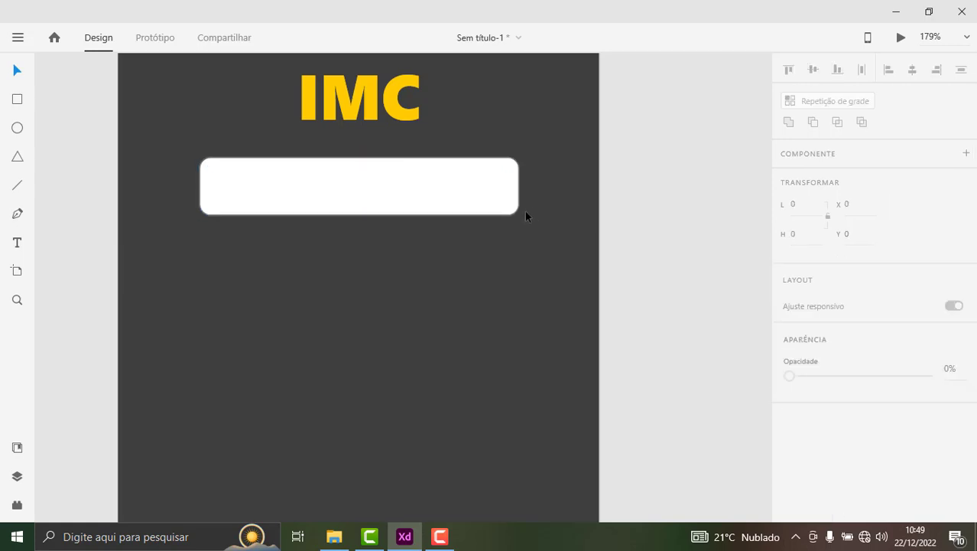
{"action": "left_click", "coordinate": [349, 202]}
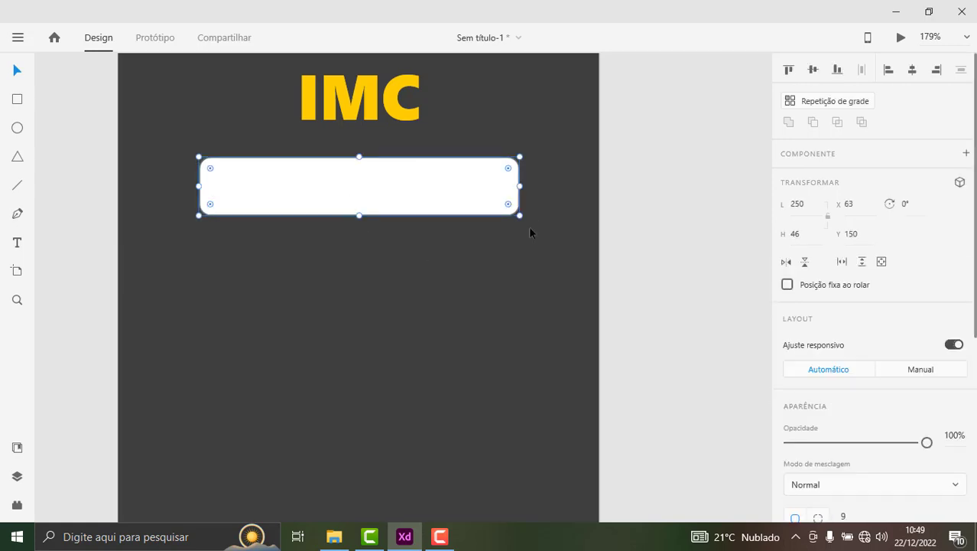
{"action": "scroll", "coordinate": [807, 358], "scroll_direction": "down", "scroll_amount": 3}
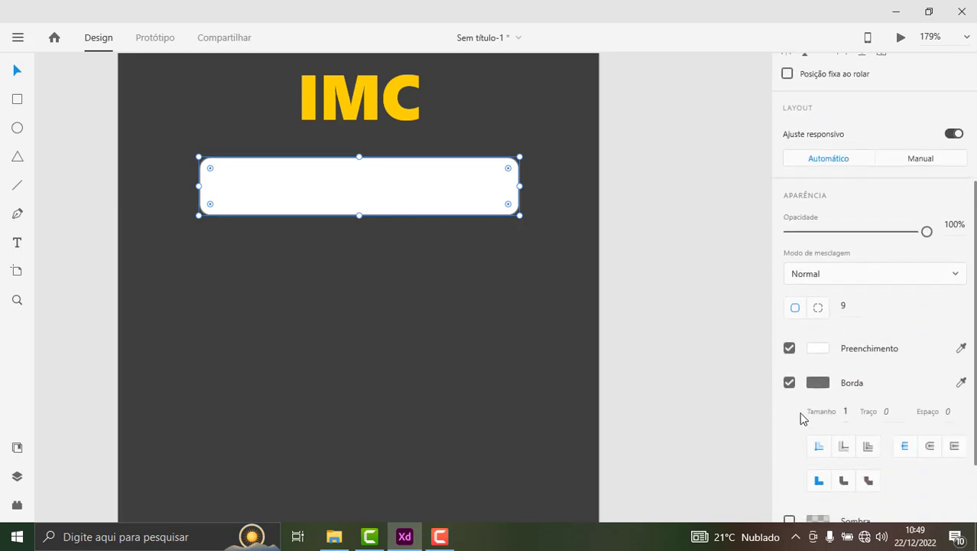
{"action": "scroll", "coordinate": [803, 410], "scroll_direction": "down", "scroll_amount": 1}
{"action": "scroll", "coordinate": [821, 397], "scroll_direction": "down", "scroll_amount": 1}
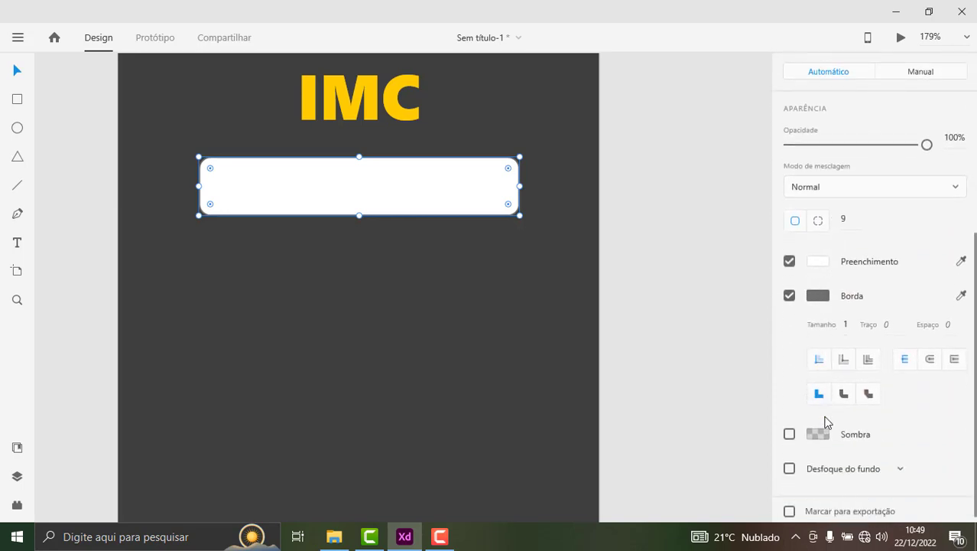
{"action": "left_click", "coordinate": [824, 295]}
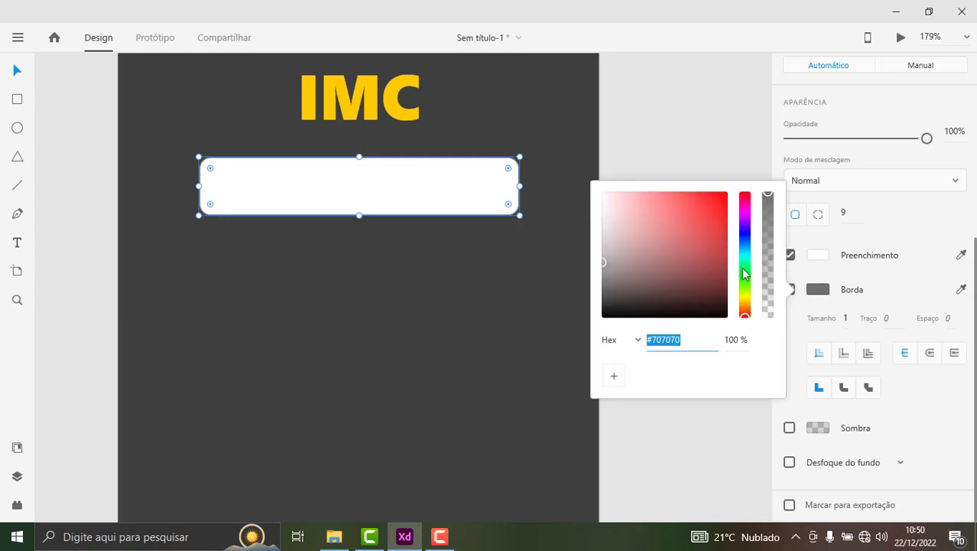
{"action": "mouse_move", "coordinate": [606, 312]}
{"action": "left_mouse_down"}
{"action": "mouse_move", "coordinate": [595, 331]}
{"action": "mouse_move", "coordinate": [605, 301]}
{"action": "left_mouse_up"}
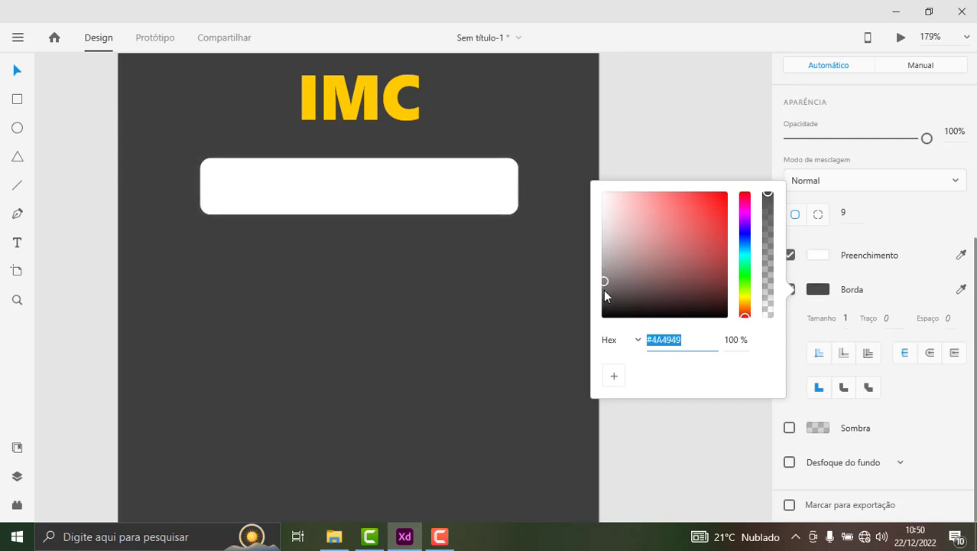
{"action": "left_click", "coordinate": [438, 299]}
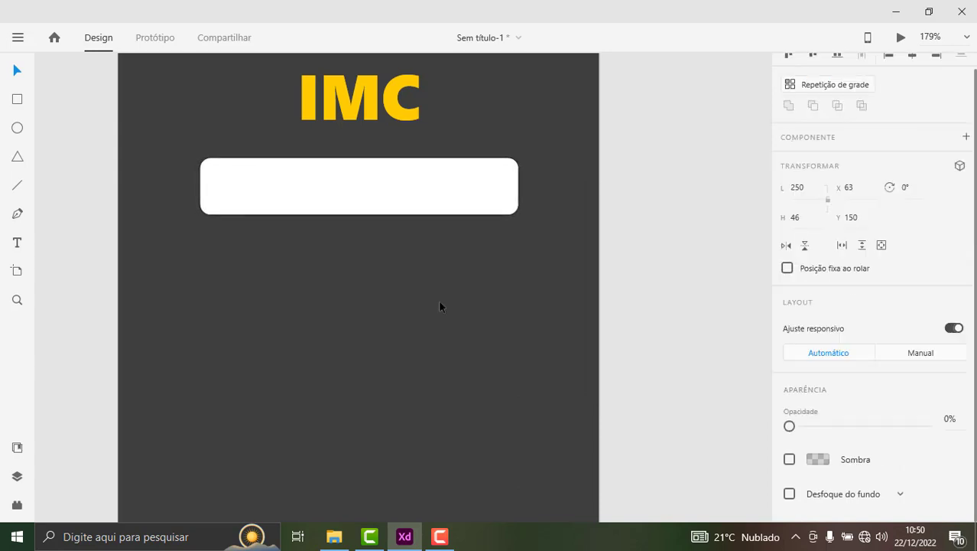
Step: Duplicate the 250 × 46 rounded input rectangle downward to a second field at Y 213
{"action": "left_click", "coordinate": [384, 182]}
{"action": "scroll", "coordinate": [366, 291], "scroll_direction": "down", "scroll_amount": 2}
{"action": "scroll", "coordinate": [366, 300], "scroll_direction": "up", "scroll_amount": 2}
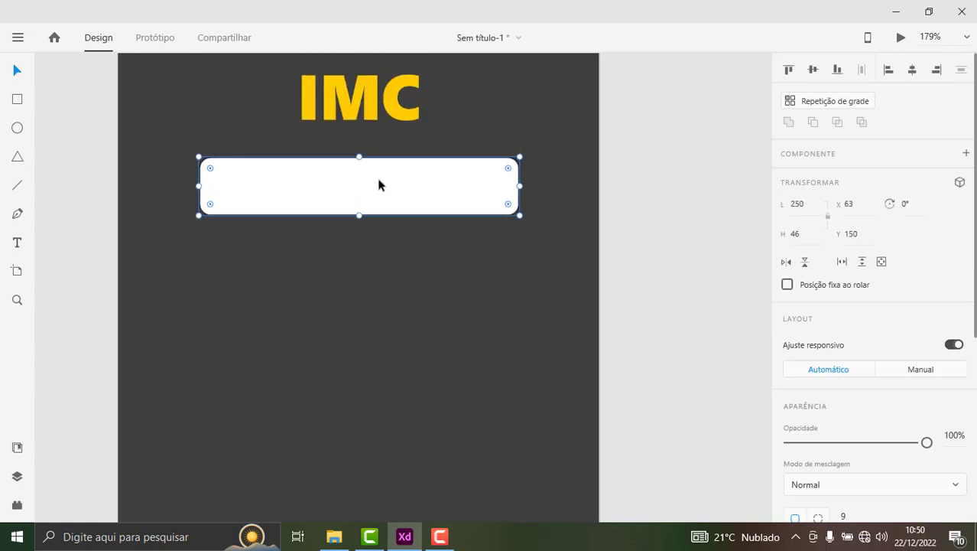
{"action": "mouse_move", "coordinate": [381, 184]}
{"action": "left_mouse_down"}
{"action": "mouse_move", "coordinate": [379, 277]}
{"action": "mouse_move", "coordinate": [378, 267]}
{"action": "left_mouse_up"}
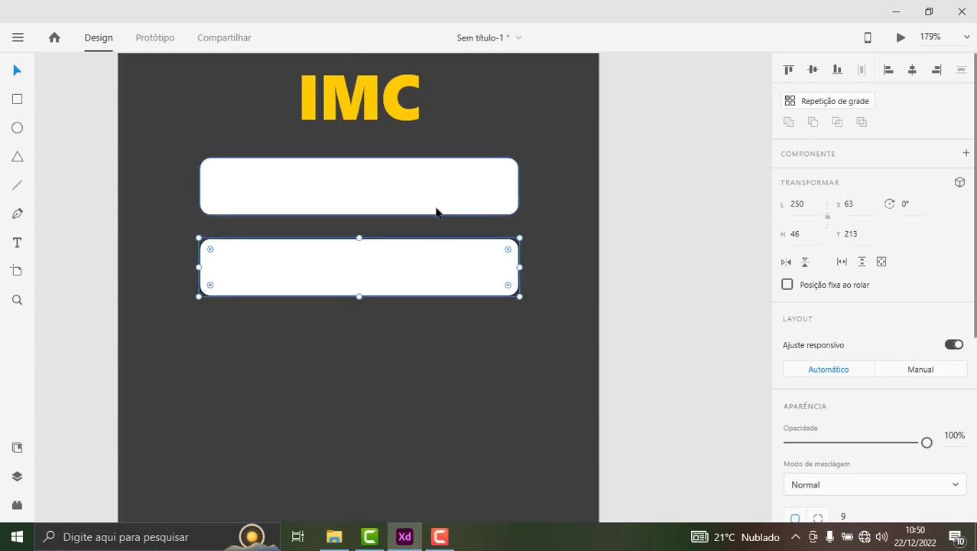
{"action": "scroll", "coordinate": [425, 245], "scroll_direction": "down", "scroll_amount": 2}
{"action": "scroll", "coordinate": [418, 260], "scroll_direction": "up", "scroll_amount": 6}
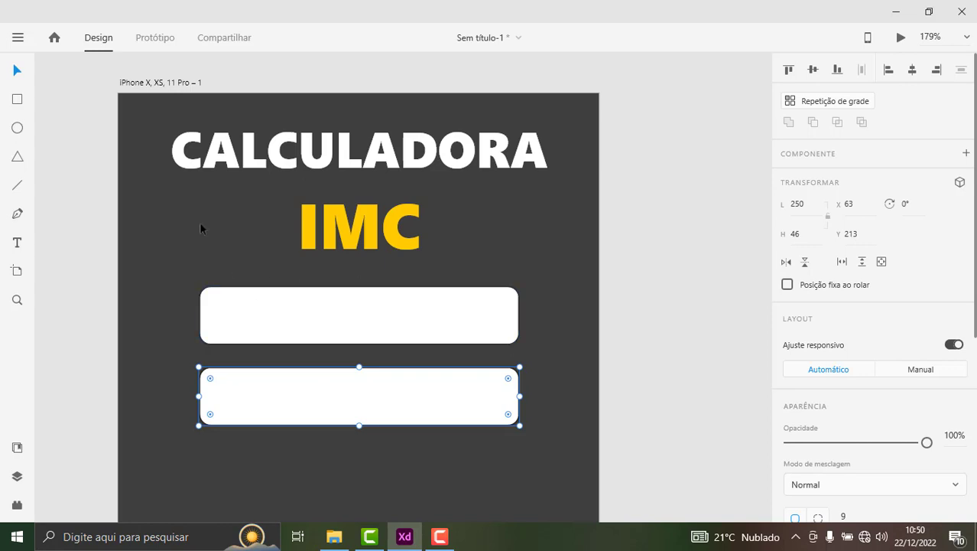
{"action": "left_click", "coordinate": [279, 159]}
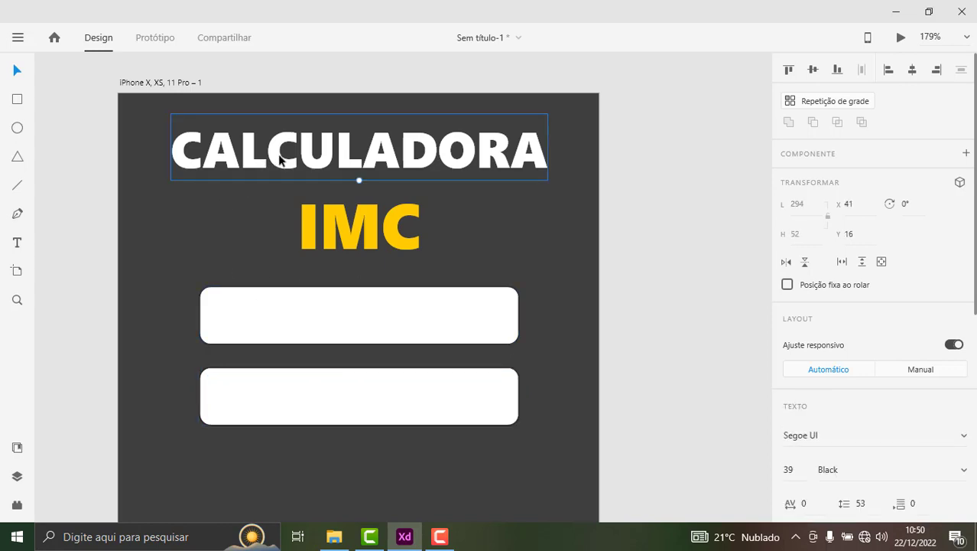
Step: Copy the CALCULADORA title below IMC, shrink it, and retype it as 'ALTURA (ex.: 1,70)'
{"action": "left_click_drag", "start_coordinate": [342, 159], "coordinate": [342, 256]}
{"action": "mouse_move", "coordinate": [359, 289]}
{"action": "left_mouse_down"}
{"action": "mouse_move", "coordinate": [353, 229]}
{"action": "mouse_move", "coordinate": [356, 280]}
{"action": "left_mouse_up"}
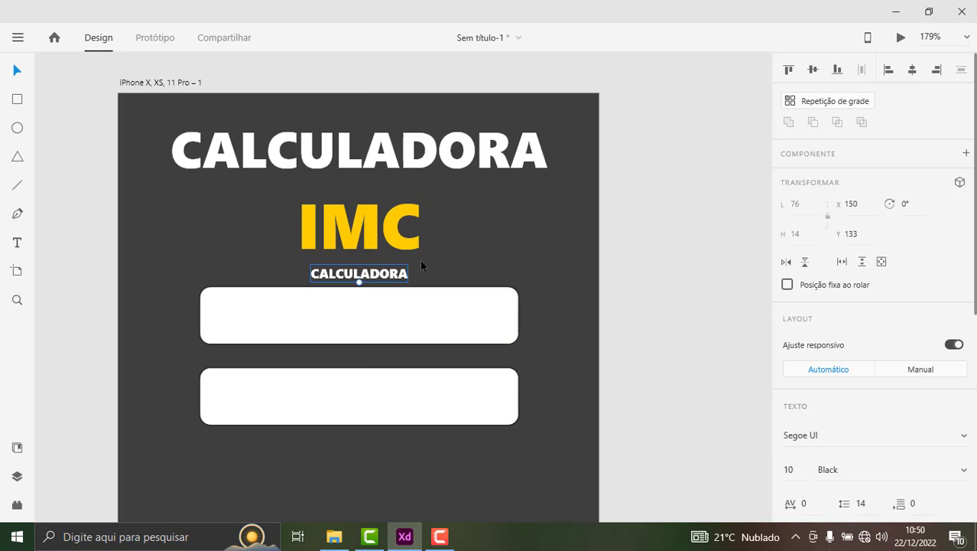
{"action": "double_click", "coordinate": [399, 273]}
{"action": "type", "text": "A"}
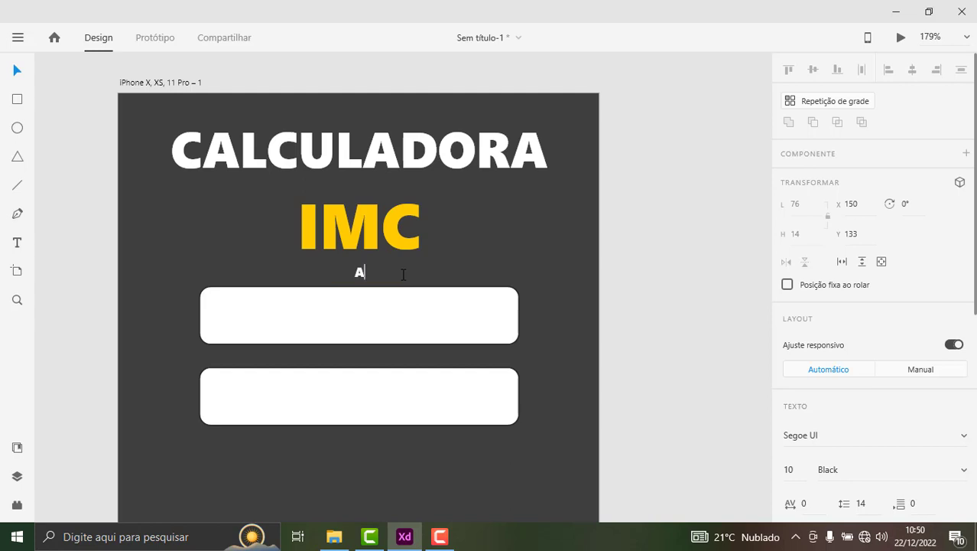
{"action": "type", "text": "LTURA"}
{"action": "type", "text": " (e"}
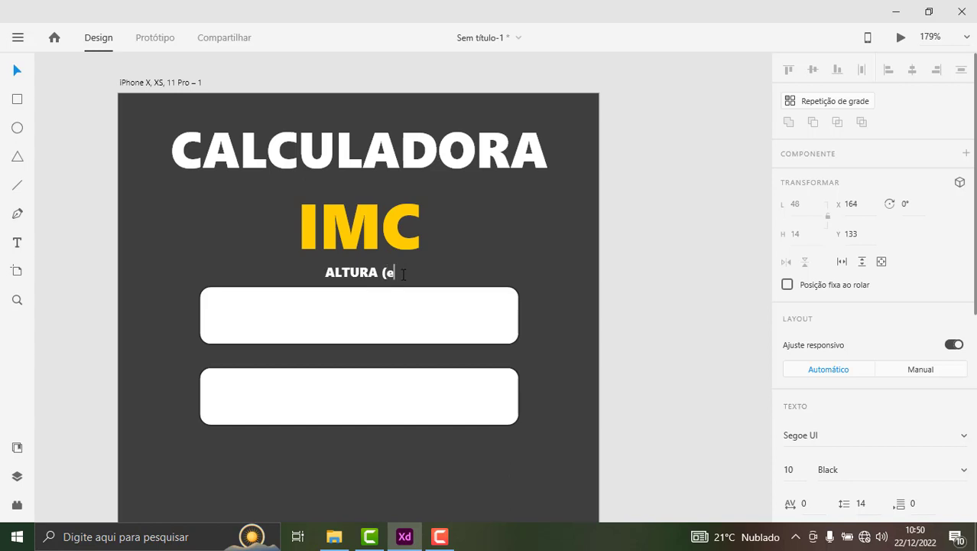
{"action": "type", "text": "X"}
{"action": "key", "text": "BackSpace"}
{"action": "key", "text": "BackSpace"}
{"action": "type", "text": "E"}
{"action": "type", "text": "x"}
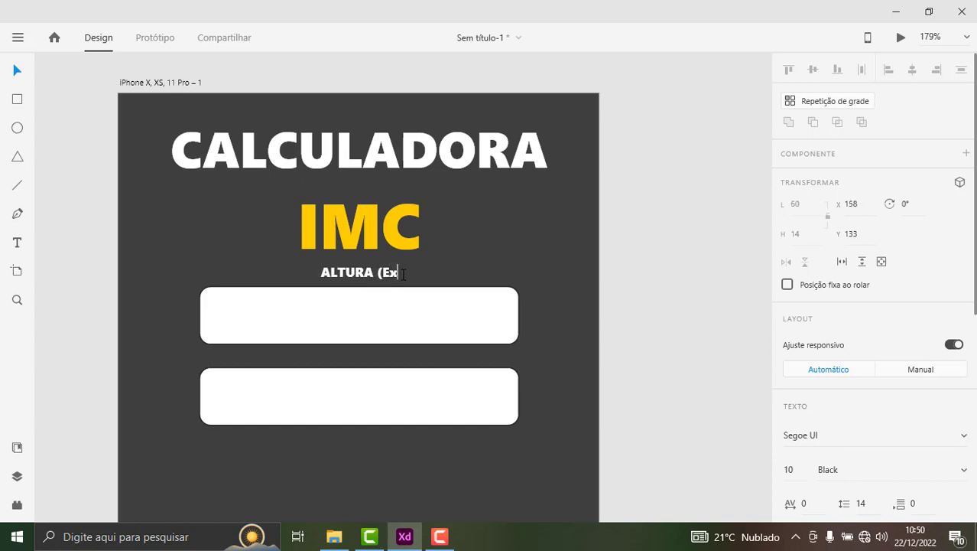
{"action": "key", "text": "BackSpace"}
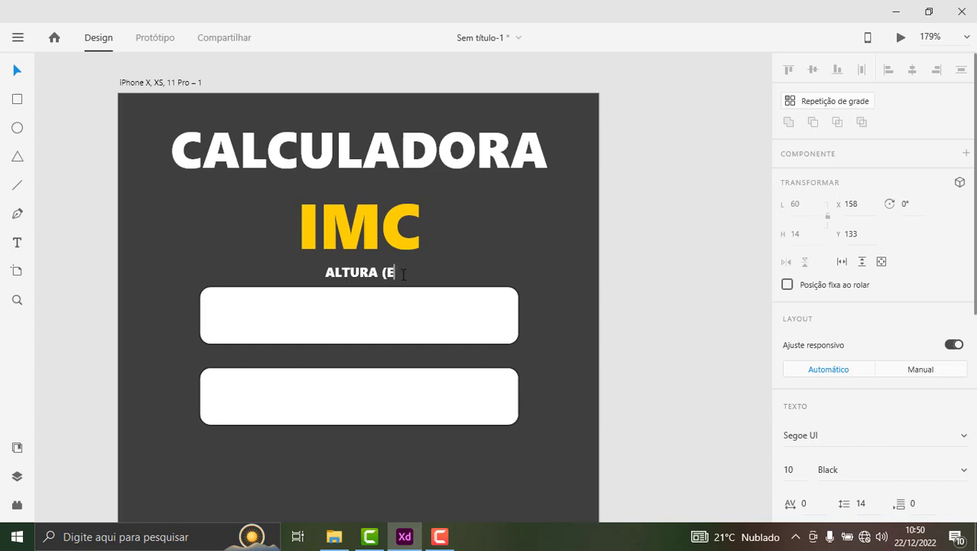
{"action": "key", "text": "BackSpace"}
{"action": "type", "text": "ex"}
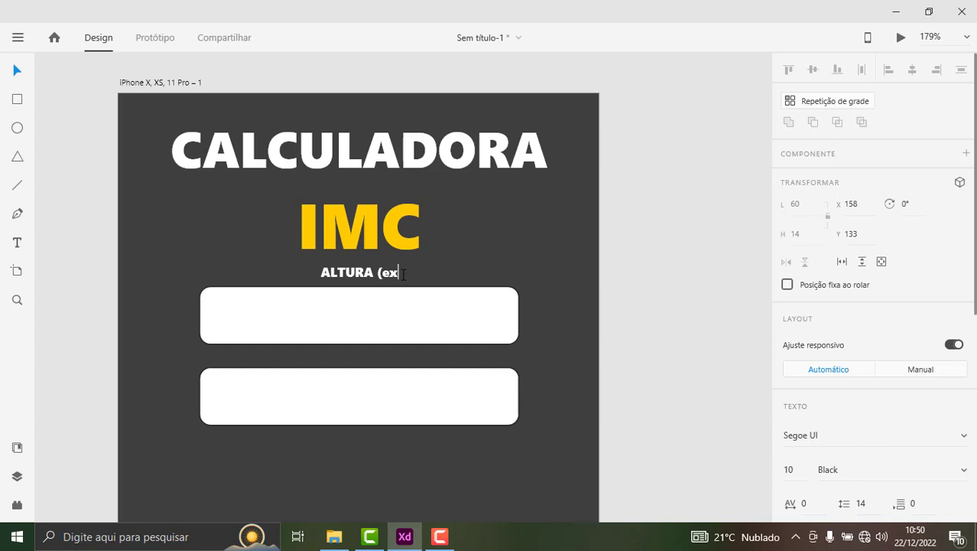
{"action": "type", "text": ".:"}
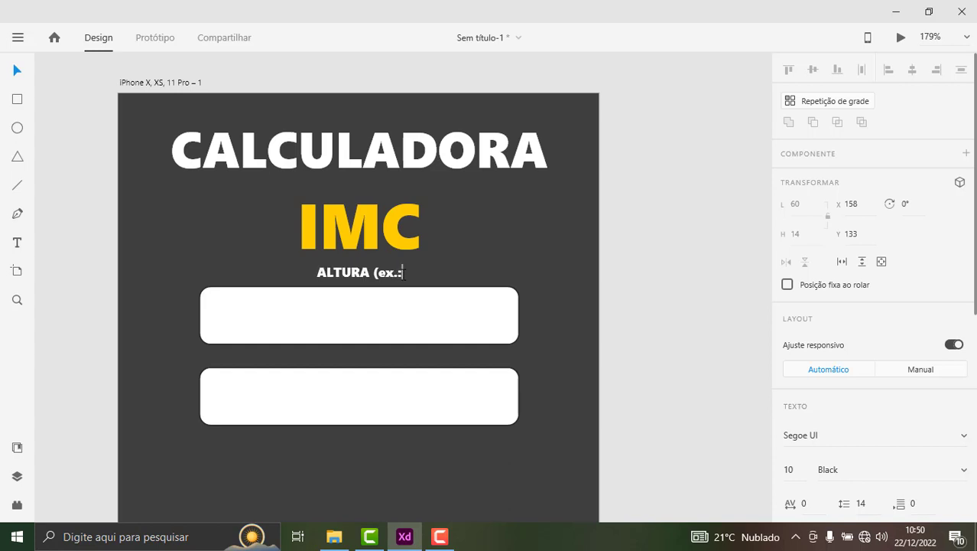
{"action": "type", "text": " 1"}
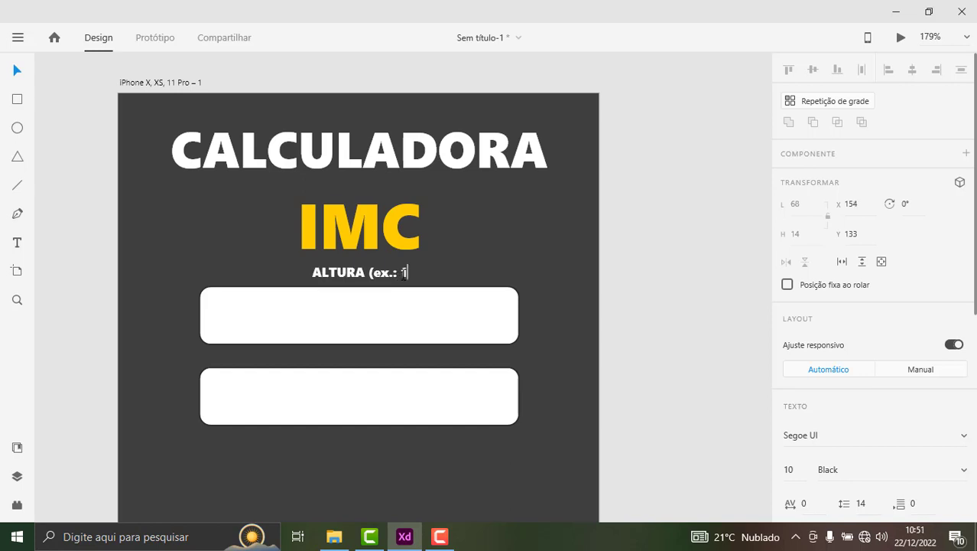
{"action": "type", "text": ","}
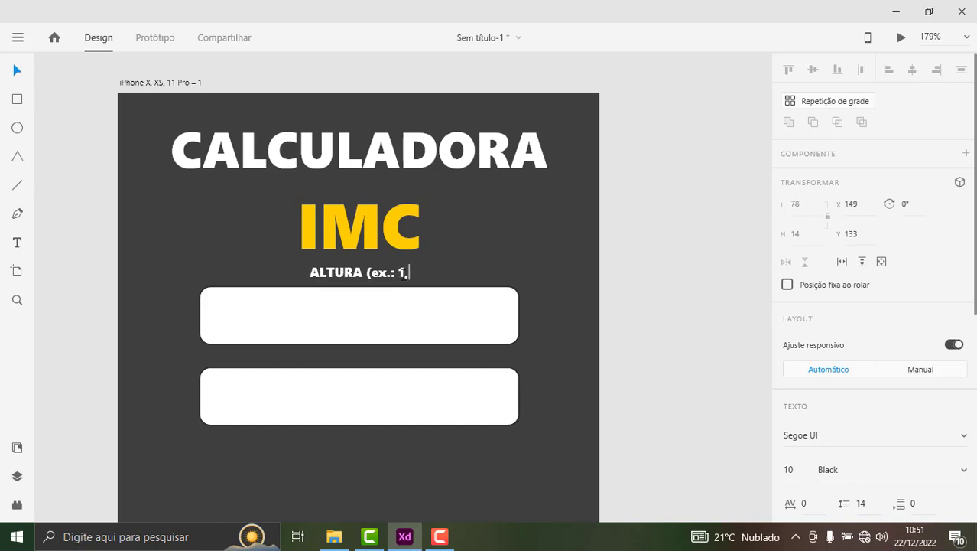
{"action": "type", "text": "70"}
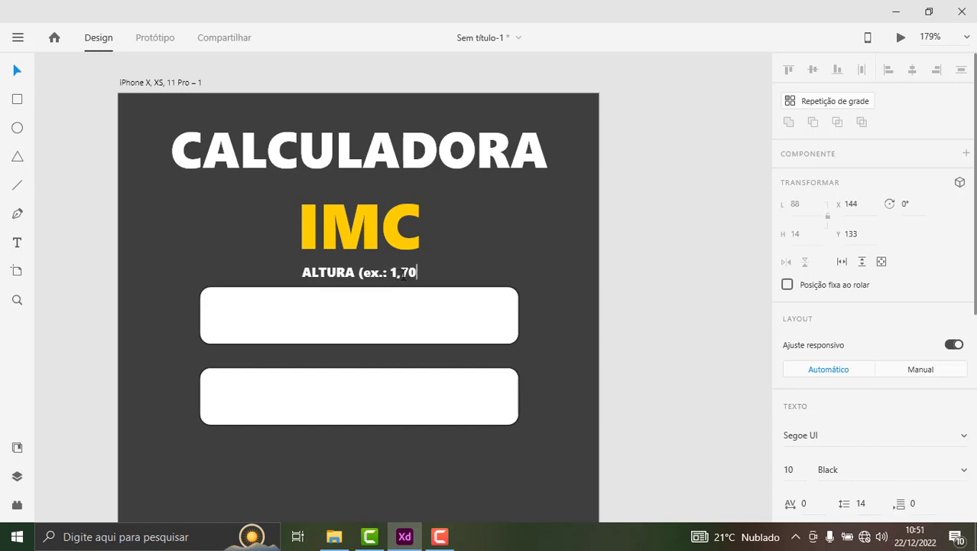
{"action": "type", "text": ")"}
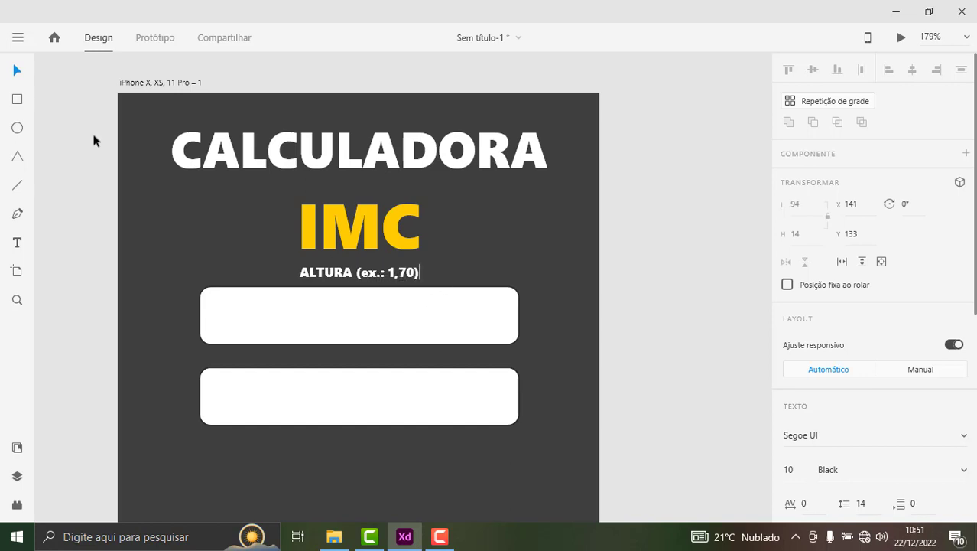
Step: Duplicate the ALTURA label above the second input box and nudge both labels onto their boxes
{"action": "left_click", "coordinate": [16, 71]}
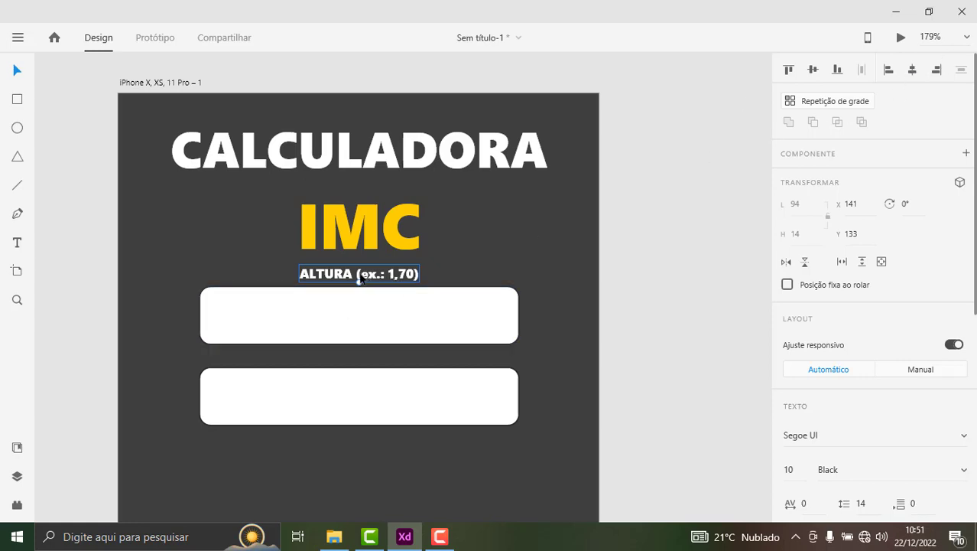
{"action": "left_click_drag", "start_coordinate": [356, 277], "coordinate": [355, 304]}
{"action": "left_click_drag", "start_coordinate": [356, 348], "coordinate": [351, 407]}
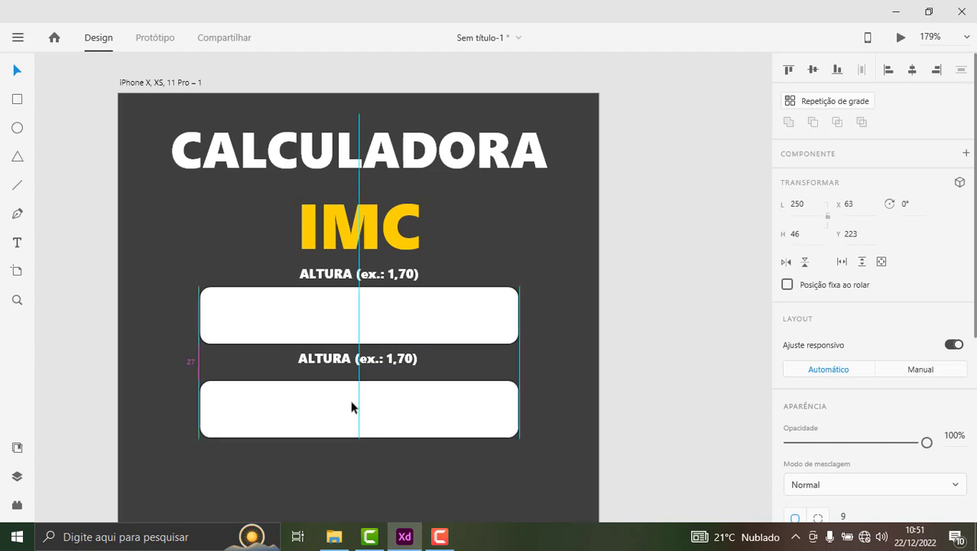
{"action": "left_click_drag", "start_coordinate": [357, 368], "coordinate": [360, 378]}
{"action": "left_click_drag", "start_coordinate": [352, 278], "coordinate": [355, 285]}
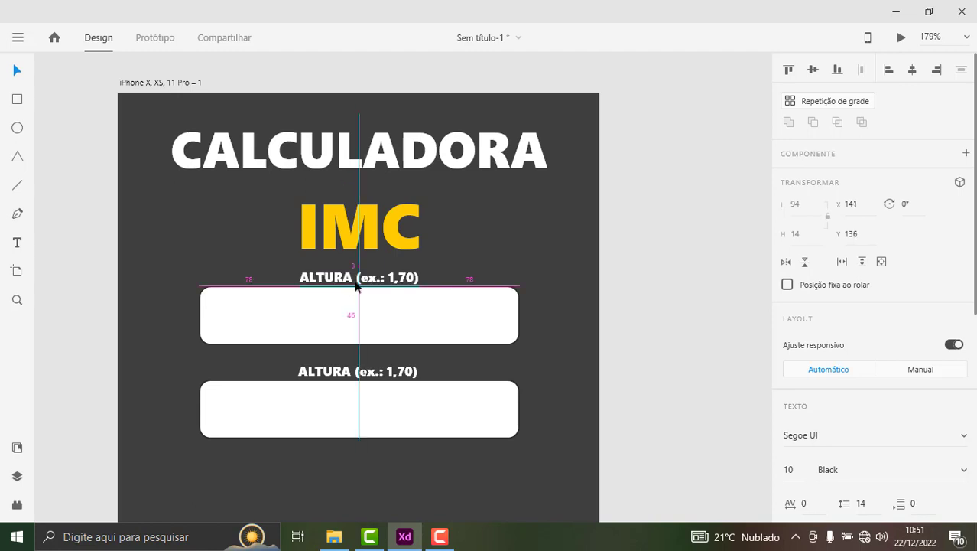
{"action": "left_click", "coordinate": [646, 320]}
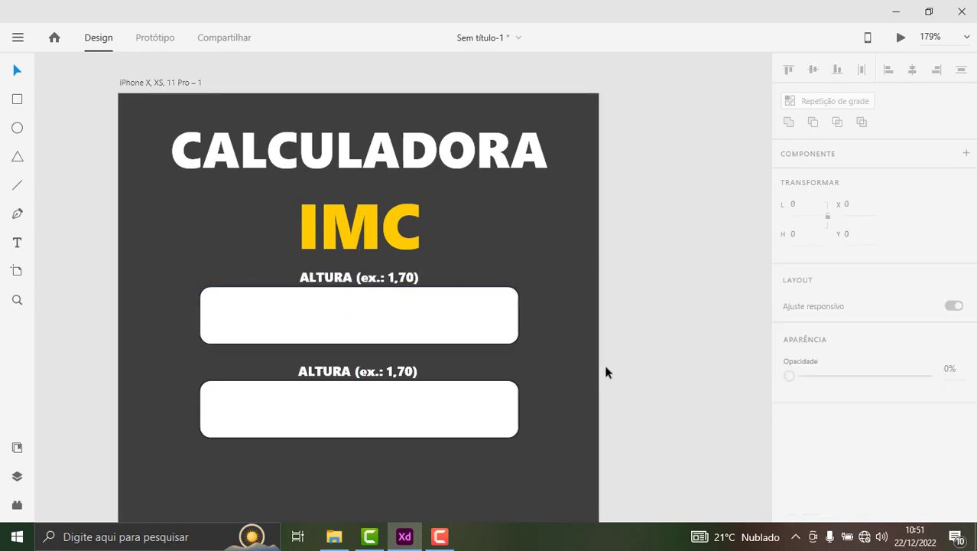
{"action": "left_click", "coordinate": [387, 373]}
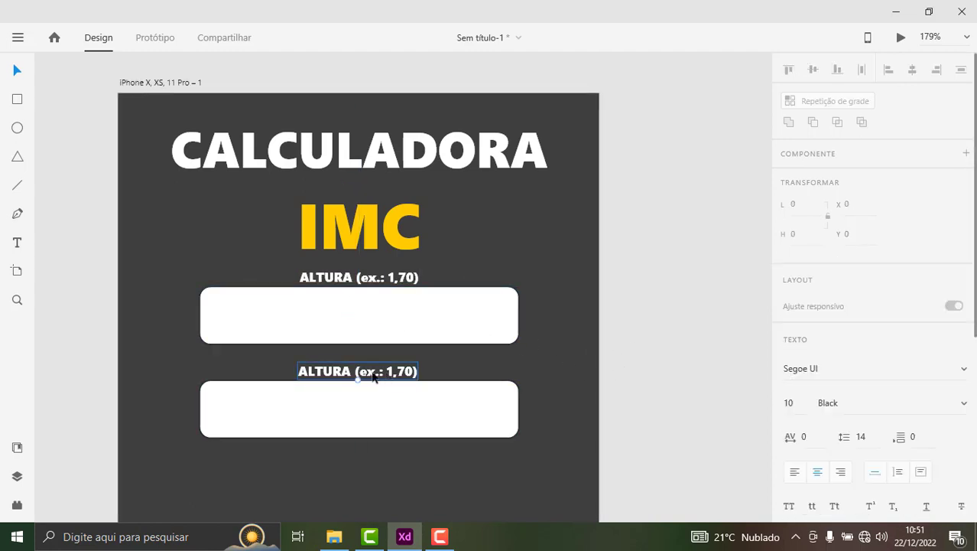
Step: Change the second label's text from 'ALTURA (ex.: 1,70)' to 'PESO (ex.: 68,2)'
{"action": "left_click", "coordinate": [17, 242]}
{"action": "left_click", "coordinate": [330, 372]}
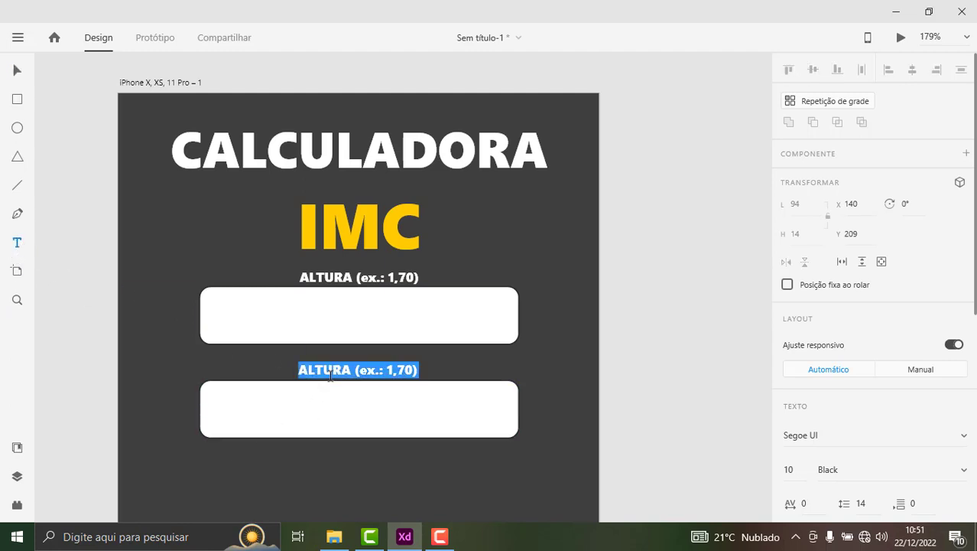
{"action": "left_click", "coordinate": [353, 370]}
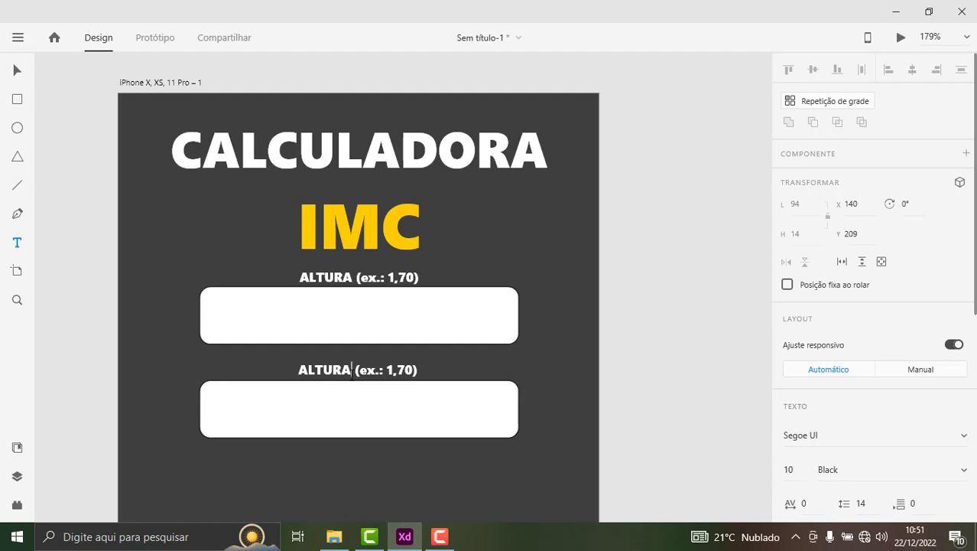
{"action": "key", "text": "BackSpace"}
{"action": "key", "text": "BackSpace"}
{"action": "key", "text": "BackSpace"}
{"action": "key", "text": "BackSpace"}
{"action": "key", "text": "BackSpace"}
{"action": "type", "text": "P"}
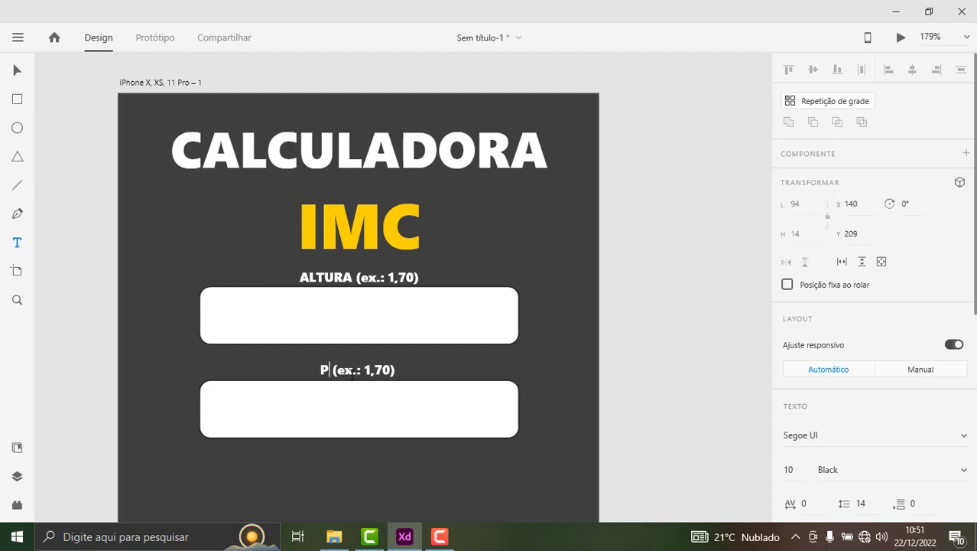
{"action": "type", "text": "ESO"}
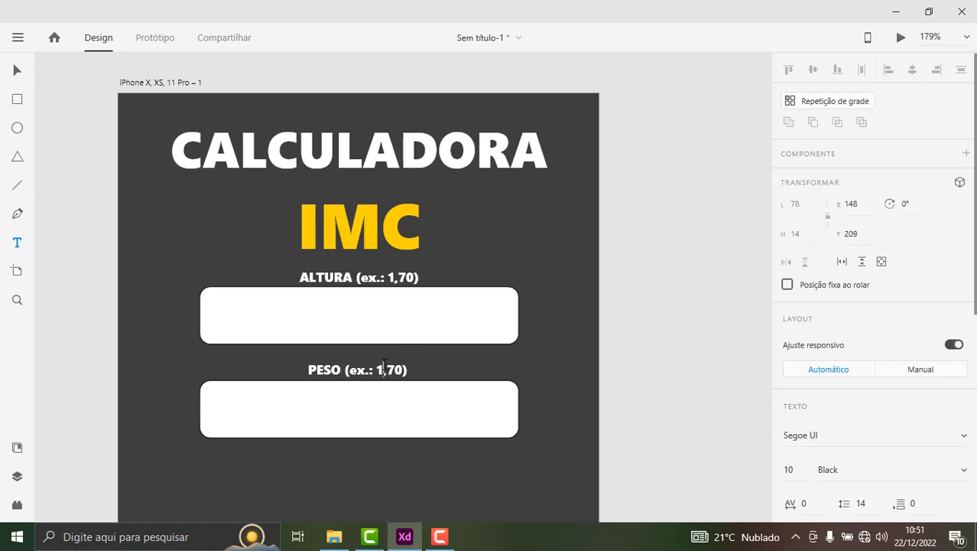
{"action": "key", "text": "BackSpace"}
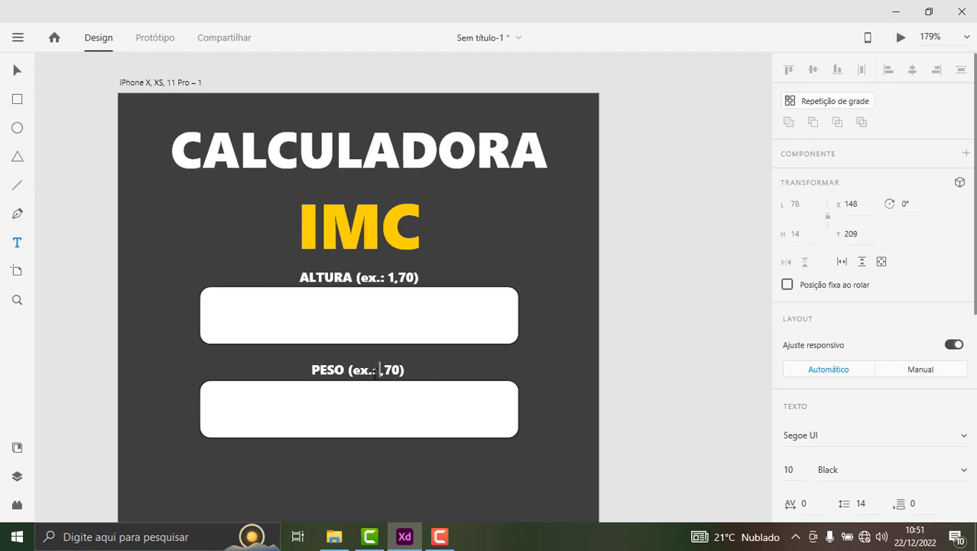
{"action": "type", "text": "68"}
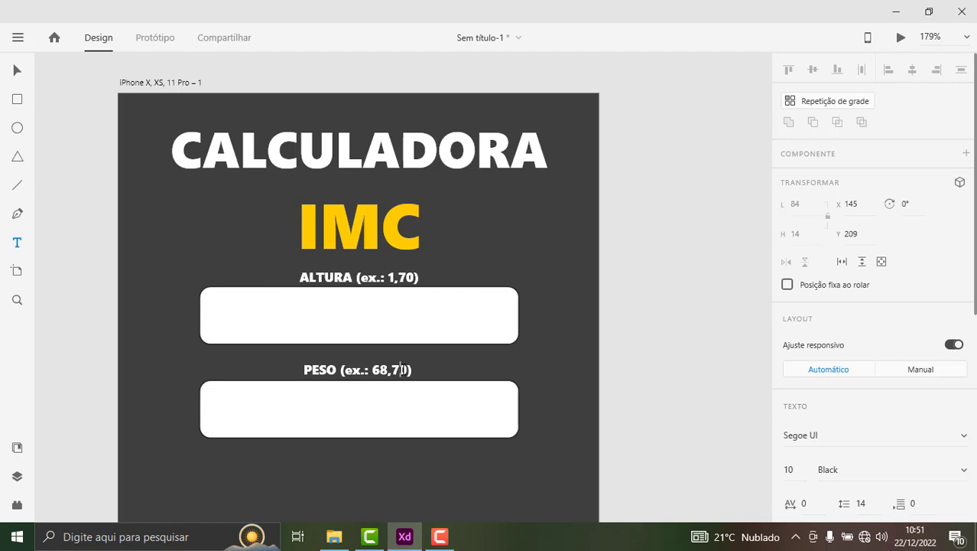
{"action": "key", "text": "BackSpace"}
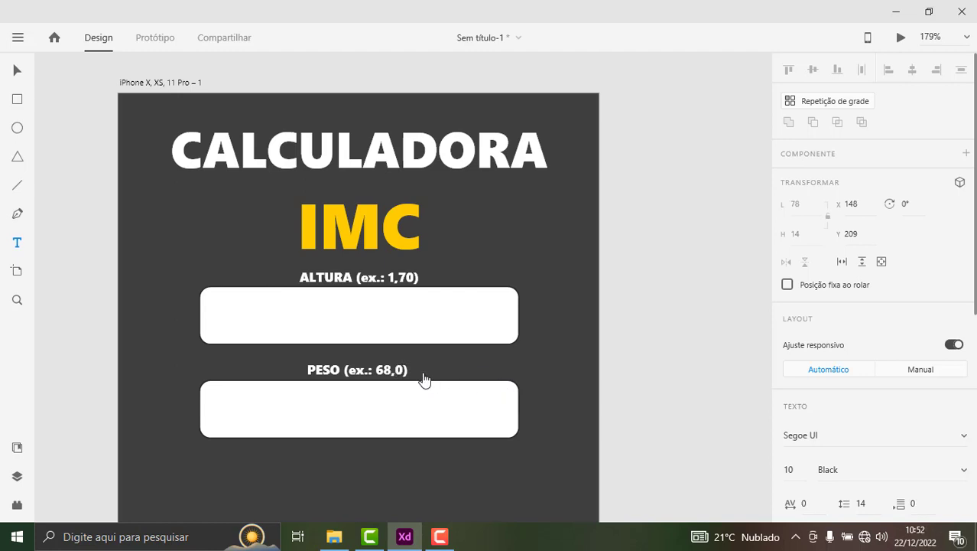
{"action": "key", "text": "Delete"}
{"action": "type", "text": "2"}
{"action": "left_click", "coordinate": [19, 71]}
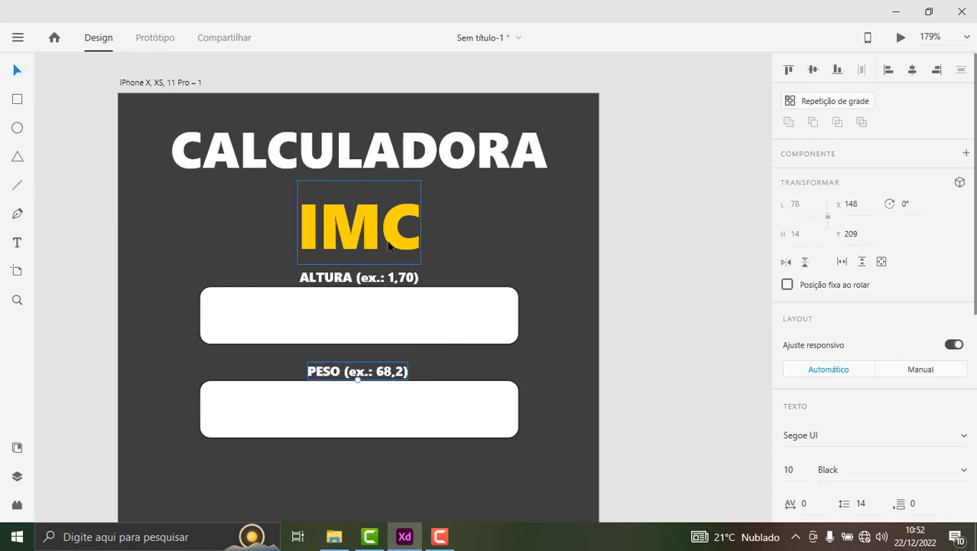
{"action": "left_click", "coordinate": [397, 287], "text": "shift"}
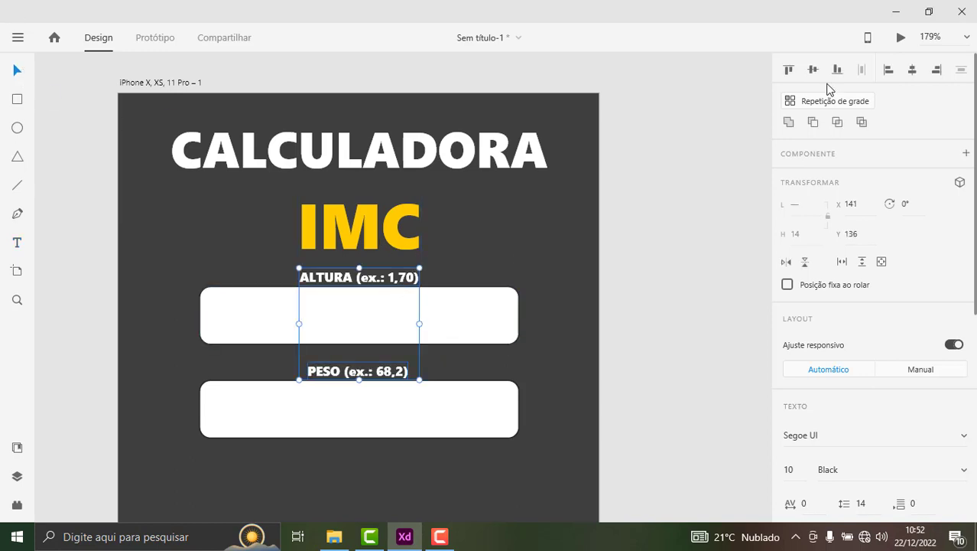
{"action": "left_click", "coordinate": [647, 267]}
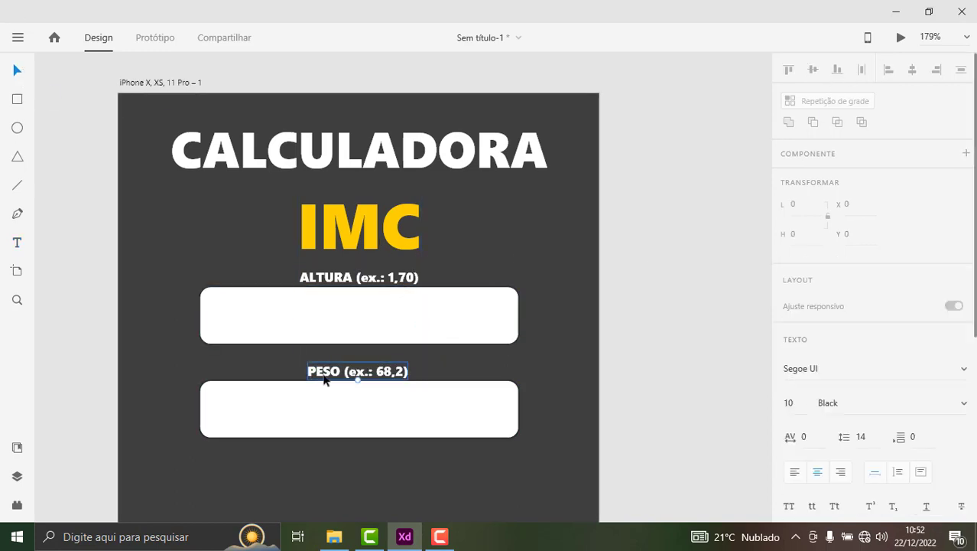
{"action": "left_click", "coordinate": [325, 381]}
{"action": "left_click", "coordinate": [912, 69]}
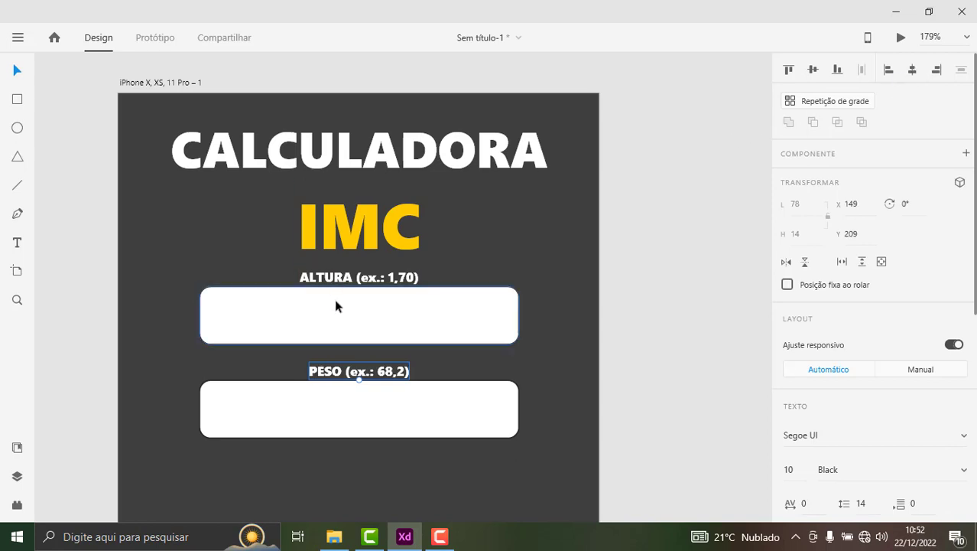
{"action": "left_click", "coordinate": [353, 280]}
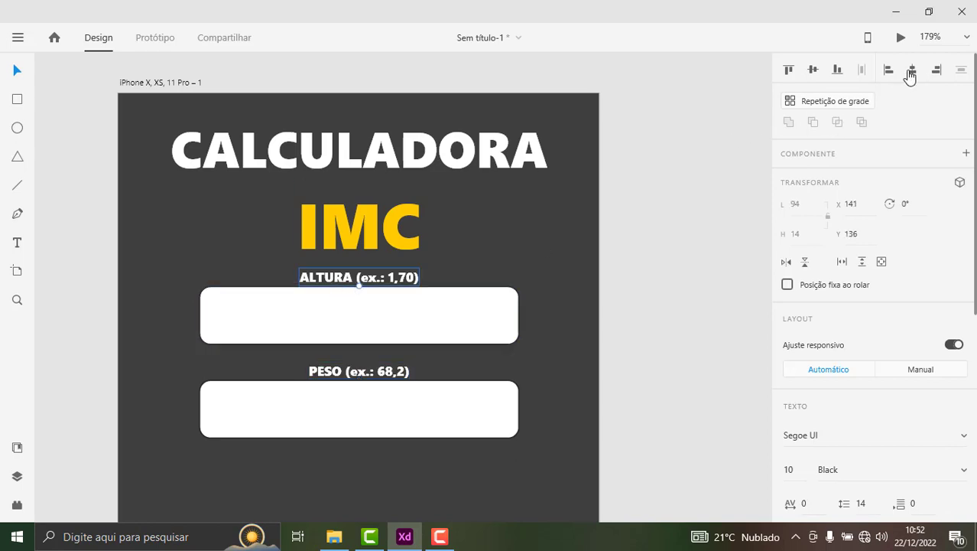
{"action": "left_click", "coordinate": [506, 329]}
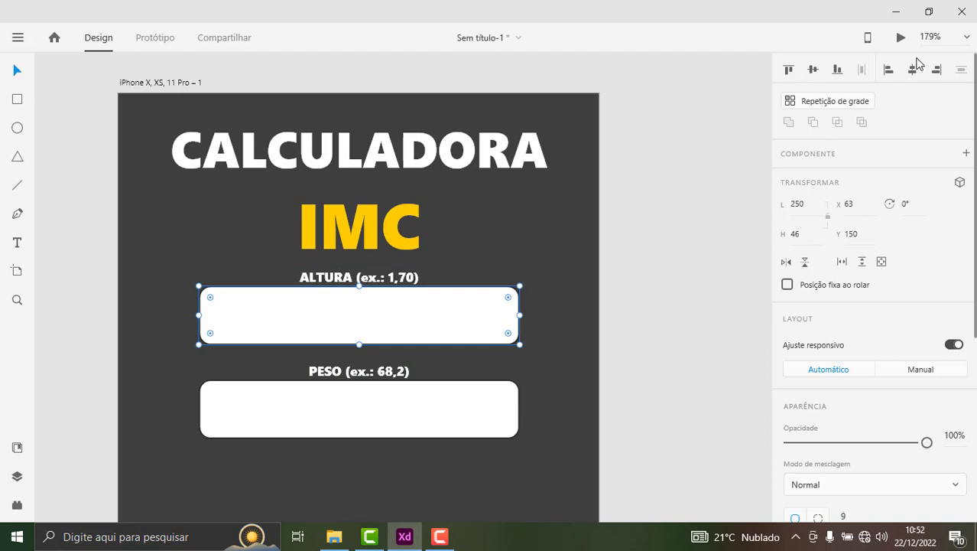
{"action": "scroll", "coordinate": [430, 215], "scroll_direction": "down", "scroll_amount": 1}
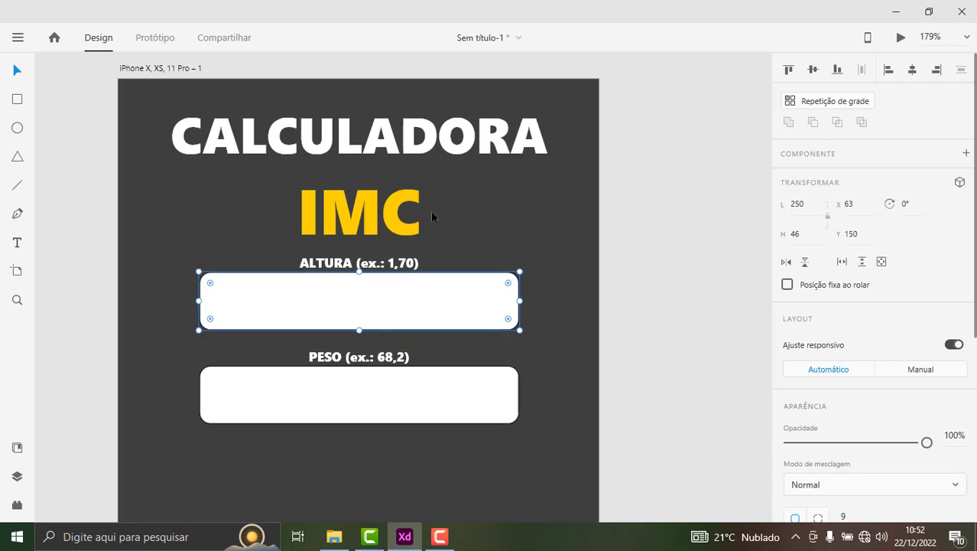
{"action": "scroll", "coordinate": [431, 229], "scroll_direction": "down", "scroll_amount": 2}
{"action": "scroll", "coordinate": [431, 246], "scroll_direction": "up", "scroll_amount": 3}
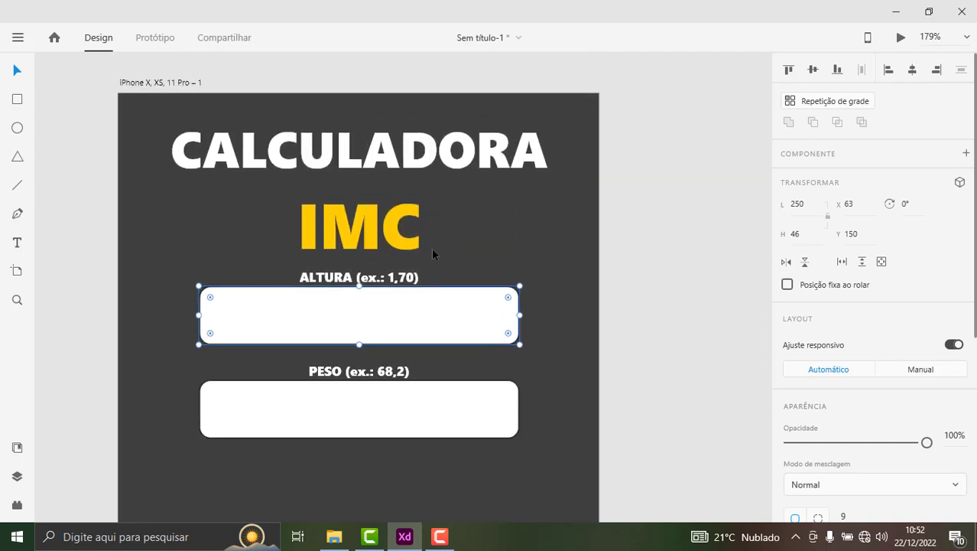
{"action": "scroll", "coordinate": [433, 250], "scroll_direction": "down", "scroll_amount": 5}
{"action": "scroll", "coordinate": [434, 258], "scroll_direction": "down", "scroll_amount": 5}
{"action": "scroll", "coordinate": [434, 258], "scroll_direction": "down", "scroll_amount": 4}
{"action": "scroll", "coordinate": [434, 260], "scroll_direction": "up", "scroll_amount": 5}
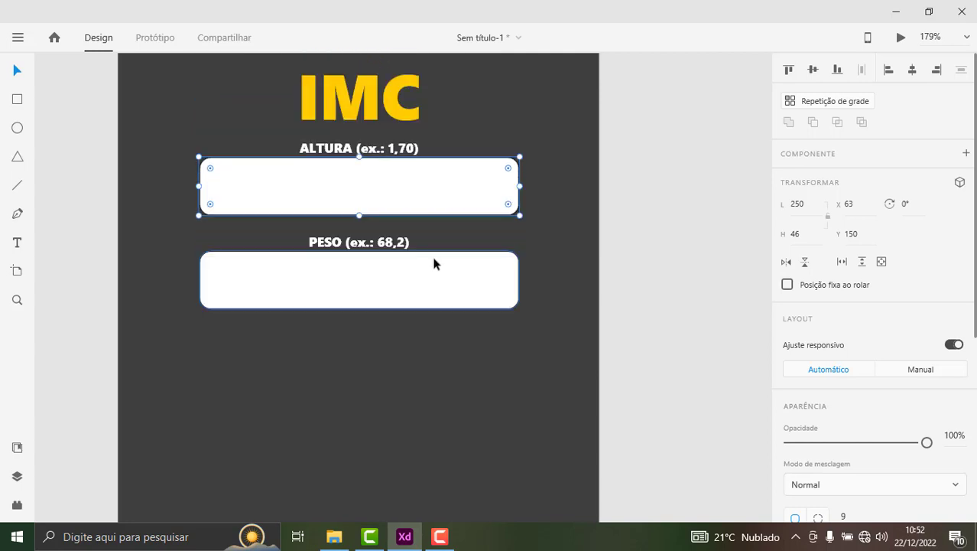
{"action": "scroll", "coordinate": [433, 263], "scroll_direction": "up", "scroll_amount": 1}
{"action": "scroll", "coordinate": [431, 277], "scroll_direction": "up", "scroll_amount": 1}
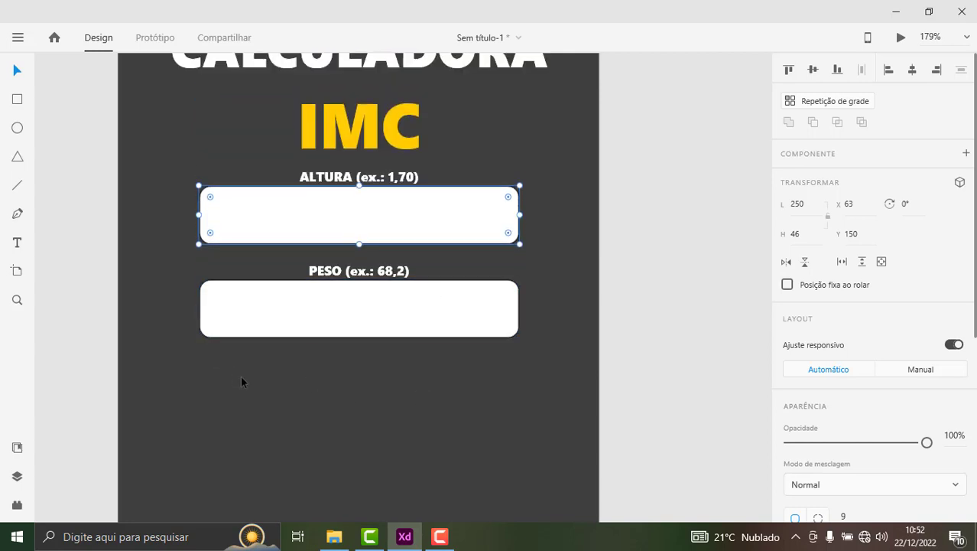
Step: Draw a 77 × 26 white rectangle below the PESO box and round its ends into a pill
{"action": "left_click", "coordinate": [13, 102]}
{"action": "left_click_drag", "start_coordinate": [206, 364], "coordinate": [303, 396]}
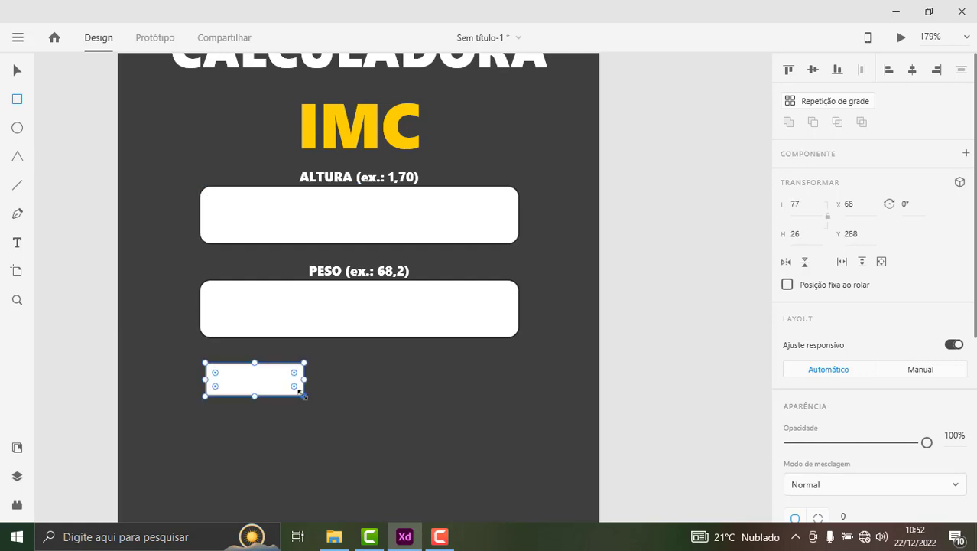
{"action": "scroll", "coordinate": [266, 420], "scroll_direction": "up", "scroll_amount": 1}
{"action": "scroll", "coordinate": [267, 418], "scroll_direction": "down", "scroll_amount": 2}
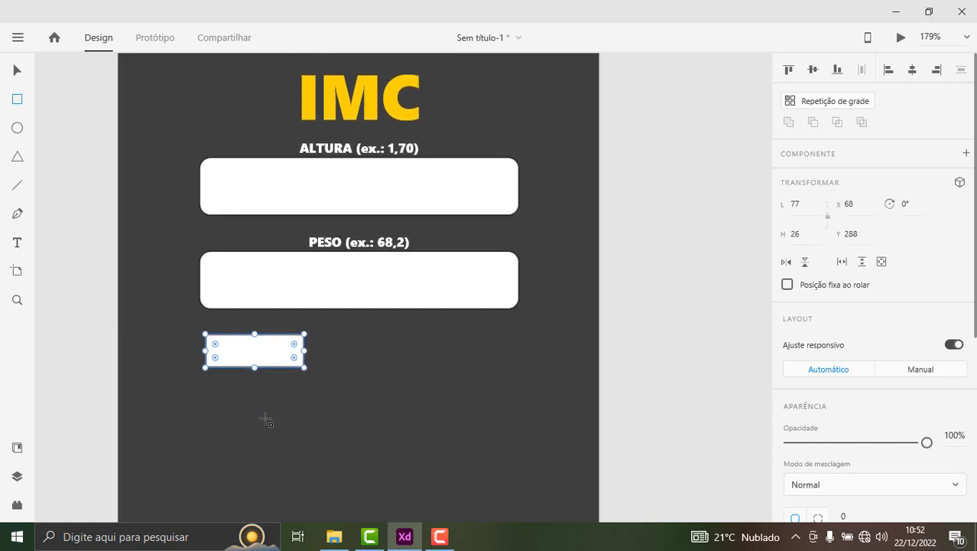
{"action": "scroll", "coordinate": [256, 396], "scroll_direction": "up", "scroll_amount": 1}
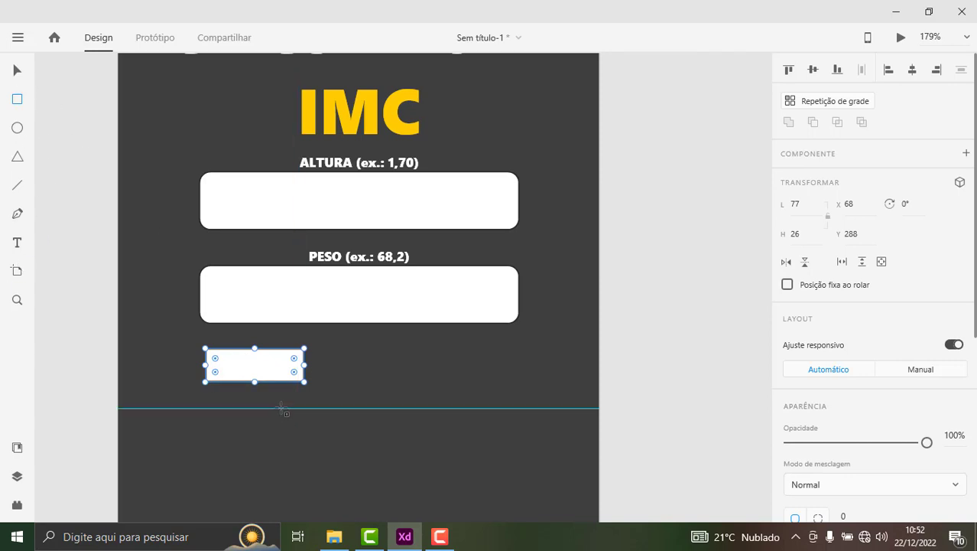
{"action": "scroll", "coordinate": [246, 419], "scroll_direction": "up", "scroll_amount": 3}
{"action": "scroll", "coordinate": [284, 297], "scroll_direction": "up", "scroll_amount": 2}
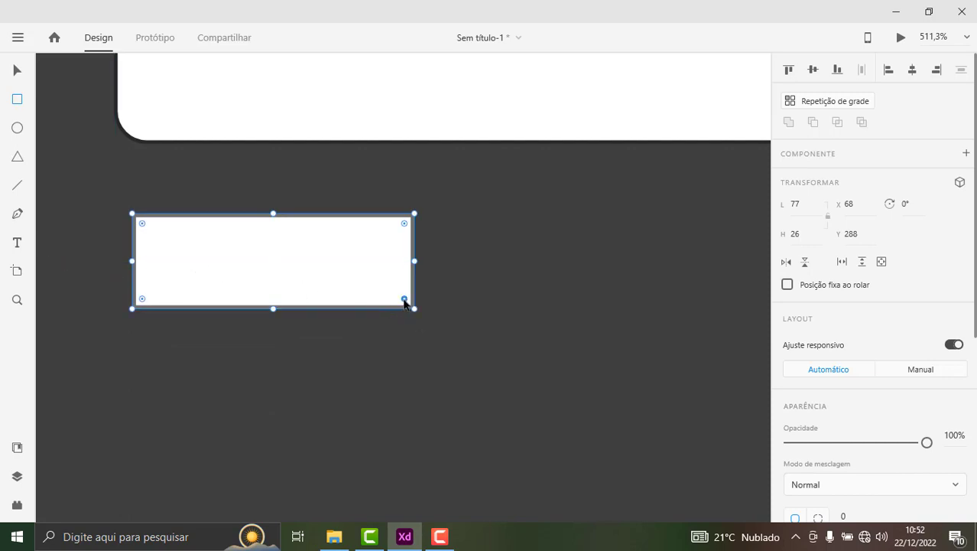
{"action": "left_click_drag", "start_coordinate": [405, 299], "coordinate": [363, 261]}
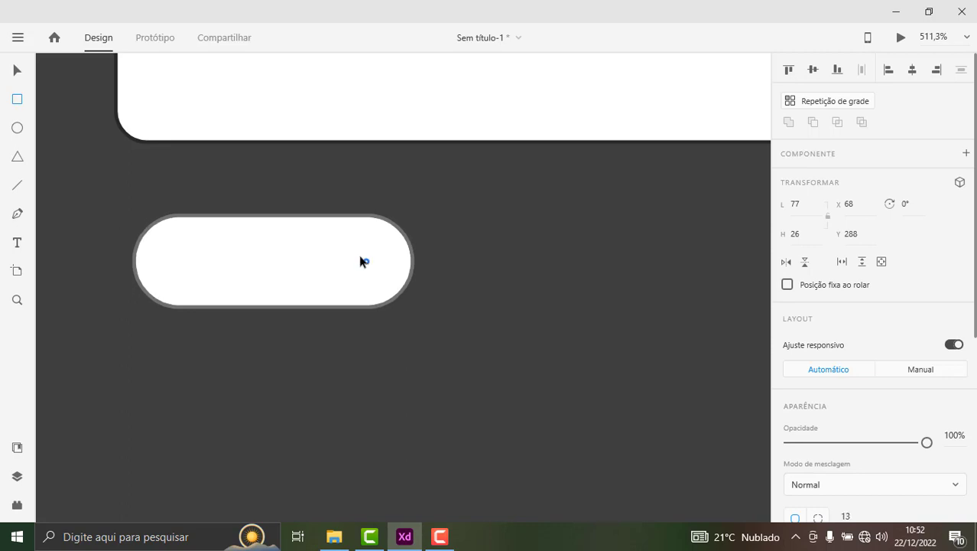
{"action": "scroll", "coordinate": [324, 323], "scroll_direction": "down", "scroll_amount": 1}
{"action": "scroll", "coordinate": [324, 324], "scroll_direction": "up", "scroll_amount": 2}
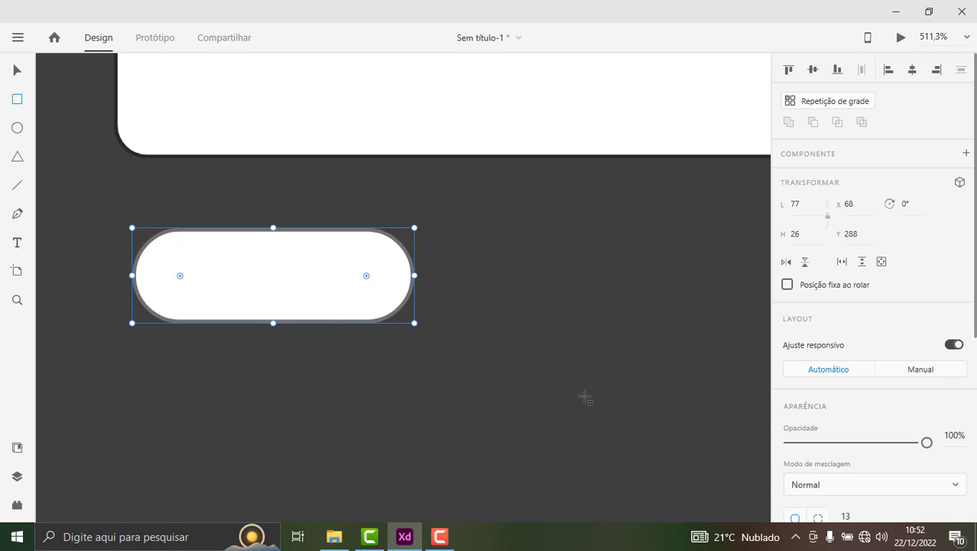
{"action": "scroll", "coordinate": [883, 348], "scroll_direction": "down", "scroll_amount": 3}
Step: Set the pill's fill colour to a dark blue
{"action": "scroll", "coordinate": [845, 402], "scroll_direction": "down", "scroll_amount": 2}
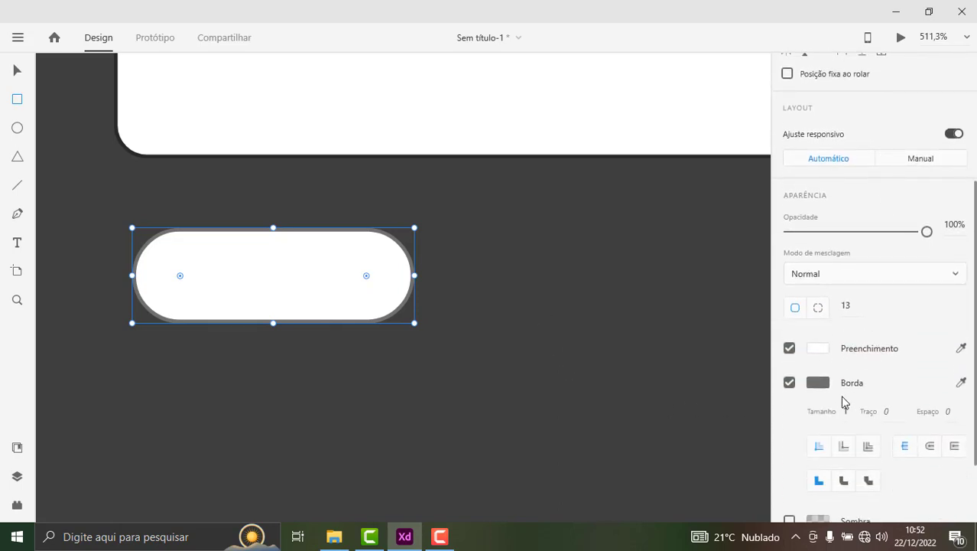
{"action": "left_click", "coordinate": [824, 354]}
{"action": "left_click", "coordinate": [745, 304]}
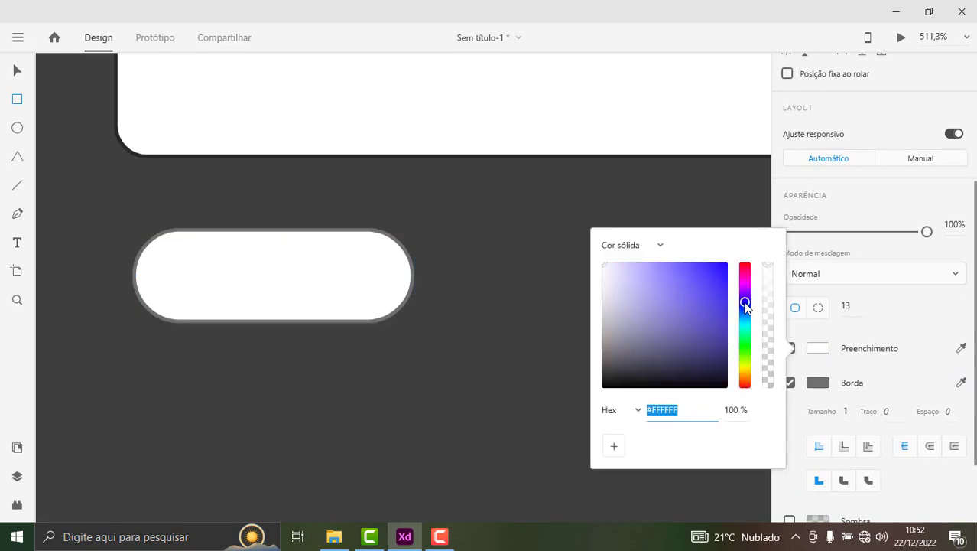
{"action": "left_click_drag", "start_coordinate": [717, 280], "coordinate": [749, 223]}
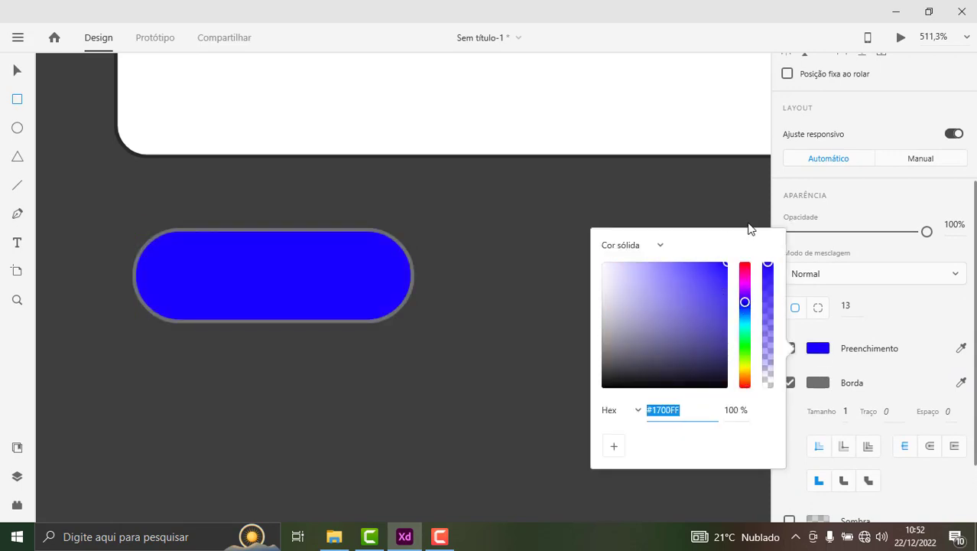
{"action": "left_click", "coordinate": [745, 307]}
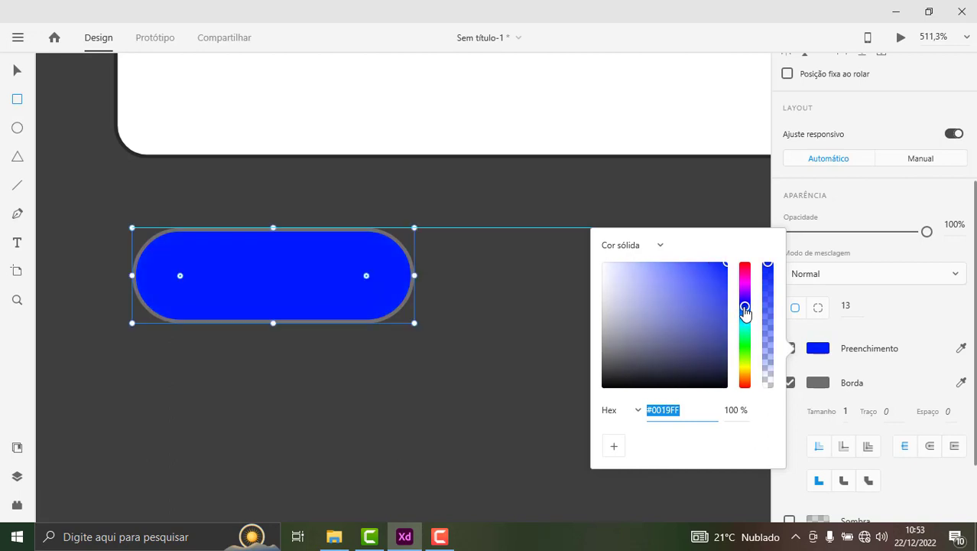
{"action": "mouse_move", "coordinate": [746, 309]}
{"action": "left_mouse_down"}
{"action": "mouse_move", "coordinate": [748, 320]}
{"action": "mouse_move", "coordinate": [745, 309]}
{"action": "left_mouse_up"}
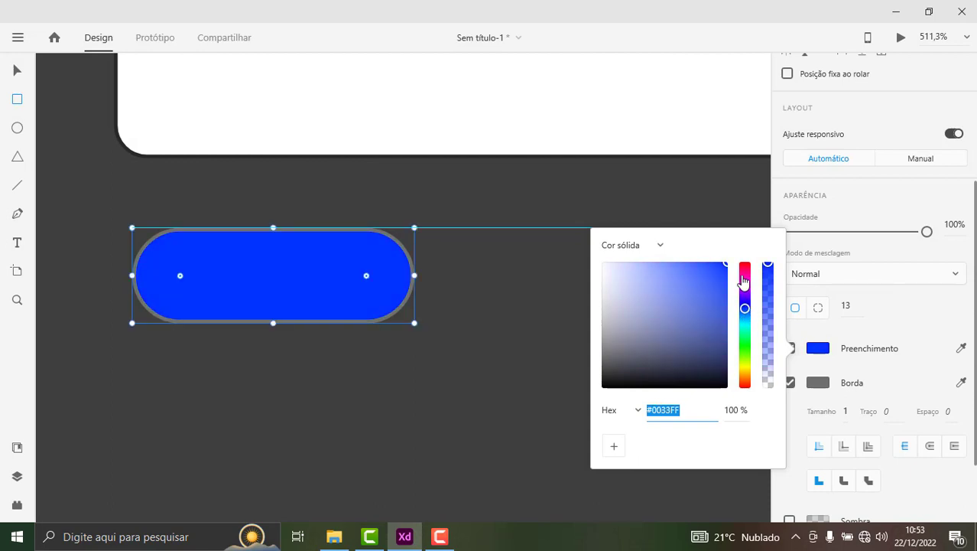
{"action": "left_click_drag", "start_coordinate": [725, 266], "coordinate": [724, 304]}
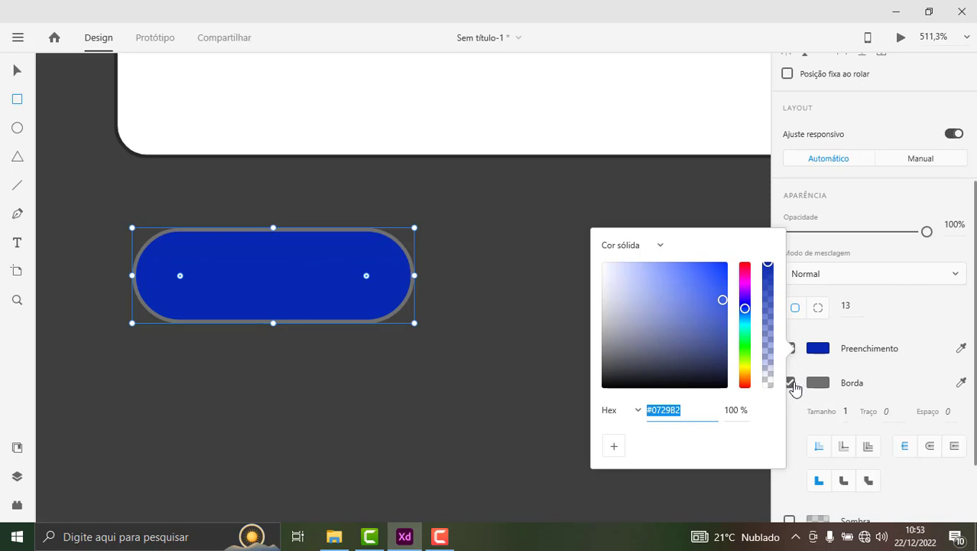
{"action": "left_click", "coordinate": [904, 305]}
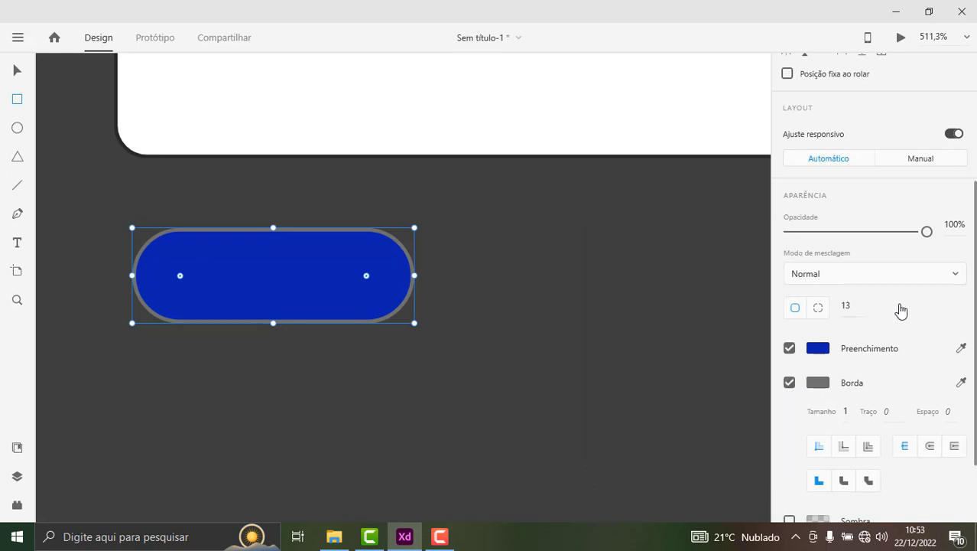
Step: Give the blue pill a white #FFFFFF border
{"action": "left_click", "coordinate": [792, 382]}
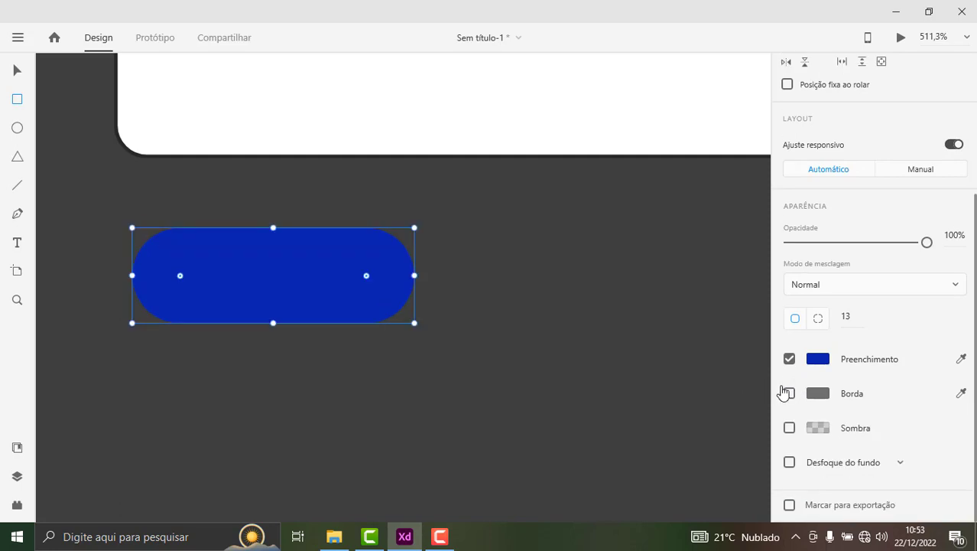
{"action": "left_click", "coordinate": [789, 394]}
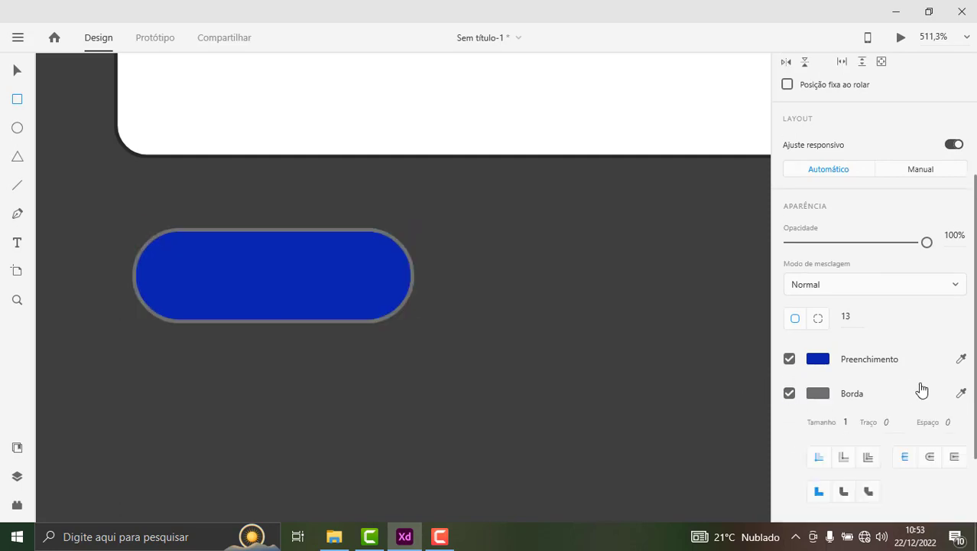
{"action": "left_click", "coordinate": [820, 393]}
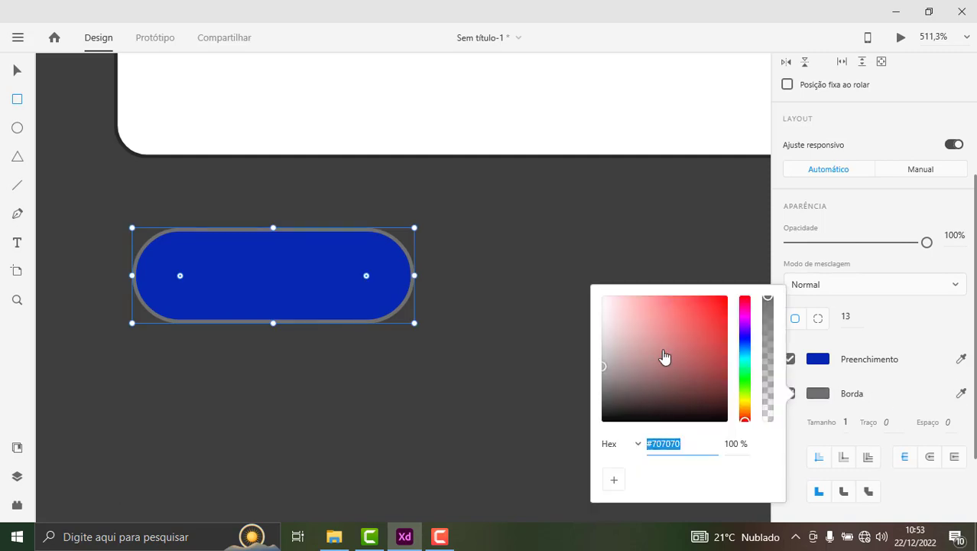
{"action": "left_click_drag", "start_coordinate": [663, 357], "coordinate": [525, 243]}
{"action": "left_click", "coordinate": [144, 250]}
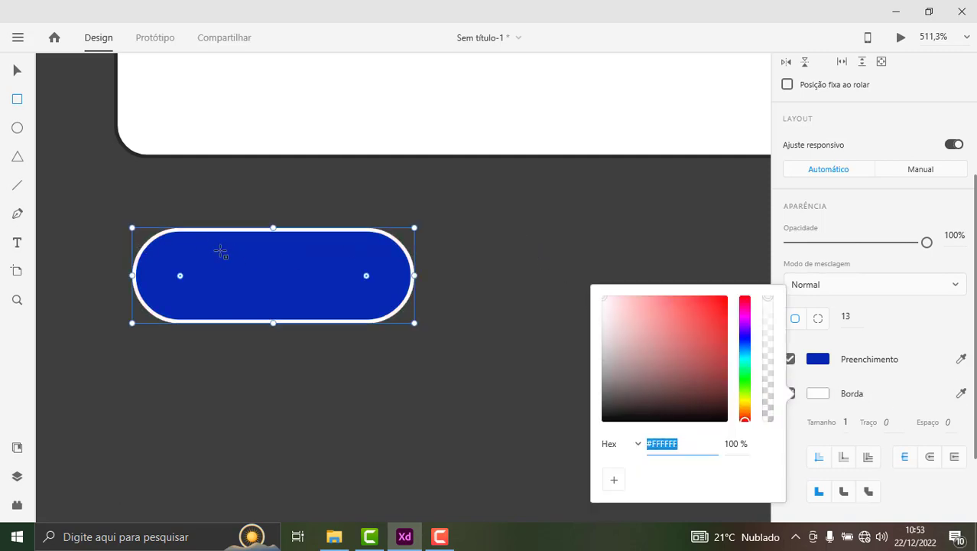
{"action": "left_click", "coordinate": [18, 72]}
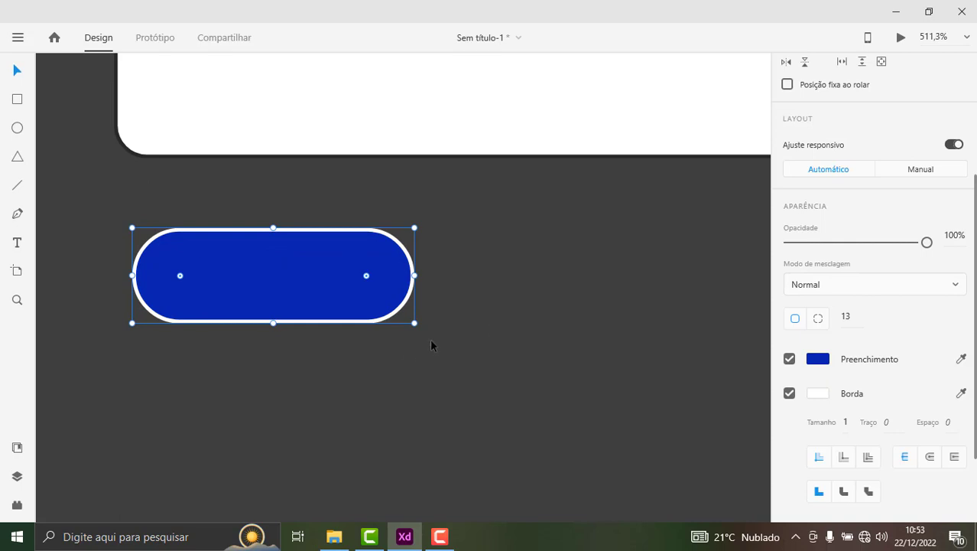
{"action": "scroll", "coordinate": [581, 315], "scroll_direction": "down", "scroll_amount": 2}
Step: Resize the blue pill to be wider and slightly taller, 89 × 30
{"action": "scroll", "coordinate": [574, 322], "scroll_direction": "down", "scroll_amount": 3}
{"action": "scroll", "coordinate": [550, 396], "scroll_direction": "down", "scroll_amount": 5}
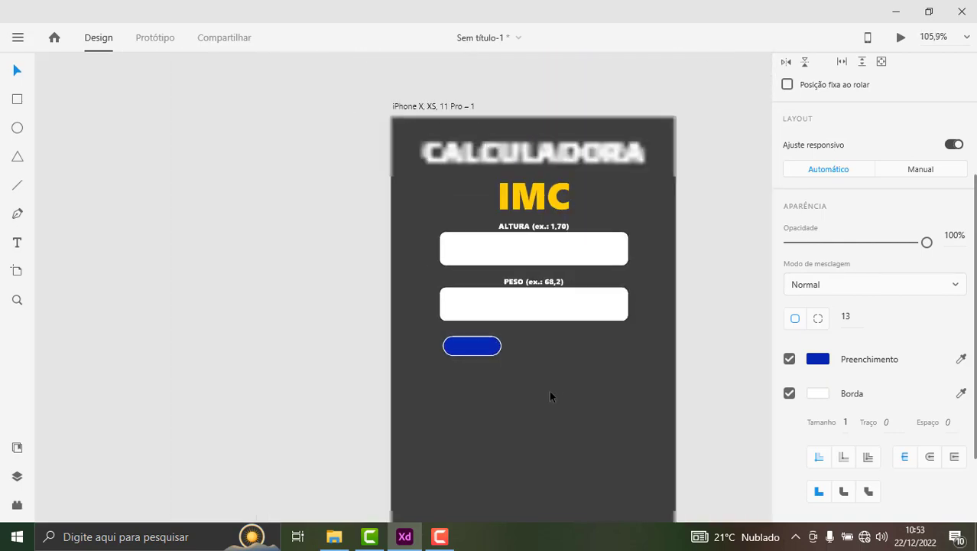
{"action": "scroll", "coordinate": [725, 365], "scroll_direction": "up", "scroll_amount": 3}
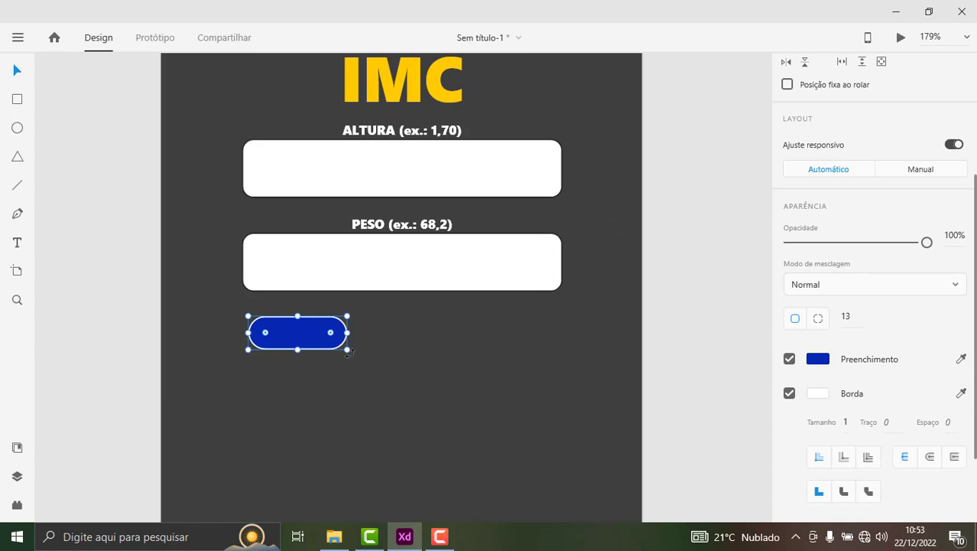
{"action": "left_click_drag", "start_coordinate": [348, 349], "coordinate": [357, 352]}
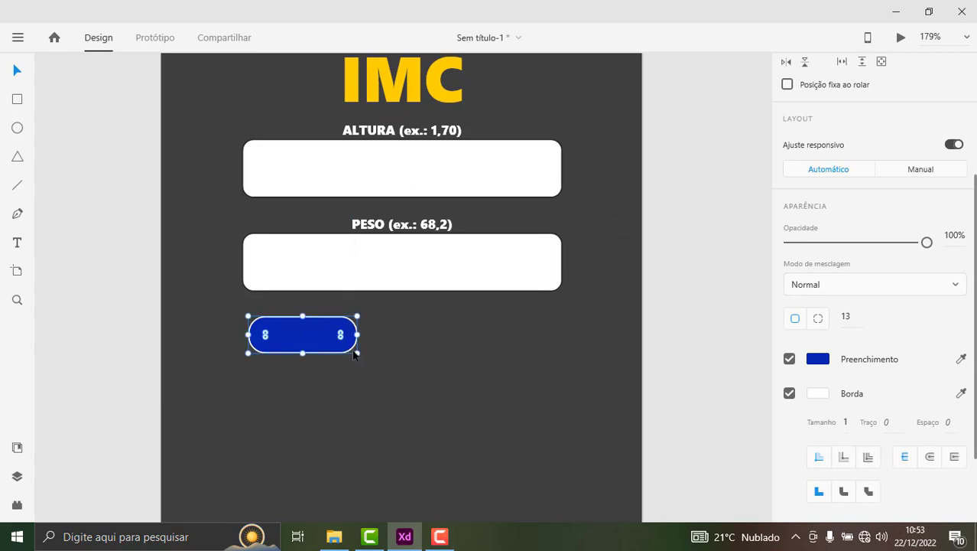
{"action": "key", "text": "ctrl+z"}
{"action": "left_click_drag", "start_coordinate": [348, 349], "coordinate": [363, 355]}
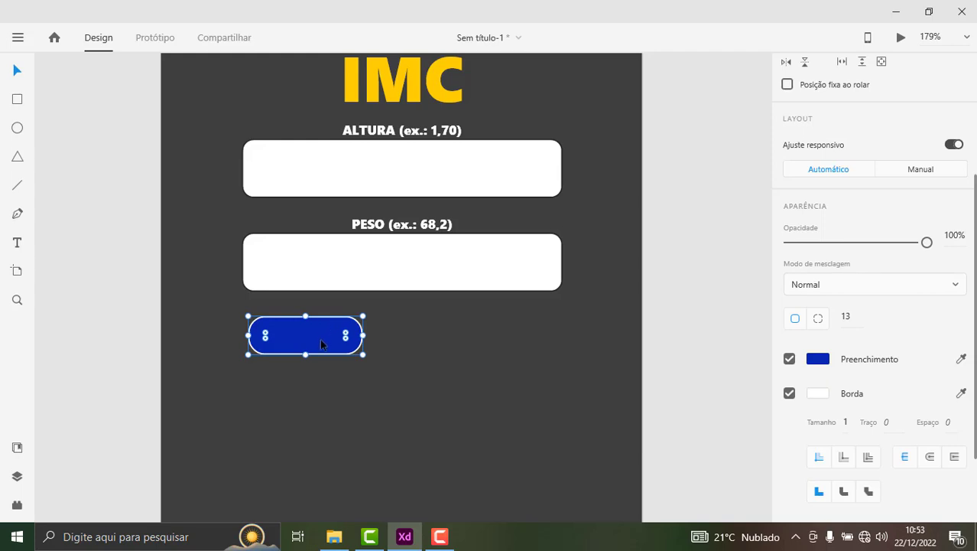
Step: Duplicate the pill to the right and centre both pills under the PESO box at X 63 and 224
{"action": "mouse_move", "coordinate": [321, 342]}
{"action": "left_mouse_down"}
{"action": "mouse_move", "coordinate": [473, 358]}
{"action": "mouse_move", "coordinate": [520, 345]}
{"action": "left_mouse_up"}
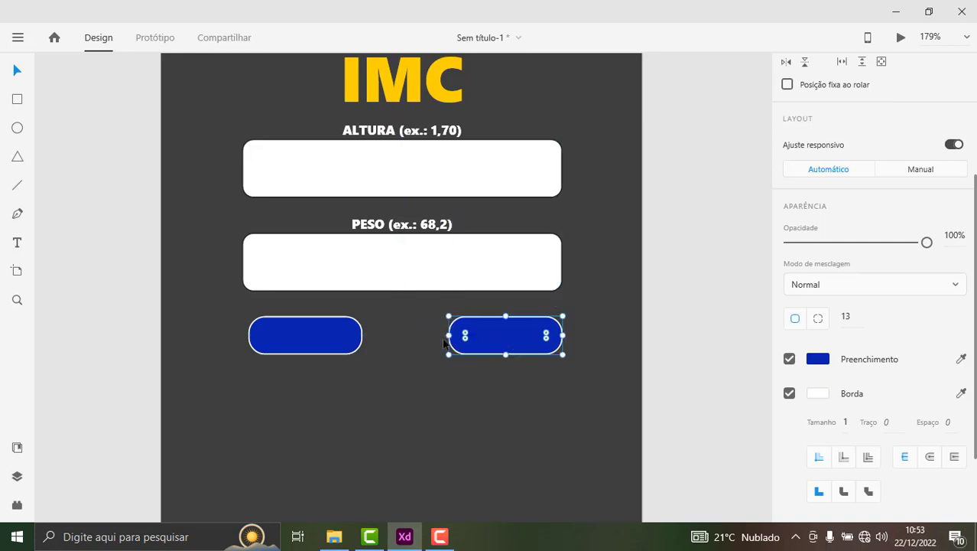
{"action": "left_click", "coordinate": [348, 343], "text": "shift"}
{"action": "left_click_drag", "start_coordinate": [347, 344], "coordinate": [302, 340]}
{"action": "left_click", "coordinate": [318, 382]}
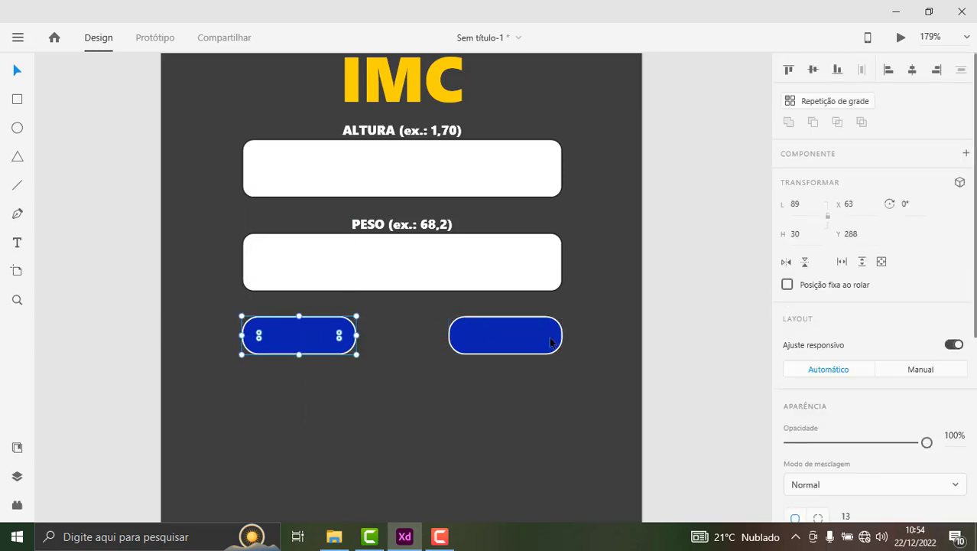
{"action": "left_click", "coordinate": [549, 343]}
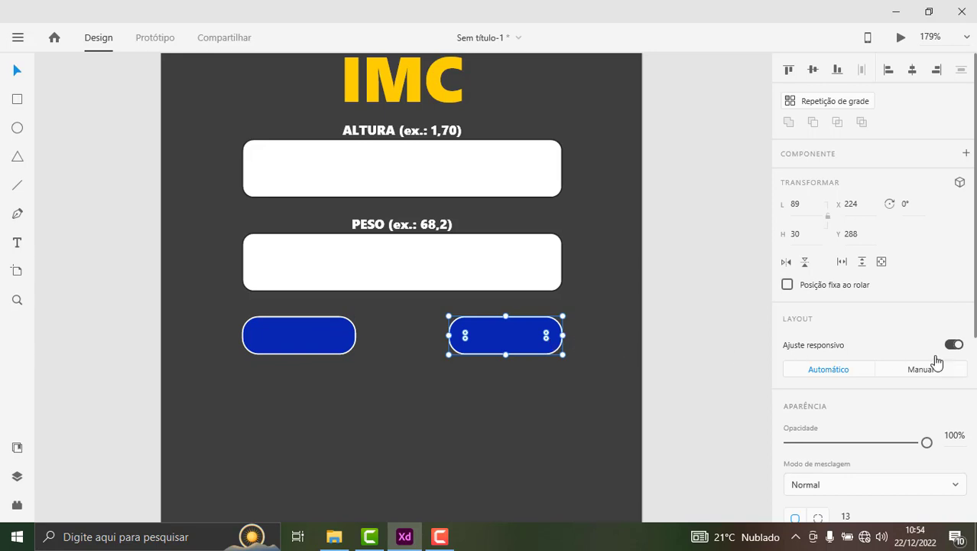
Step: Change the right pill's fill from #FF6600 to orange #FF8000
{"action": "scroll", "coordinate": [826, 360], "scroll_direction": "down", "scroll_amount": 3}
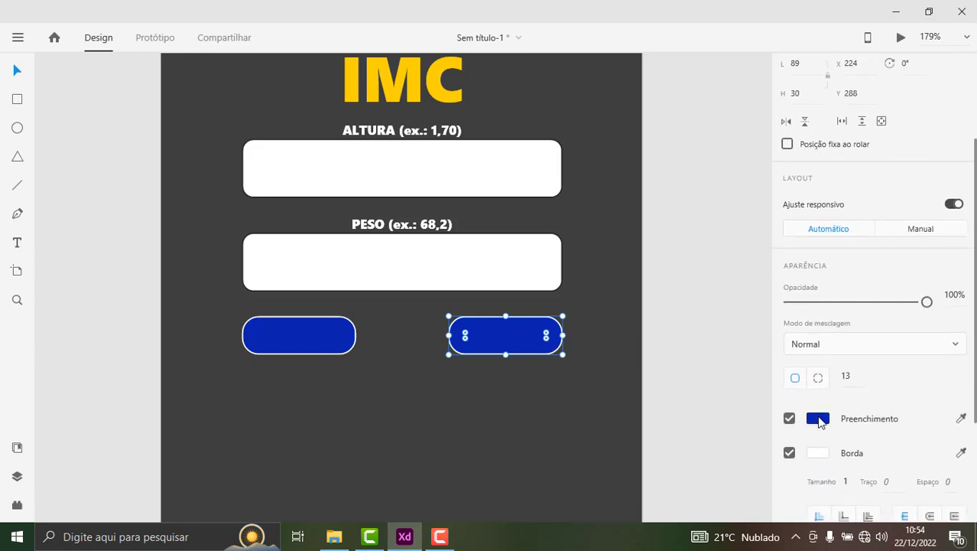
{"action": "left_click", "coordinate": [819, 419]}
{"action": "left_click", "coordinate": [746, 434]}
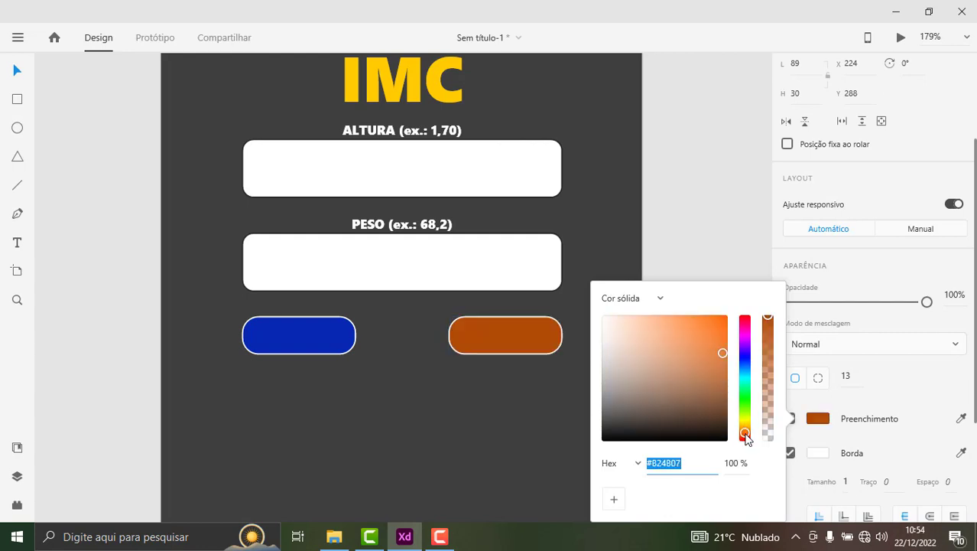
{"action": "left_click_drag", "start_coordinate": [713, 338], "coordinate": [733, 304]}
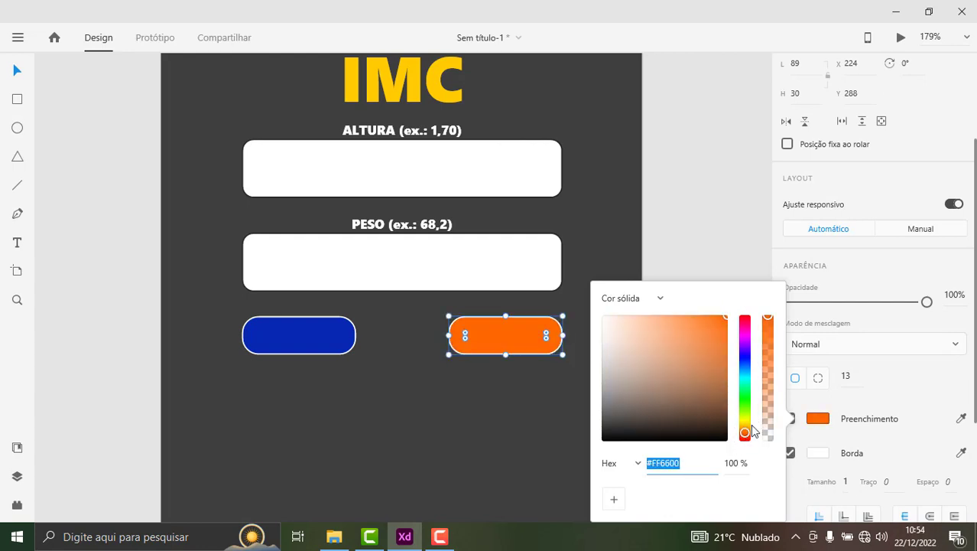
{"action": "left_click_drag", "start_coordinate": [745, 434], "coordinate": [743, 436]}
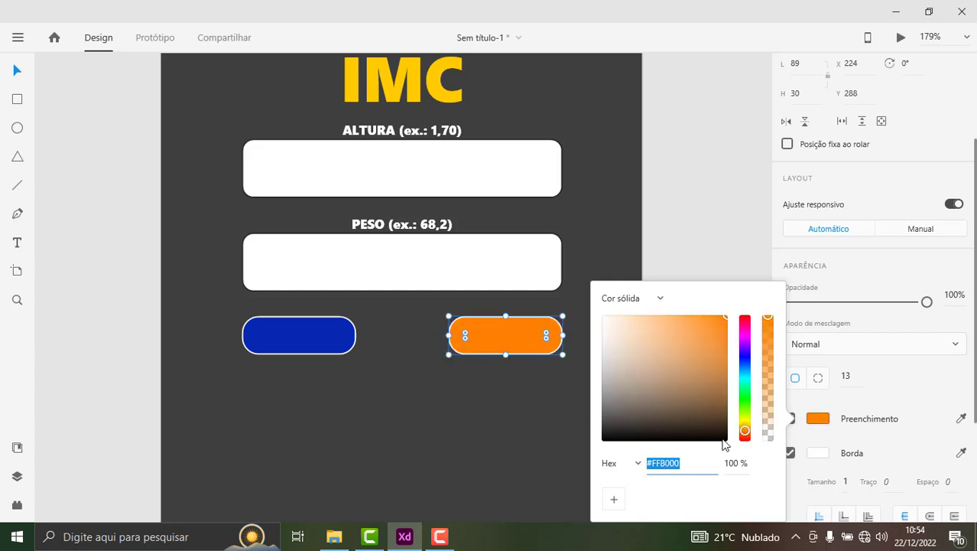
{"action": "left_click", "coordinate": [410, 383]}
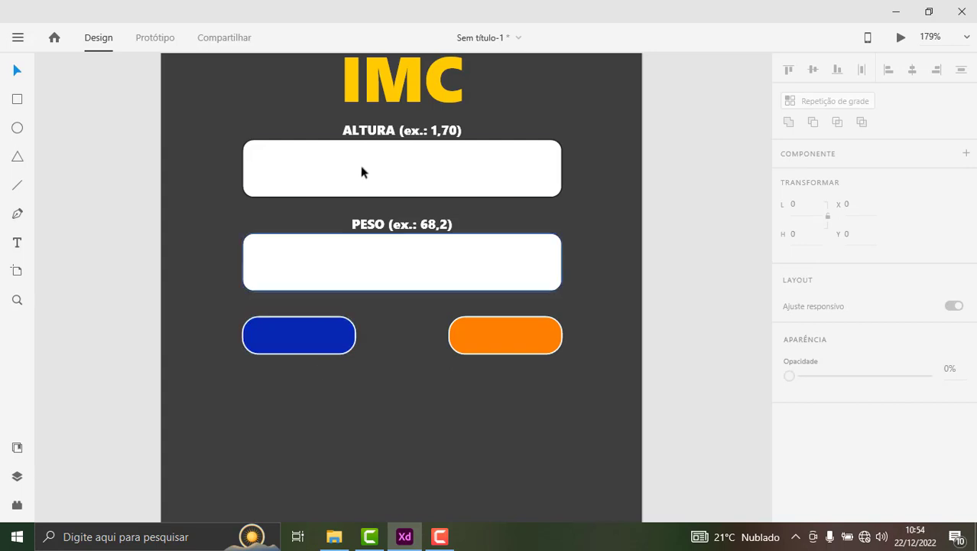
Step: Duplicate the 'PESO (ex.: 68,2)' label and move the copy onto the blue button row
{"action": "left_click", "coordinate": [368, 233]}
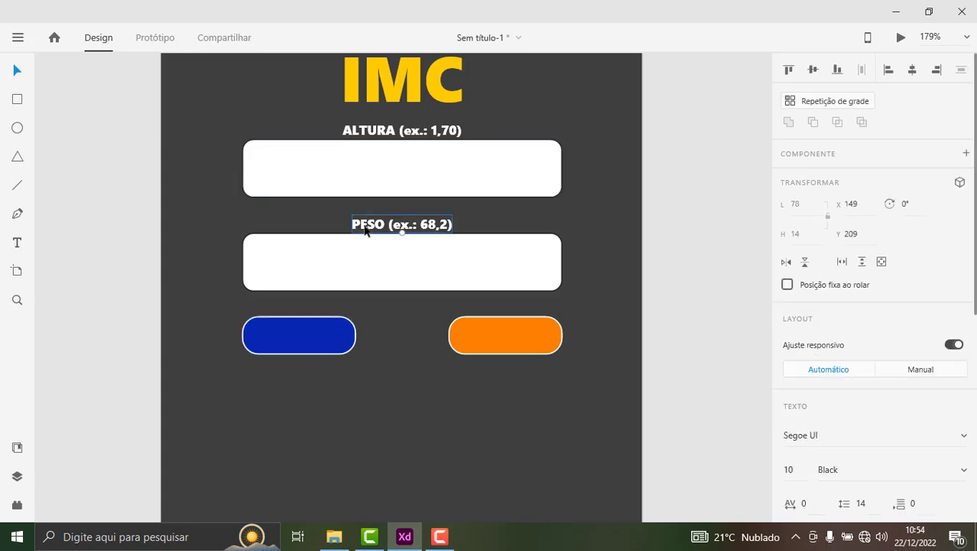
{"action": "mouse_move", "coordinate": [367, 227]}
{"action": "left_mouse_down"}
{"action": "mouse_move", "coordinate": [362, 279]}
{"action": "mouse_move", "coordinate": [303, 349]}
{"action": "mouse_move", "coordinate": [313, 389]}
{"action": "mouse_move", "coordinate": [280, 344]}
{"action": "left_mouse_up"}
{"action": "left_click_drag", "start_coordinate": [282, 371], "coordinate": [320, 339]}
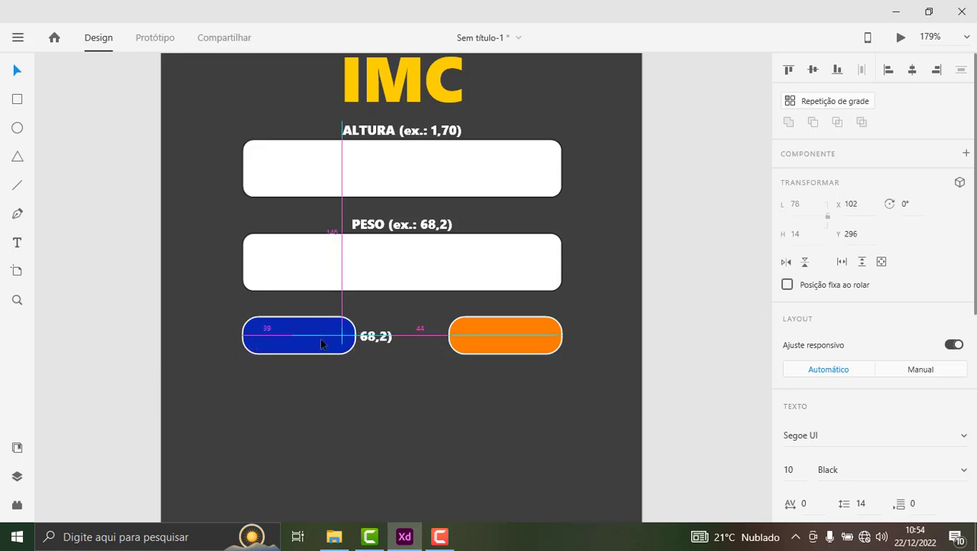
{"action": "scroll", "coordinate": [889, 368], "scroll_direction": "down", "scroll_amount": 3}
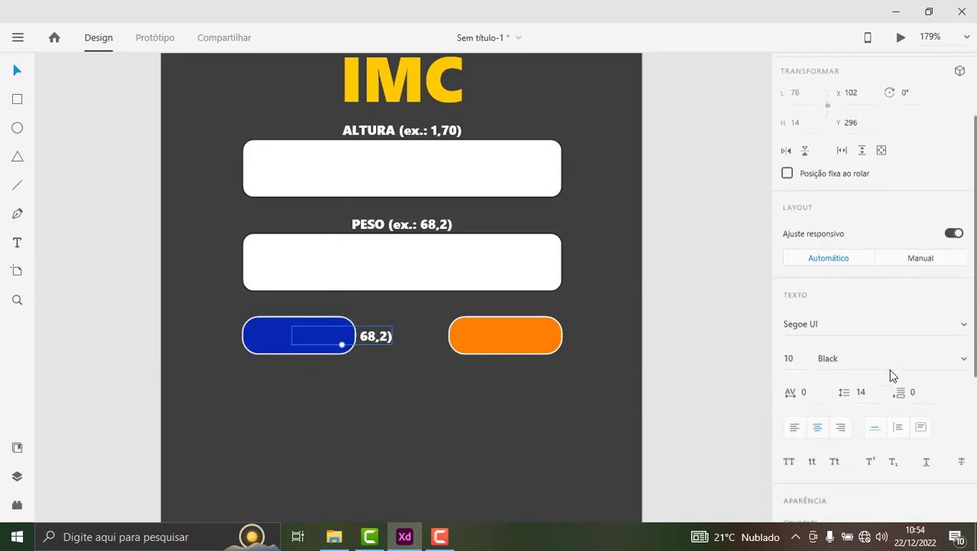
{"action": "scroll", "coordinate": [888, 368], "scroll_direction": "down", "scroll_amount": 4}
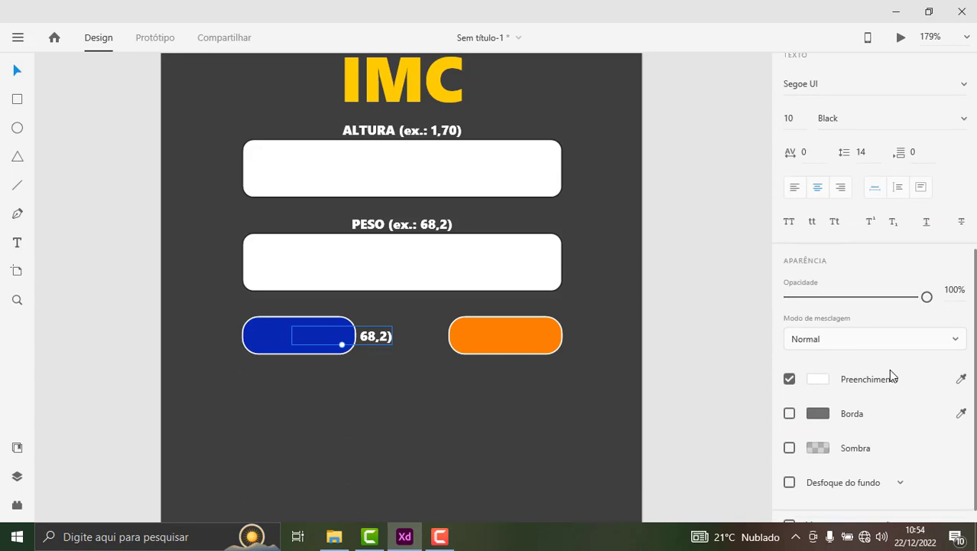
{"action": "scroll", "coordinate": [889, 371], "scroll_direction": "up", "scroll_amount": 6}
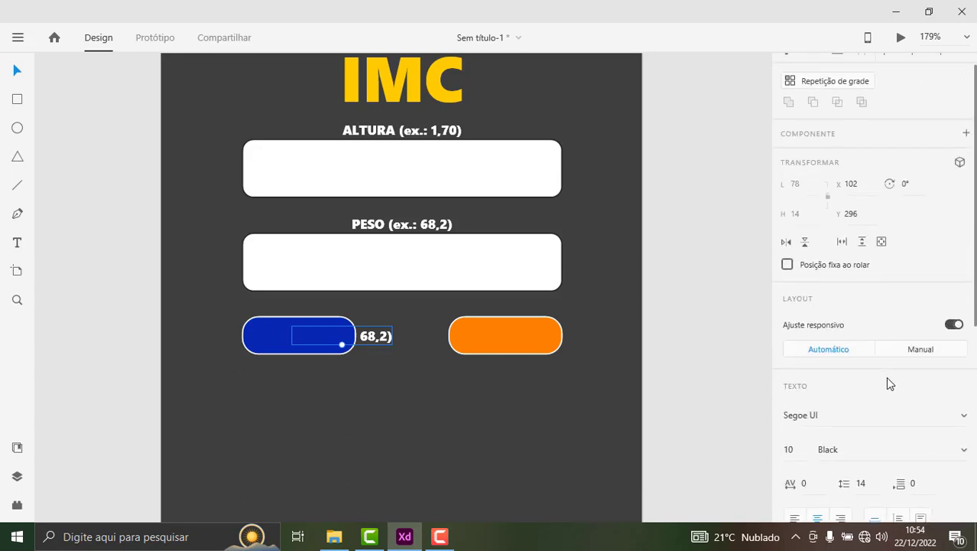
{"action": "scroll", "coordinate": [887, 384], "scroll_direction": "up", "scroll_amount": 1}
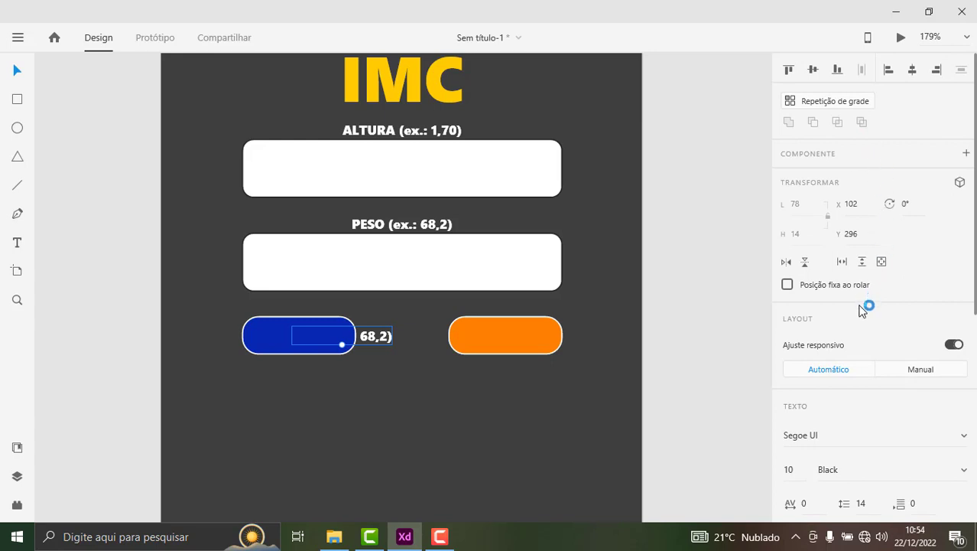
{"action": "scroll", "coordinate": [866, 309], "scroll_direction": "down", "scroll_amount": 2}
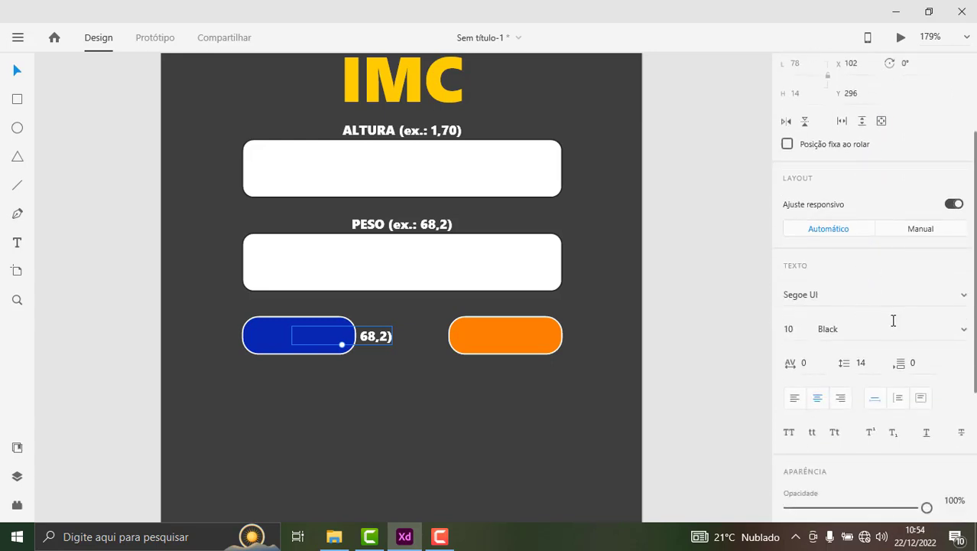
{"action": "scroll", "coordinate": [894, 319], "scroll_direction": "down", "scroll_amount": 2}
{"action": "scroll", "coordinate": [893, 328], "scroll_direction": "down", "scroll_amount": 2}
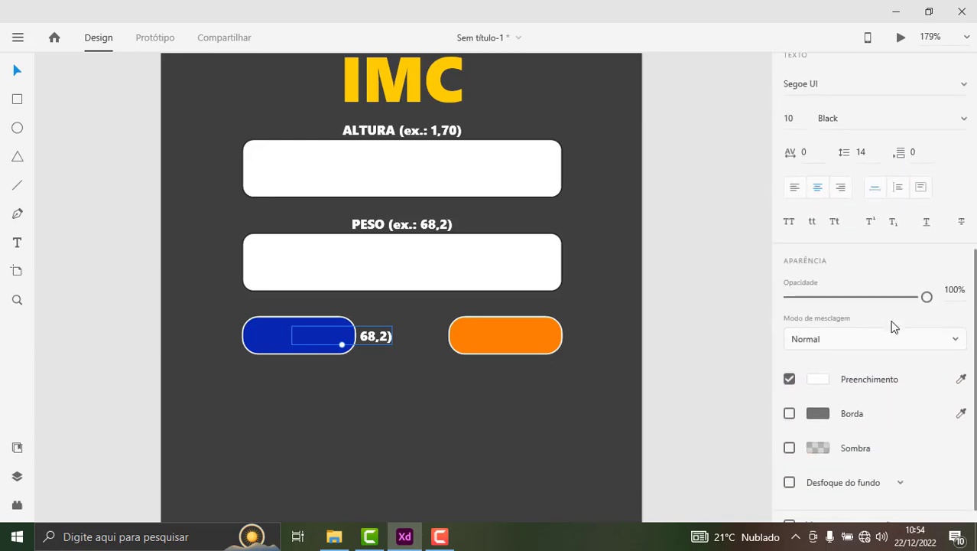
Step: Bring the copied PESO label in front of the blue button via Ordenar camadas and centre it inside
{"action": "right_click", "coordinate": [369, 338]}
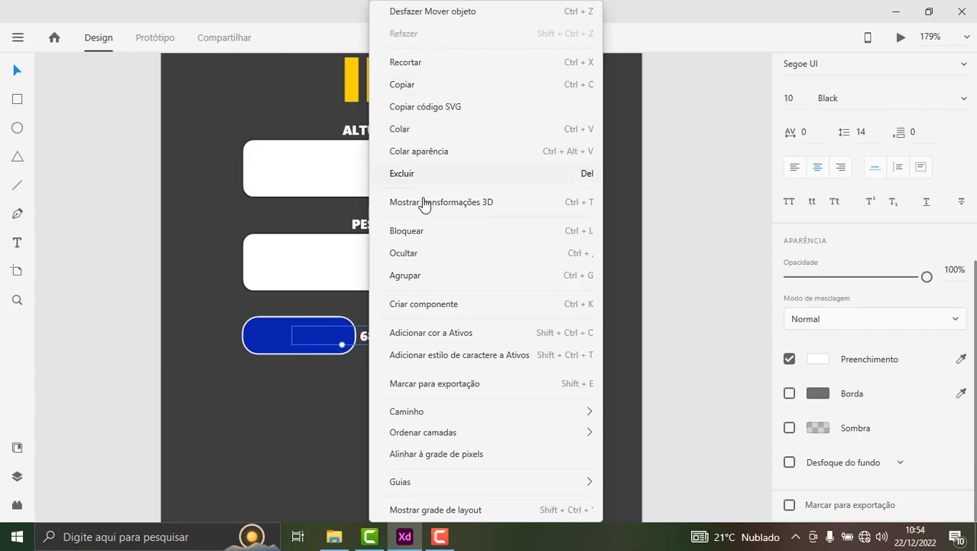
{"action": "mouse_move", "coordinate": [423, 432]}
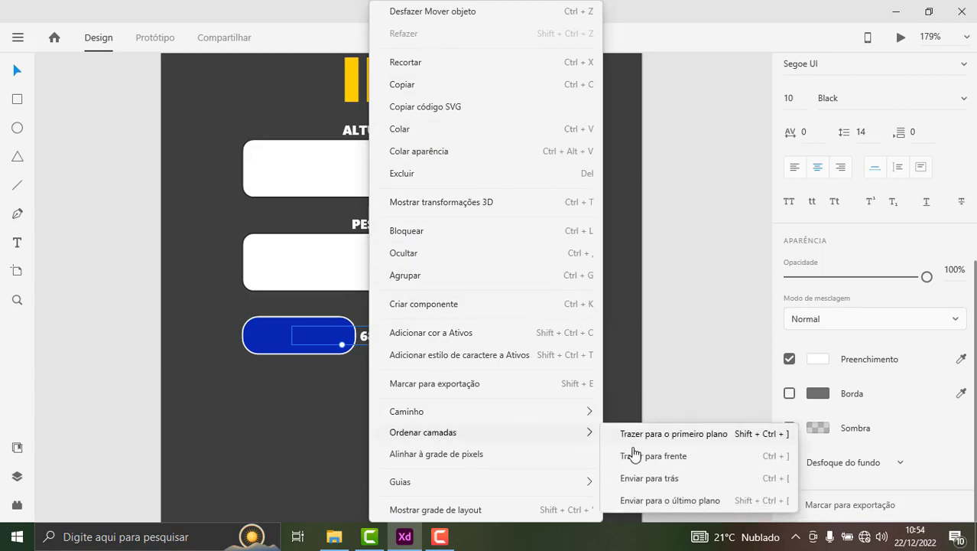
{"action": "left_click", "coordinate": [635, 460]}
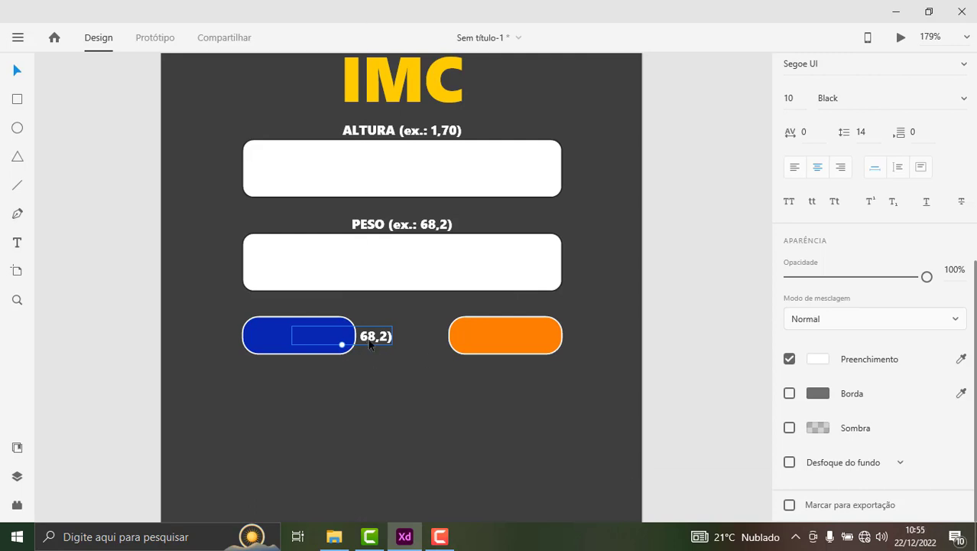
{"action": "right_click", "coordinate": [369, 344]}
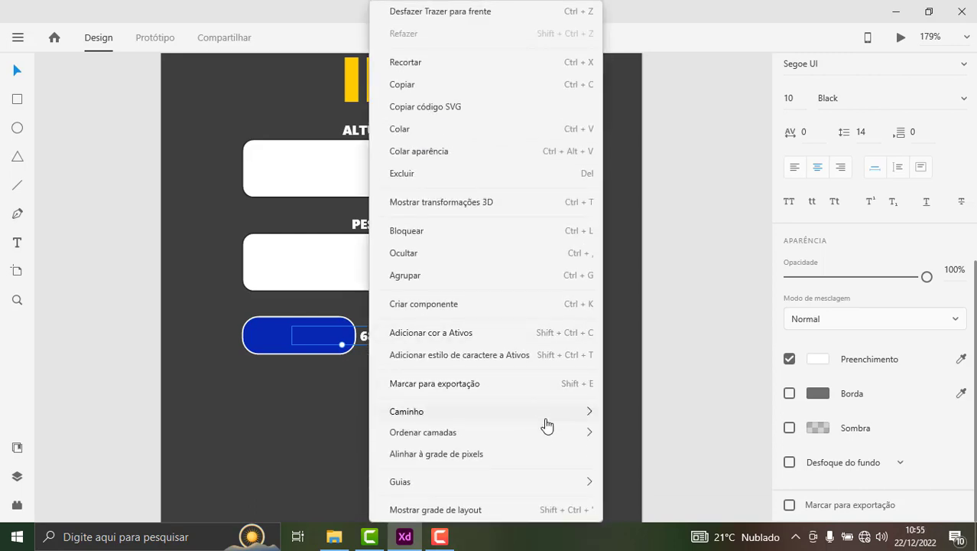
{"action": "mouse_move", "coordinate": [423, 432]}
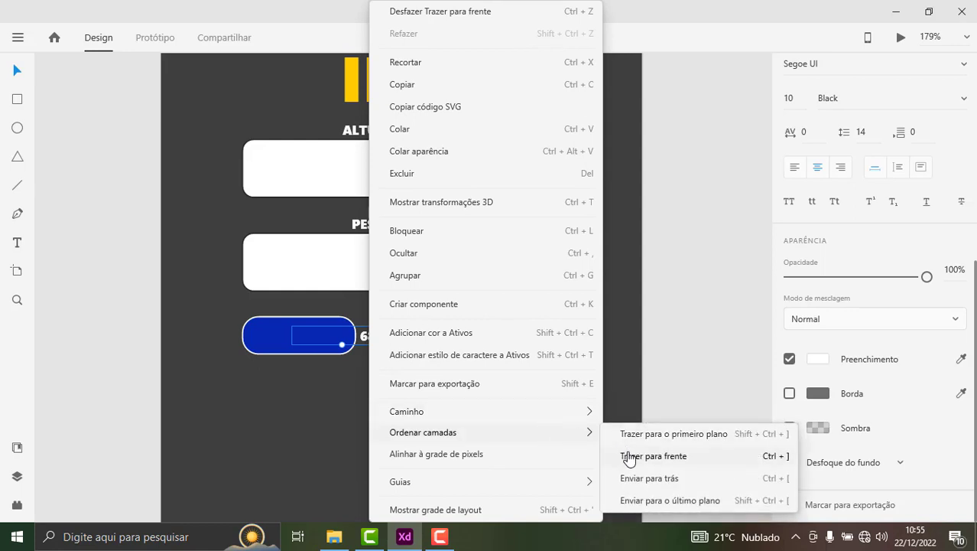
{"action": "left_click", "coordinate": [640, 442]}
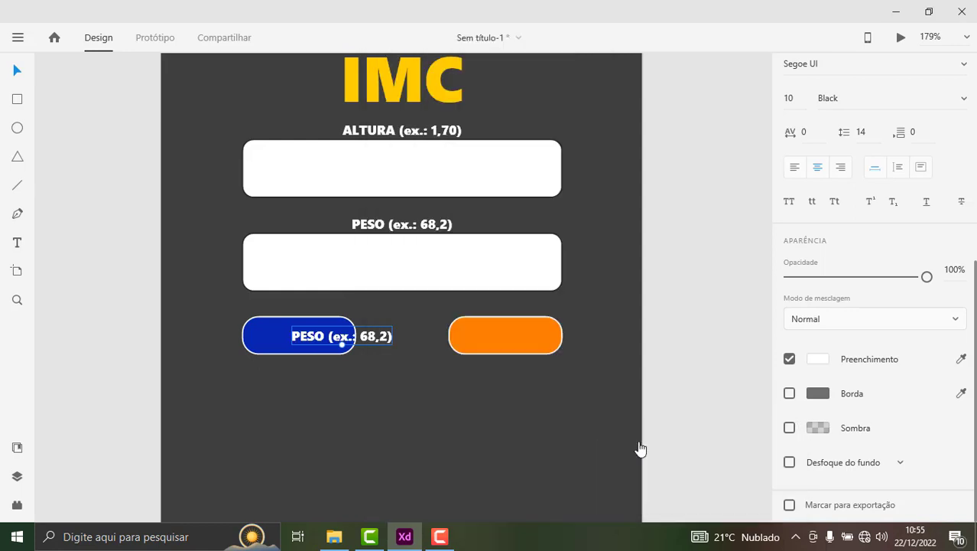
{"action": "left_click_drag", "start_coordinate": [362, 341], "coordinate": [322, 345]}
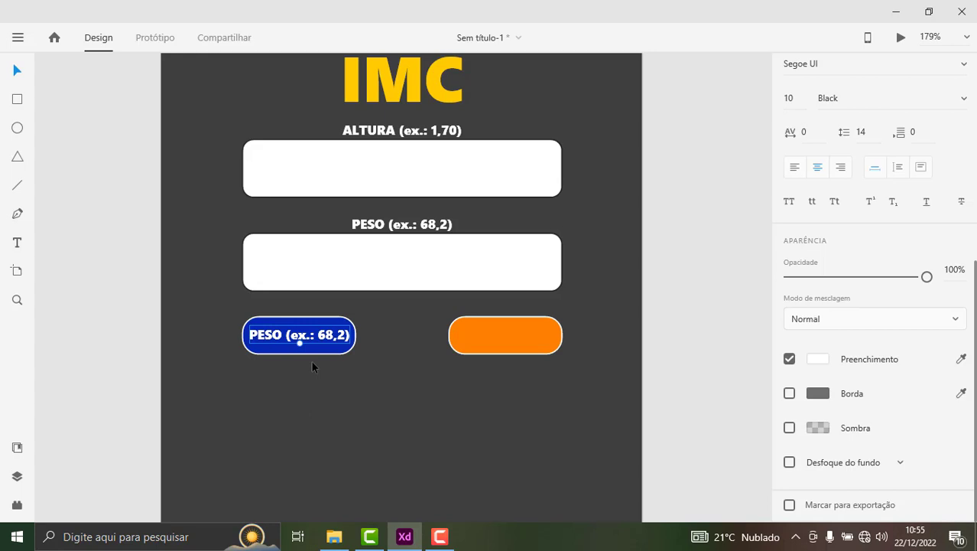
Step: Replace the blue button's label text with CALCULAR
{"action": "left_click", "coordinate": [17, 242]}
{"action": "key", "text": "ctrl+a"}
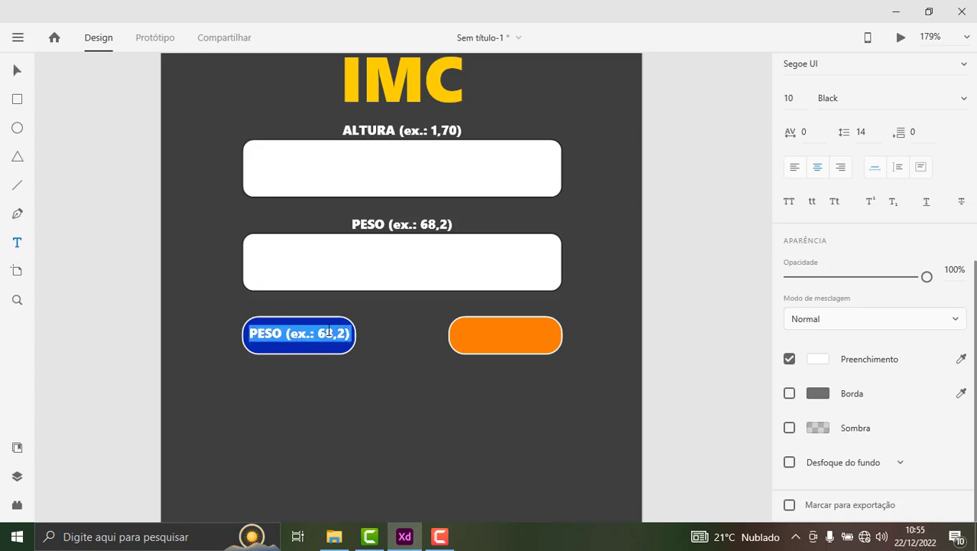
{"action": "type", "text": "c"}
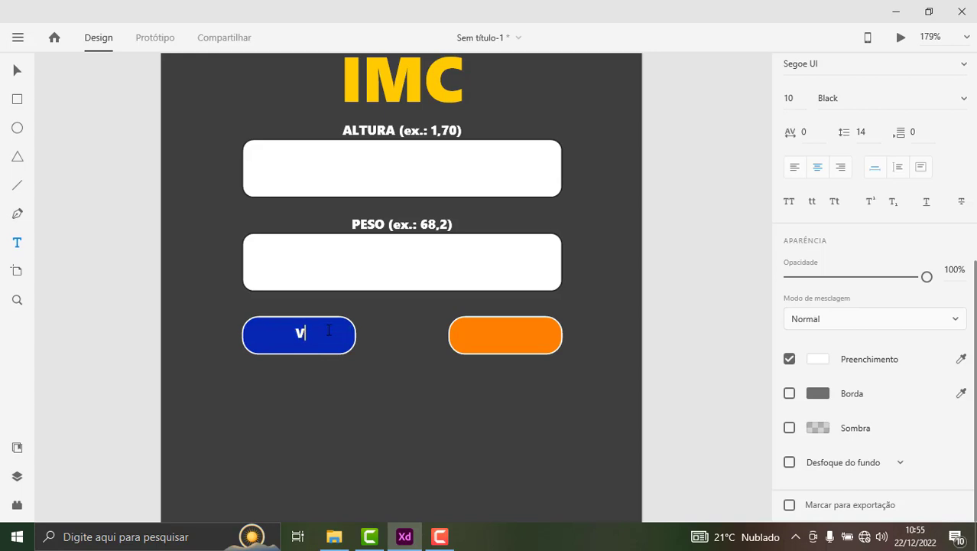
{"action": "type", "text": "CAL"}
{"action": "type", "text": "CULAR"}
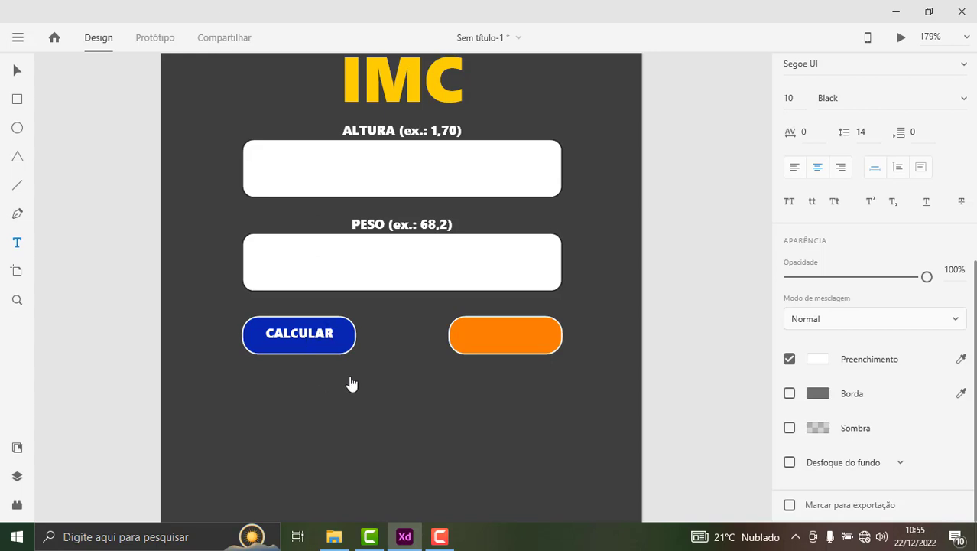
{"action": "left_click", "coordinate": [18, 72]}
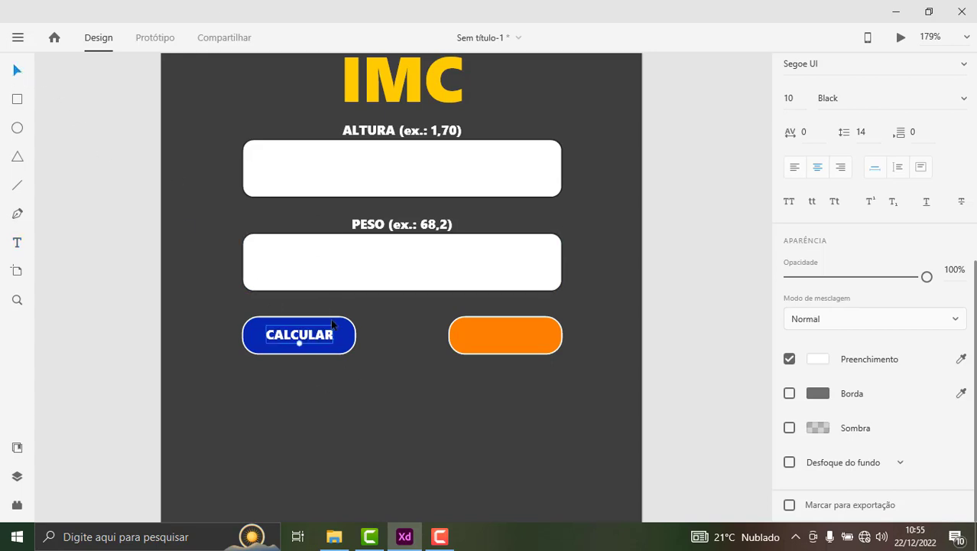
Step: Enlarge the CALCULAR label to Segoe UI Black 13 and centre it on the blue button
{"action": "scroll", "coordinate": [317, 332], "scroll_direction": "up", "scroll_amount": 1}
{"action": "scroll", "coordinate": [302, 344], "scroll_direction": "down", "scroll_amount": 1}
{"action": "scroll", "coordinate": [298, 340], "scroll_direction": "up", "scroll_amount": 2}
{"action": "scroll", "coordinate": [294, 341], "scroll_direction": "up", "scroll_amount": 3}
{"action": "scroll", "coordinate": [291, 338], "scroll_direction": "up", "scroll_amount": 2}
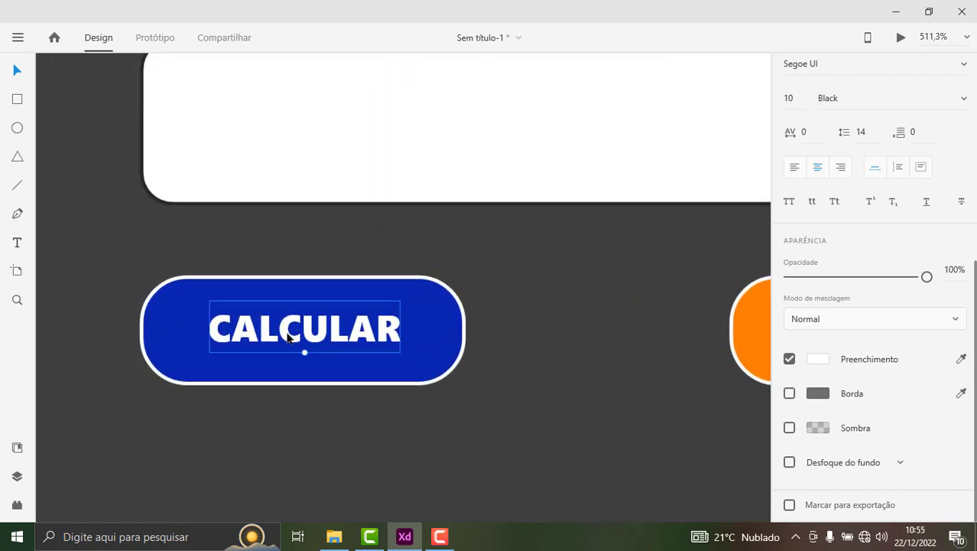
{"action": "mouse_move", "coordinate": [288, 337]}
{"action": "left_mouse_down"}
{"action": "mouse_move", "coordinate": [307, 367]}
{"action": "mouse_move", "coordinate": [309, 348]}
{"action": "left_mouse_up"}
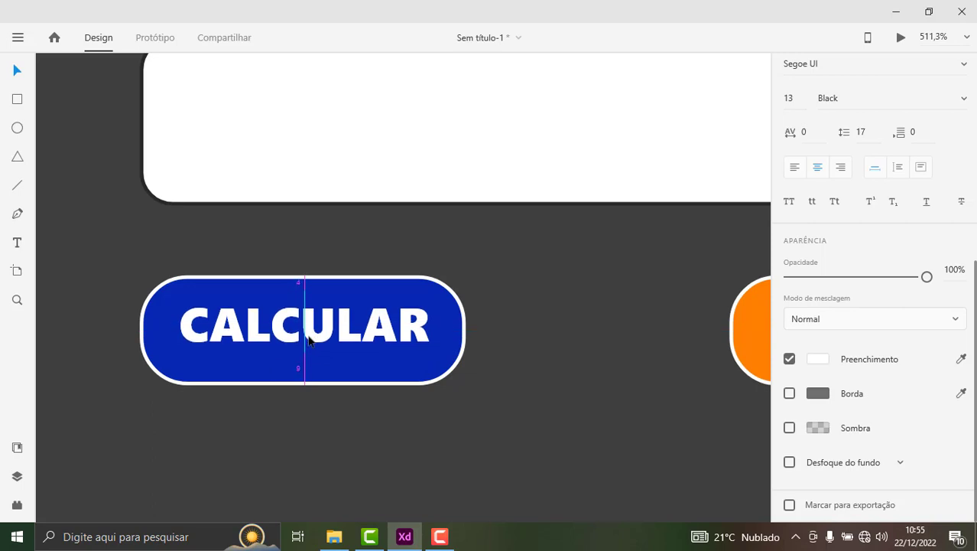
{"action": "left_click_drag", "start_coordinate": [309, 344], "coordinate": [310, 346]}
{"action": "scroll", "coordinate": [309, 346], "scroll_direction": "down", "scroll_amount": 2}
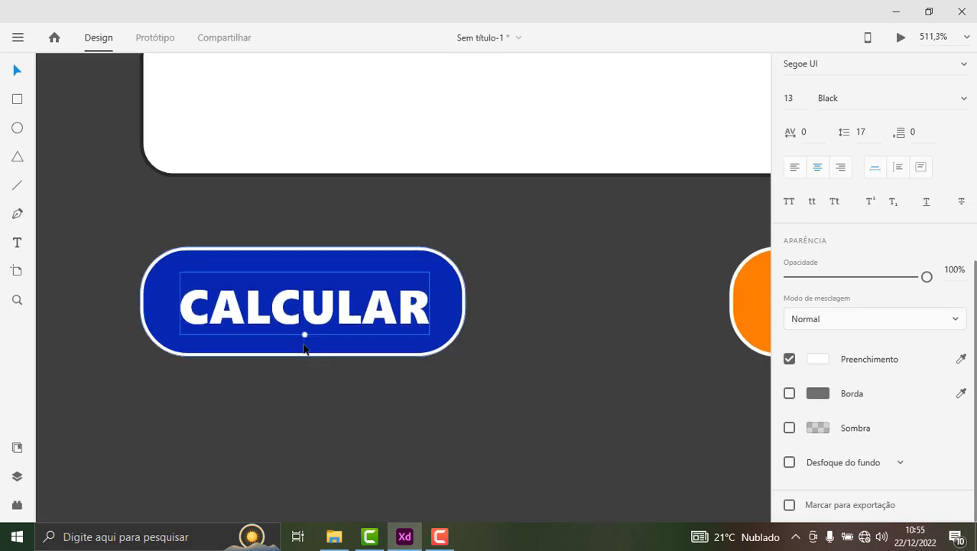
{"action": "scroll", "coordinate": [318, 360], "scroll_direction": "down", "scroll_amount": 2}
{"action": "scroll", "coordinate": [317, 374], "scroll_direction": "down", "scroll_amount": 5, "text": "ctrl"}
{"action": "scroll", "coordinate": [314, 380], "scroll_direction": "down", "scroll_amount": 2, "text": "ctrl"}
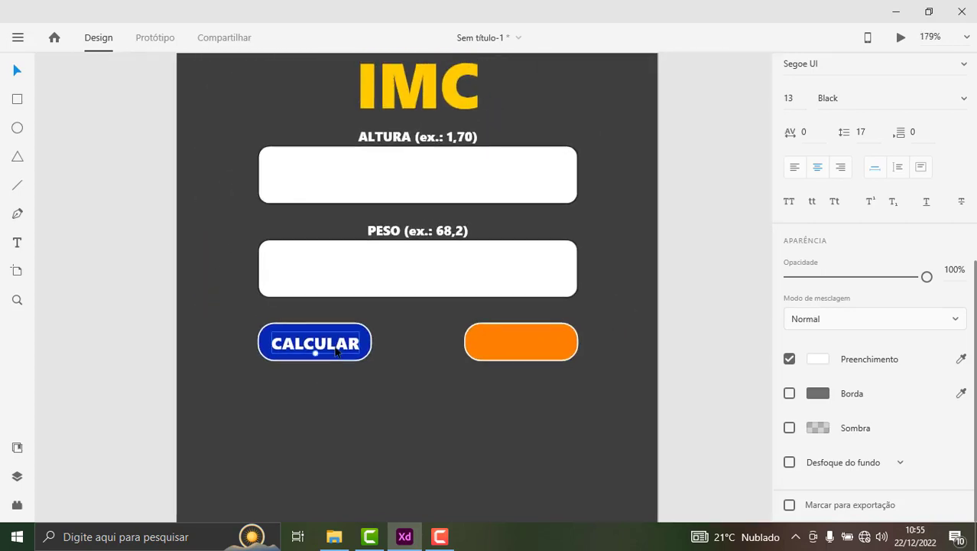
Step: Duplicate the CALCULAR label onto the orange button
{"action": "left_click_drag", "start_coordinate": [355, 346], "coordinate": [531, 349], "text": "alt"}
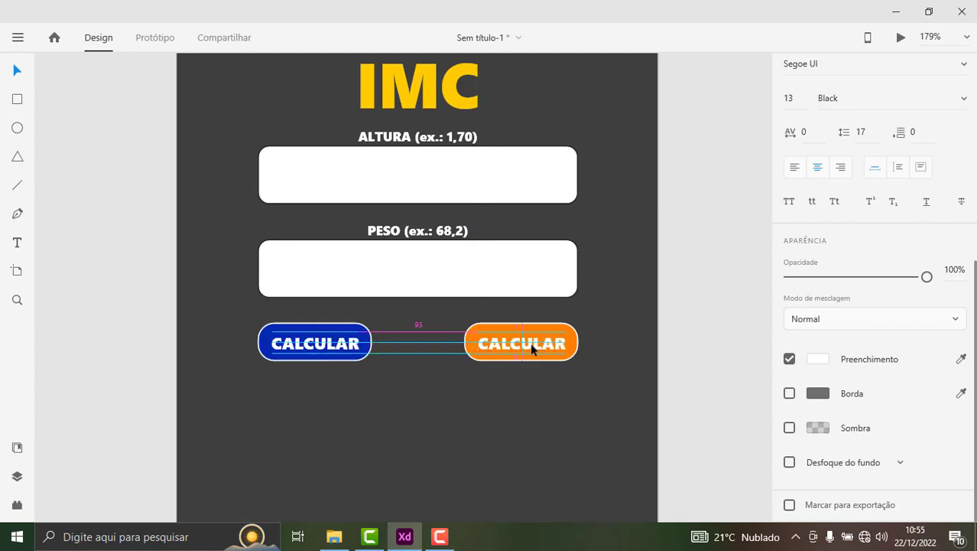
{"action": "scroll", "coordinate": [595, 368], "scroll_direction": "up", "scroll_amount": 1}
{"action": "scroll", "coordinate": [589, 366], "scroll_direction": "up", "scroll_amount": 3}
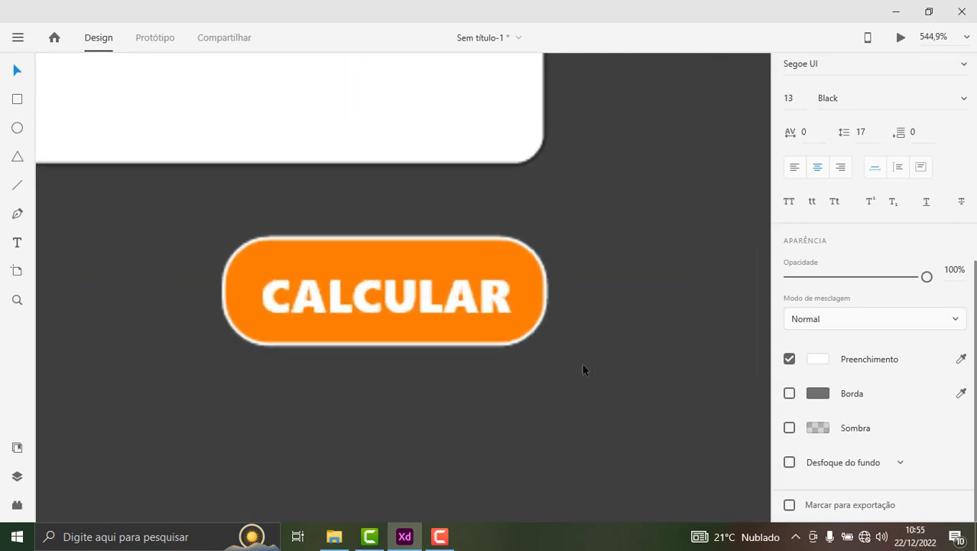
{"action": "scroll", "coordinate": [582, 363], "scroll_direction": "up", "scroll_amount": 2}
{"action": "scroll", "coordinate": [207, 275], "scroll_direction": "down", "scroll_amount": 1}
{"action": "scroll", "coordinate": [200, 269], "scroll_direction": "down", "scroll_amount": 2}
Step: Change the copy to LIMPAR, centre it on the orange button, and zoom out
{"action": "double_click", "coordinate": [161, 248]}
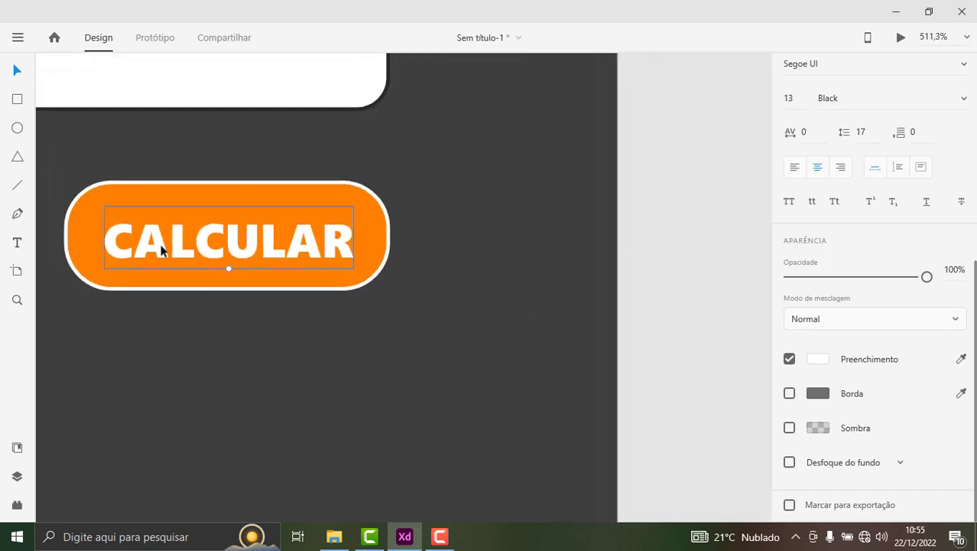
{"action": "type", "text": "L"}
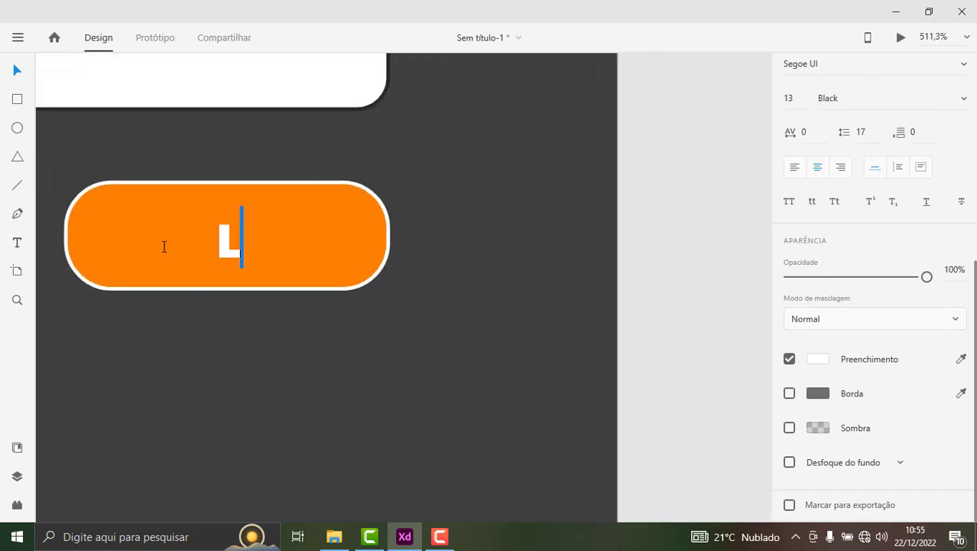
{"action": "type", "text": "IMPAR"}
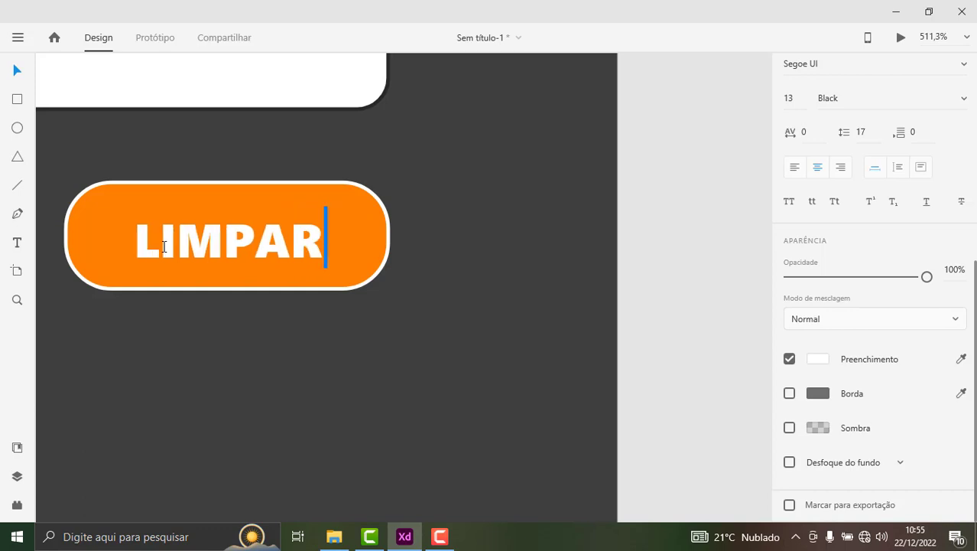
{"action": "key", "text": "Escape"}
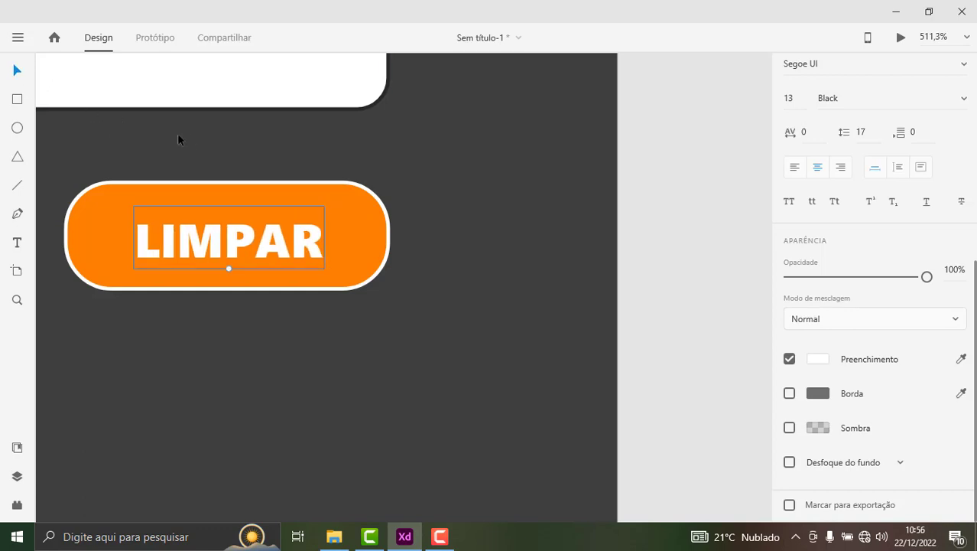
{"action": "left_click_drag", "start_coordinate": [233, 239], "coordinate": [230, 236]}
{"action": "left_click", "coordinate": [444, 217]}
{"action": "key", "text": "ctrl+0"}
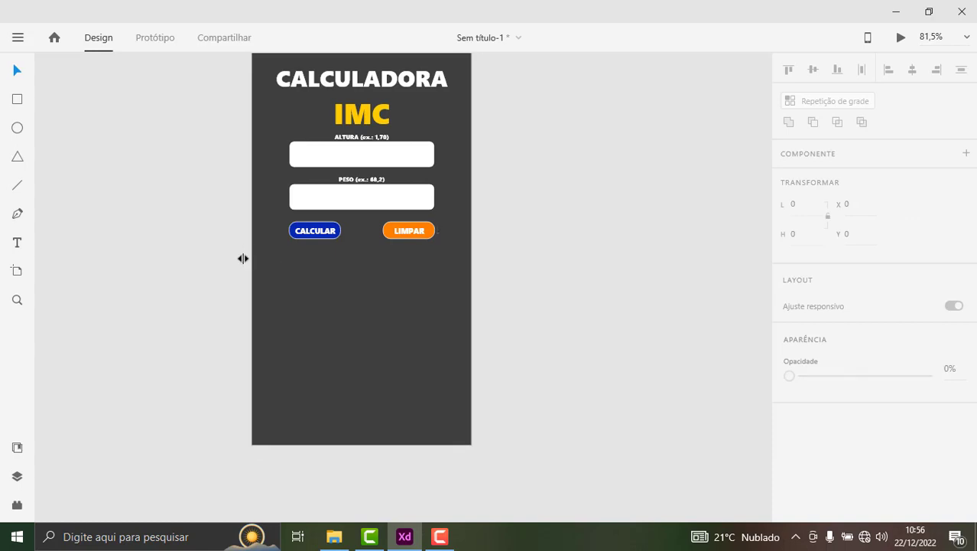
Step: Draw a white 310 × 178 rectangle below the buttons at X 33, Y 383
{"action": "left_click", "coordinate": [17, 100]}
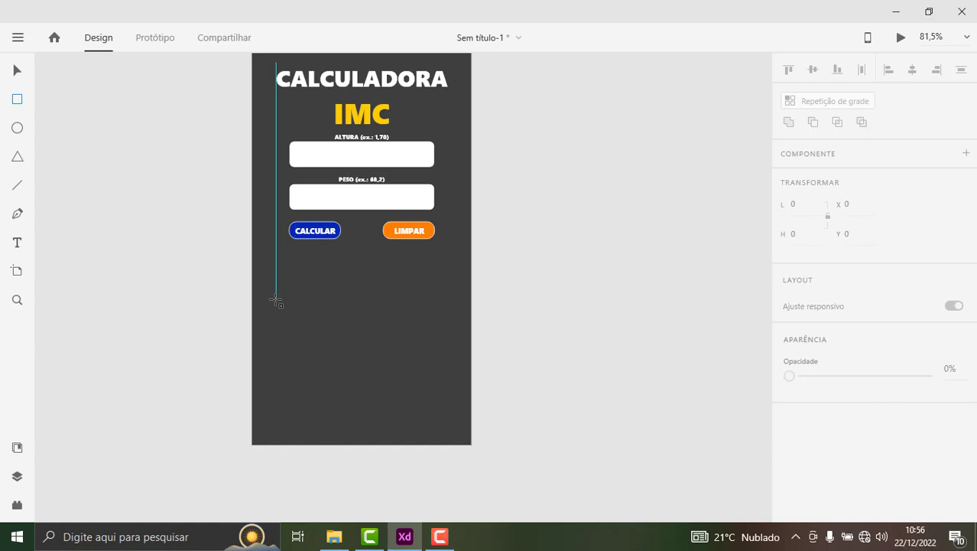
{"action": "left_click_drag", "start_coordinate": [276, 300], "coordinate": [457, 405]}
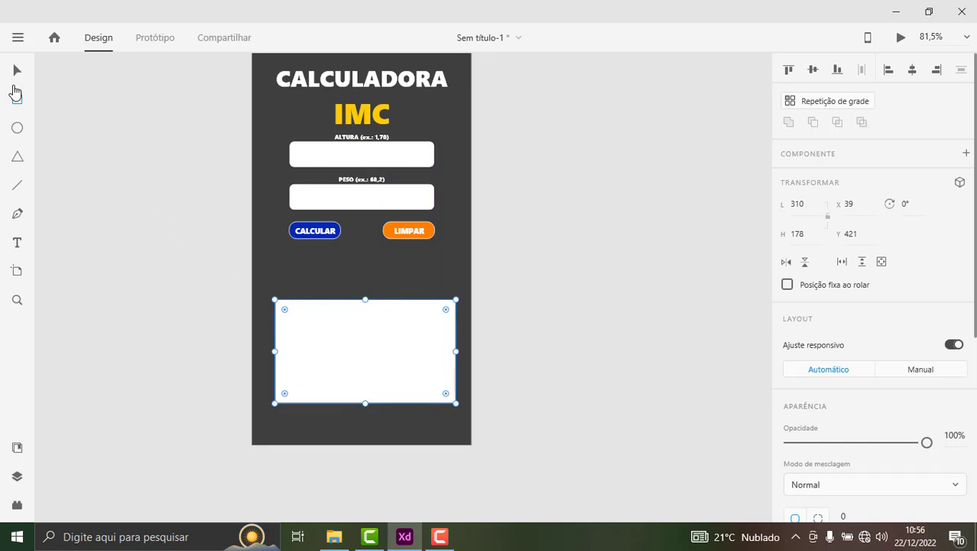
{"action": "key", "text": "v"}
{"action": "left_click_drag", "start_coordinate": [358, 346], "coordinate": [352, 322]}
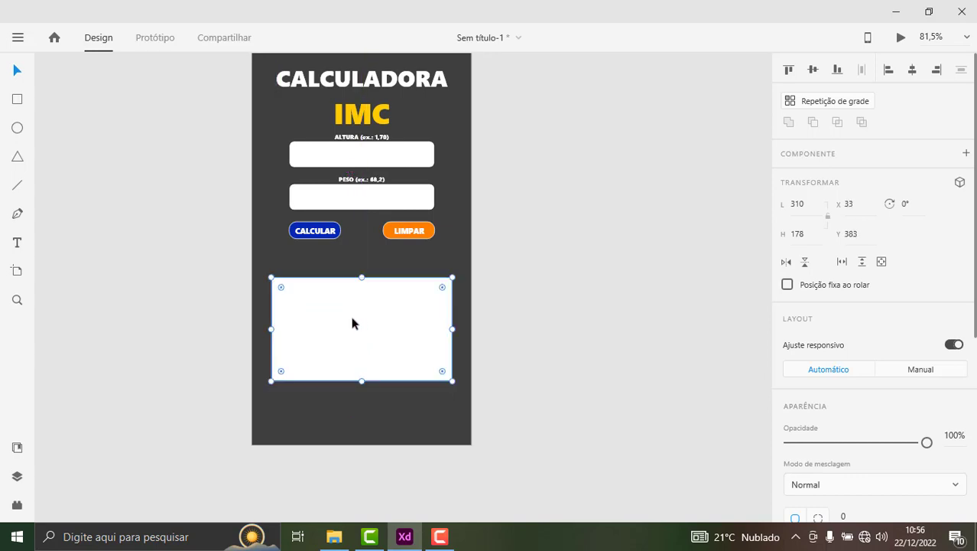
{"action": "left_click", "coordinate": [17, 99]}
{"action": "mouse_move", "coordinate": [271, 255]}
{"action": "left_mouse_down"}
{"action": "mouse_move", "coordinate": [316, 274]}
{"action": "mouse_move", "coordinate": [452, 277]}
{"action": "left_mouse_up"}
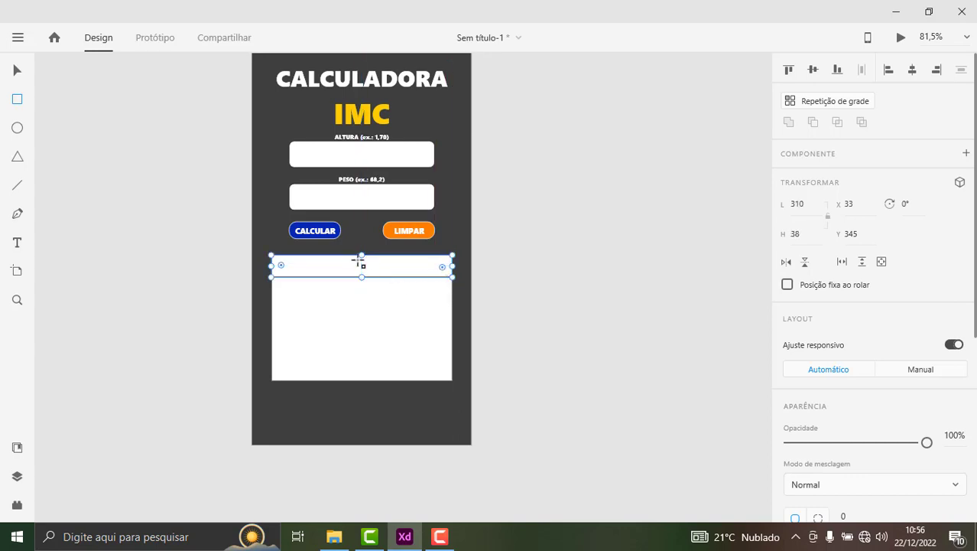
{"action": "key", "text": "Delete"}
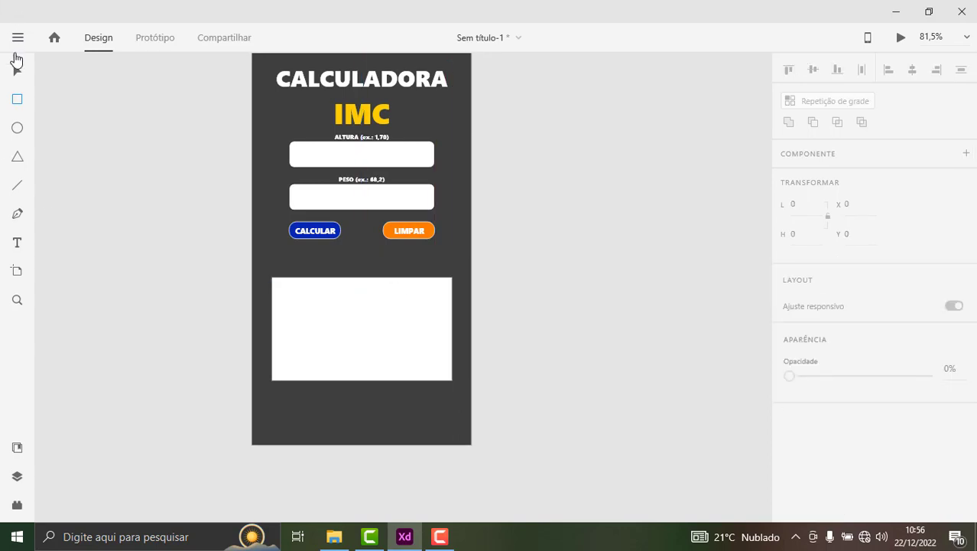
{"action": "left_click", "coordinate": [17, 70]}
{"action": "left_click", "coordinate": [390, 359]}
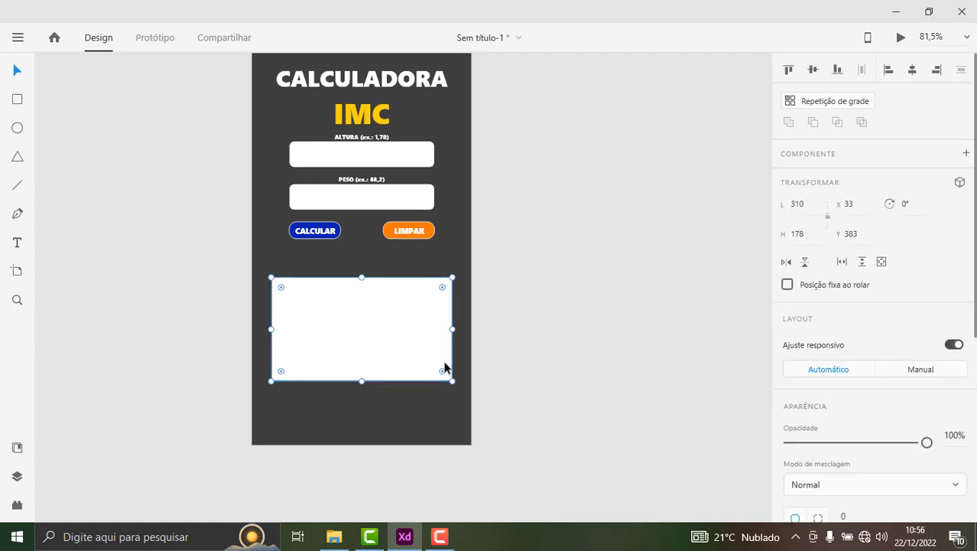
Step: Fill a rectangle with the CALCULAR blue and trim it to a 42 px header strip
{"action": "scroll", "coordinate": [849, 382], "scroll_direction": "down", "scroll_amount": 3}
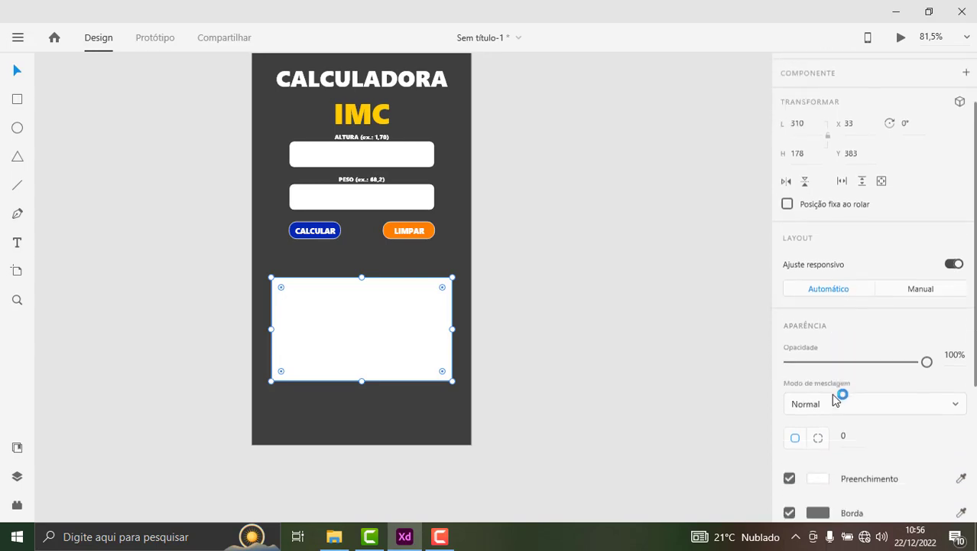
{"action": "left_click", "coordinate": [819, 421]}
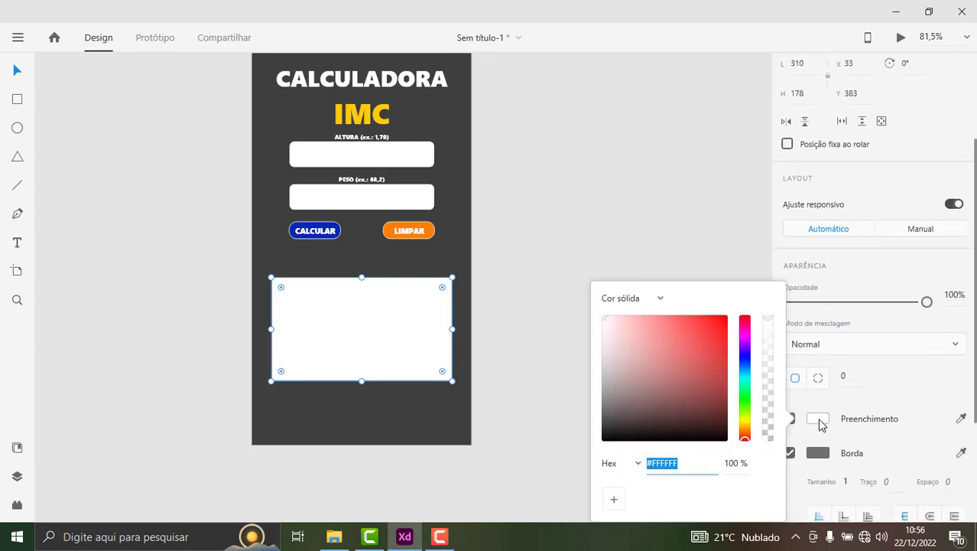
{"action": "left_click", "coordinate": [962, 419]}
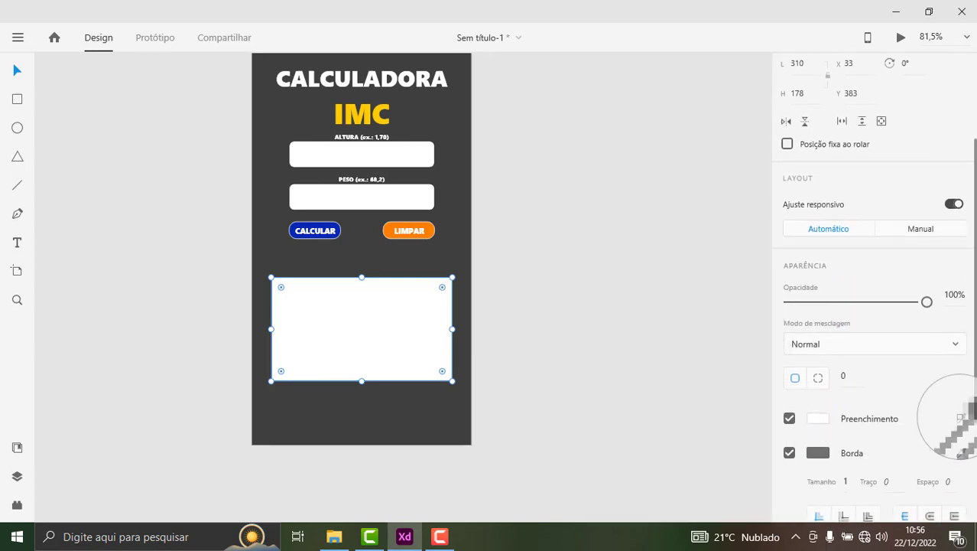
{"action": "left_click", "coordinate": [305, 224]}
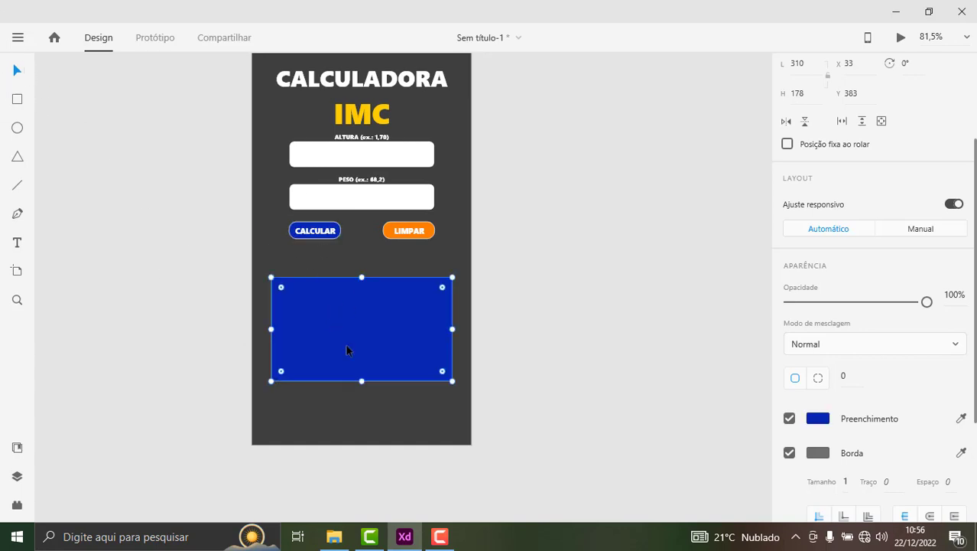
{"action": "left_click_drag", "start_coordinate": [362, 381], "coordinate": [368, 306]}
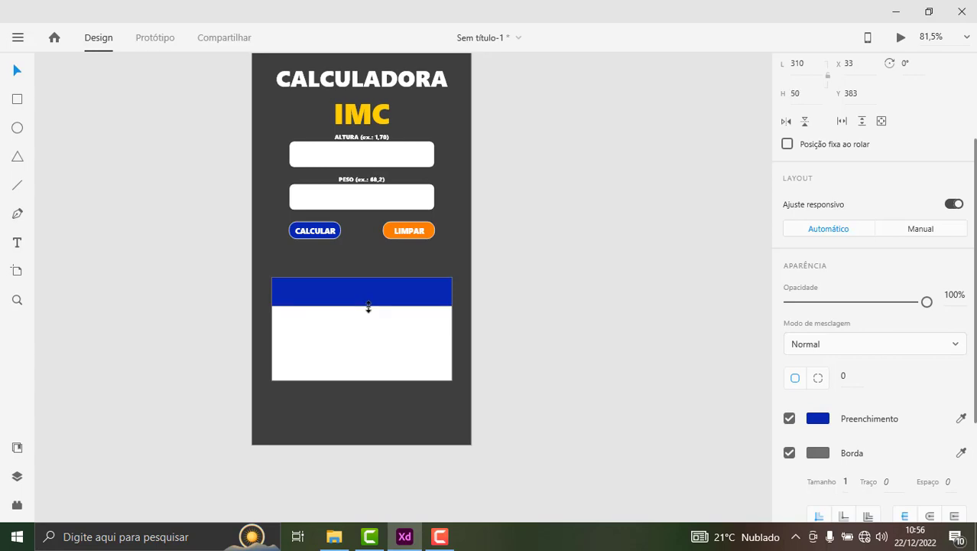
{"action": "left_click_drag", "start_coordinate": [367, 306], "coordinate": [366, 304]}
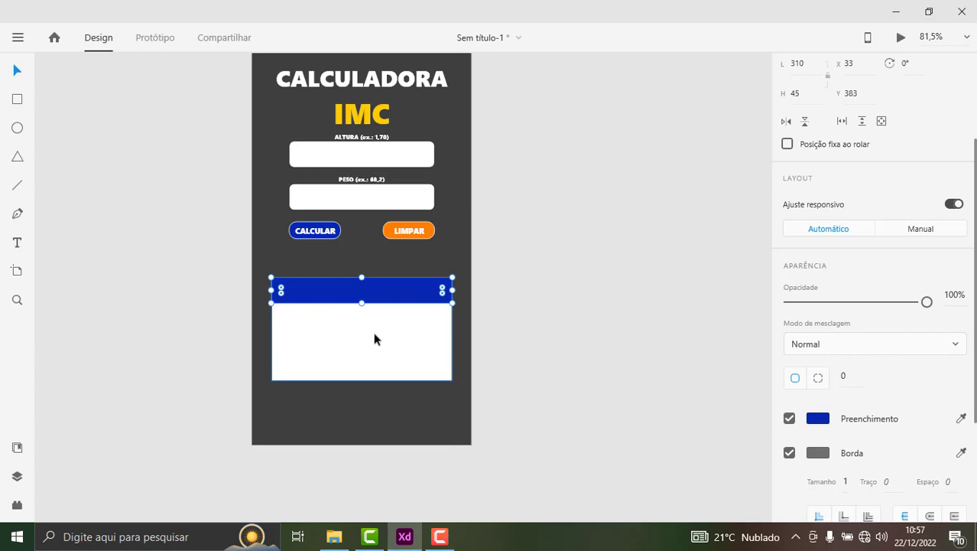
{"action": "scroll", "coordinate": [355, 346], "scroll_direction": "up", "scroll_amount": 5, "text": "ctrl"}
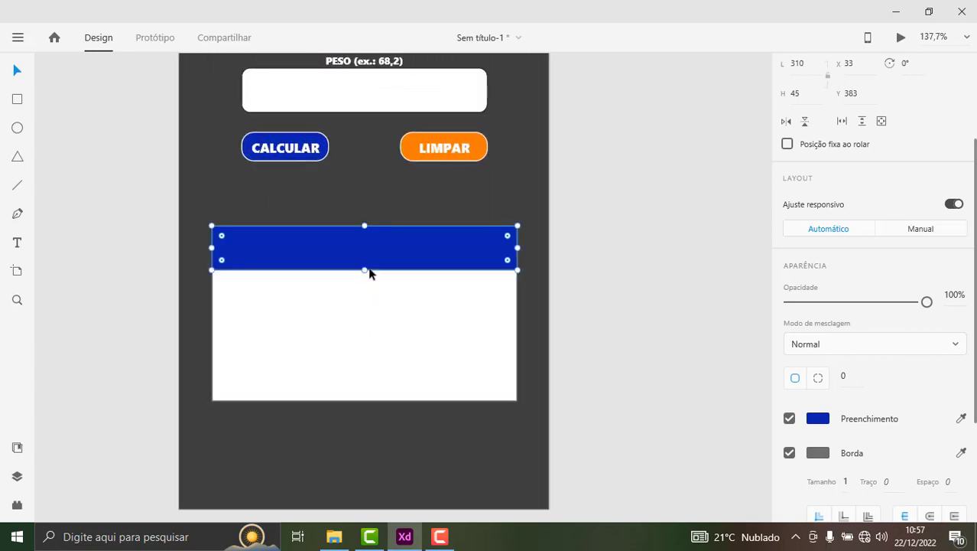
{"action": "left_click_drag", "start_coordinate": [363, 269], "coordinate": [362, 266]}
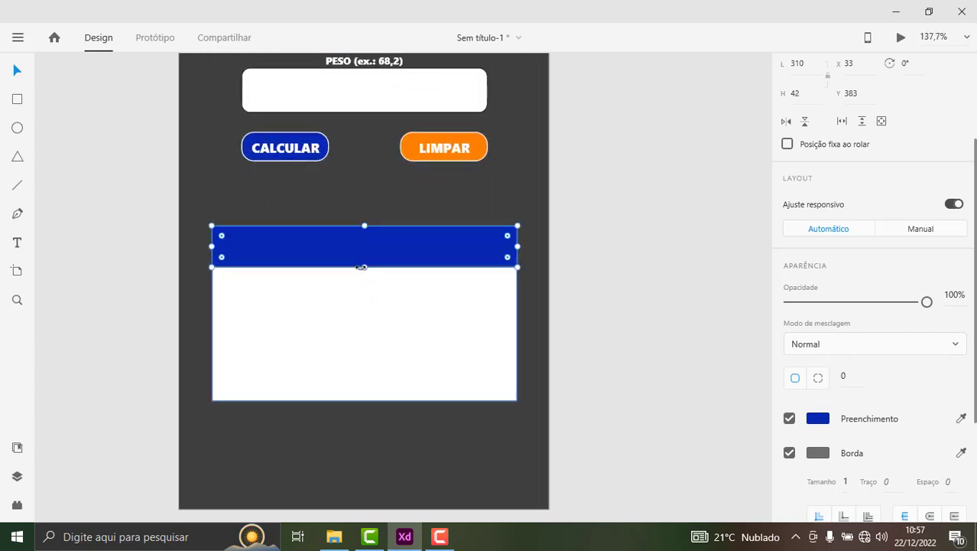
{"action": "scroll", "coordinate": [513, 266], "scroll_direction": "up", "scroll_amount": 2, "text": "ctrl"}
{"action": "scroll", "coordinate": [521, 262], "scroll_direction": "up", "scroll_amount": 3, "text": "ctrl"}
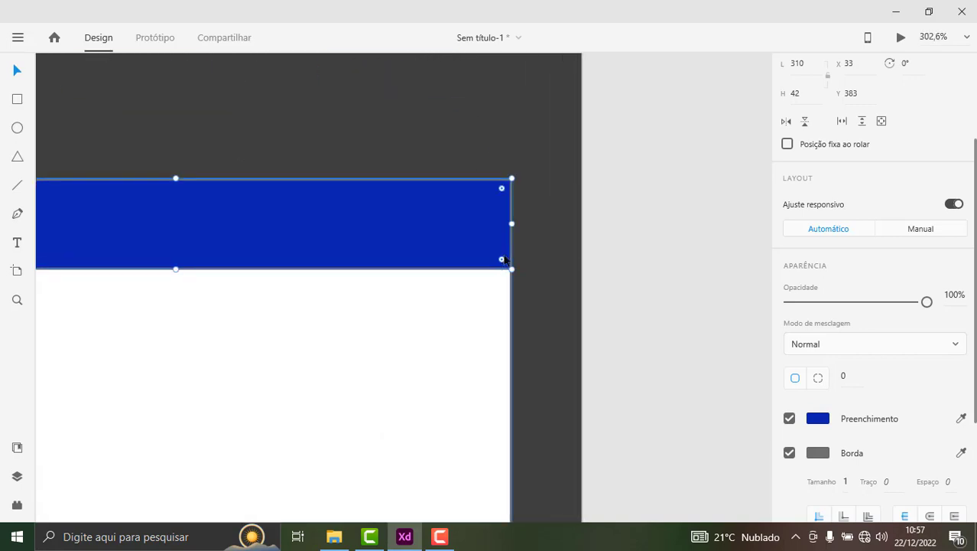
{"action": "left_click_drag", "start_coordinate": [502, 262], "coordinate": [497, 255]}
{"action": "scroll", "coordinate": [528, 264], "scroll_direction": "down", "scroll_amount": 2, "text": "ctrl"}
{"action": "scroll", "coordinate": [592, 262], "scroll_direction": "down", "scroll_amount": 5, "text": "ctrl"}
Step: Round the white card's corners to radius 16 and stretch it to 310 × 202
{"action": "left_click", "coordinate": [486, 310]}
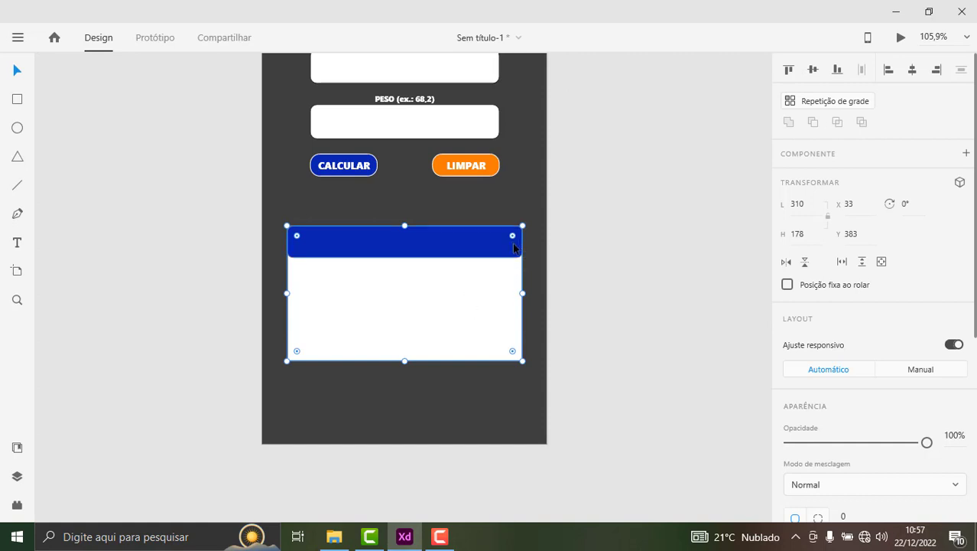
{"action": "left_click_drag", "start_coordinate": [514, 240], "coordinate": [508, 234]}
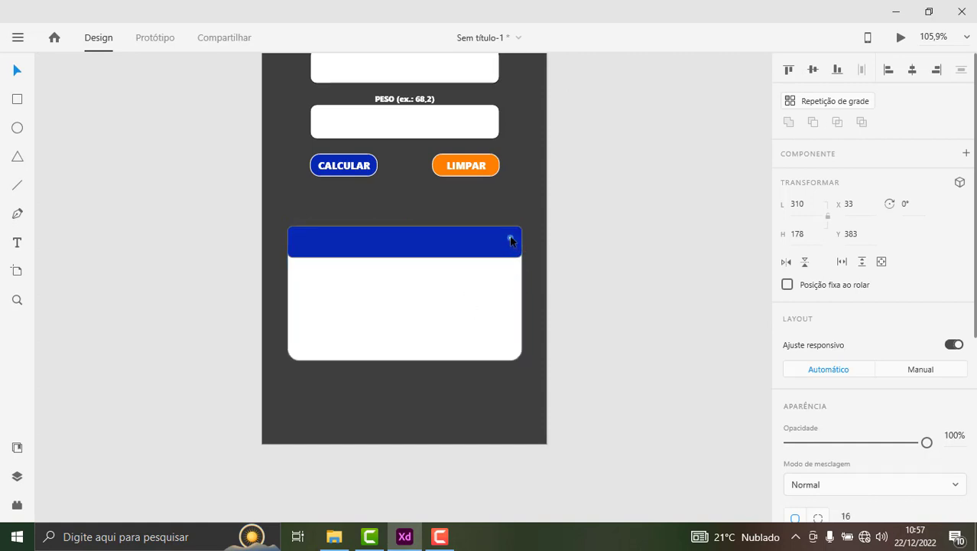
{"action": "key", "text": "Escape"}
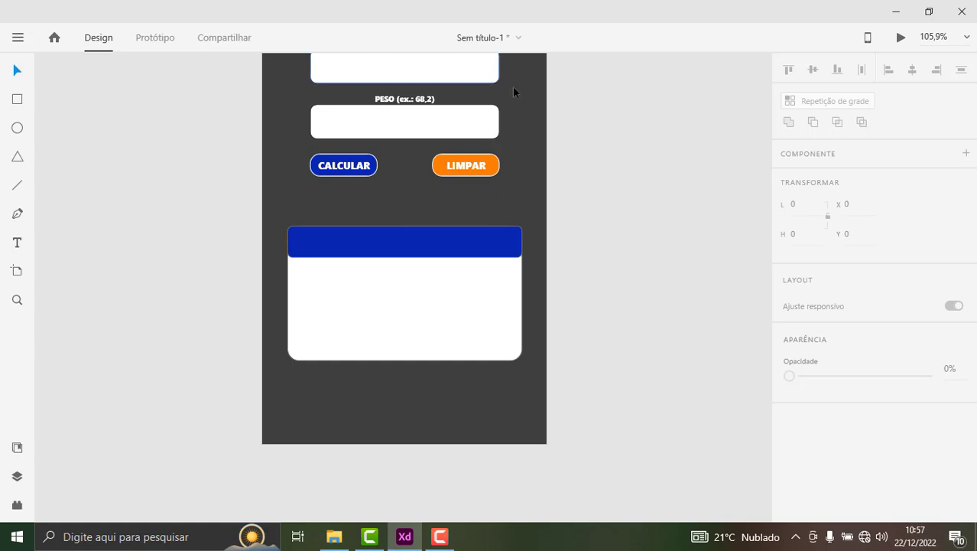
{"action": "left_click", "coordinate": [415, 333]}
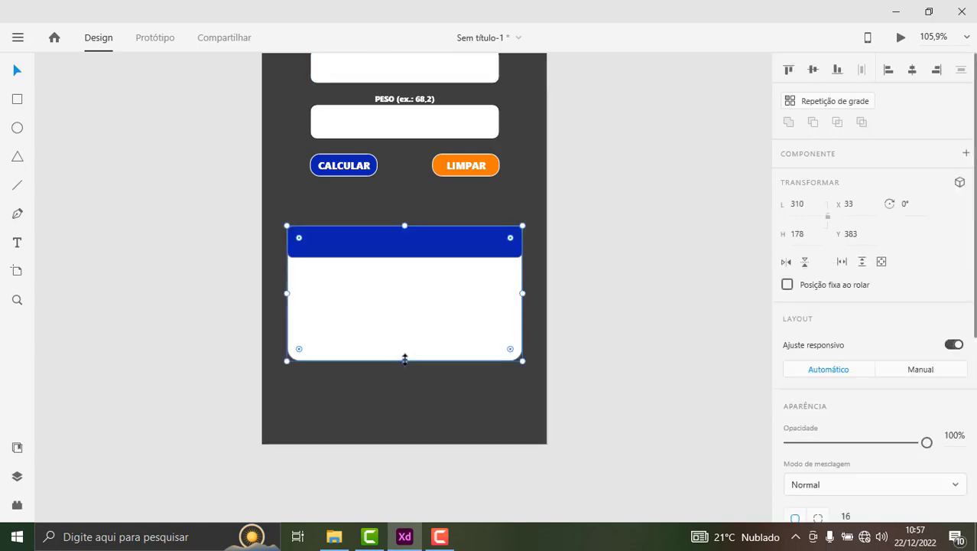
{"action": "left_click_drag", "start_coordinate": [405, 360], "coordinate": [403, 378]}
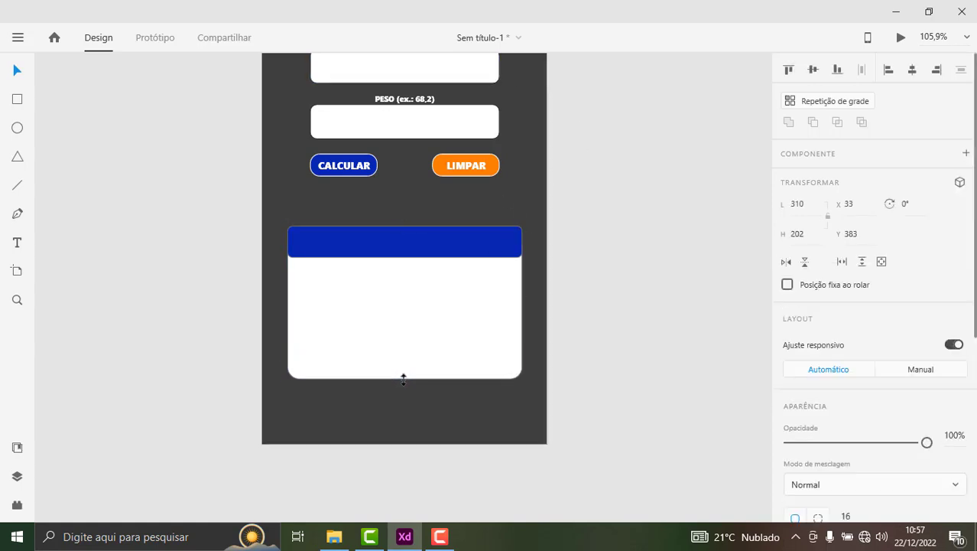
{"action": "left_click", "coordinate": [608, 298]}
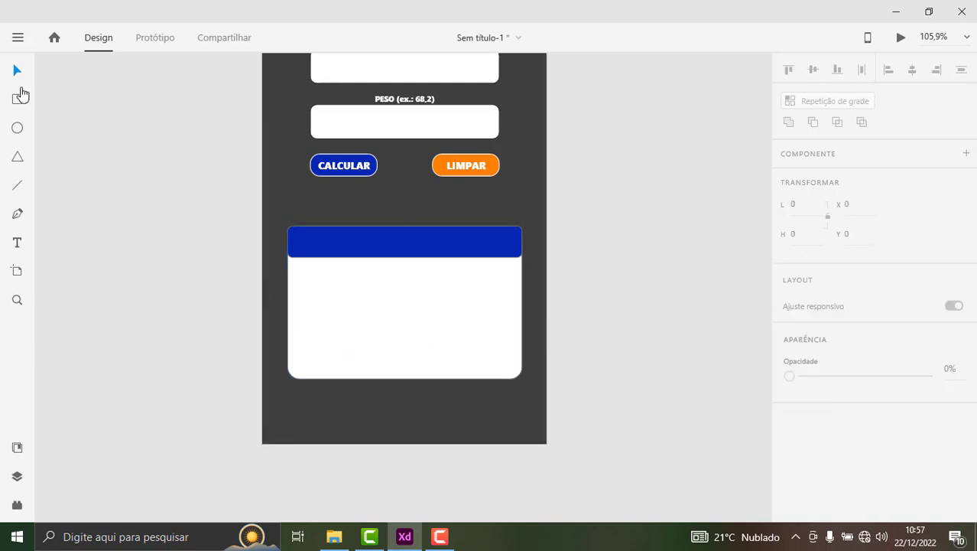
{"action": "left_click", "coordinate": [433, 336]}
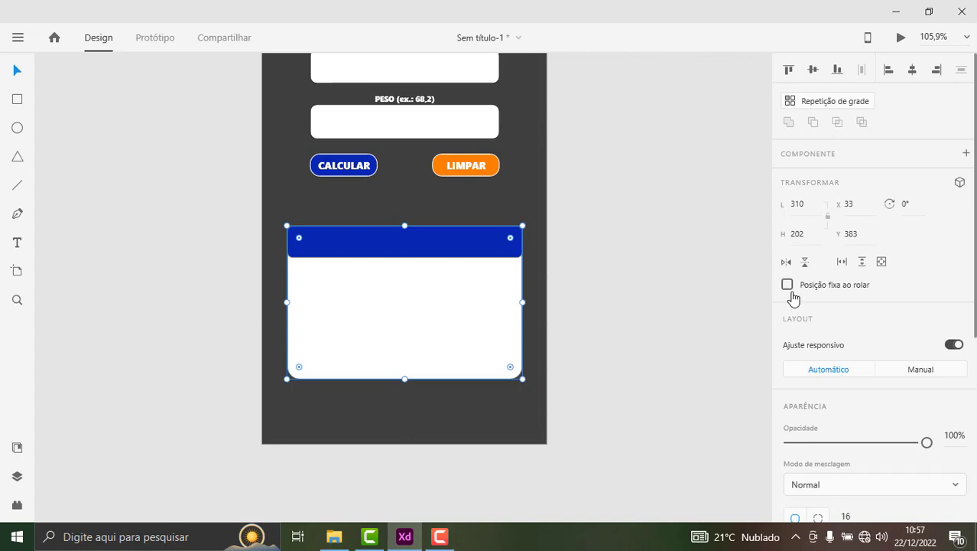
{"action": "scroll", "coordinate": [824, 375], "scroll_direction": "down", "scroll_amount": 3}
{"action": "scroll", "coordinate": [825, 375], "scroll_direction": "down", "scroll_amount": 2}
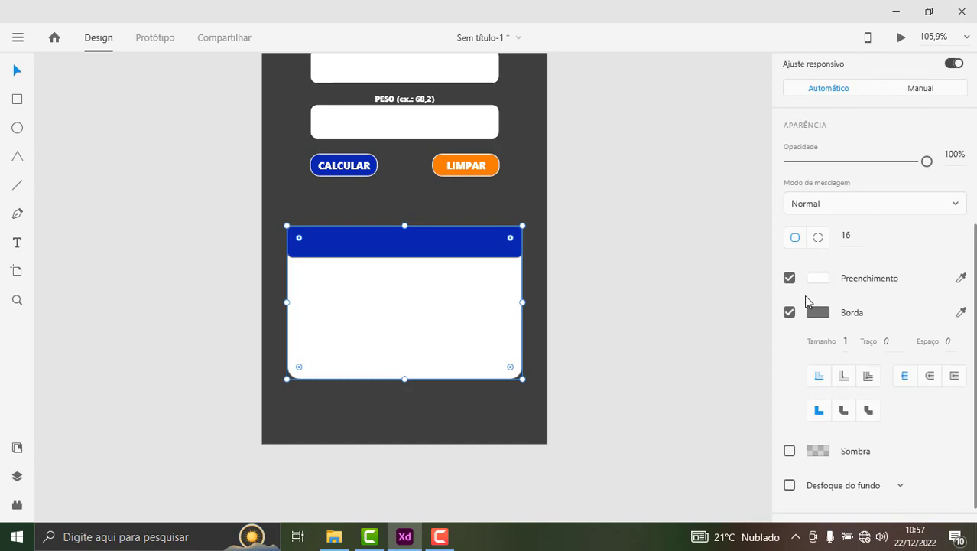
{"action": "scroll", "coordinate": [808, 407], "scroll_direction": "down", "scroll_amount": 1}
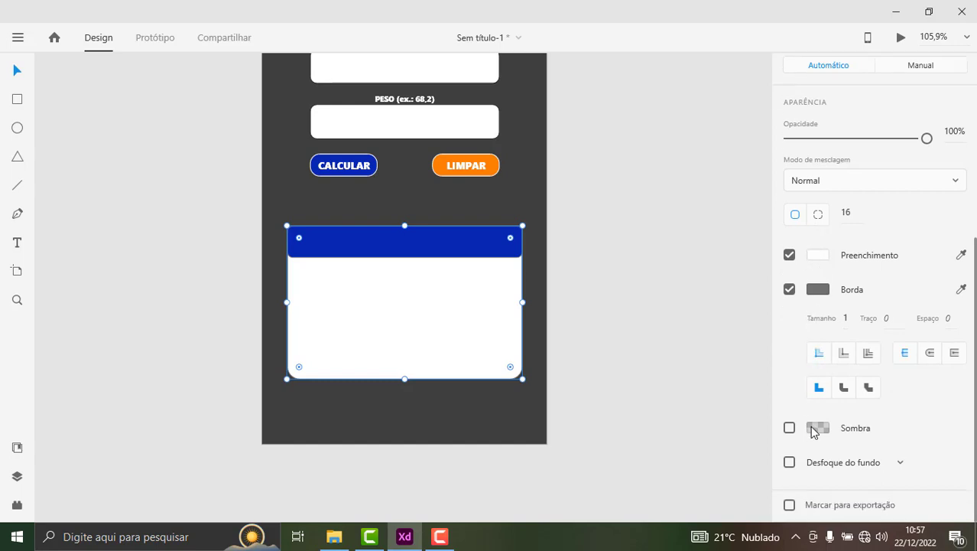
{"action": "scroll", "coordinate": [824, 406], "scroll_direction": "up", "scroll_amount": 4}
{"action": "scroll", "coordinate": [828, 397], "scroll_direction": "up", "scroll_amount": 1}
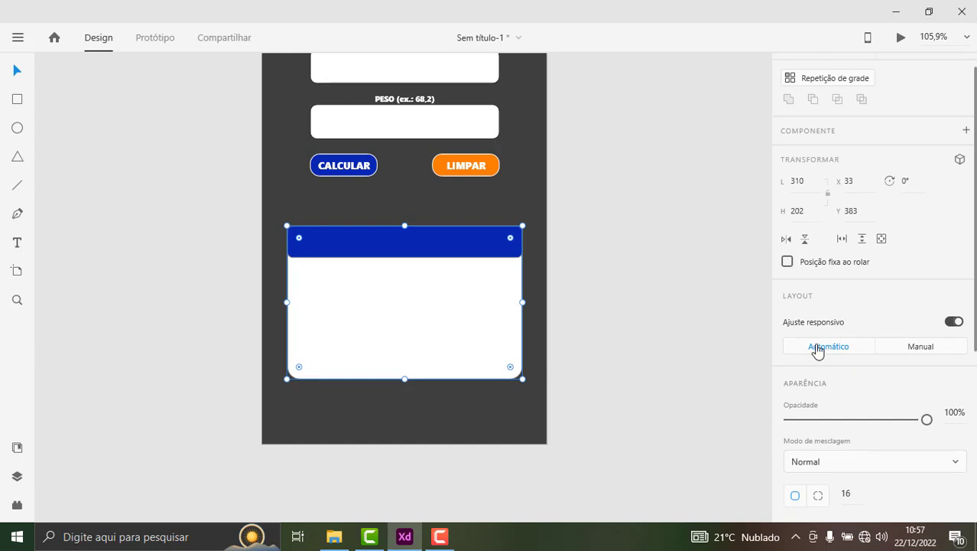
{"action": "scroll", "coordinate": [817, 337], "scroll_direction": "down", "scroll_amount": 1}
{"action": "scroll", "coordinate": [818, 322], "scroll_direction": "down", "scroll_amount": 3}
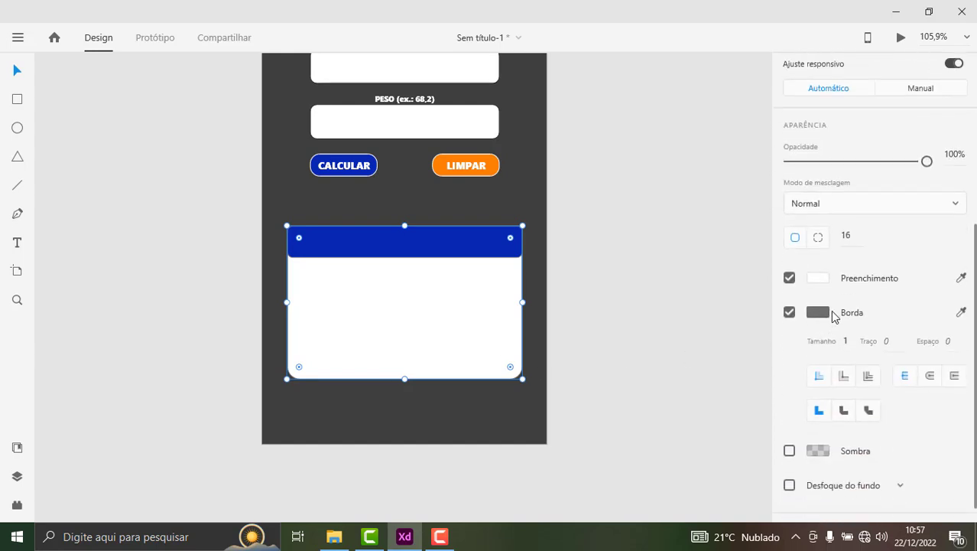
{"action": "scroll", "coordinate": [804, 355], "scroll_direction": "down", "scroll_amount": 1}
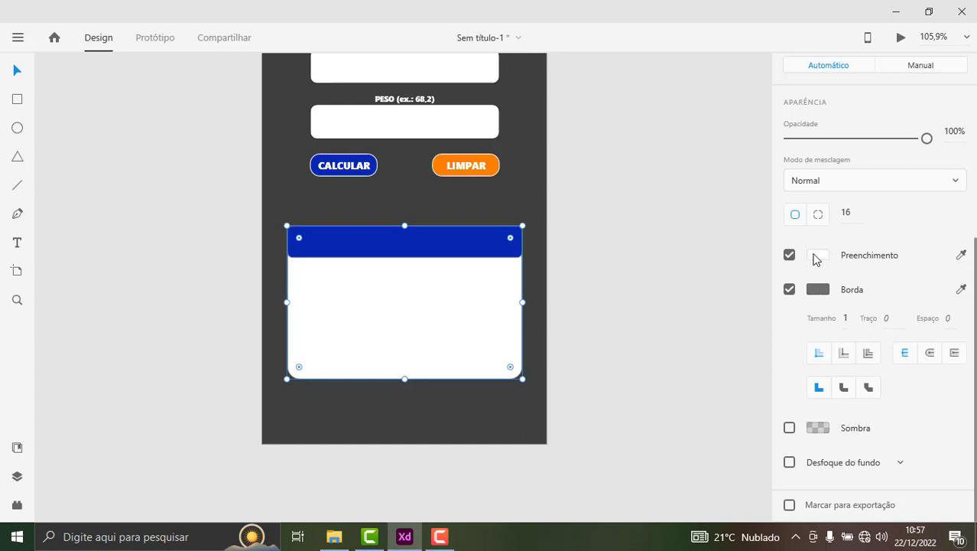
Step: Lower the card's white fill opacity to about half so its body looks gray
{"action": "left_click", "coordinate": [816, 259]}
{"action": "left_click_drag", "start_coordinate": [768, 171], "coordinate": [770, 251]}
{"action": "left_click", "coordinate": [701, 120]}
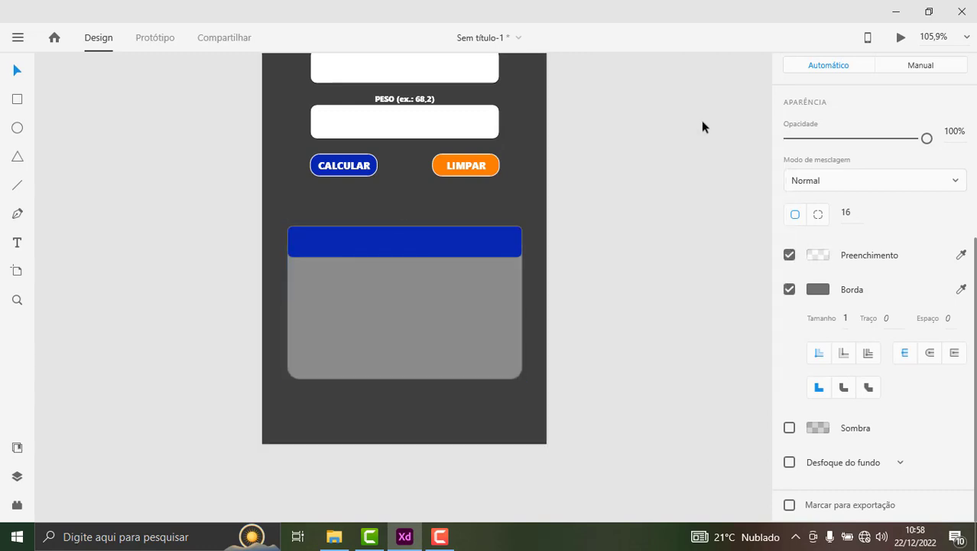
{"action": "left_click", "coordinate": [433, 339]}
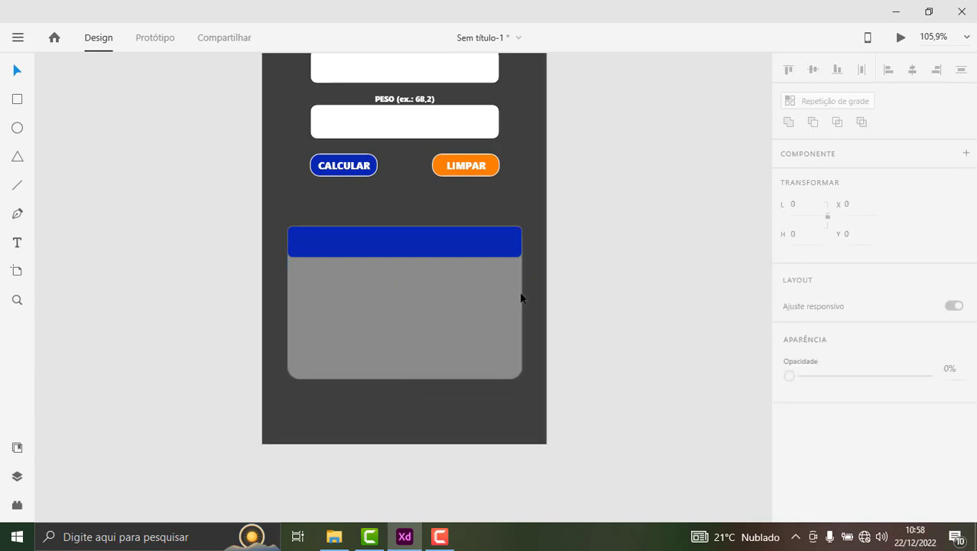
{"action": "left_click", "coordinate": [16, 99]}
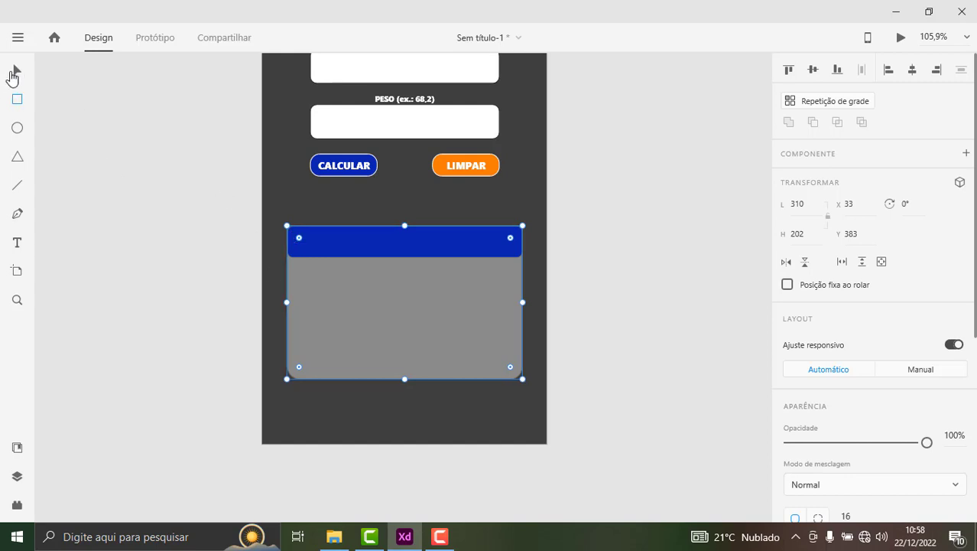
Step: Duplicate the blue header just beneath itself and make the copy's corners square
{"action": "left_click", "coordinate": [13, 74]}
{"action": "left_click", "coordinate": [334, 242]}
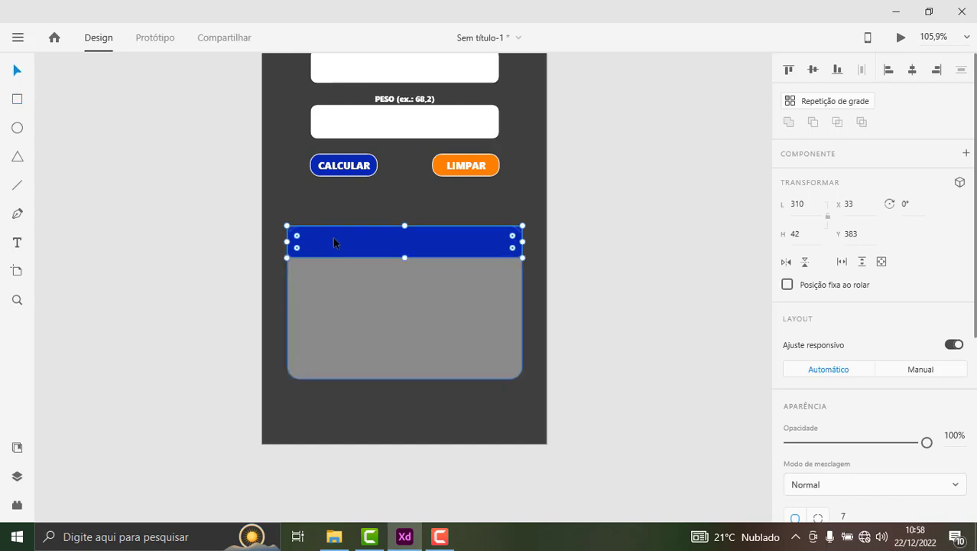
{"action": "left_click_drag", "start_coordinate": [361, 242], "coordinate": [360, 278]}
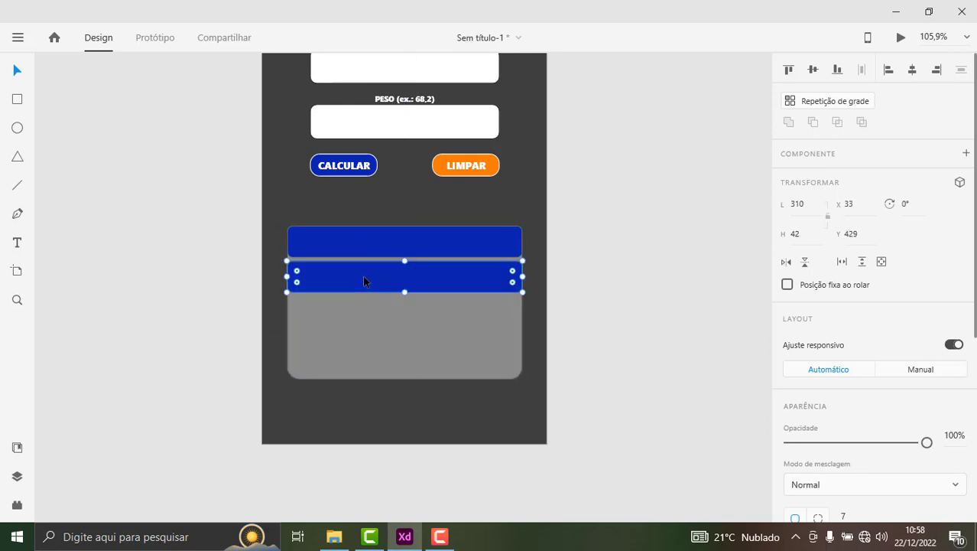
{"action": "scroll", "coordinate": [532, 306], "scroll_direction": "up", "scroll_amount": 4}
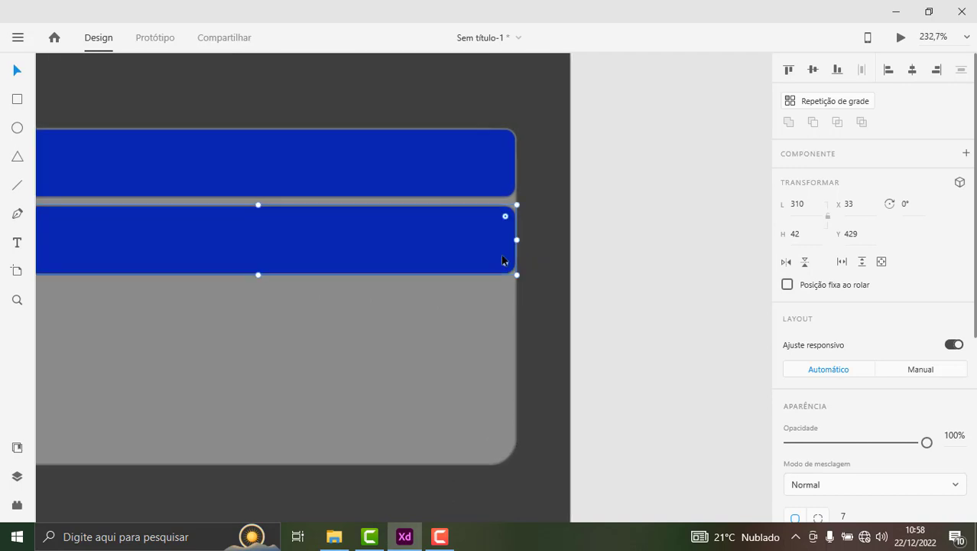
{"action": "left_click_drag", "start_coordinate": [508, 263], "coordinate": [524, 280]}
{"action": "left_click", "coordinate": [567, 249]}
{"action": "scroll", "coordinate": [352, 273], "scroll_direction": "down", "scroll_amount": 3}
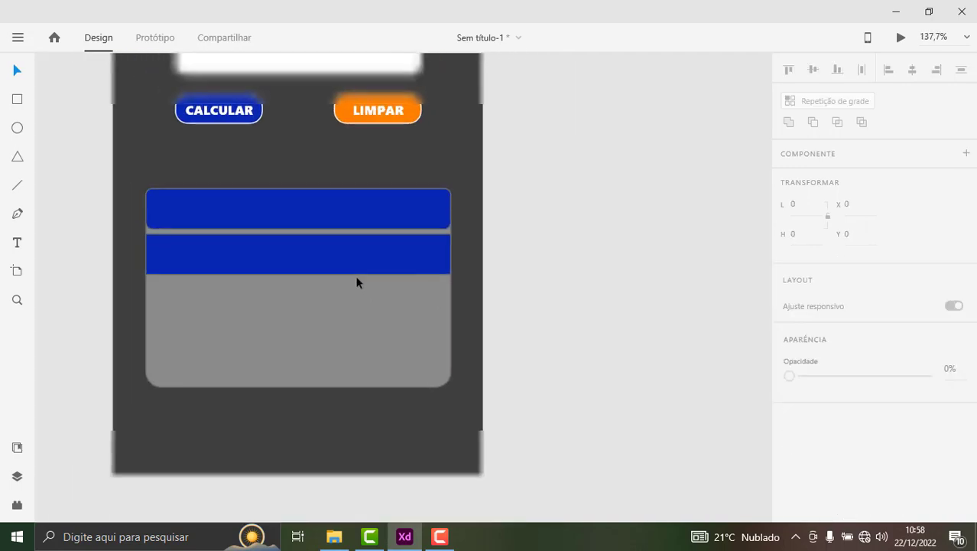
Step: Fill the copied bar white and shorten it to 310 × 29 at X 33, Y 429
{"action": "left_click", "coordinate": [252, 252]}
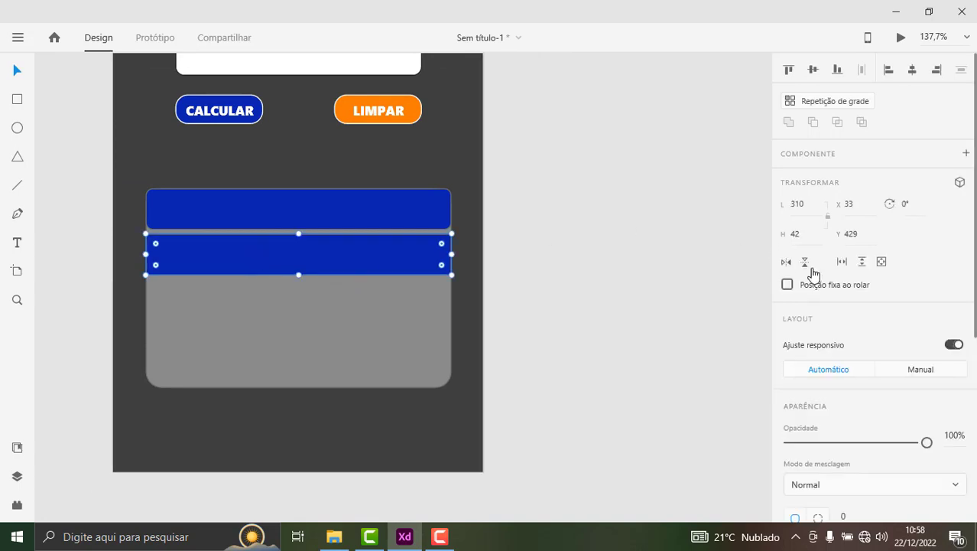
{"action": "scroll", "coordinate": [812, 371], "scroll_direction": "down", "scroll_amount": 5}
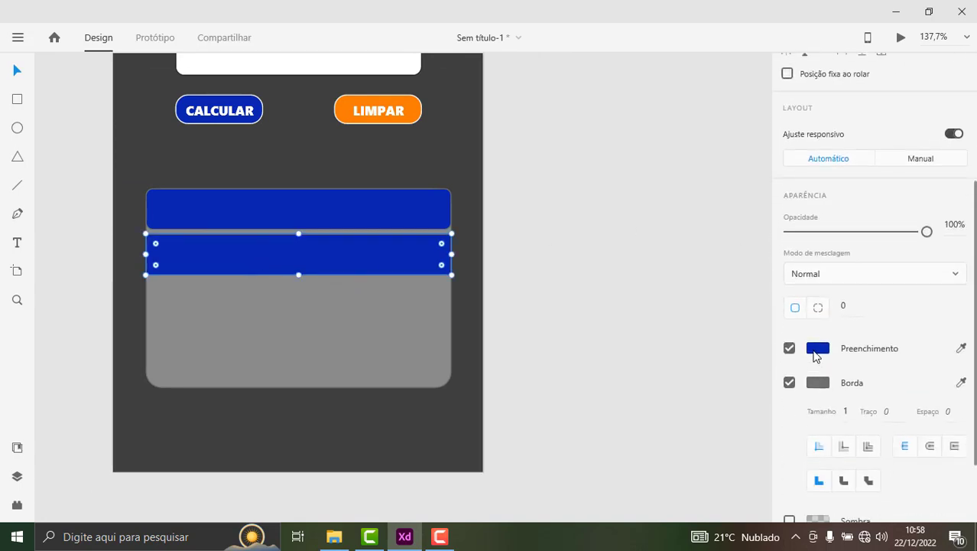
{"action": "left_click", "coordinate": [816, 349]}
{"action": "left_click", "coordinate": [602, 263]}
{"action": "left_click", "coordinate": [510, 235]}
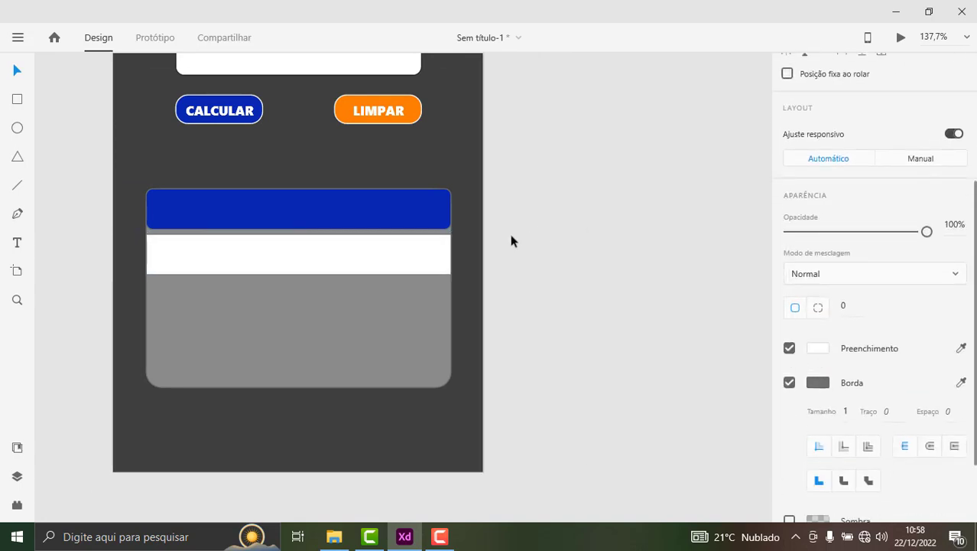
{"action": "left_click", "coordinate": [351, 258]}
{"action": "left_click", "coordinate": [511, 255]}
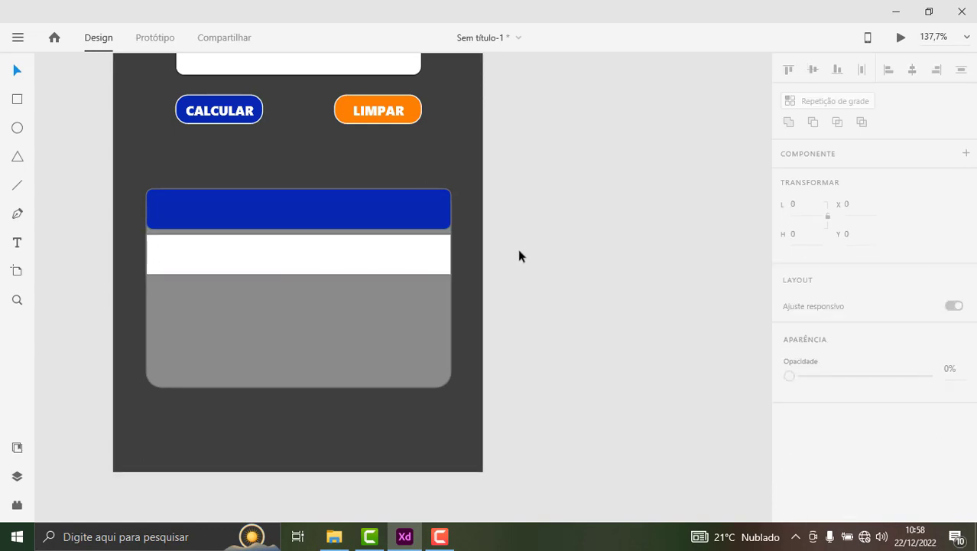
{"action": "left_click", "coordinate": [398, 256]}
{"action": "scroll", "coordinate": [308, 287], "scroll_direction": "up", "scroll_amount": 3, "text": "ctrl"}
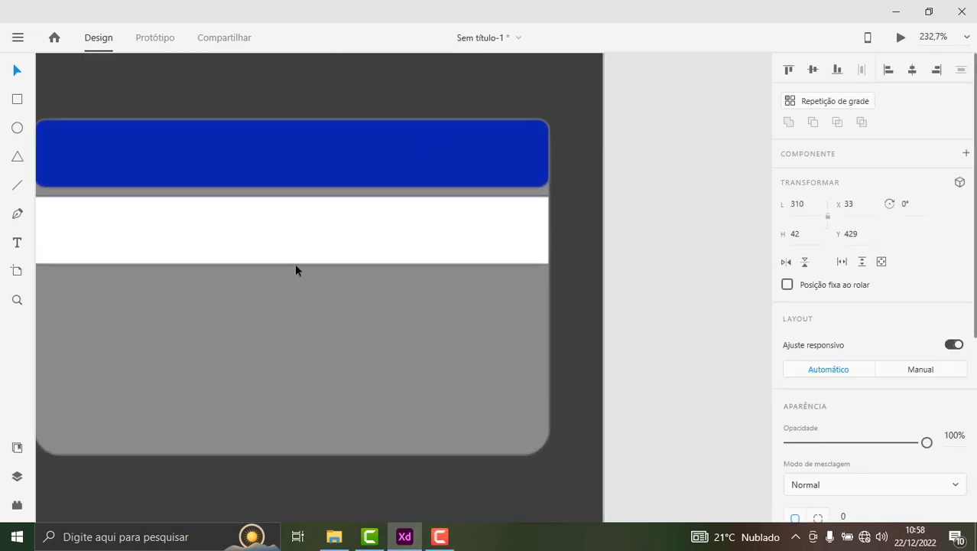
{"action": "left_click_drag", "start_coordinate": [293, 264], "coordinate": [293, 243]}
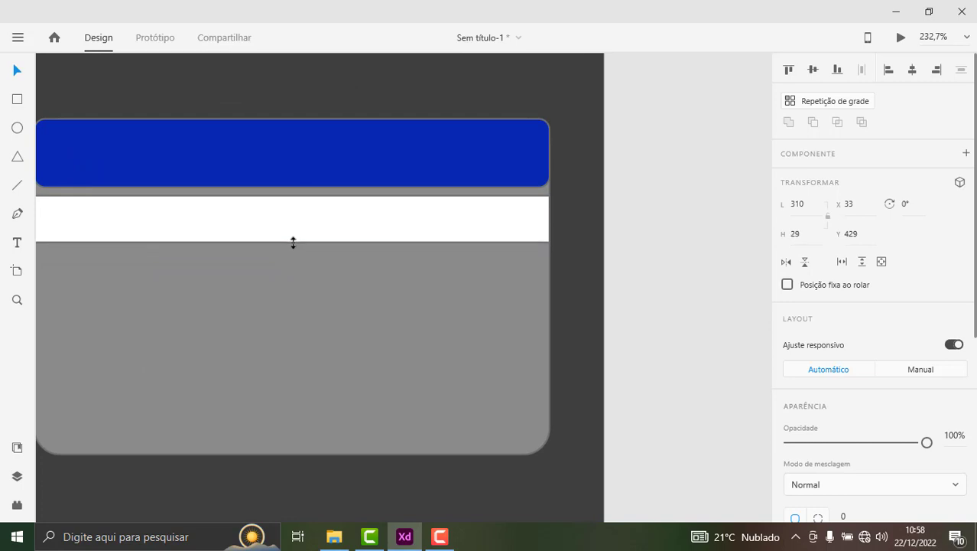
{"action": "scroll", "coordinate": [361, 250], "scroll_direction": "down", "scroll_amount": 2, "text": "ctrl"}
{"action": "scroll", "coordinate": [111, 251], "scroll_direction": "up", "scroll_amount": 2, "text": "ctrl"}
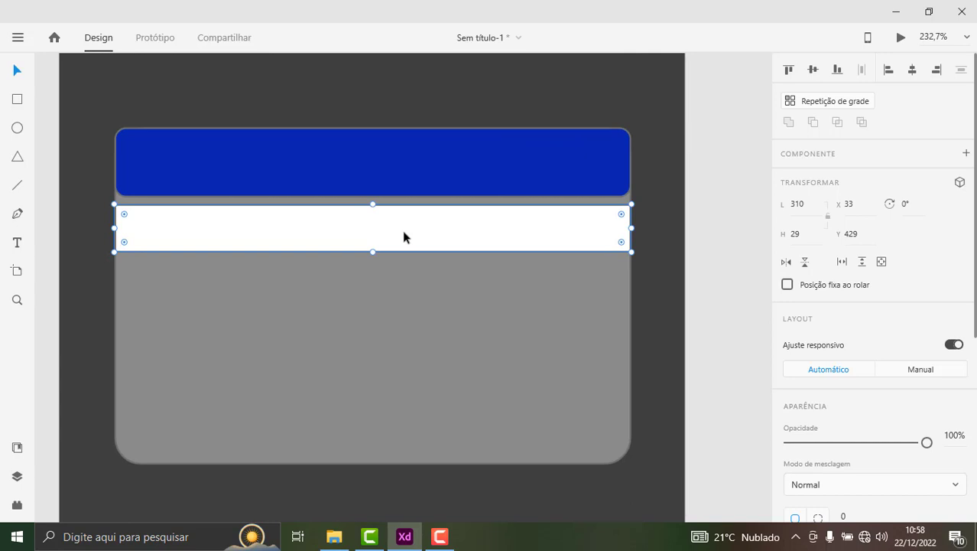
Step: Duplicate the CALCULAR label down onto the card's white row
{"action": "left_click", "coordinate": [17, 242]}
{"action": "scroll", "coordinate": [240, 235], "scroll_direction": "up", "scroll_amount": 3}
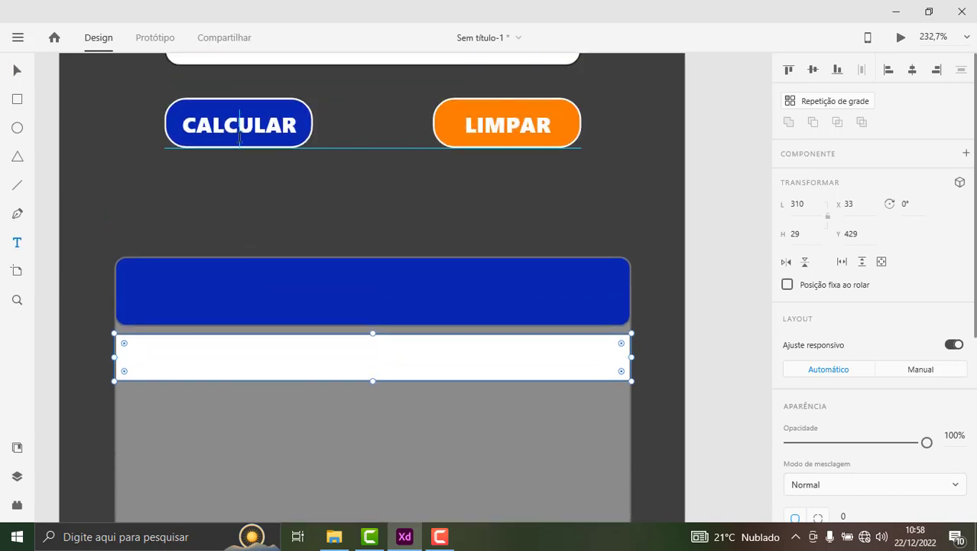
{"action": "left_click", "coordinate": [17, 70]}
{"action": "left_click", "coordinate": [267, 135]}
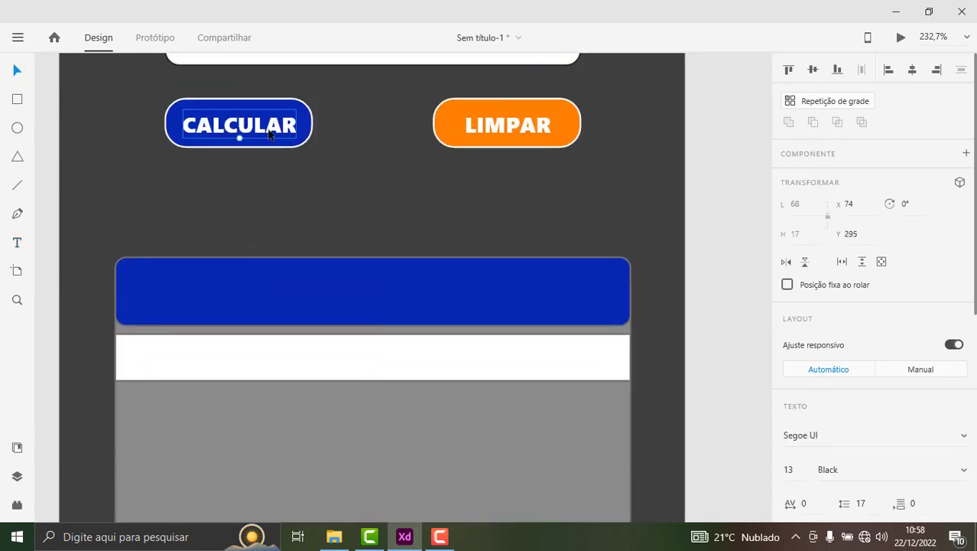
{"action": "mouse_move", "coordinate": [268, 135]}
{"action": "left_mouse_down"}
{"action": "mouse_move", "coordinate": [190, 361]}
{"action": "mouse_move", "coordinate": [174, 359]}
{"action": "left_mouse_up"}
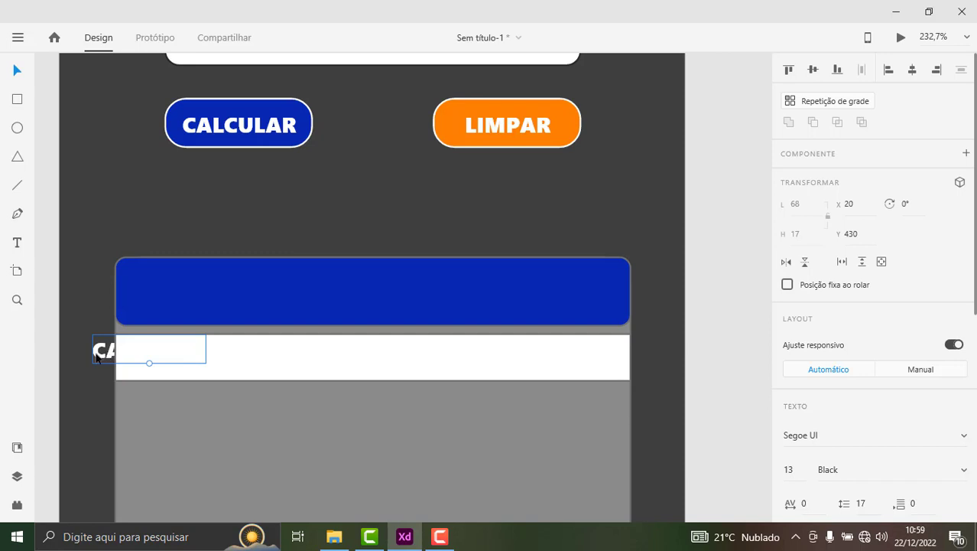
Step: Move the copied label above the card to X 58, Y 355 and bring it to front
{"action": "double_click", "coordinate": [96, 356]}
{"action": "left_click", "coordinate": [106, 353]}
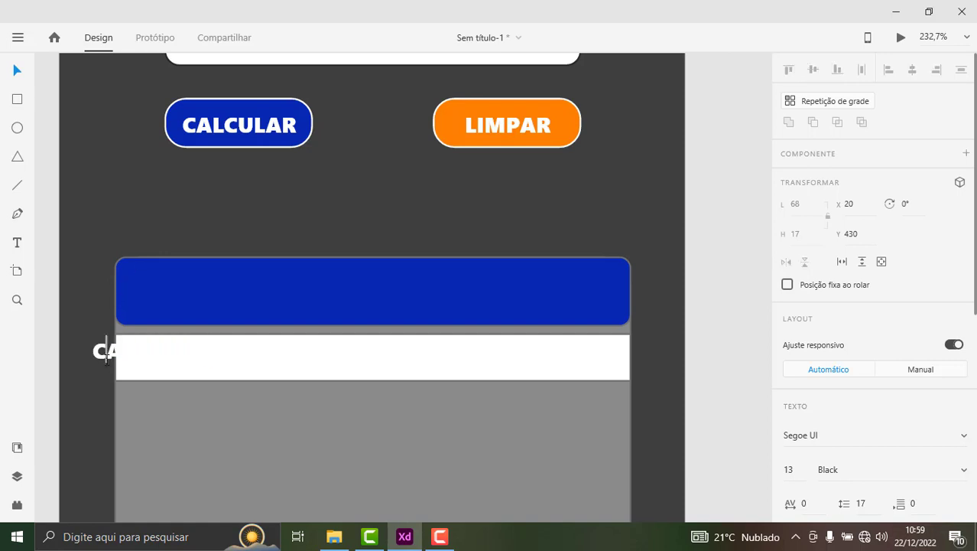
{"action": "left_click", "coordinate": [123, 353]}
{"action": "key", "text": "Escape"}
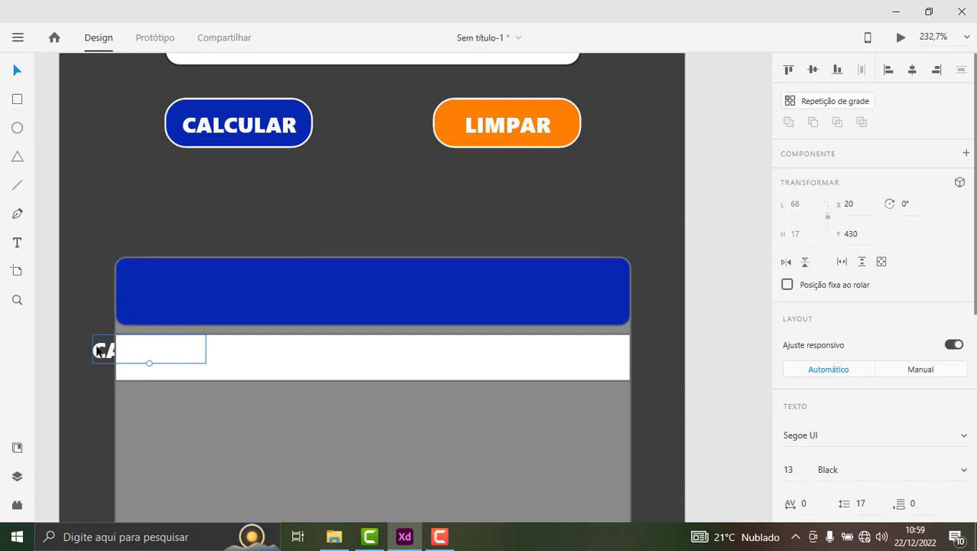
{"action": "mouse_move", "coordinate": [98, 351]}
{"action": "left_mouse_down"}
{"action": "mouse_move", "coordinate": [162, 223]}
{"action": "mouse_move", "coordinate": [172, 226]}
{"action": "left_mouse_up"}
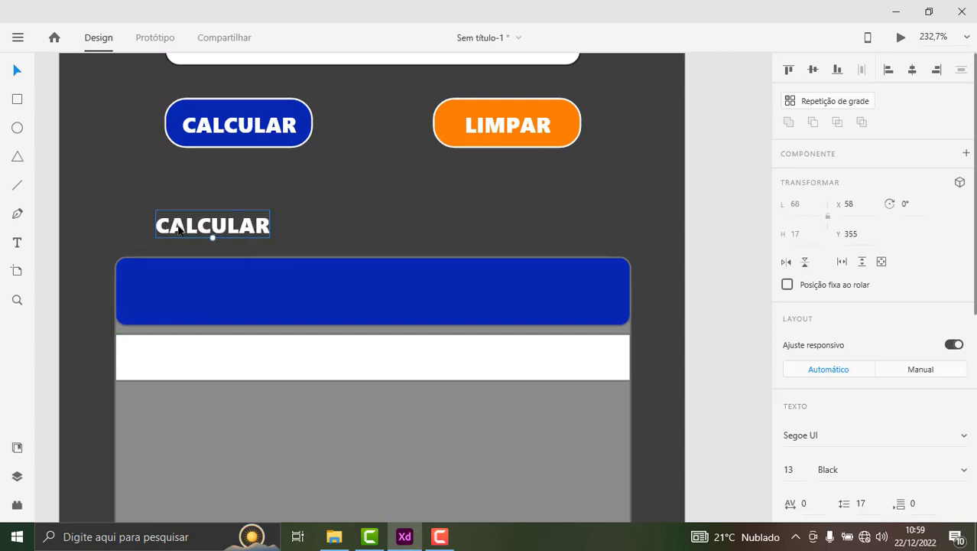
{"action": "right_click", "coordinate": [178, 230]}
{"action": "mouse_move", "coordinate": [298, 411]}
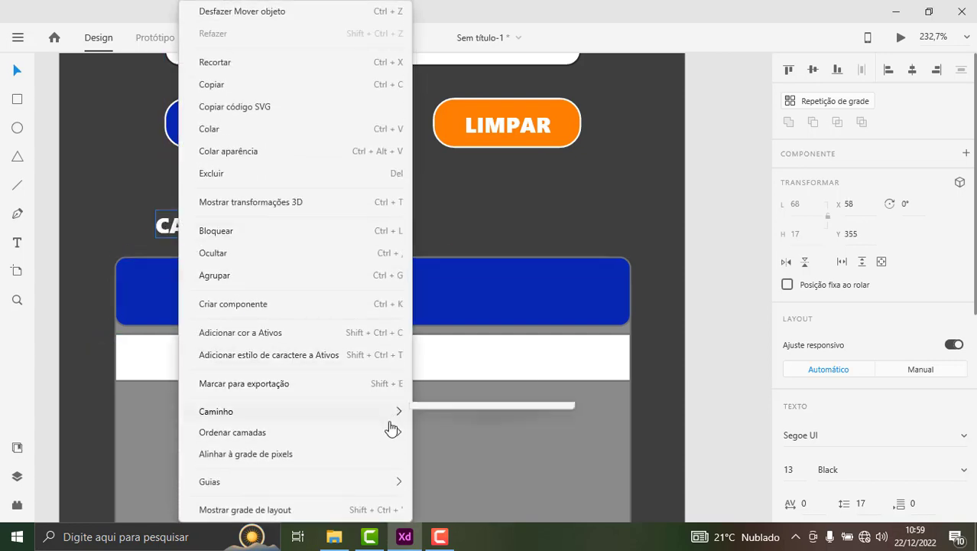
{"action": "mouse_move", "coordinate": [233, 432]}
{"action": "left_click", "coordinate": [469, 432]}
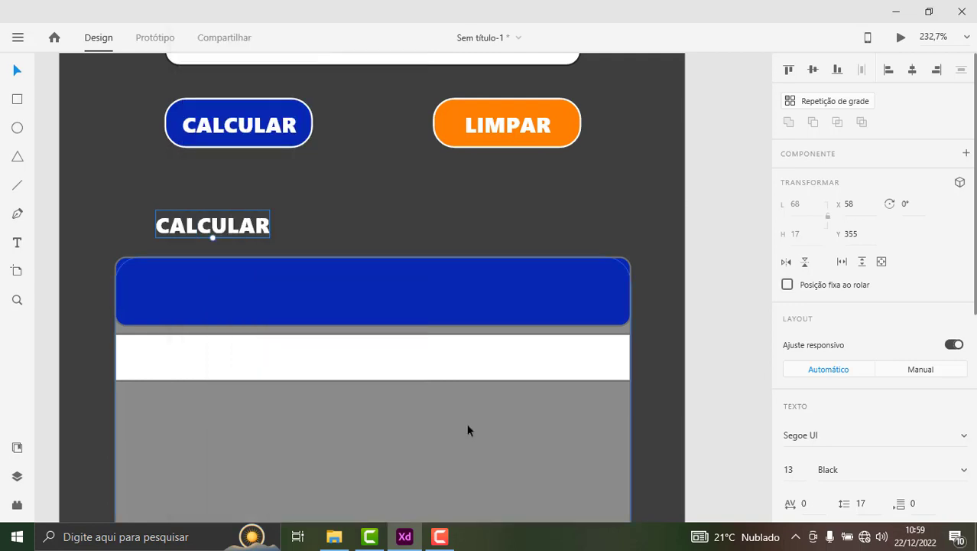
Step: Retype the copied label as 'MENOR QUE 18,5', deleting the stray OMG letters
{"action": "double_click", "coordinate": [212, 229]}
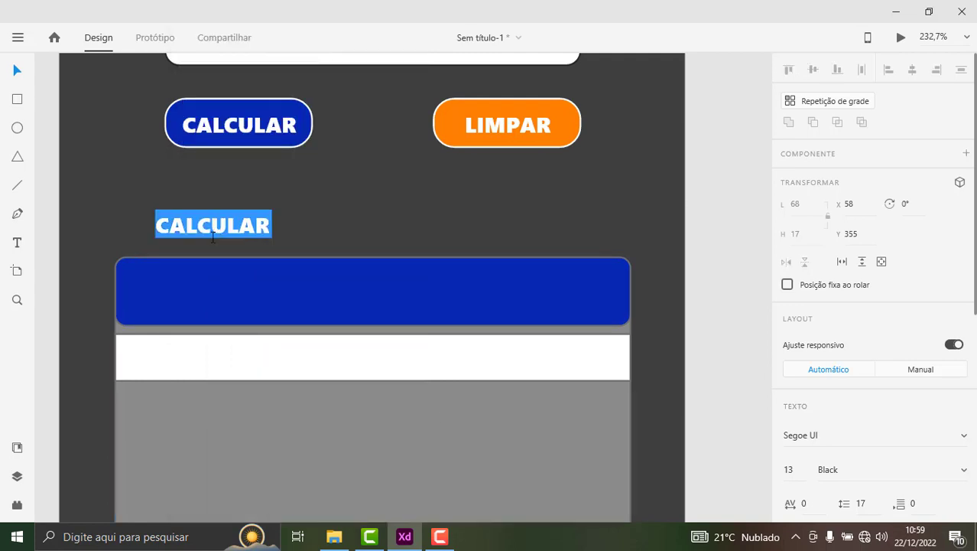
{"action": "type", "text": "M"}
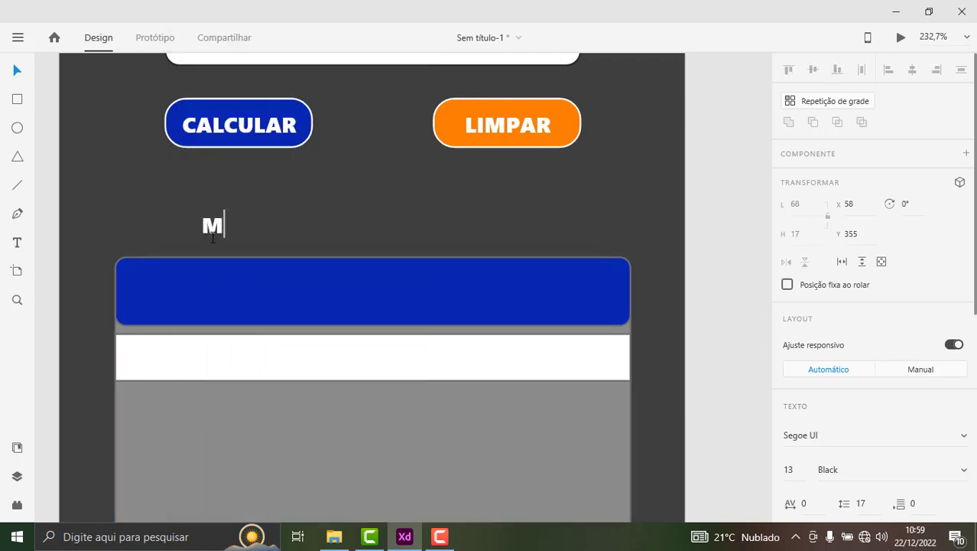
{"action": "type", "text": "ENOR Q"}
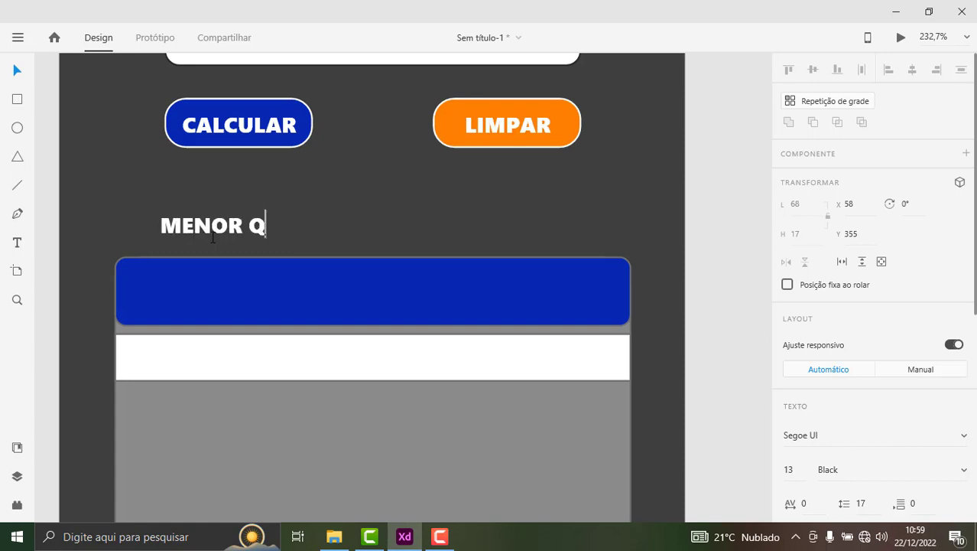
{"action": "type", "text": "UE "}
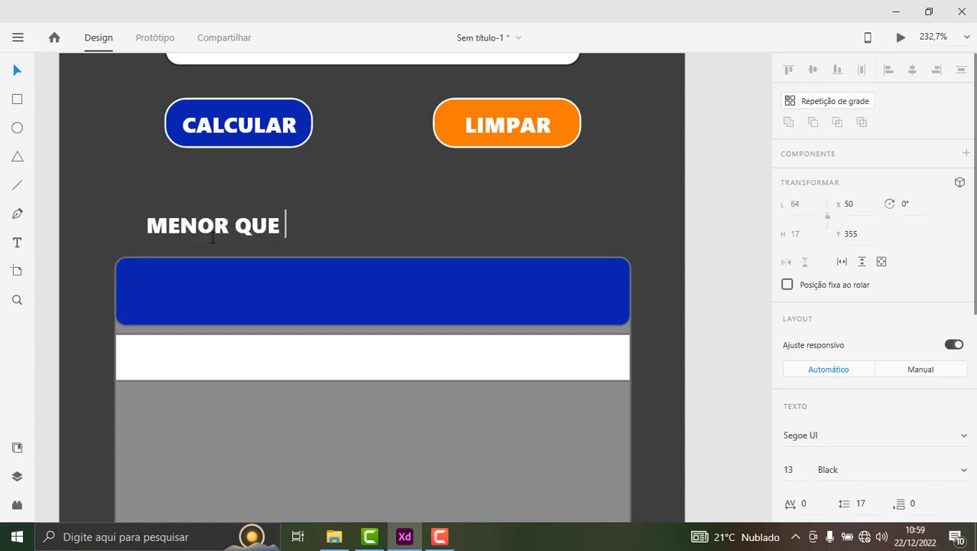
{"action": "type", "text": "18,"}
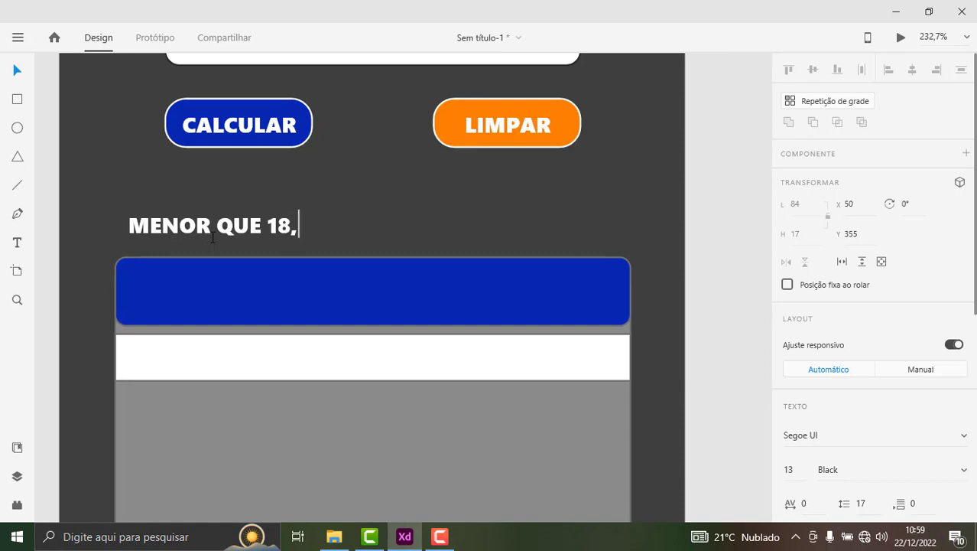
{"action": "type", "text": "5"}
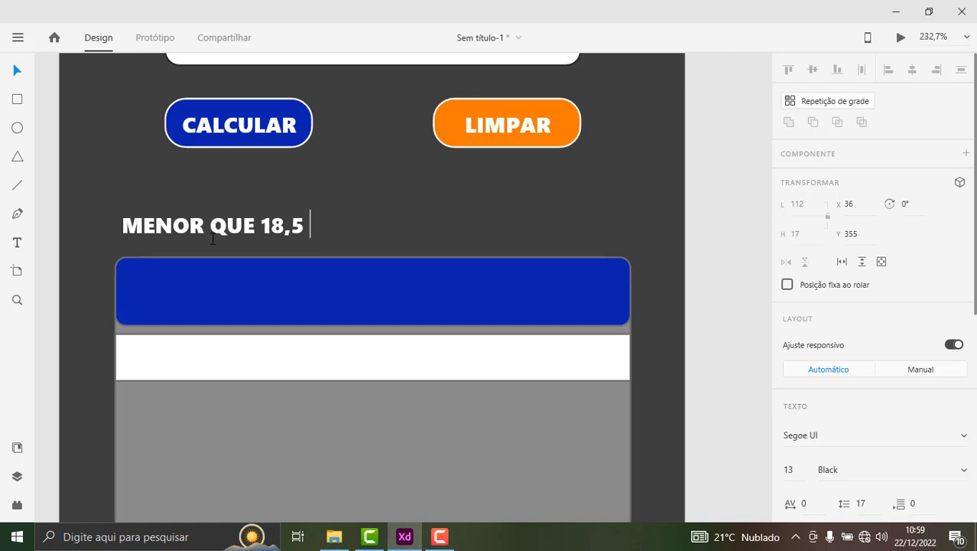
{"action": "type", "text": "OM"}
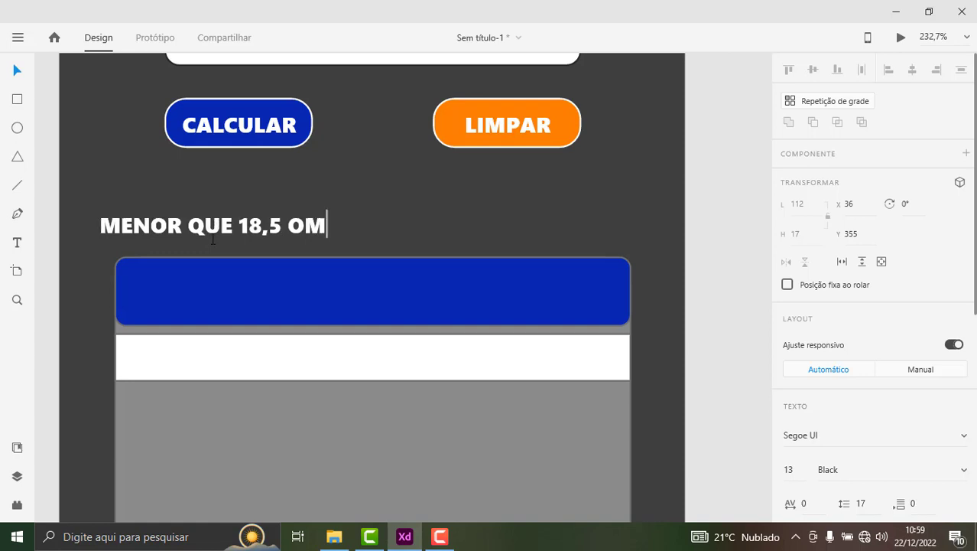
{"action": "type", "text": "G"}
{"action": "key", "text": "ctrl+shift+Left"}
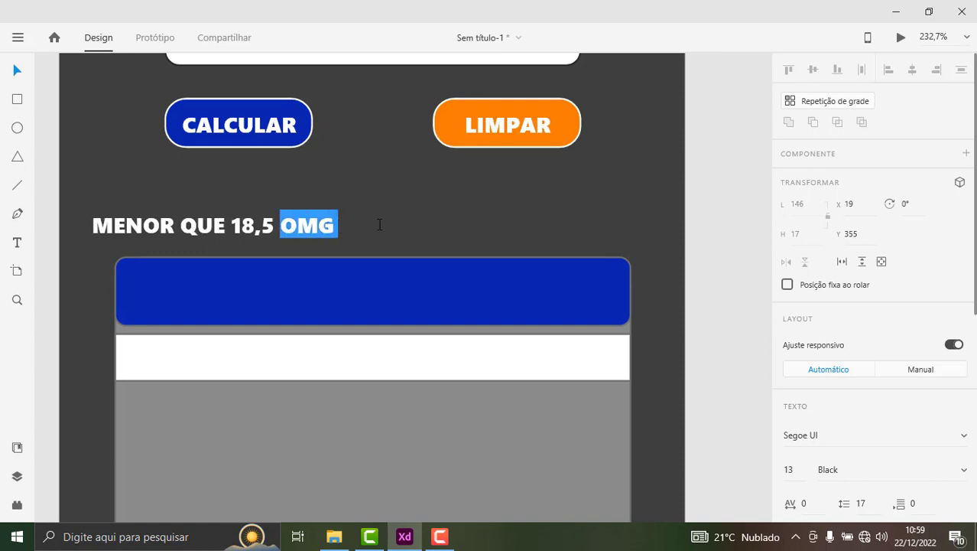
{"action": "left_click", "coordinate": [296, 229]}
{"action": "key", "text": "End"}
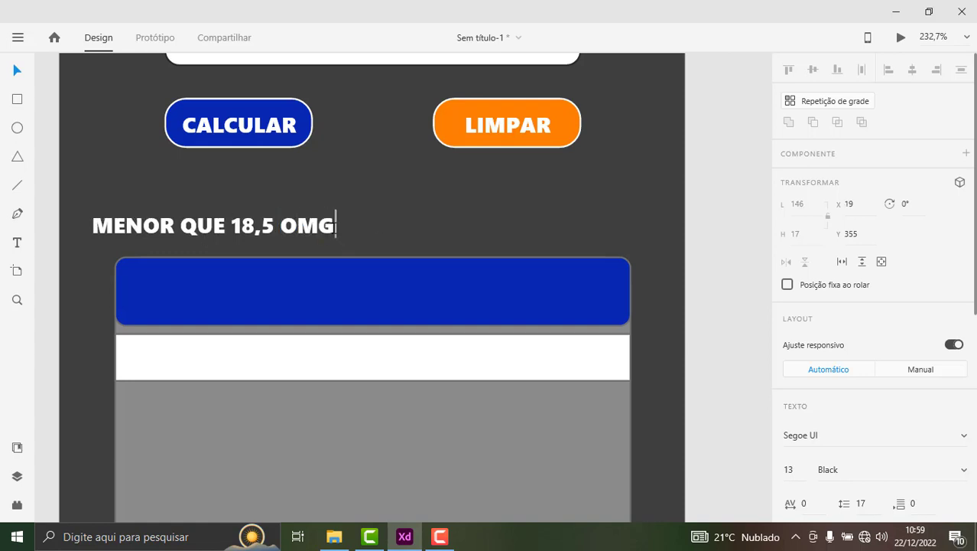
{"action": "key", "text": "BackSpace"}
{"action": "key", "text": "BackSpace"}
{"action": "key", "text": "BackSpace"}
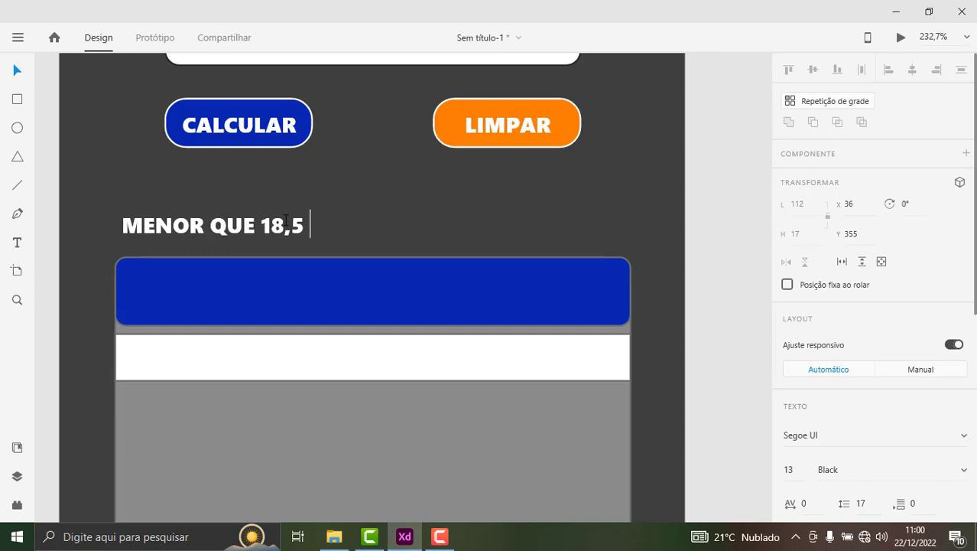
Step: Edit the text line to read 'MENOR QUE 18,5', 'MAGREZA' and '0', spaced apart like columns
{"action": "key", "text": "BackSpace"}
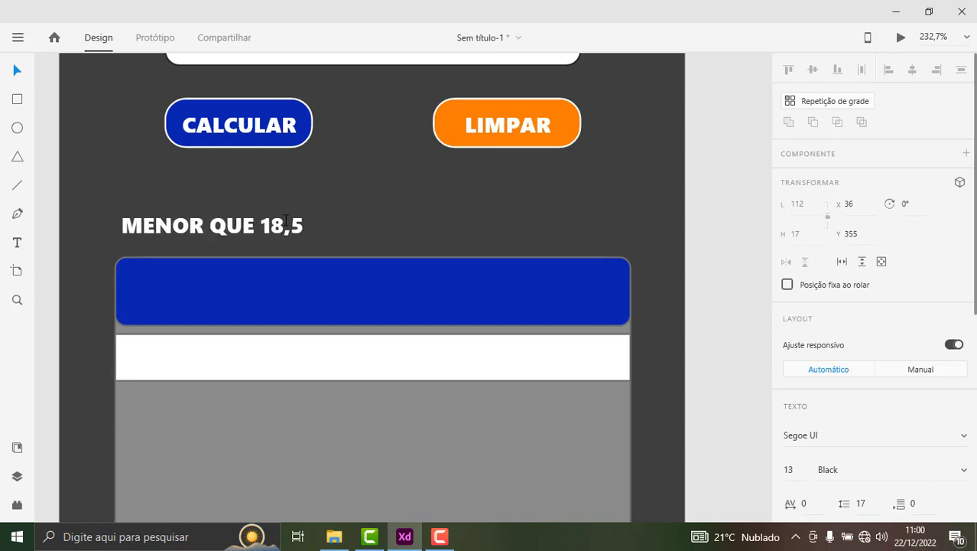
{"action": "key", "text": "BackSpace"}
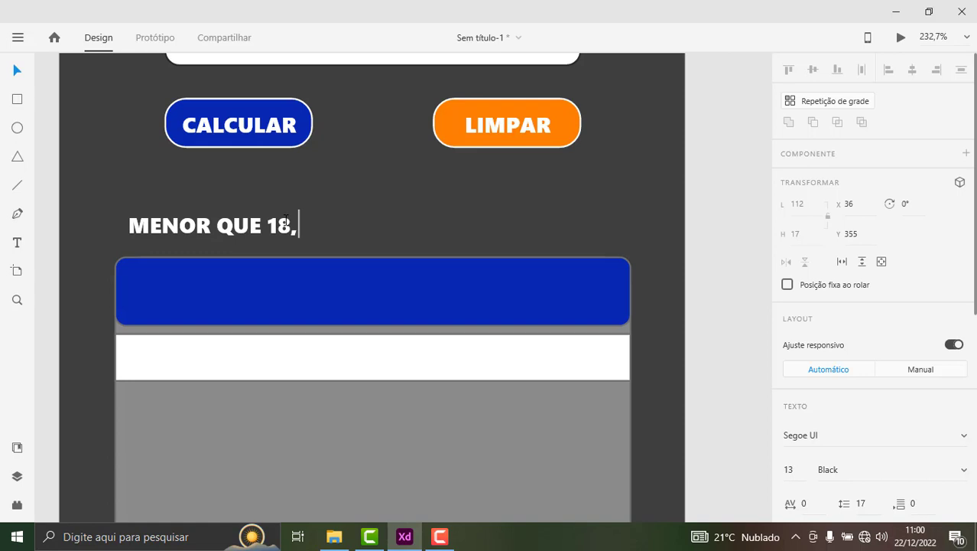
{"action": "type", "text": "5 "}
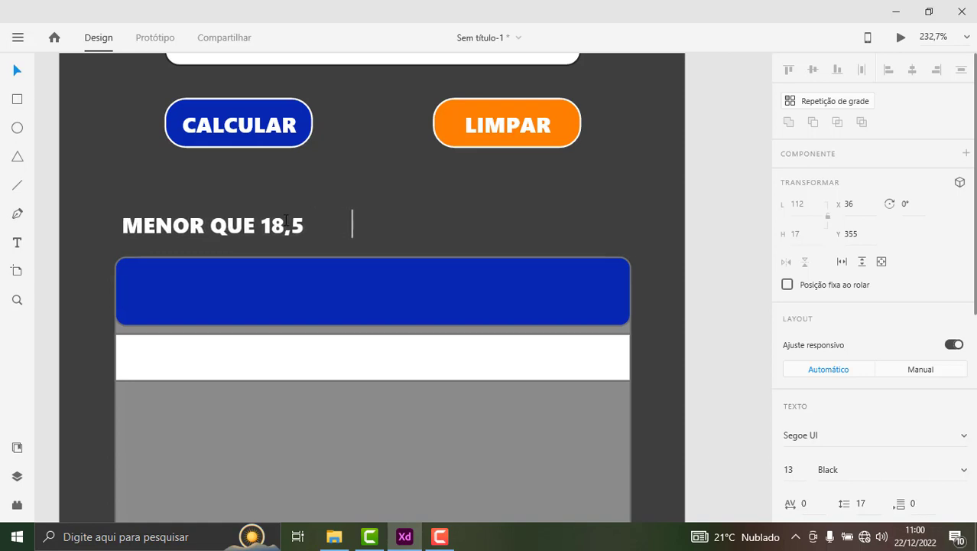
{"action": "type", "text": "                 M"}
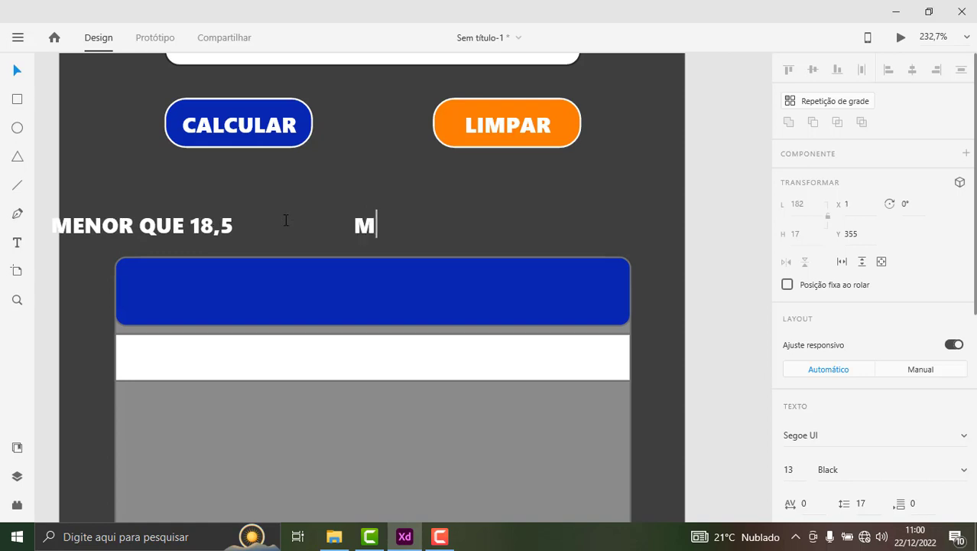
{"action": "type", "text": "AGREZA"}
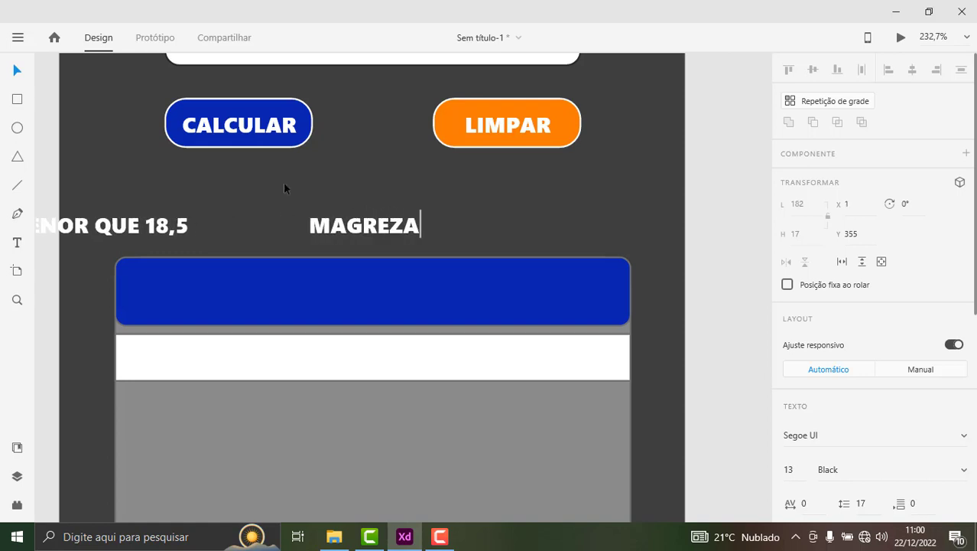
{"action": "left_click", "coordinate": [307, 226]}
{"action": "key", "text": "BackSpace"}
{"action": "key", "text": "BackSpace"}
{"action": "key", "text": "BackSpace"}
{"action": "key", "text": "BackSpace"}
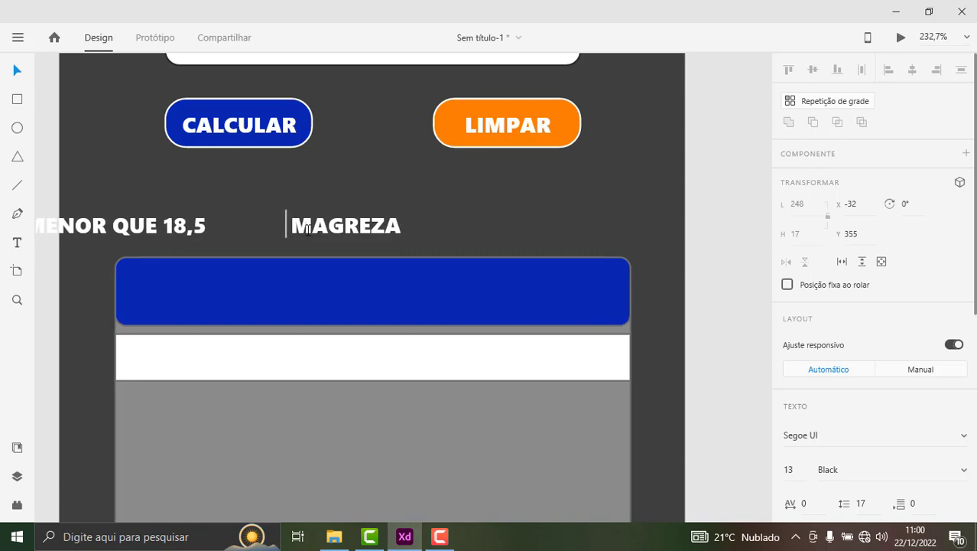
{"action": "key", "text": "Escape"}
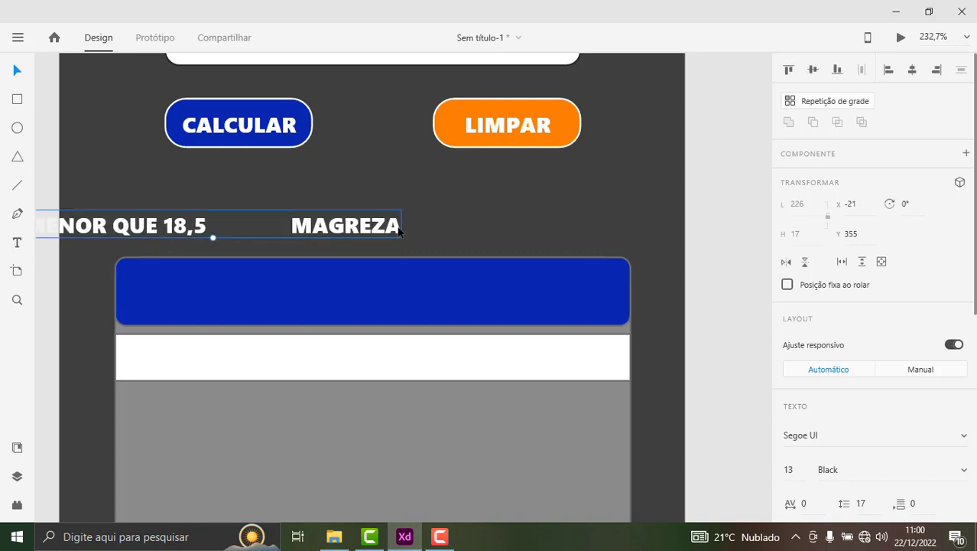
{"action": "double_click", "coordinate": [399, 229]}
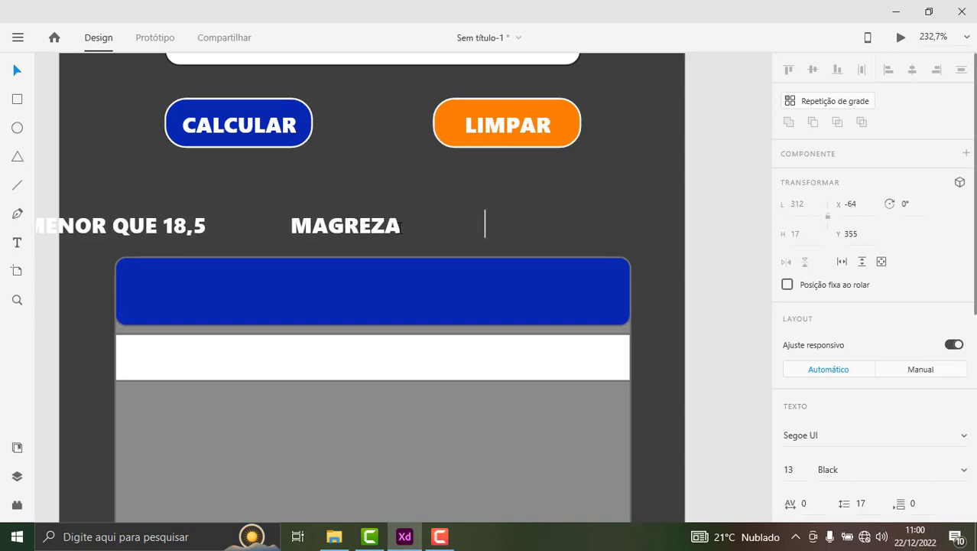
{"action": "type", "text": "0"}
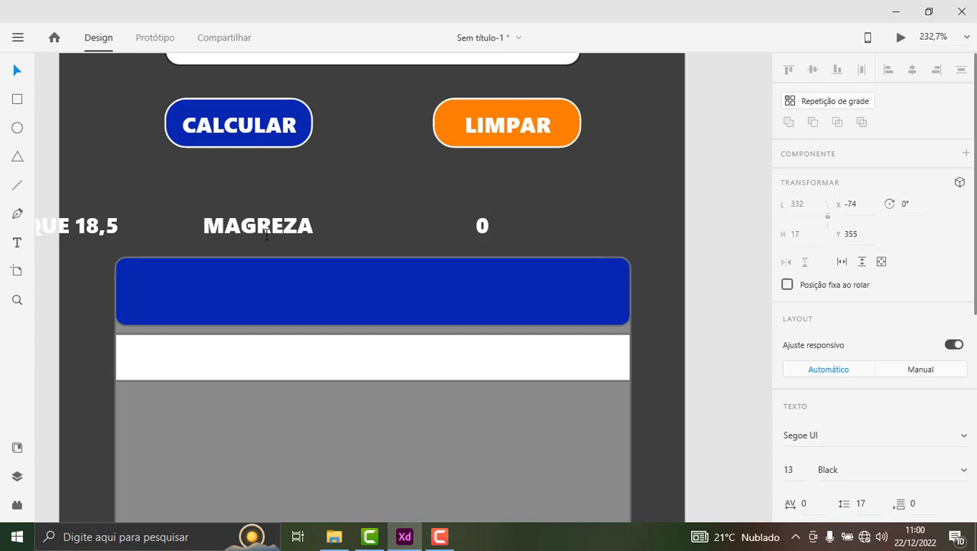
Step: Move the MENOR QUE 18,5 / MAGREZA / 0 text row down toward the table
{"action": "key", "text": "Escape"}
{"action": "mouse_move", "coordinate": [189, 211]}
{"action": "left_mouse_down"}
{"action": "mouse_move", "coordinate": [368, 352]}
{"action": "mouse_move", "coordinate": [364, 245]}
{"action": "left_mouse_up"}
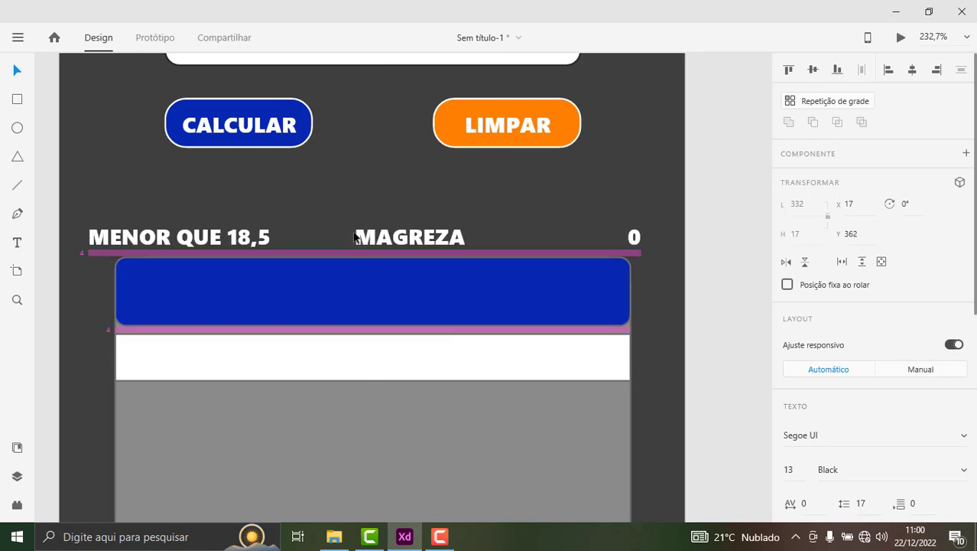
{"action": "scroll", "coordinate": [807, 367], "scroll_direction": "down", "scroll_amount": 3}
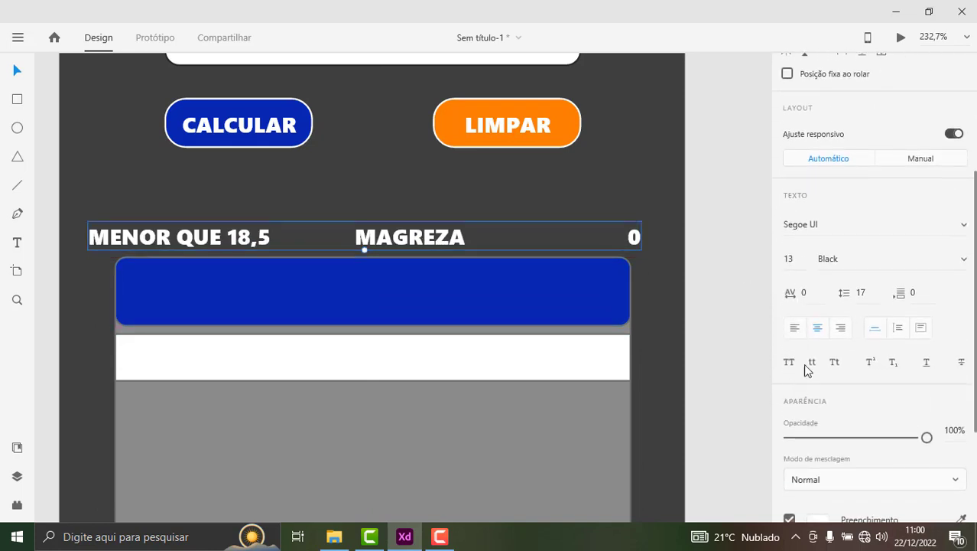
{"action": "scroll", "coordinate": [814, 345], "scroll_direction": "up", "scroll_amount": 3}
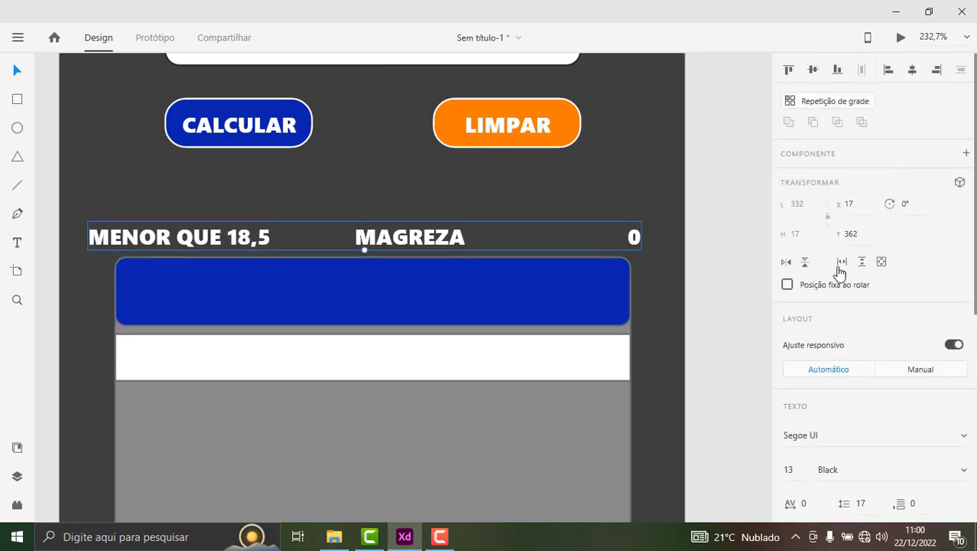
{"action": "scroll", "coordinate": [840, 306], "scroll_direction": "down", "scroll_amount": 2}
{"action": "scroll", "coordinate": [840, 326], "scroll_direction": "down", "scroll_amount": 2}
{"action": "scroll", "coordinate": [842, 327], "scroll_direction": "down", "scroll_amount": 3}
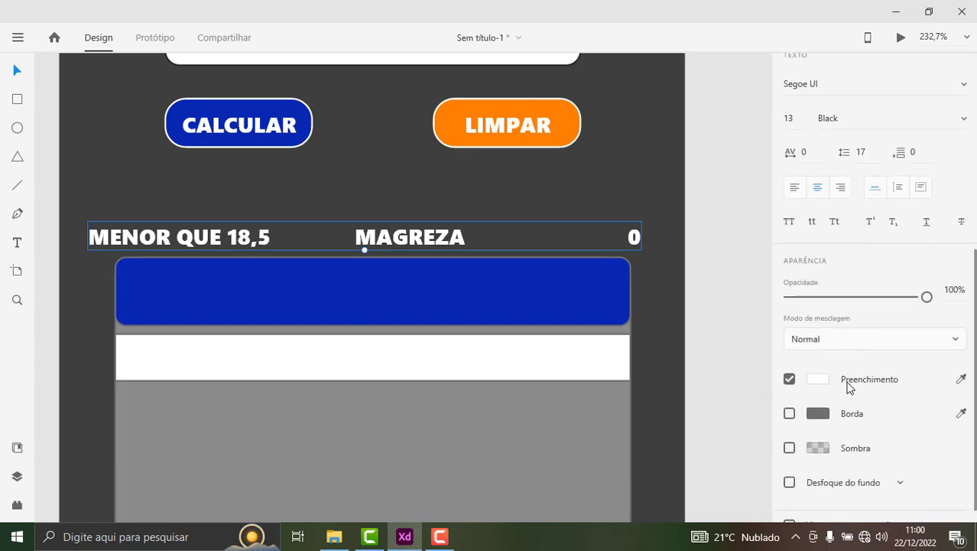
{"action": "scroll", "coordinate": [851, 379], "scroll_direction": "up", "scroll_amount": 1}
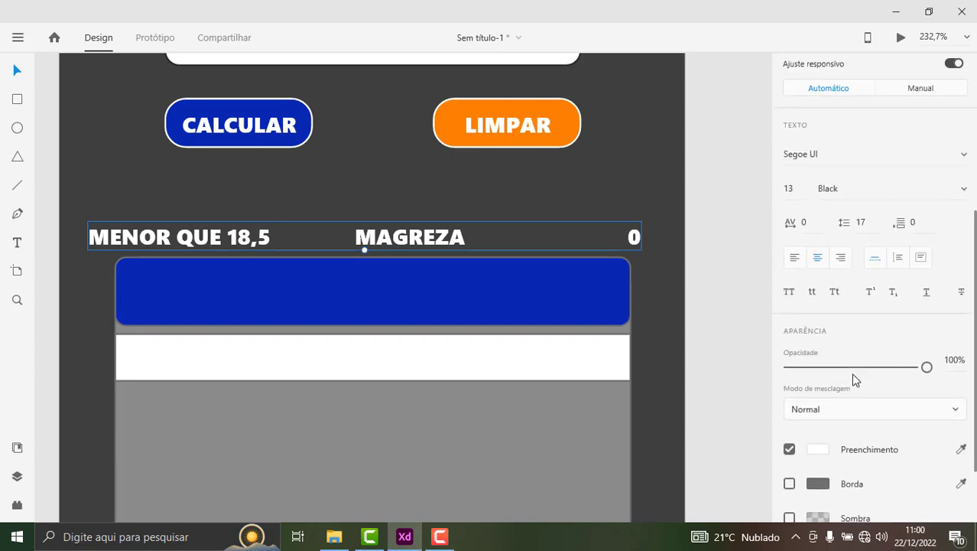
{"action": "scroll", "coordinate": [854, 380], "scroll_direction": "up", "scroll_amount": 1}
{"action": "scroll", "coordinate": [853, 380], "scroll_direction": "up", "scroll_amount": 1}
{"action": "scroll", "coordinate": [854, 379], "scroll_direction": "up", "scroll_amount": 1}
{"action": "scroll", "coordinate": [854, 382], "scroll_direction": "down", "scroll_amount": 3}
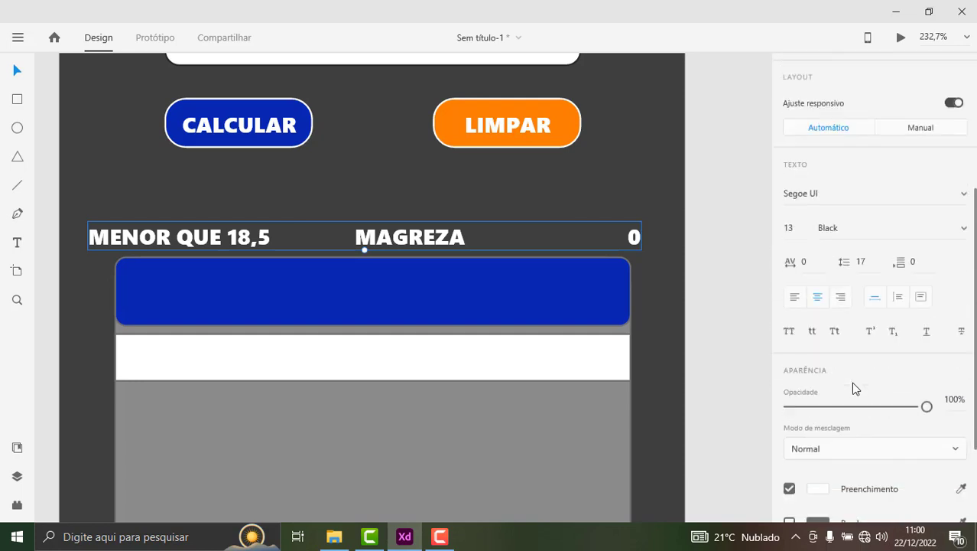
{"action": "scroll", "coordinate": [854, 386], "scroll_direction": "down", "scroll_amount": 2}
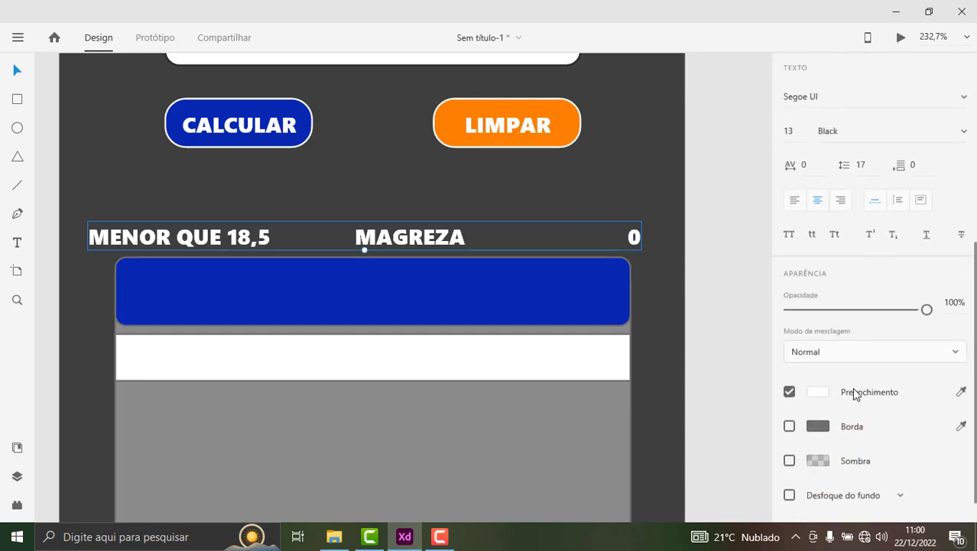
Step: Make the row's text black (#000000), place it on the white bar, and shrink it to size 10
{"action": "left_click", "coordinate": [816, 382]}
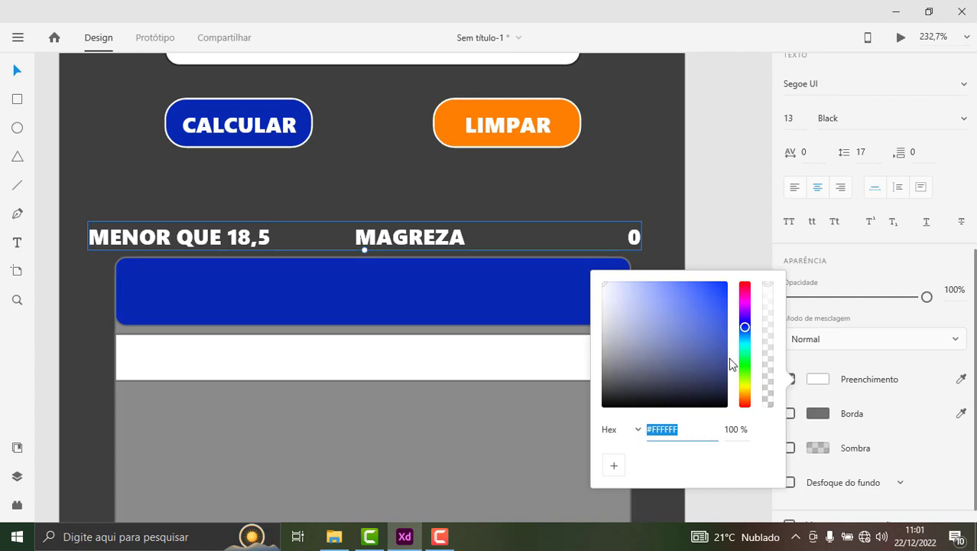
{"action": "left_click_drag", "start_coordinate": [676, 370], "coordinate": [568, 432]}
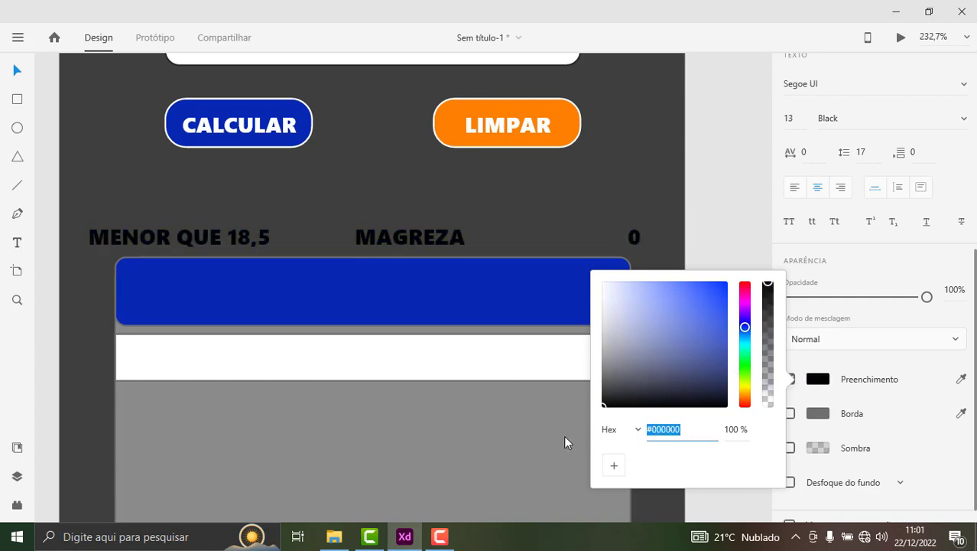
{"action": "left_click_drag", "start_coordinate": [403, 227], "coordinate": [409, 367]}
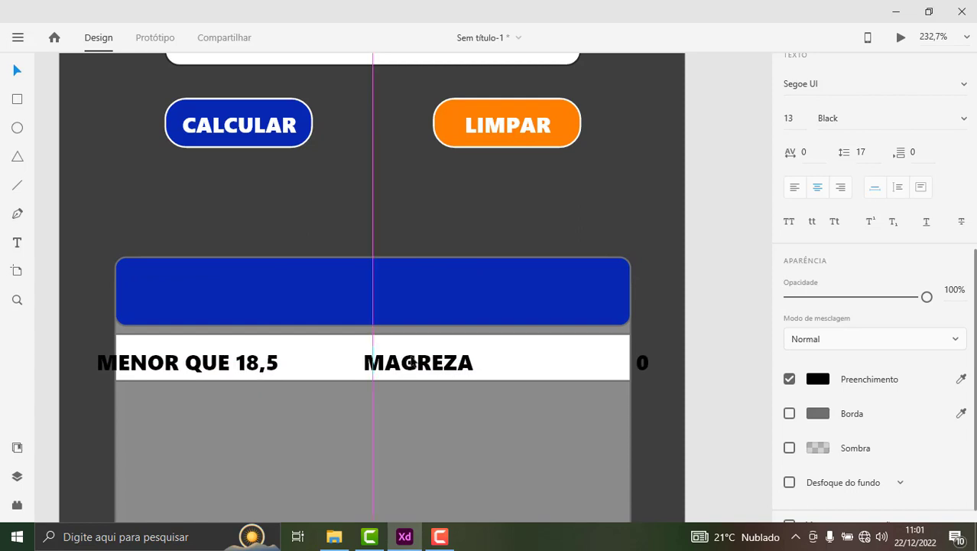
{"action": "left_click_drag", "start_coordinate": [409, 367], "coordinate": [412, 363]}
{"action": "left_click_drag", "start_coordinate": [376, 372], "coordinate": [409, 361]}
{"action": "left_click", "coordinate": [543, 200]}
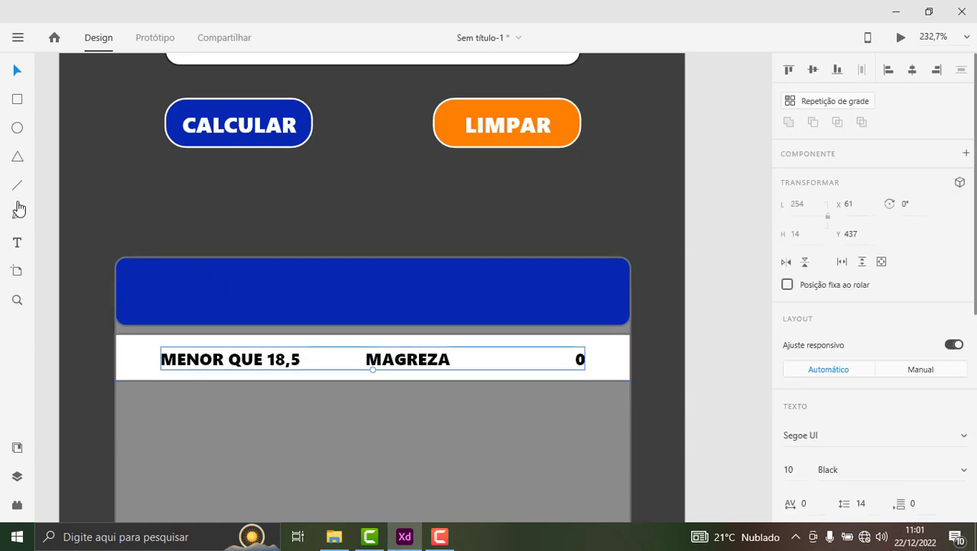
Step: Widen the gaps between 18,5, MAGREZA and 0 in the text row
{"action": "left_click", "coordinate": [17, 243]}
{"action": "left_click", "coordinate": [310, 361]}
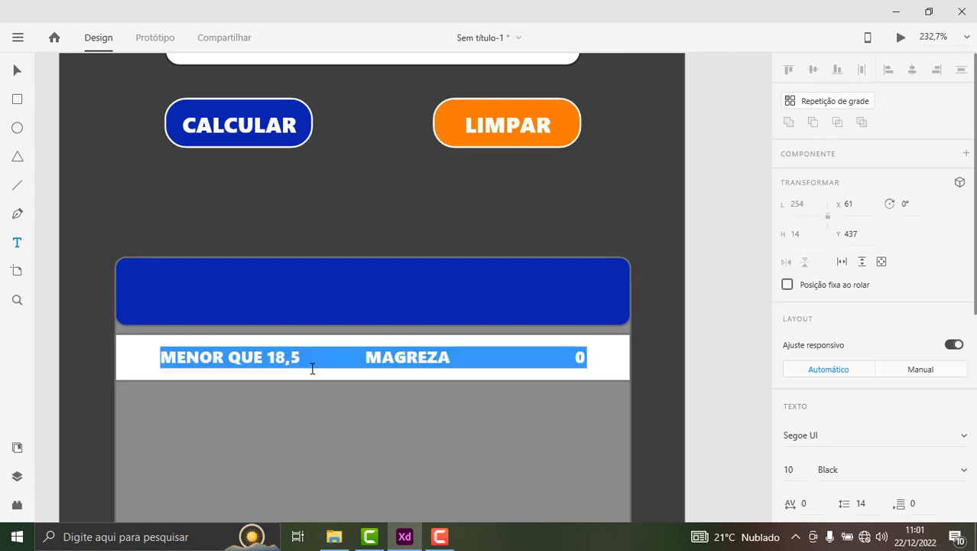
{"action": "left_click", "coordinate": [483, 363]}
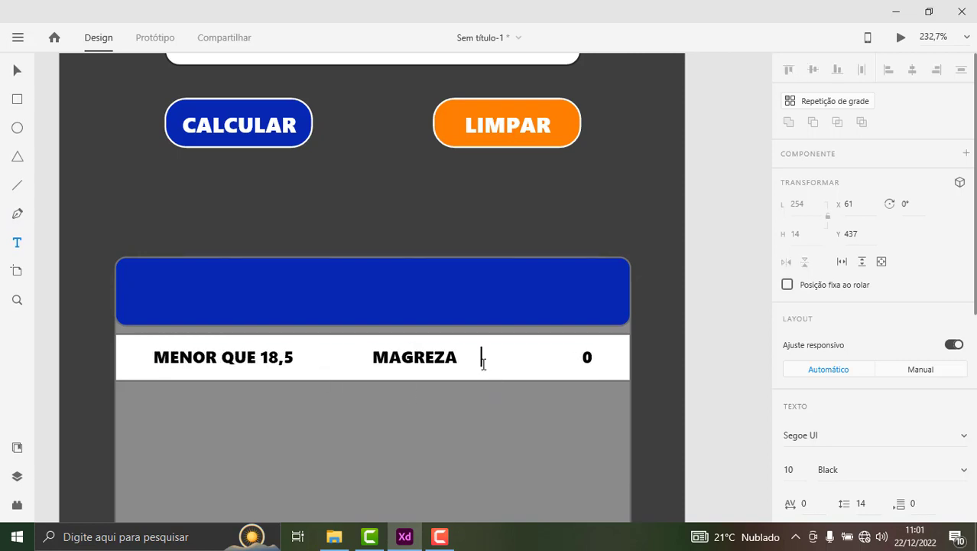
{"action": "left_click", "coordinate": [340, 369]}
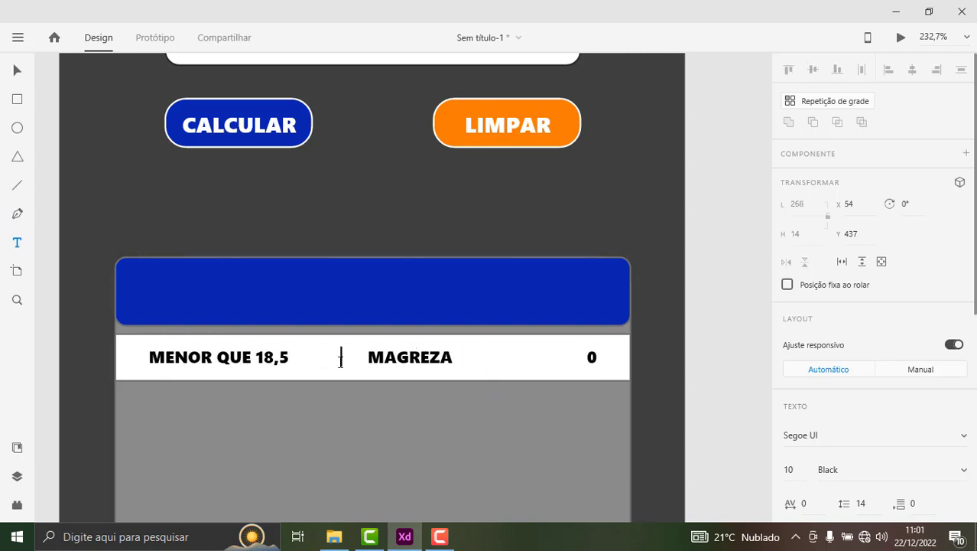
{"action": "key", "text": "Escape"}
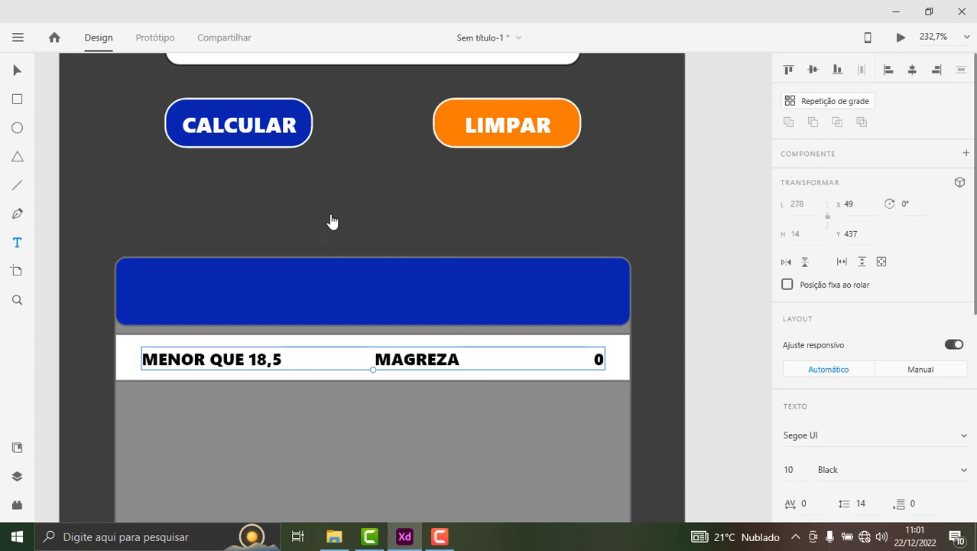
Step: Make the white row strip shorter to fit the text row
{"action": "scroll", "coordinate": [362, 247], "scroll_direction": "down", "scroll_amount": 1}
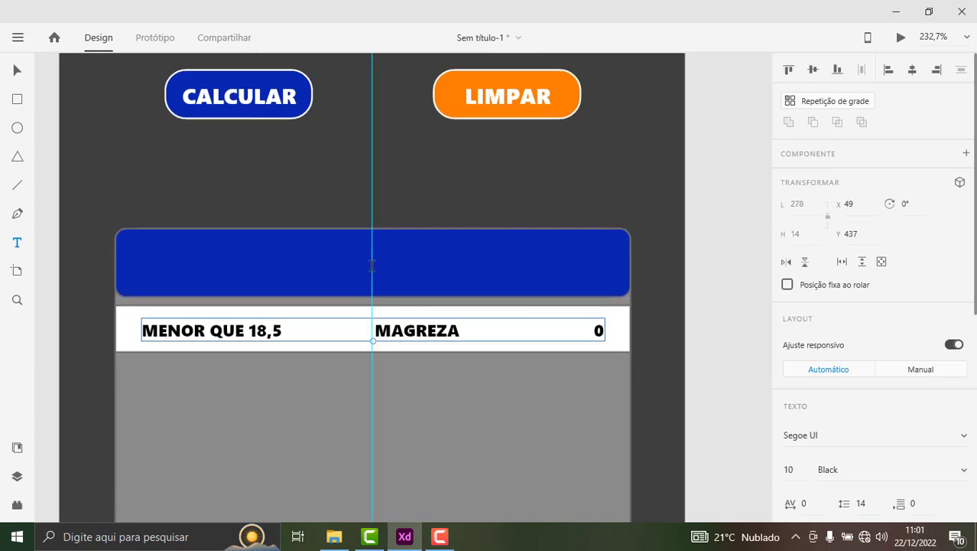
{"action": "scroll", "coordinate": [362, 247], "scroll_direction": "down", "scroll_amount": 1}
{"action": "scroll", "coordinate": [293, 256], "scroll_direction": "down", "scroll_amount": 1}
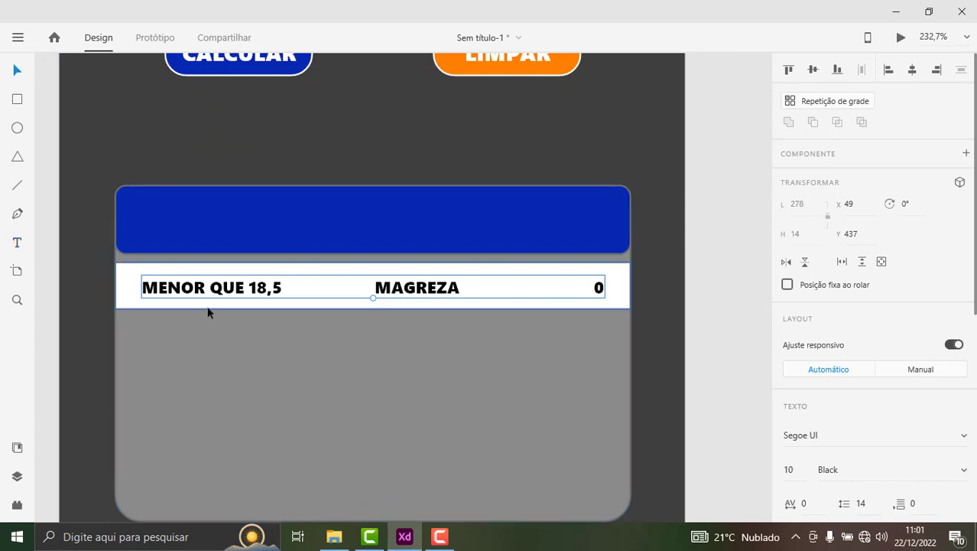
{"action": "key", "text": "Escape"}
{"action": "left_click_drag", "start_coordinate": [373, 309], "coordinate": [375, 288]}
{"action": "double_click", "coordinate": [376, 296]}
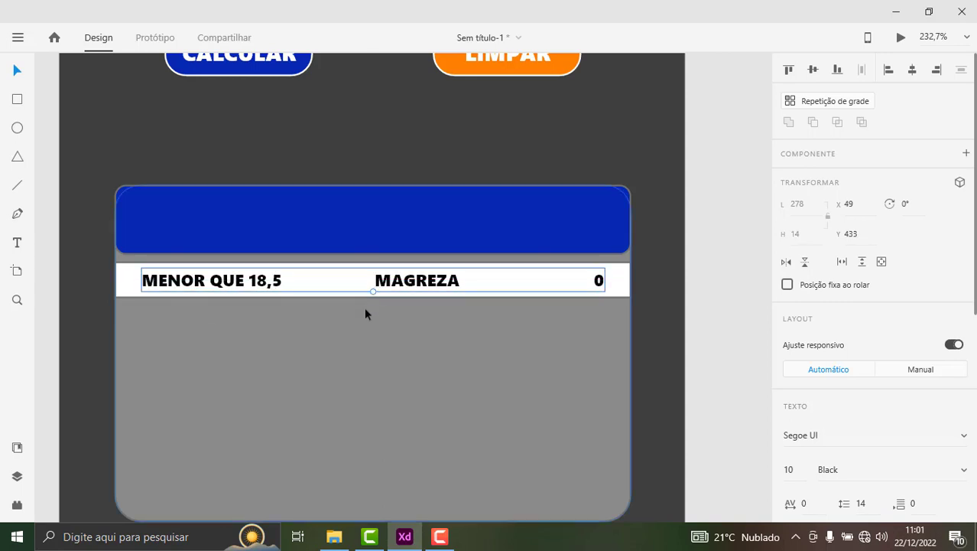
Step: Centre the text vertically inside the white row and select the row with its text
{"action": "left_click_drag", "start_coordinate": [101, 253], "coordinate": [642, 309]}
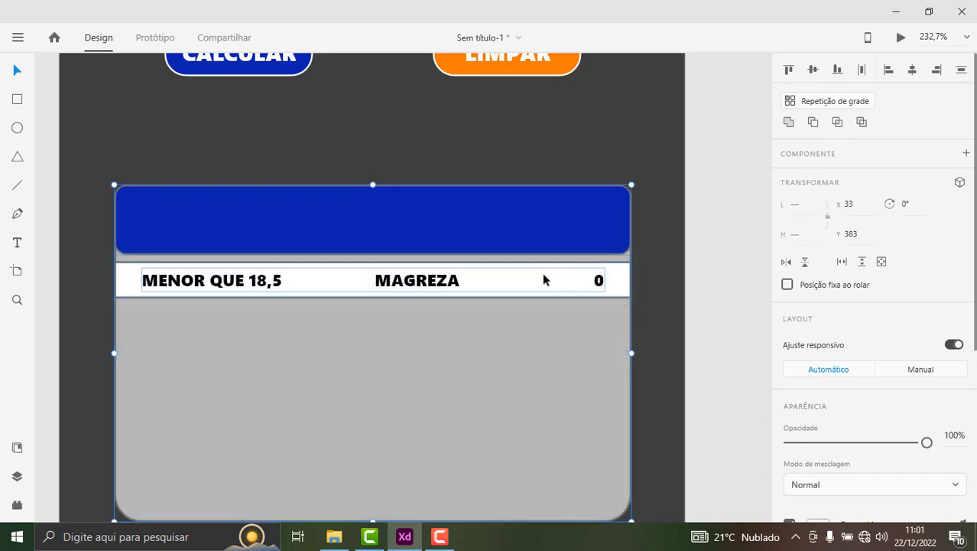
{"action": "double_click", "coordinate": [534, 275]}
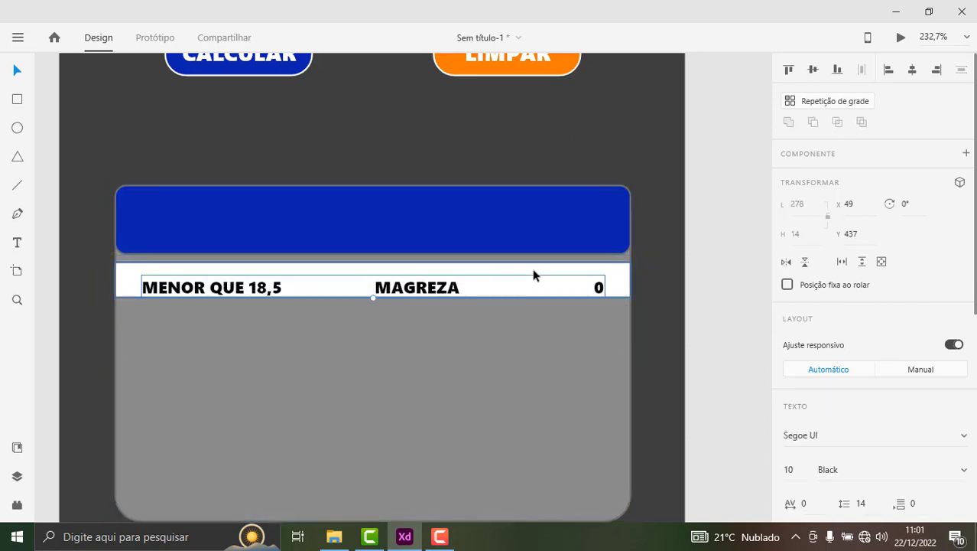
{"action": "key", "text": "Escape"}
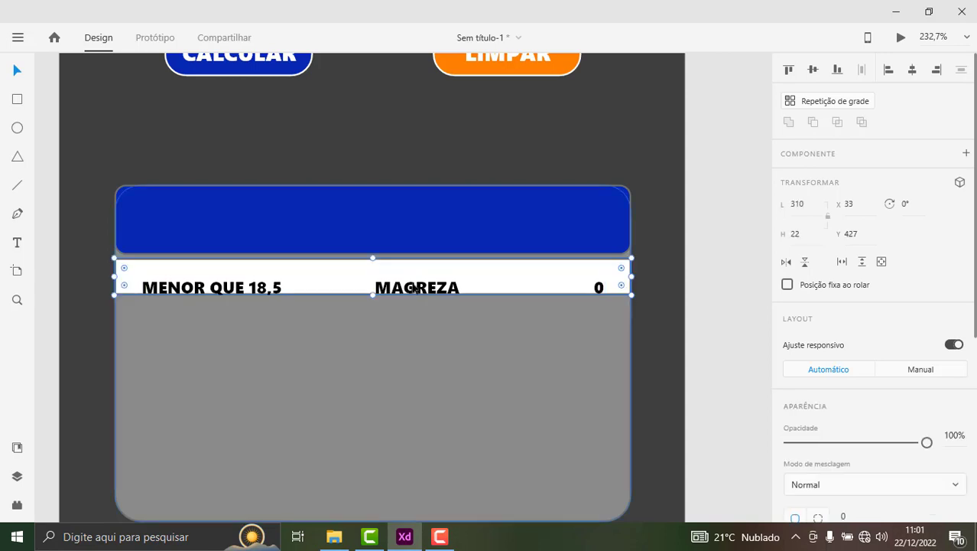
{"action": "double_click", "coordinate": [400, 286]}
{"action": "left_click_drag", "start_coordinate": [399, 287], "coordinate": [397, 288]}
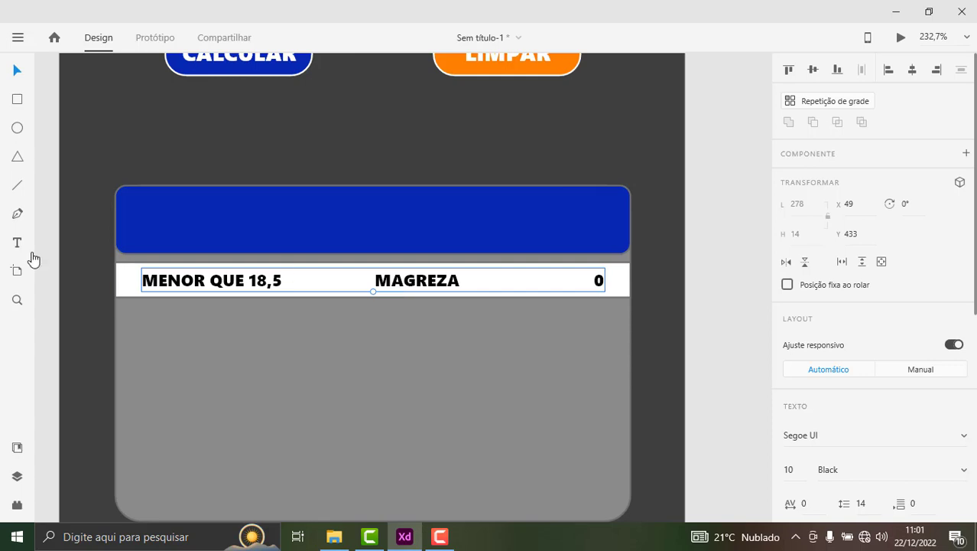
{"action": "left_click", "coordinate": [119, 287], "text": "shift"}
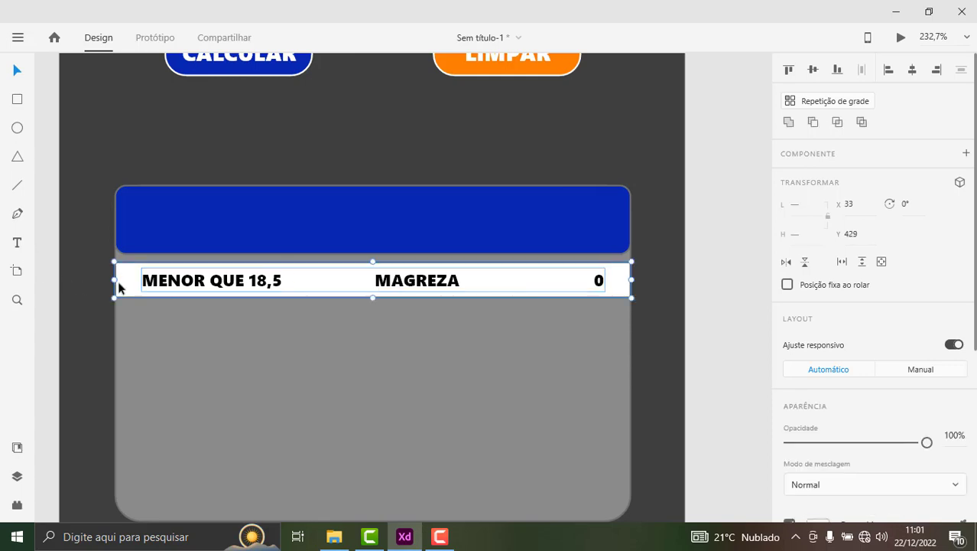
Step: Duplicate the table row and make the top copy's text blue
{"action": "mouse_move", "coordinate": [301, 282]}
{"action": "left_mouse_down"}
{"action": "mouse_move", "coordinate": [297, 322]}
{"action": "mouse_move", "coordinate": [297, 312]}
{"action": "left_mouse_up"}
{"action": "left_click", "coordinate": [346, 151]}
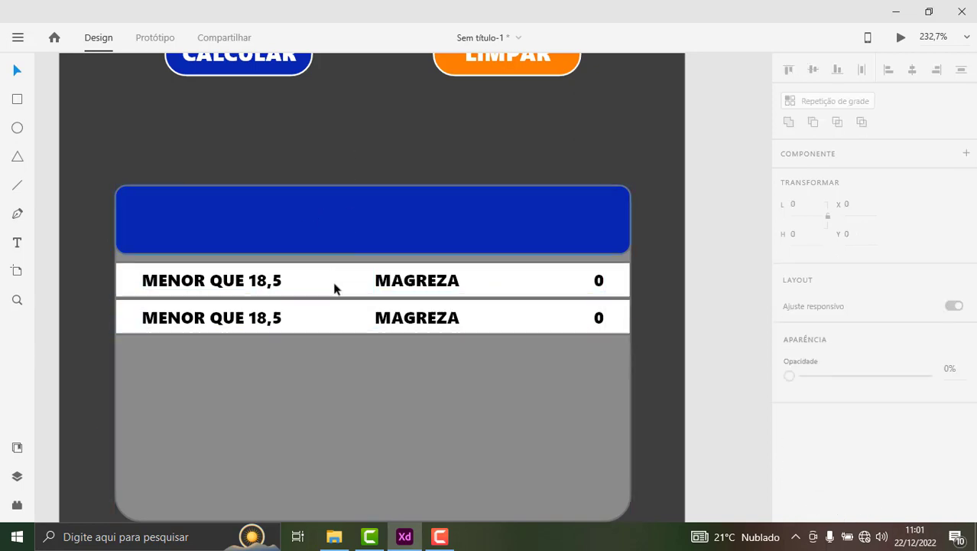
{"action": "double_click", "coordinate": [378, 281]}
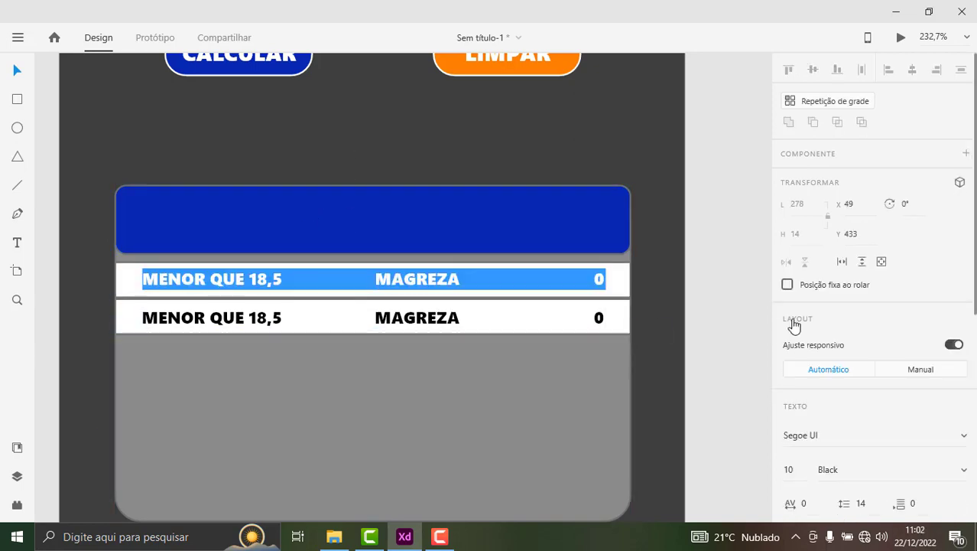
{"action": "scroll", "coordinate": [812, 387], "scroll_direction": "down", "scroll_amount": 5}
{"action": "scroll", "coordinate": [807, 413], "scroll_direction": "down", "scroll_amount": 2}
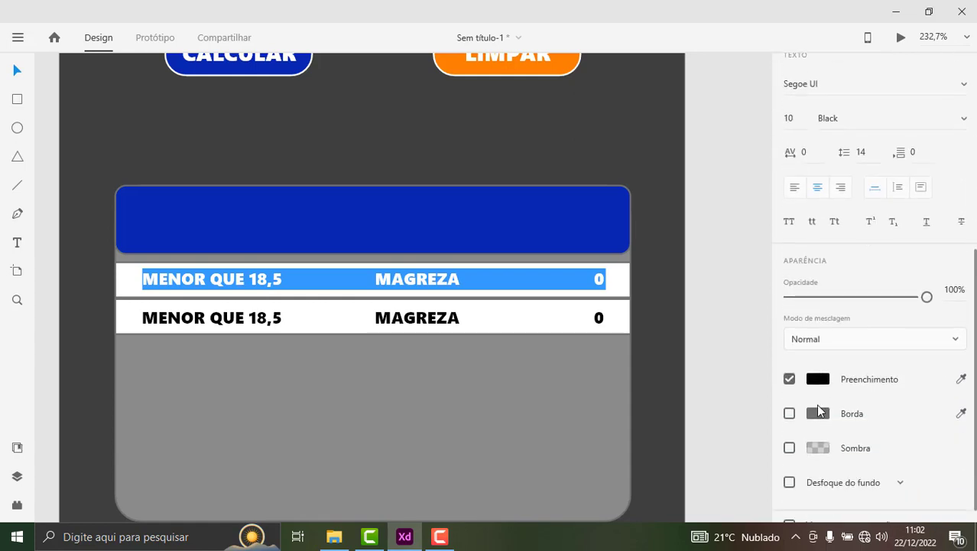
{"action": "left_click", "coordinate": [817, 379]}
{"action": "left_click", "coordinate": [710, 315]}
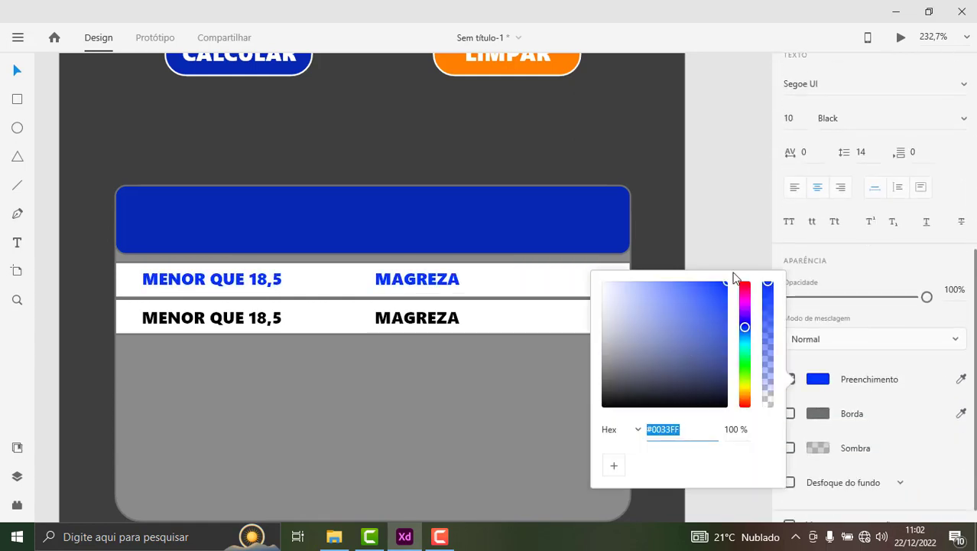
{"action": "left_click", "coordinate": [169, 279]}
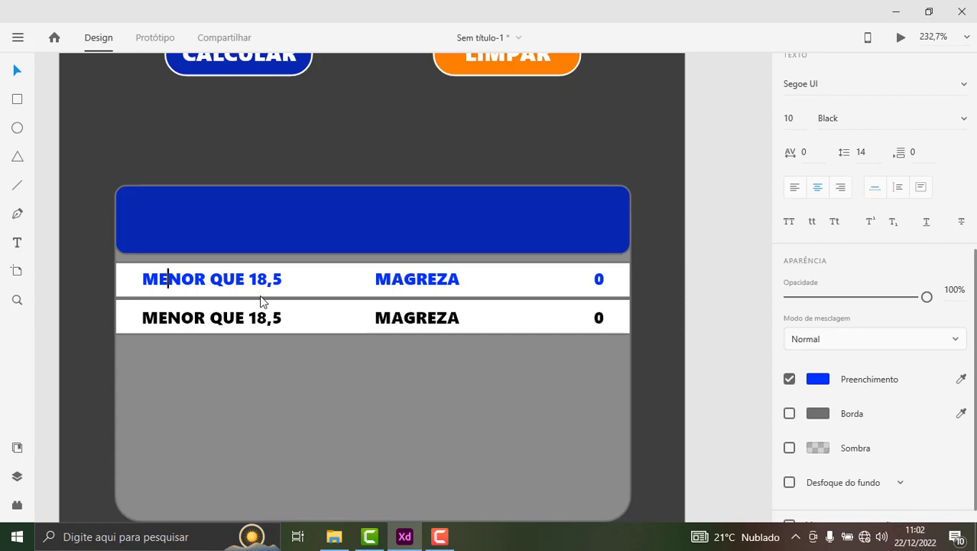
Step: Replace MENOR QUE 18,5 with IMC and MAGREZA with CLASSIFICAÇÃO in the top row
{"action": "left_click_drag", "start_coordinate": [273, 278], "coordinate": [182, 278]}
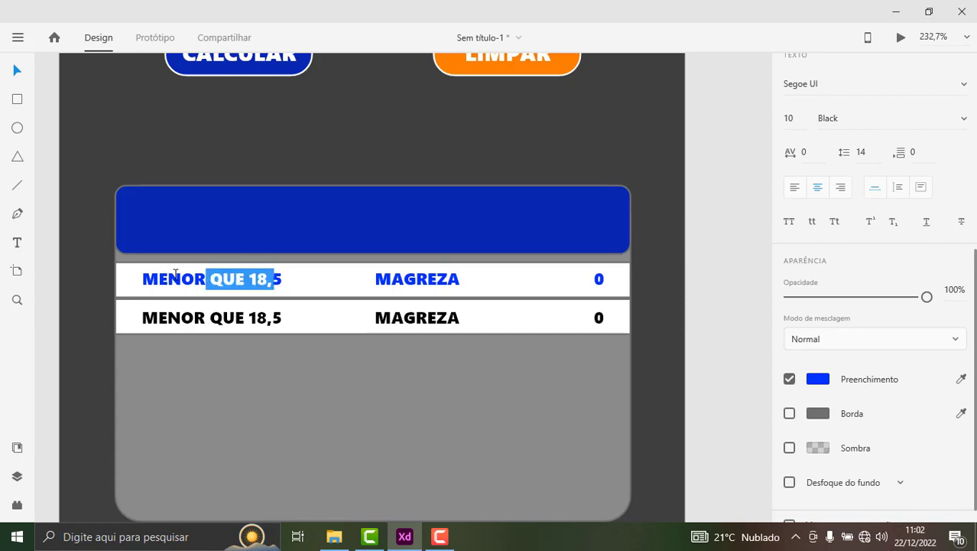
{"action": "left_click", "coordinate": [288, 280]}
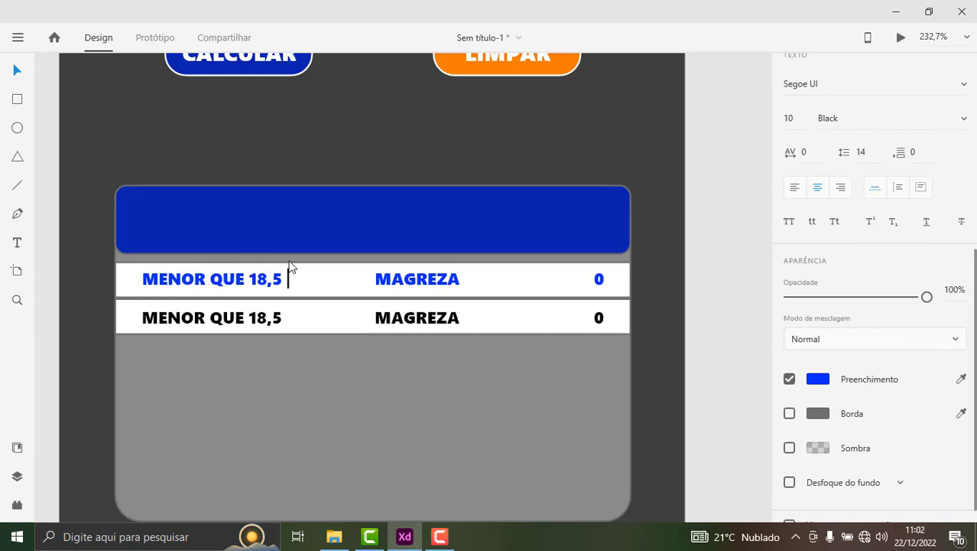
{"action": "key", "text": "BackSpace"}
{"action": "key", "text": "BackSpace"}
{"action": "key", "text": "BackSpace"}
{"action": "key", "text": "BackSpace"}
{"action": "key", "text": "BackSpace"}
{"action": "key", "text": "BackSpace"}
{"action": "key", "text": "BackSpace"}
{"action": "key", "text": "BackSpace"}
{"action": "key", "text": "BackSpace"}
{"action": "key", "text": "BackSpace"}
{"action": "key", "text": "BackSpace"}
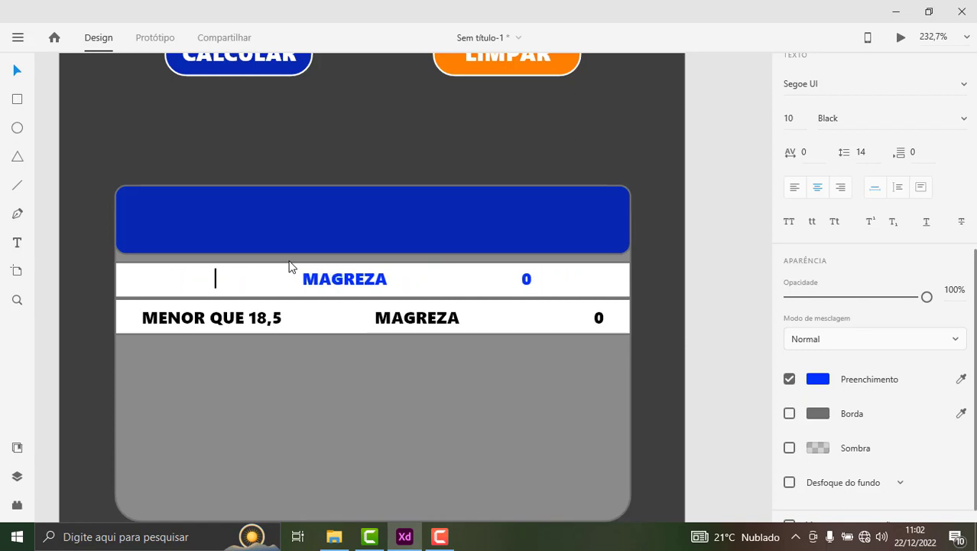
{"action": "type", "text": "IMC"}
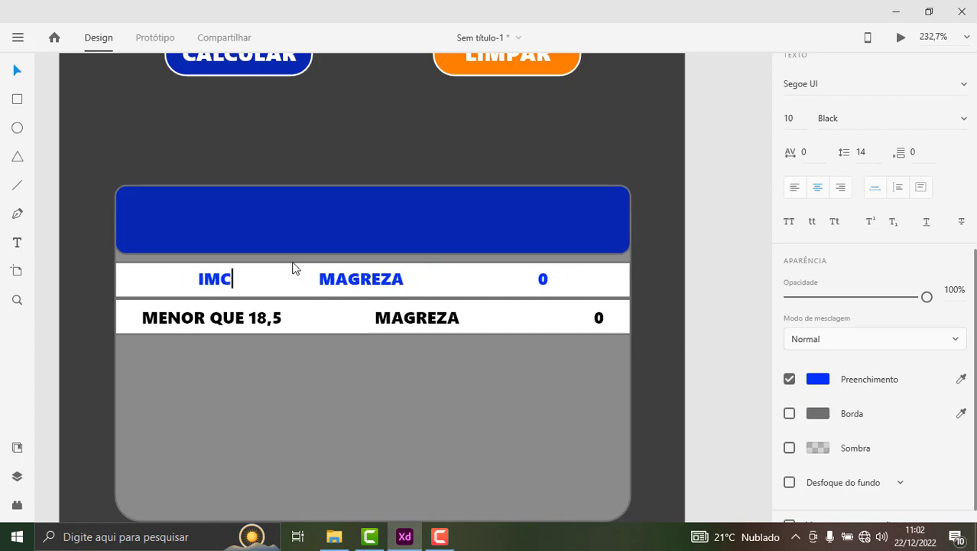
{"action": "left_click", "coordinate": [321, 277]}
{"action": "left_click_drag", "start_coordinate": [409, 284], "coordinate": [308, 275]}
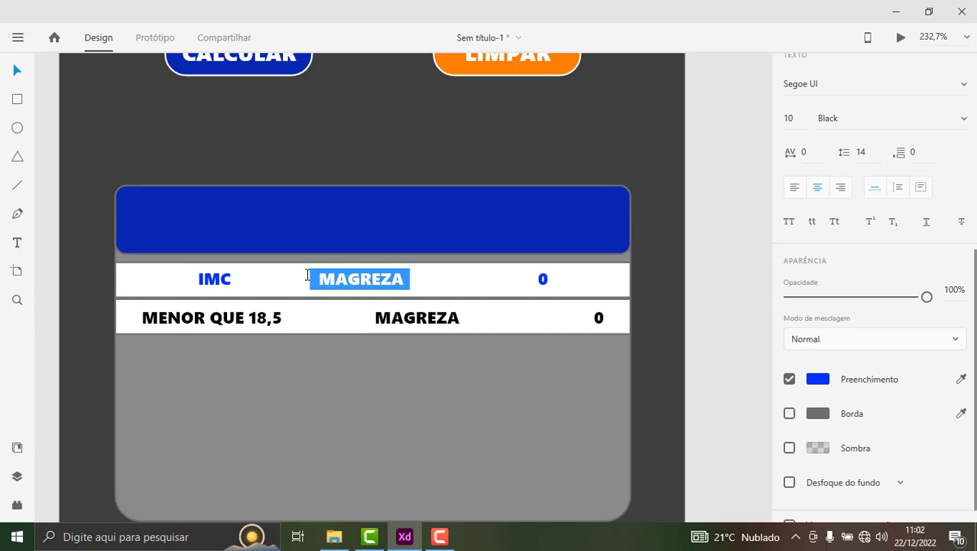
{"action": "type", "text": "CLASS"}
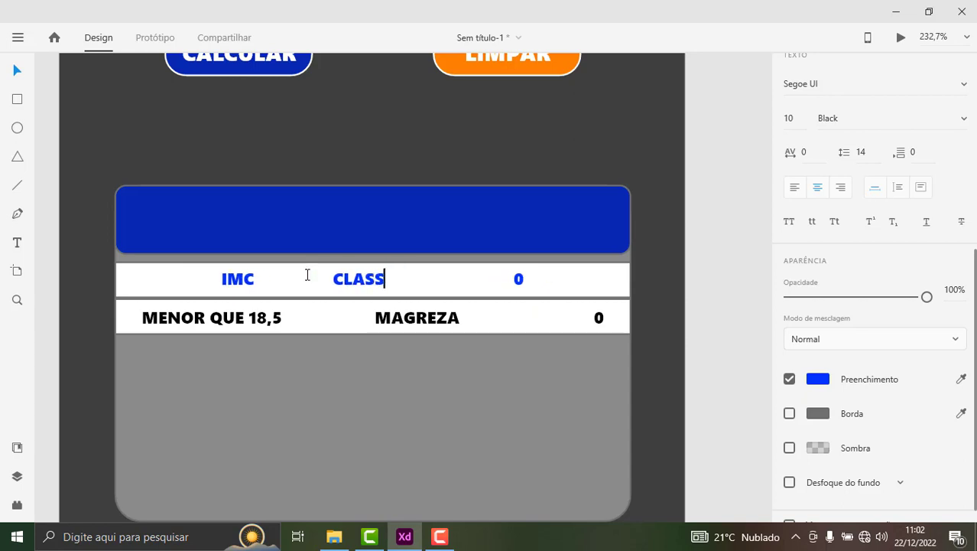
{"action": "type", "text": "IFICAÇ"}
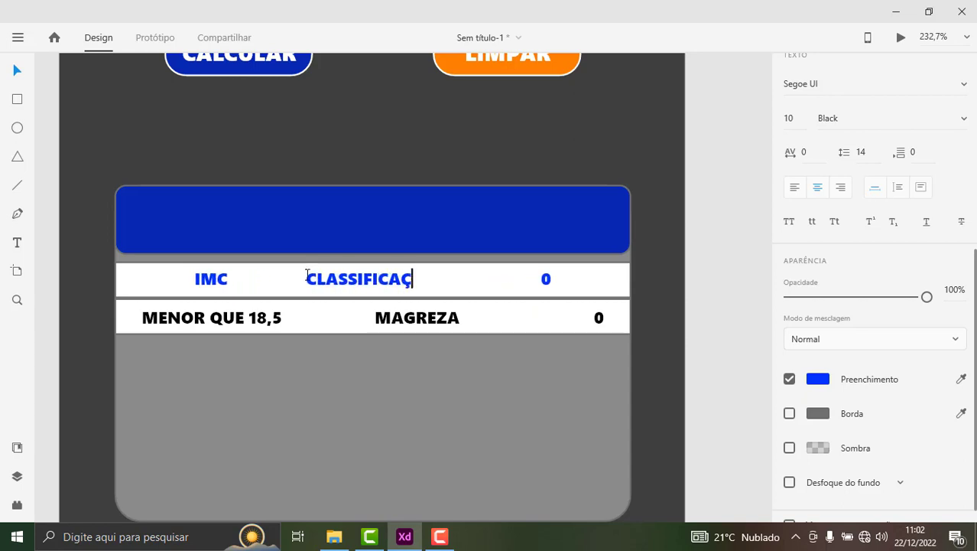
{"action": "type", "text": "ÃO"}
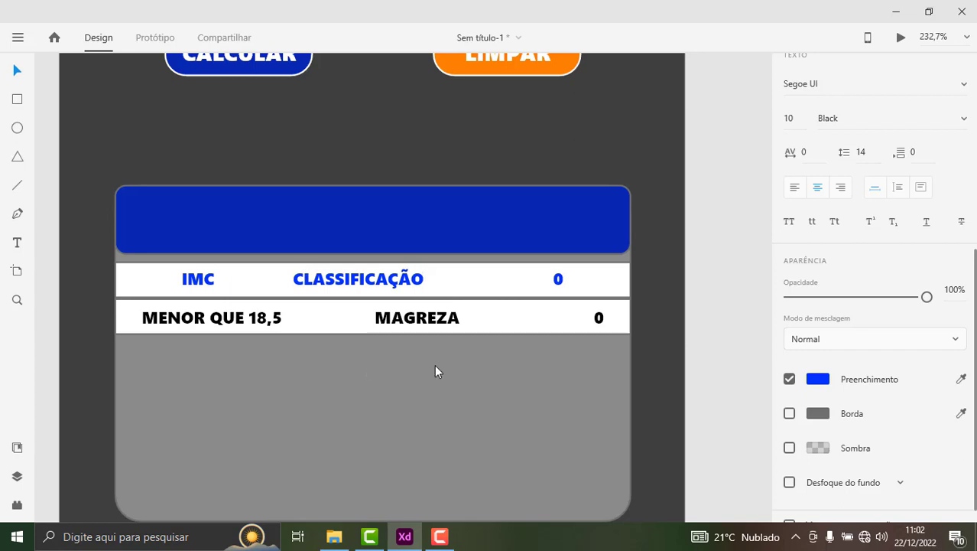
Step: Replace the 0 with OBESIDADE(GRAU) and trim the spaces before it
{"action": "left_click", "coordinate": [555, 281]}
{"action": "key", "text": "BackSpace"}
{"action": "type", "text": "OBR"}
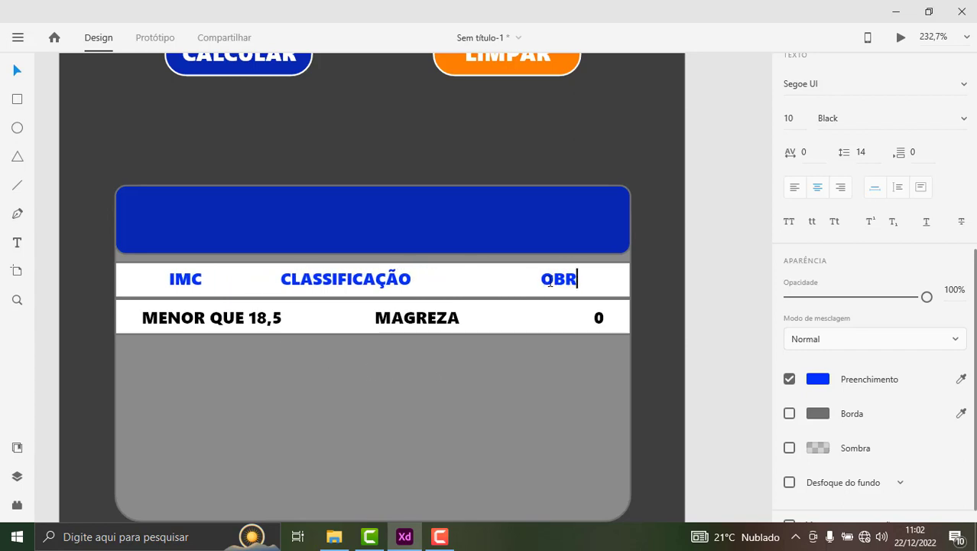
{"action": "key", "text": "BackSpace"}
{"action": "type", "text": "ESIDADE"}
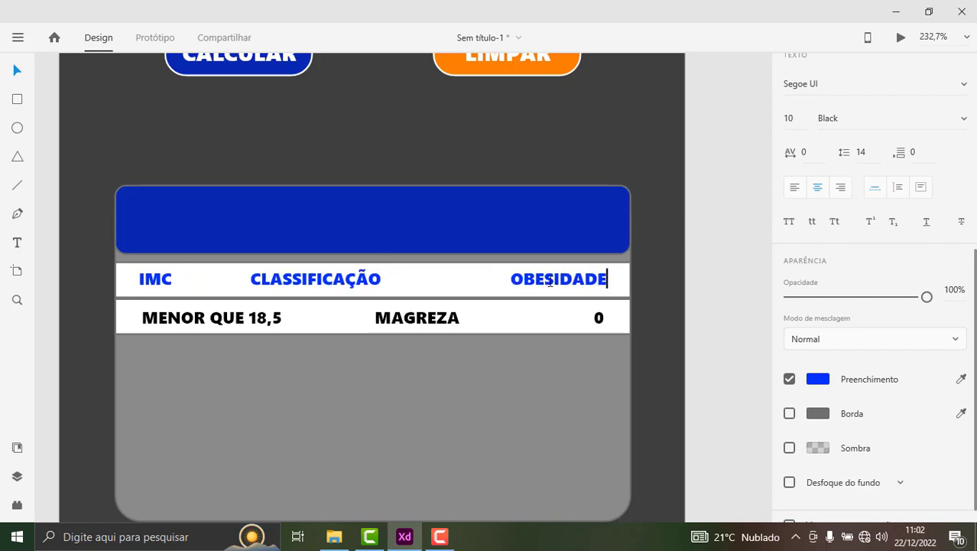
{"action": "type", "text": "("}
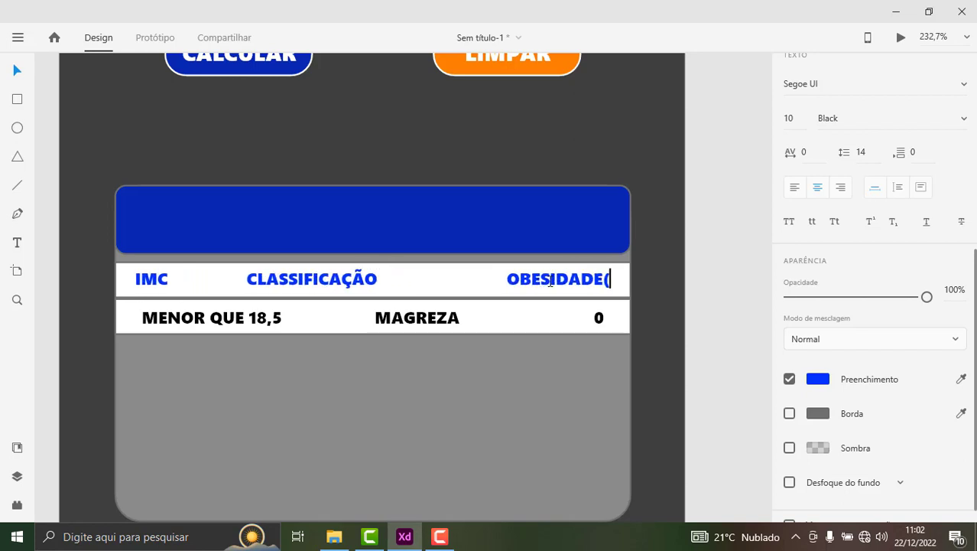
{"action": "type", "text": "GR"}
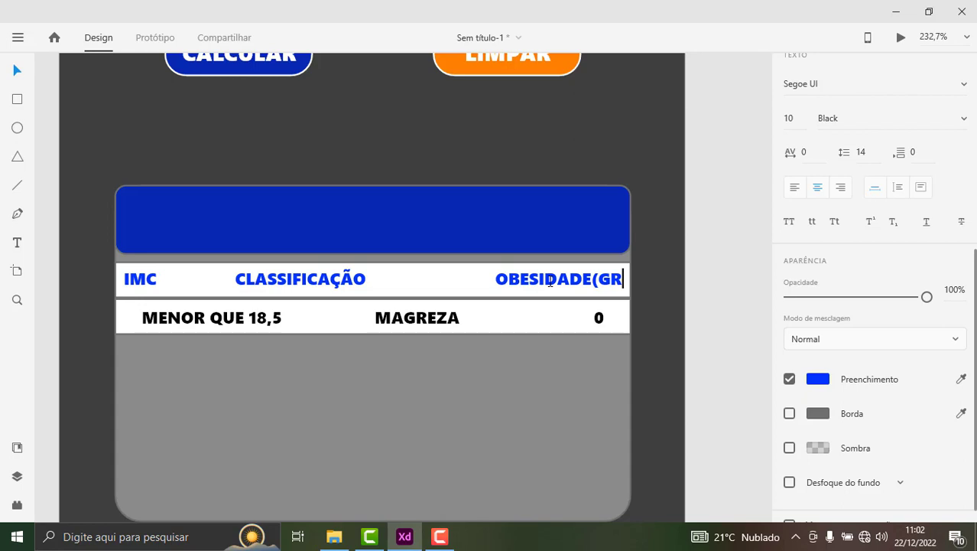
{"action": "type", "text": "A"}
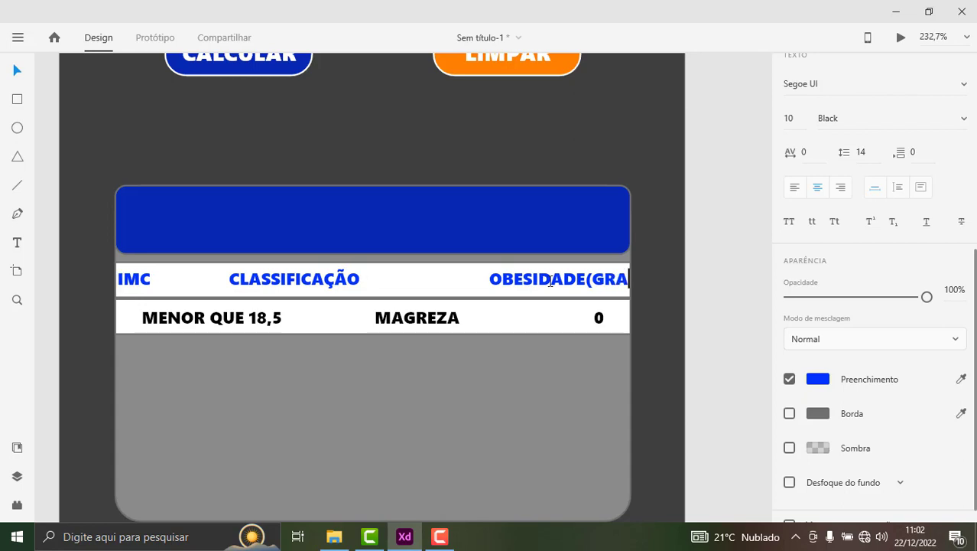
{"action": "type", "text": "U)"}
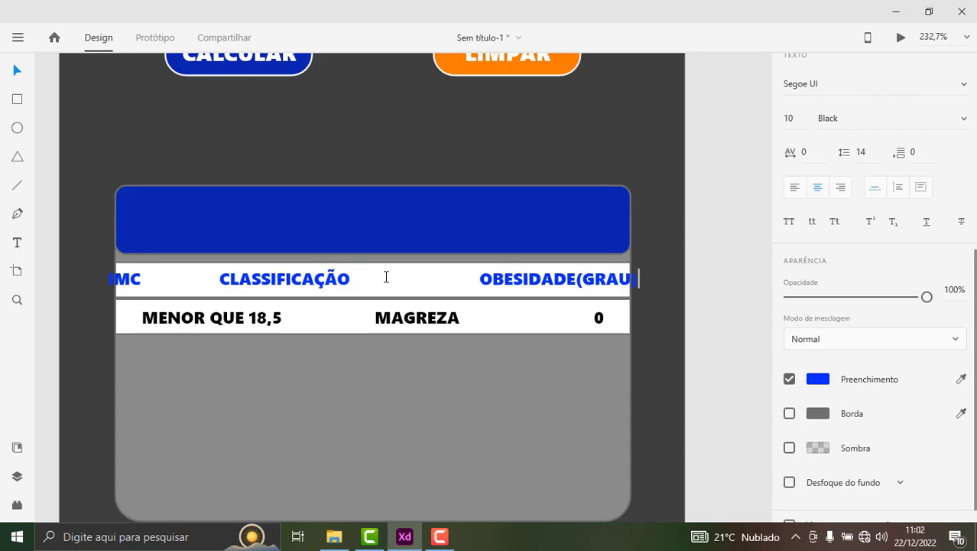
{"action": "left_click", "coordinate": [476, 279]}
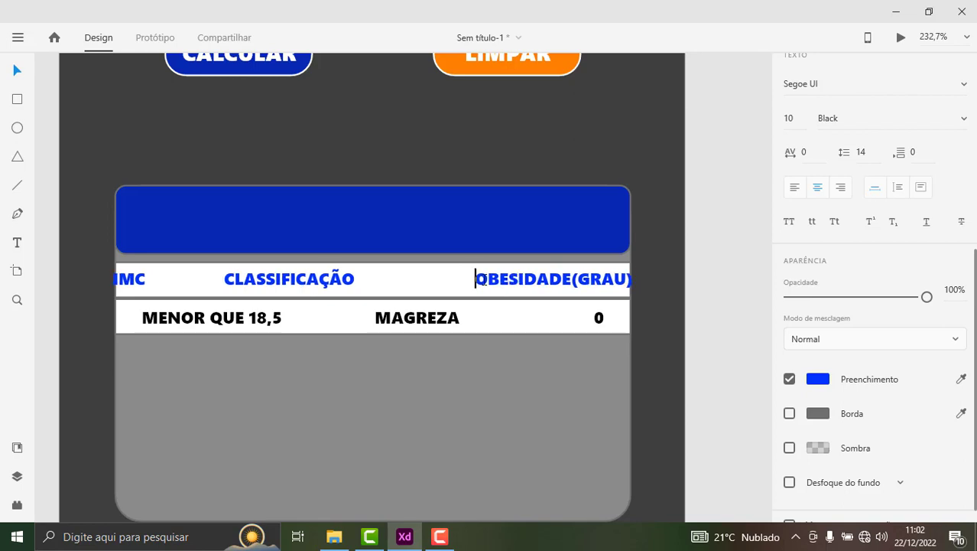
{"action": "key", "text": "BackSpace"}
{"action": "key", "text": "BackSpace"}
{"action": "key", "text": "BackSpace"}
{"action": "key", "text": "BackSpace"}
{"action": "key", "text": "BackSpace"}
{"action": "key", "text": "BackSpace"}
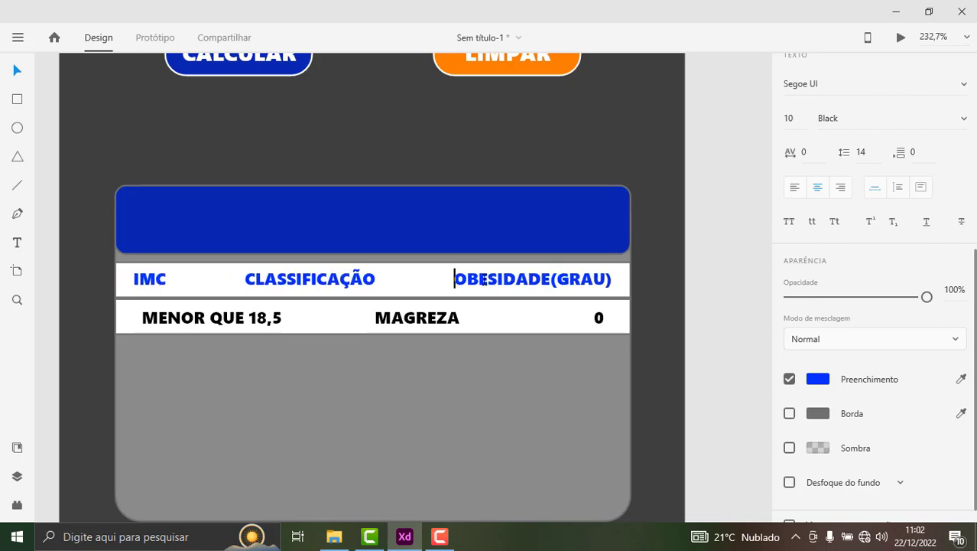
{"action": "key", "text": "BackSpace"}
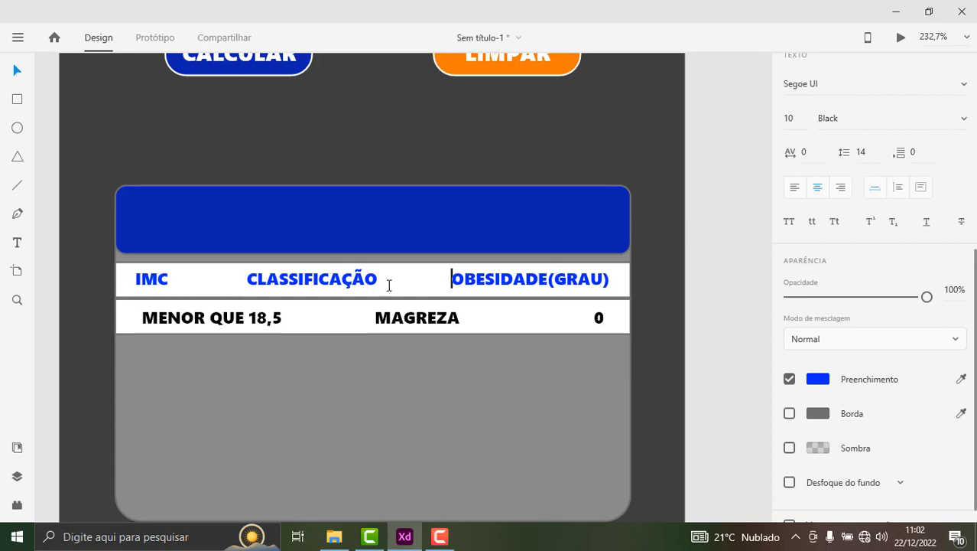
{"action": "left_click", "coordinate": [176, 279]}
{"action": "left_click", "coordinate": [449, 278]}
Step: Move the header text above the blue box and select the emptied white row
{"action": "left_click", "coordinate": [17, 69]}
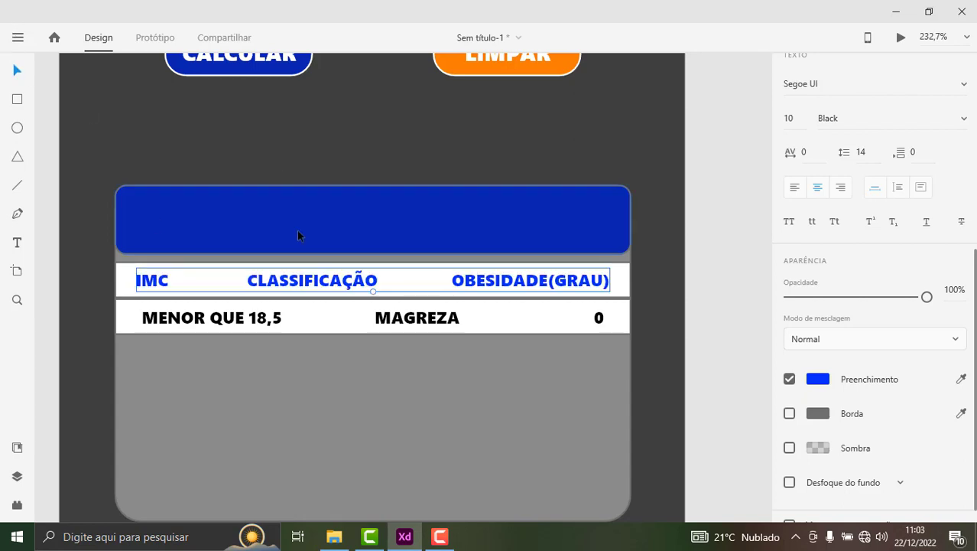
{"action": "left_click_drag", "start_coordinate": [321, 281], "coordinate": [342, 139]}
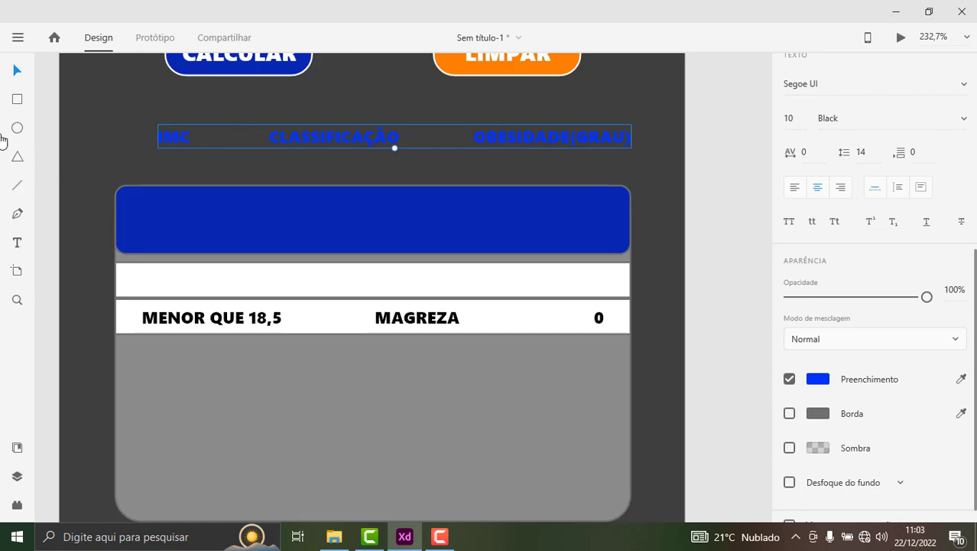
{"action": "left_click", "coordinate": [322, 276]}
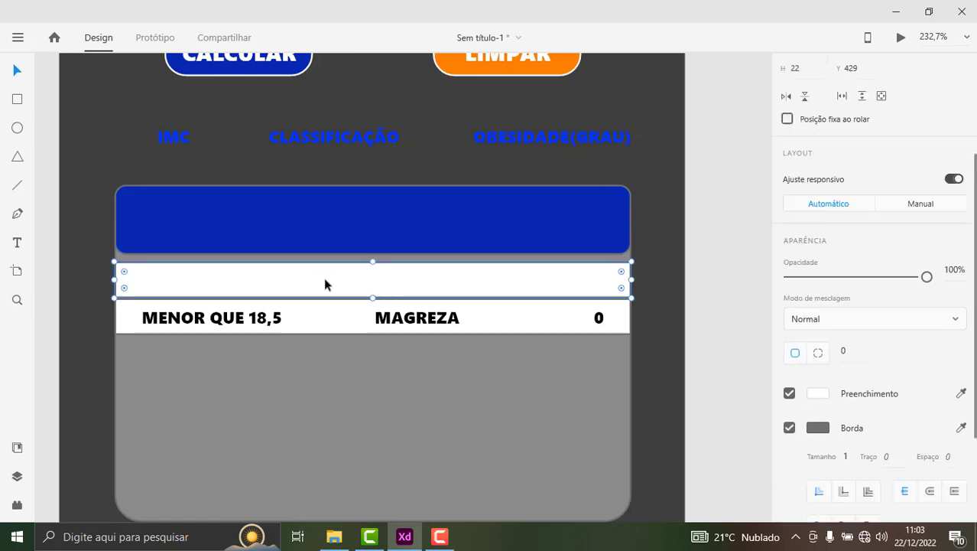
{"action": "left_click", "coordinate": [356, 385]}
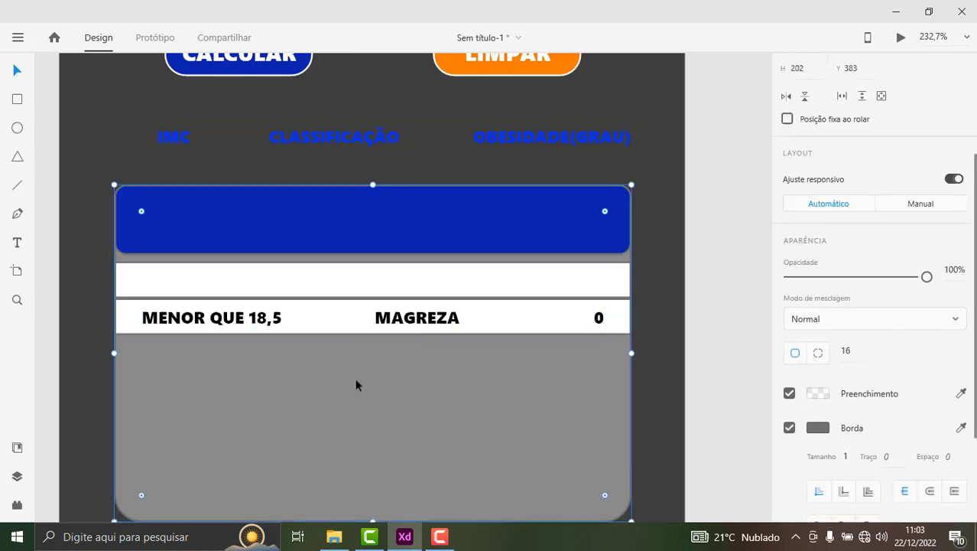
{"action": "left_click", "coordinate": [329, 327]}
{"action": "left_click", "coordinate": [327, 295]}
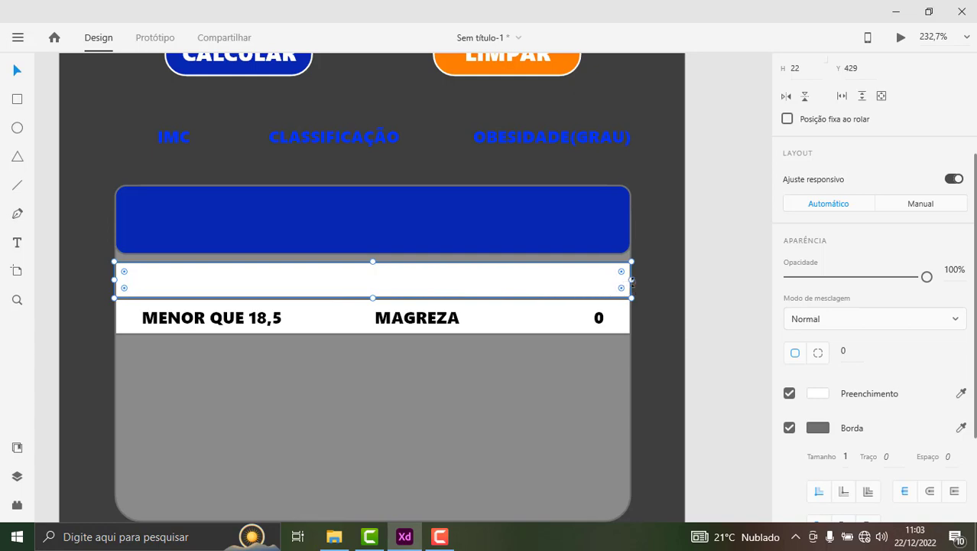
Step: Reshape the white row into a tall narrow left column
{"action": "mouse_move", "coordinate": [631, 281]}
{"action": "left_mouse_down"}
{"action": "mouse_move", "coordinate": [283, 276]}
{"action": "mouse_move", "coordinate": [293, 276]}
{"action": "left_mouse_up"}
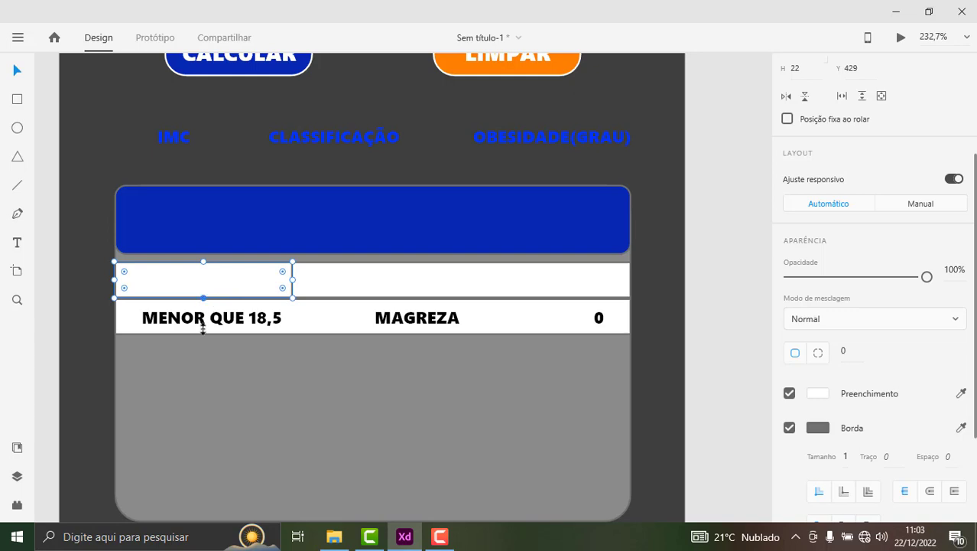
{"action": "left_click_drag", "start_coordinate": [202, 327], "coordinate": [203, 501]}
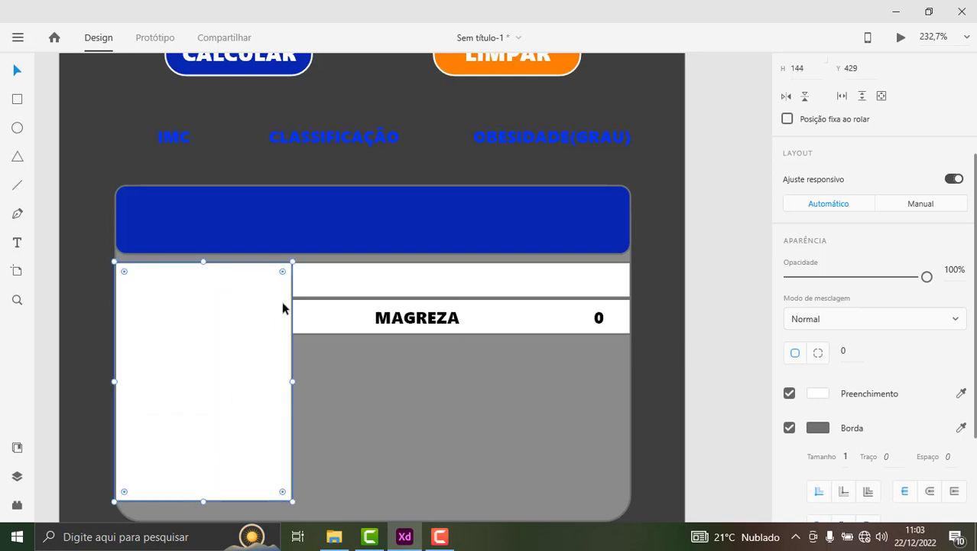
{"action": "left_click", "coordinate": [330, 284]}
{"action": "left_click", "coordinate": [246, 356]}
Step: Copy the column twice to the right to form three 107 × 144 columns, and select all three
{"action": "mouse_move", "coordinate": [239, 375]}
{"action": "left_mouse_down"}
{"action": "mouse_move", "coordinate": [425, 374]}
{"action": "mouse_move", "coordinate": [417, 374]}
{"action": "left_mouse_up"}
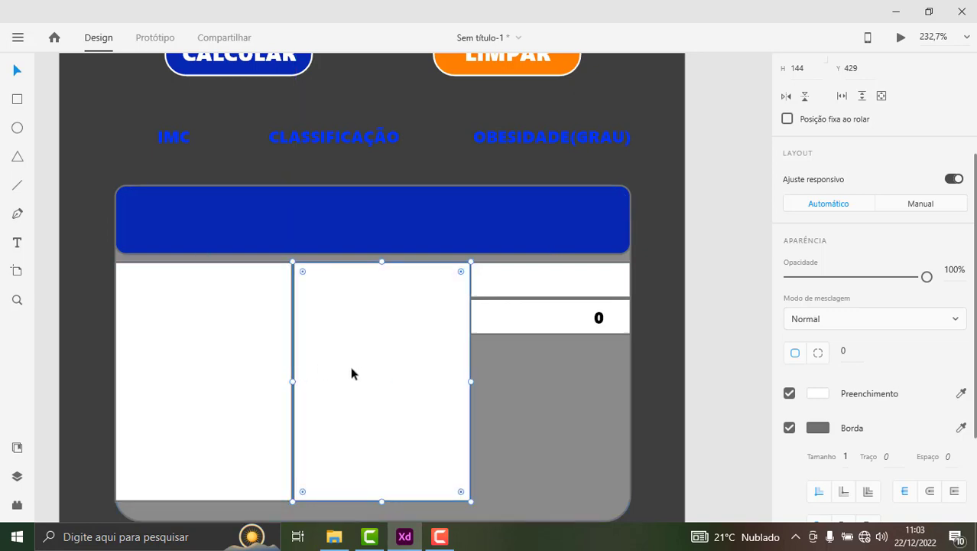
{"action": "mouse_move", "coordinate": [338, 378]}
{"action": "left_mouse_down"}
{"action": "mouse_move", "coordinate": [493, 380]}
{"action": "mouse_move", "coordinate": [494, 370]}
{"action": "left_mouse_up"}
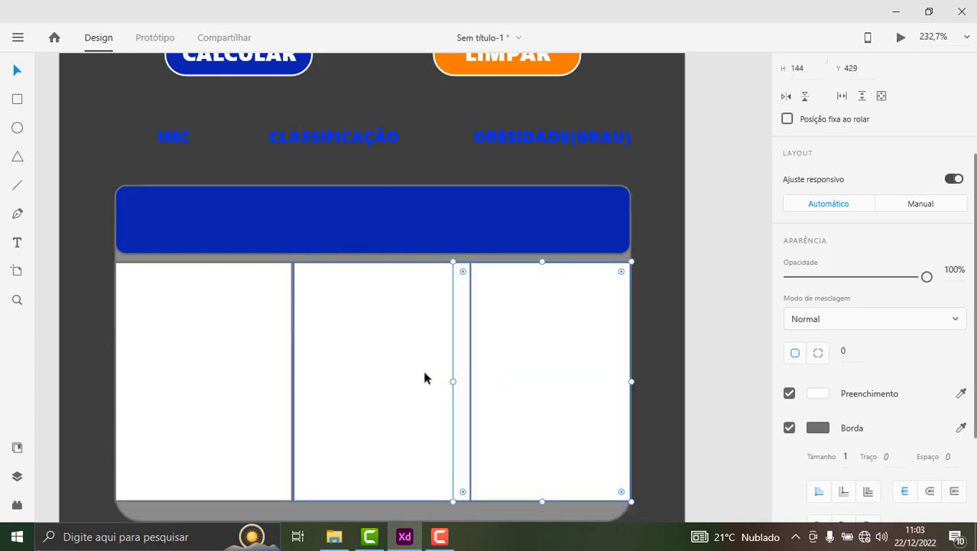
{"action": "left_click", "coordinate": [656, 352]}
{"action": "left_click", "coordinate": [358, 374]}
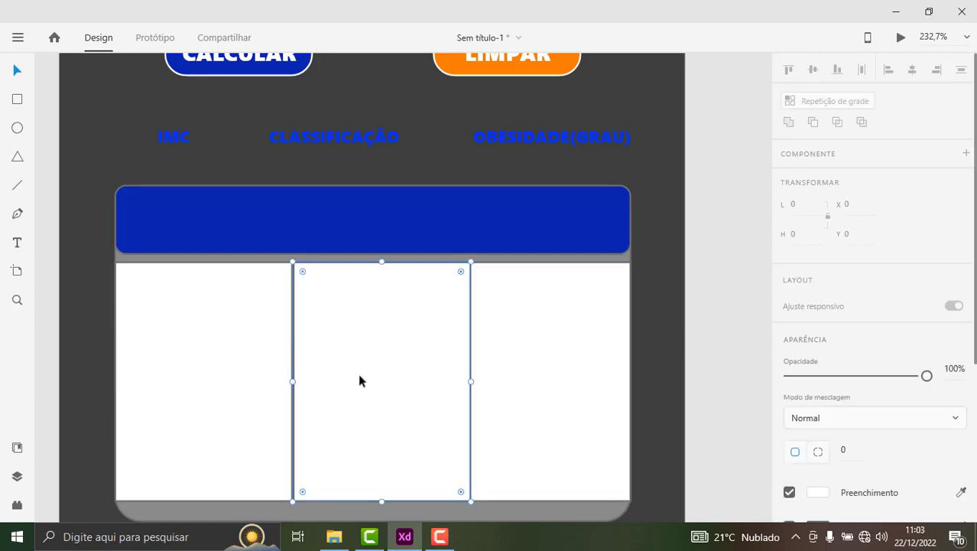
{"action": "key", "text": "Left"}
{"action": "key", "text": "Left"}
{"action": "key", "text": "Left"}
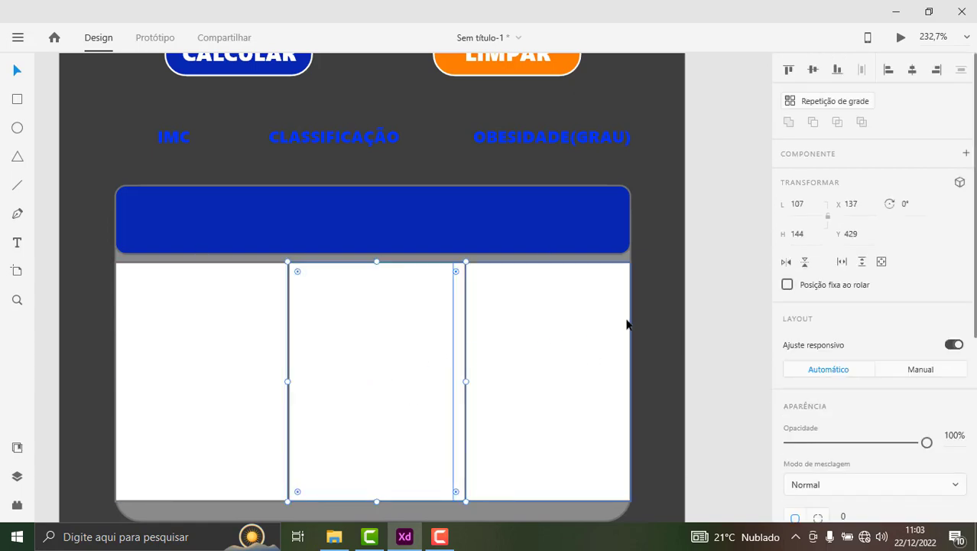
{"action": "left_click", "coordinate": [668, 325]}
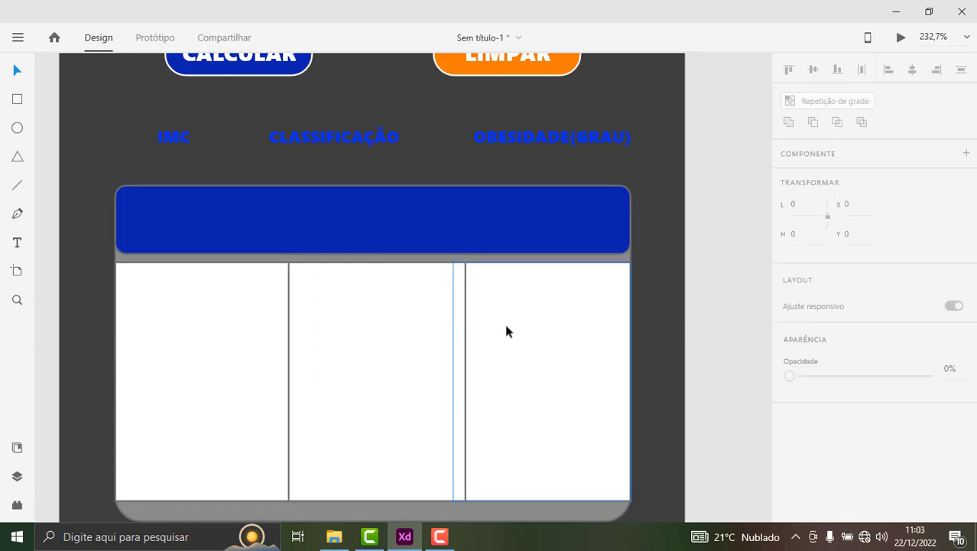
{"action": "left_click", "coordinate": [501, 296]}
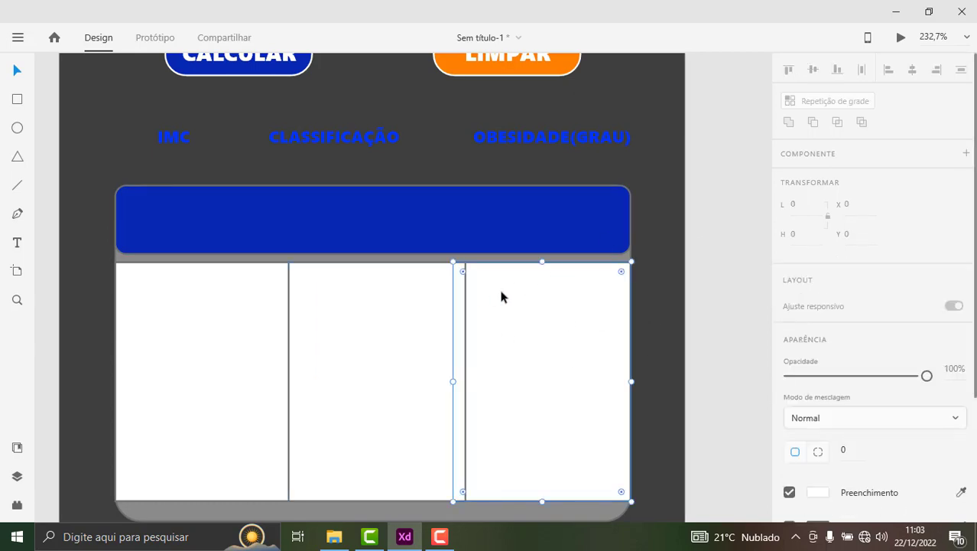
{"action": "left_click", "coordinate": [353, 361], "text": "shift"}
{"action": "left_click", "coordinate": [258, 356], "text": "shift"}
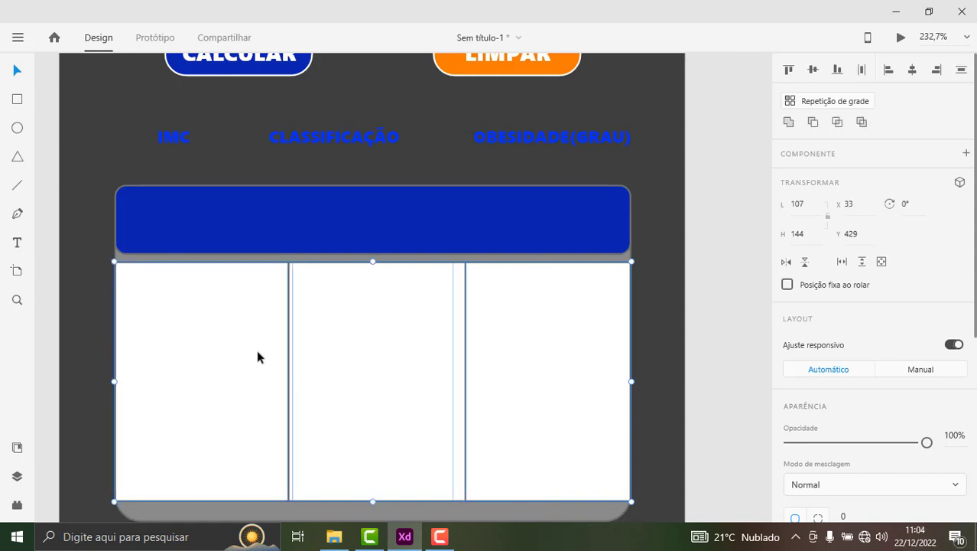
Step: Send the selected column rectangles backward behind the table rows
{"action": "right_click", "coordinate": [494, 348]}
{"action": "key", "text": "Escape"}
{"action": "right_click", "coordinate": [551, 339]}
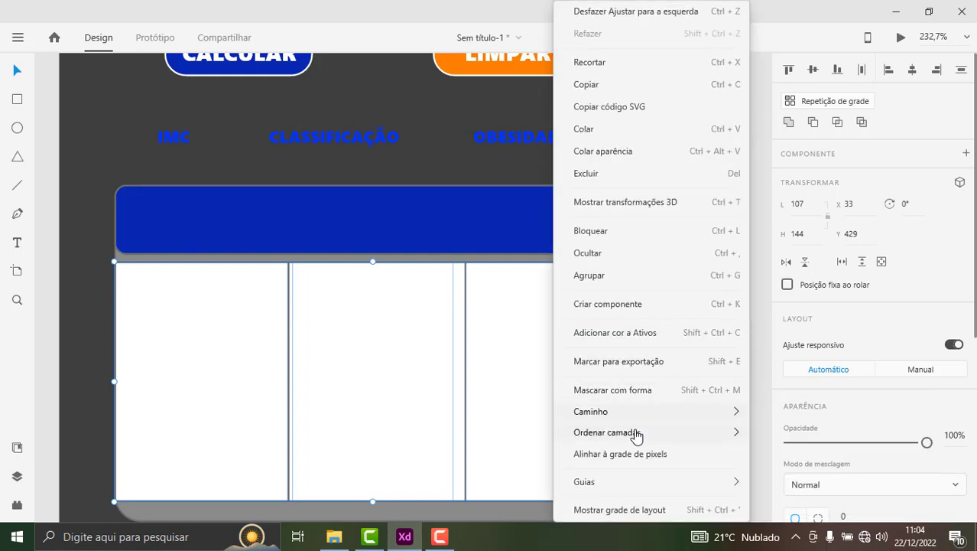
{"action": "mouse_move", "coordinate": [607, 432]}
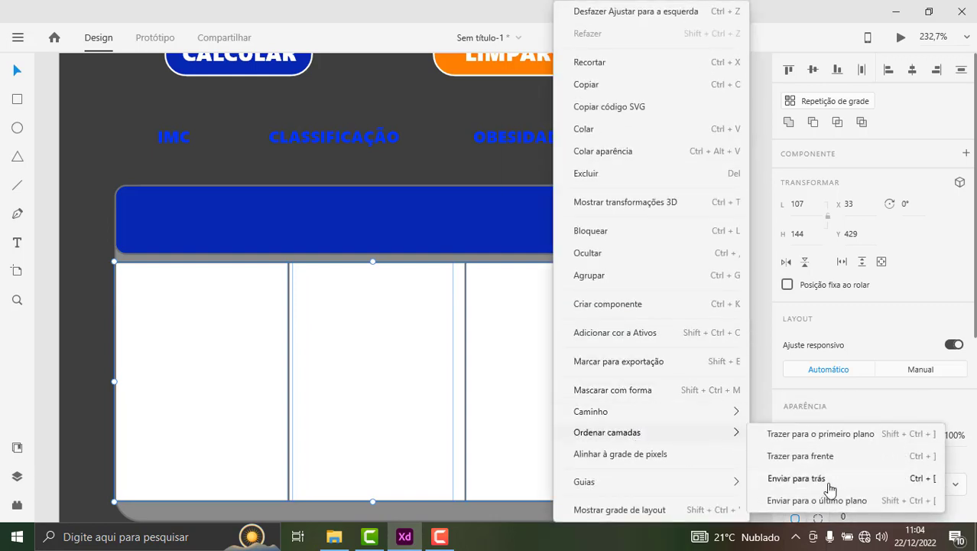
{"action": "left_click", "coordinate": [830, 480]}
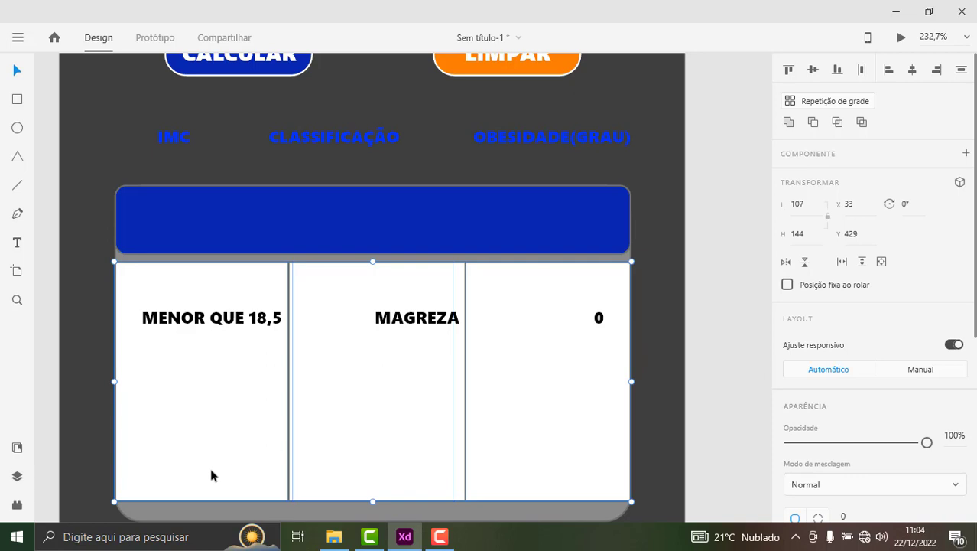
{"action": "right_click", "coordinate": [260, 459]}
{"action": "mouse_move", "coordinate": [316, 432]}
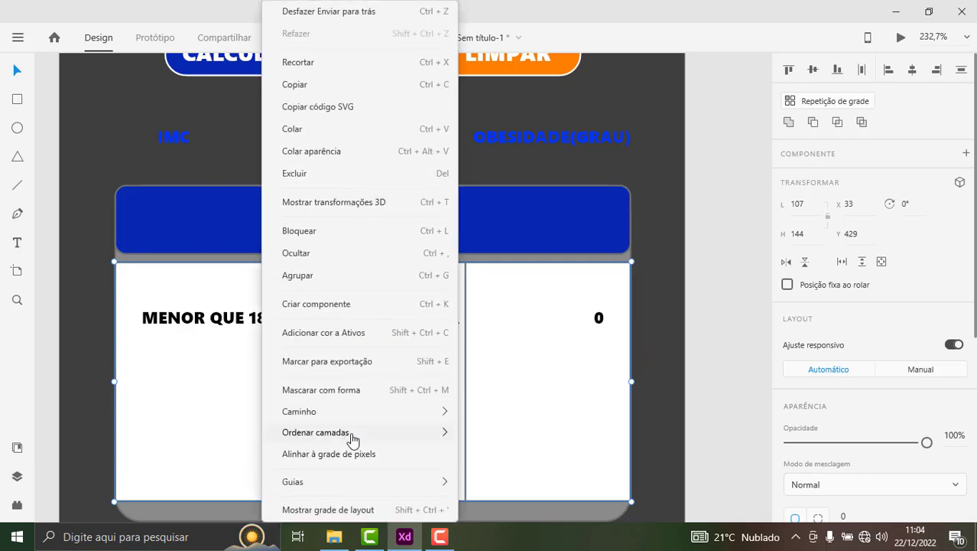
{"action": "left_click", "coordinate": [529, 480]}
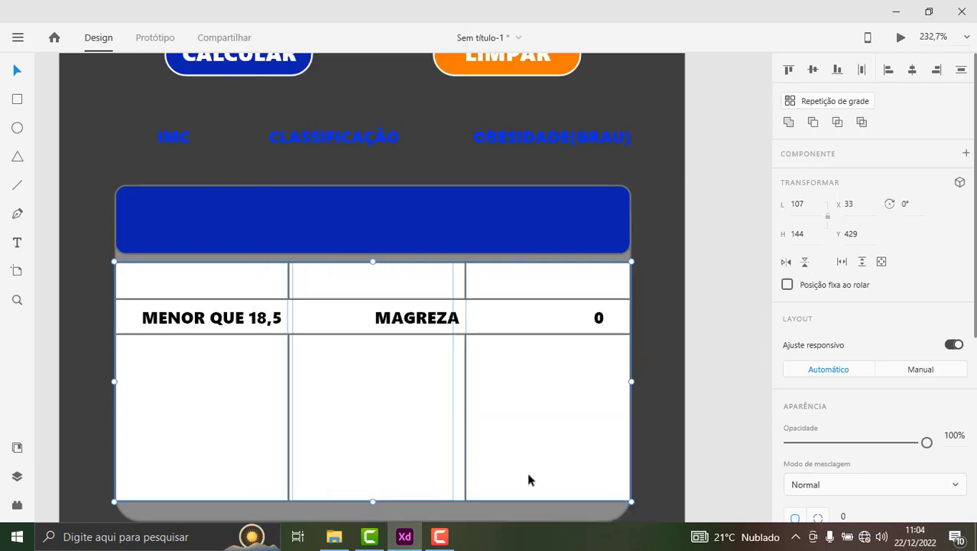
{"action": "left_click", "coordinate": [660, 276]}
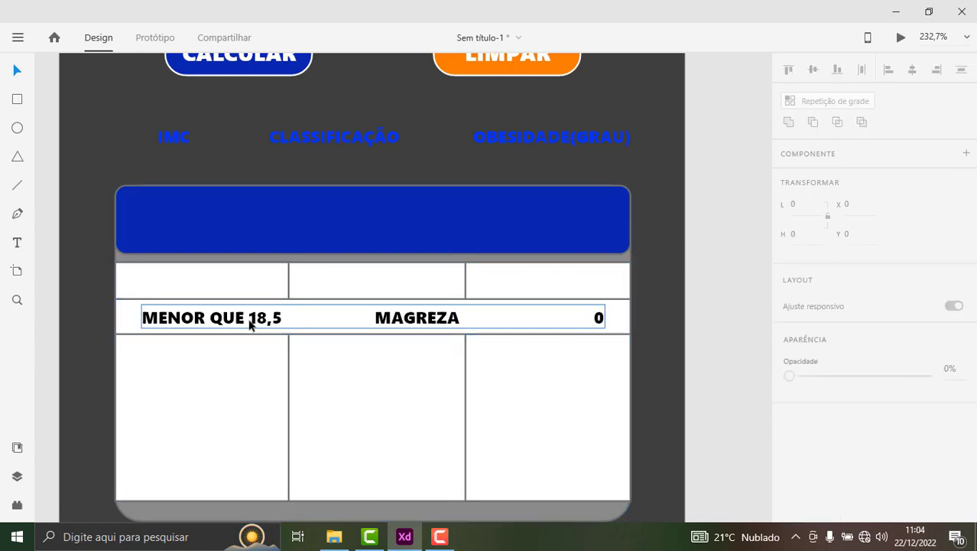
Step: Send the right column further back so the 0 shows again
{"action": "left_click", "coordinate": [163, 406]}
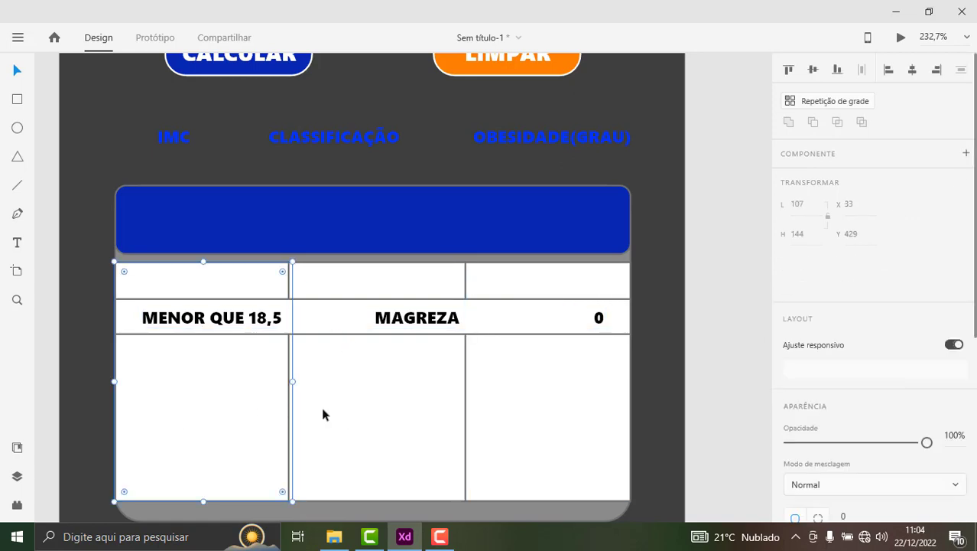
{"action": "left_click", "coordinate": [340, 406]}
{"action": "left_click_drag", "start_coordinate": [527, 392], "coordinate": [577, 370]}
{"action": "right_click", "coordinate": [577, 371]}
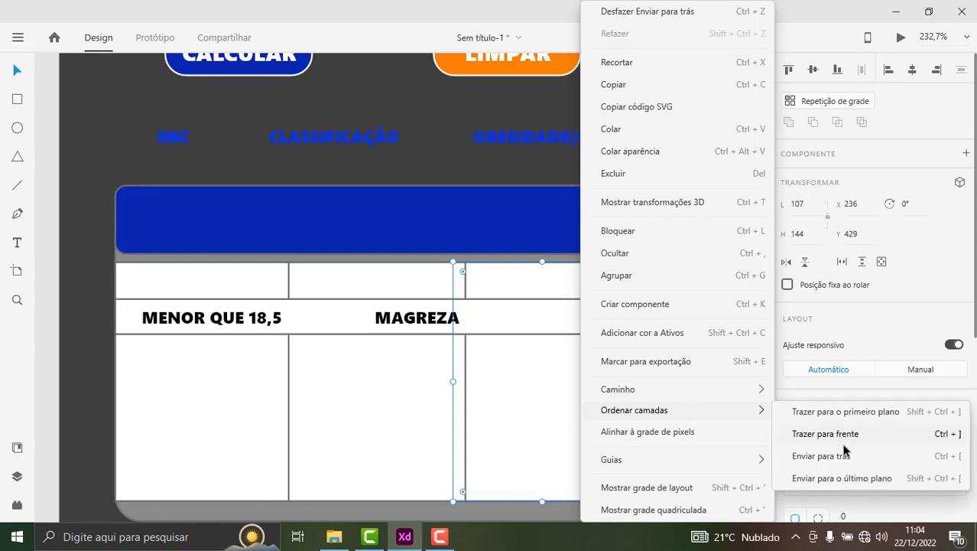
{"action": "left_click", "coordinate": [838, 456]}
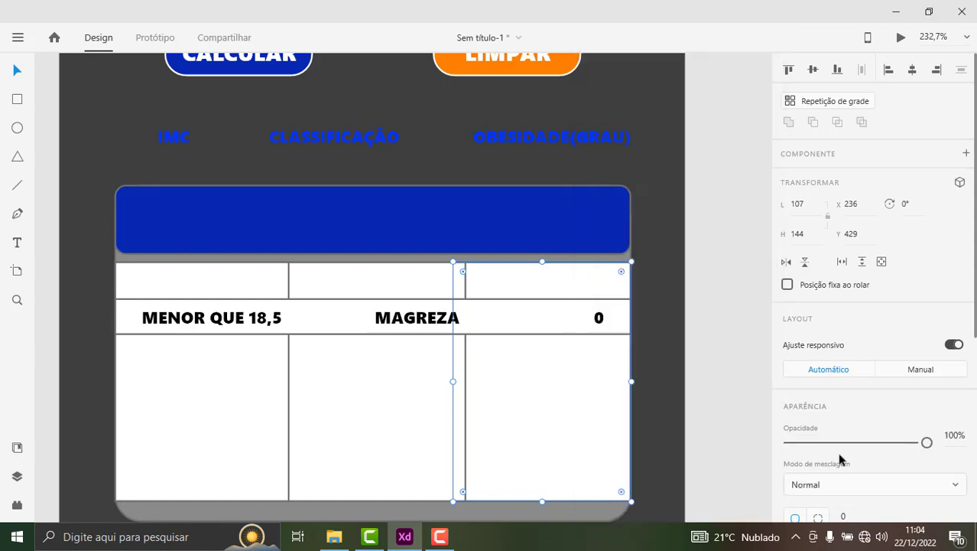
{"action": "left_click", "coordinate": [661, 356]}
Step: Move the IMC / CLASSIFICAÇÃO / OBESIDADE(GRAU) header text into the table's top row and bring it to front
{"action": "left_click", "coordinate": [340, 144]}
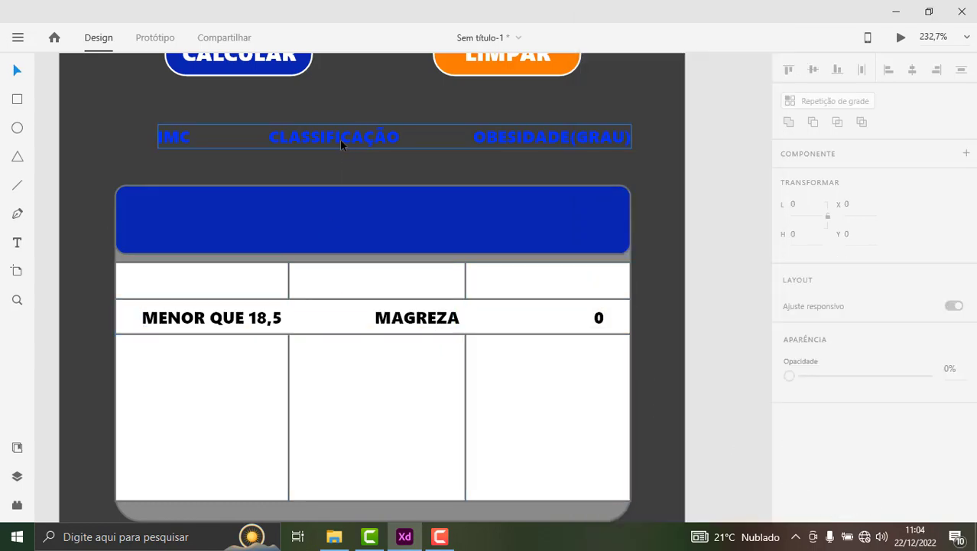
{"action": "mouse_move", "coordinate": [341, 144]}
{"action": "left_mouse_down"}
{"action": "mouse_move", "coordinate": [330, 279]}
{"action": "mouse_move", "coordinate": [330, 268]}
{"action": "left_mouse_up"}
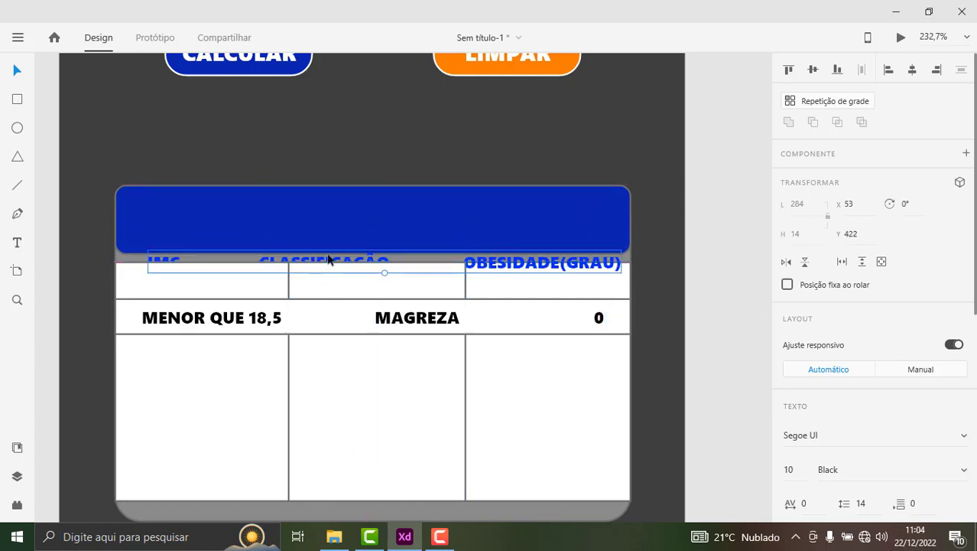
{"action": "right_click", "coordinate": [328, 263]}
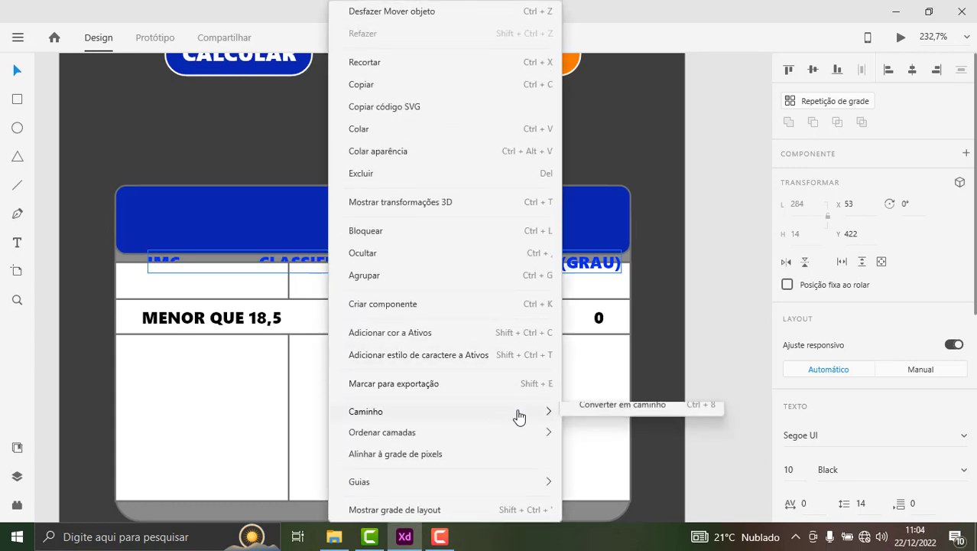
{"action": "mouse_move", "coordinate": [382, 432]}
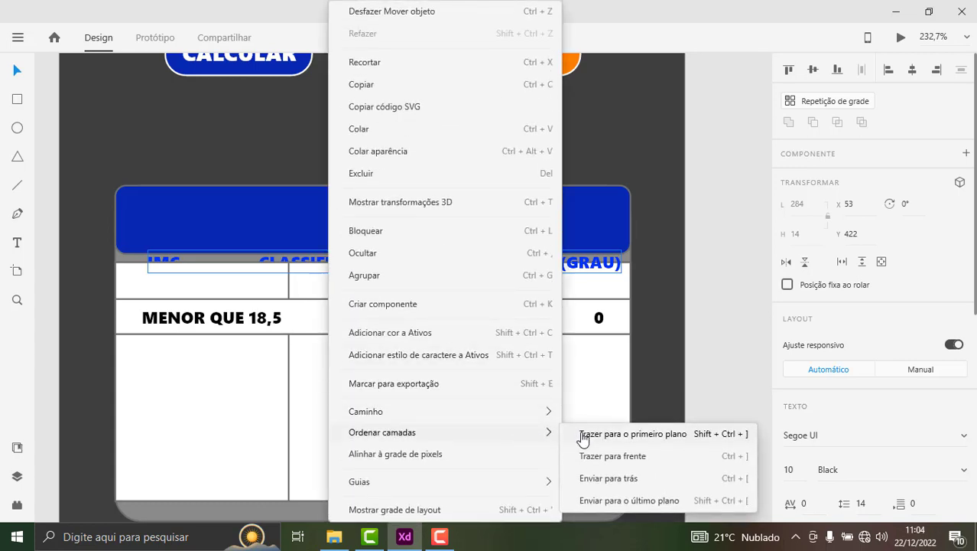
{"action": "left_click", "coordinate": [585, 435]}
{"action": "mouse_move", "coordinate": [307, 268]}
{"action": "left_mouse_down"}
{"action": "mouse_move", "coordinate": [304, 287]}
{"action": "mouse_move", "coordinate": [342, 287]}
{"action": "left_mouse_up"}
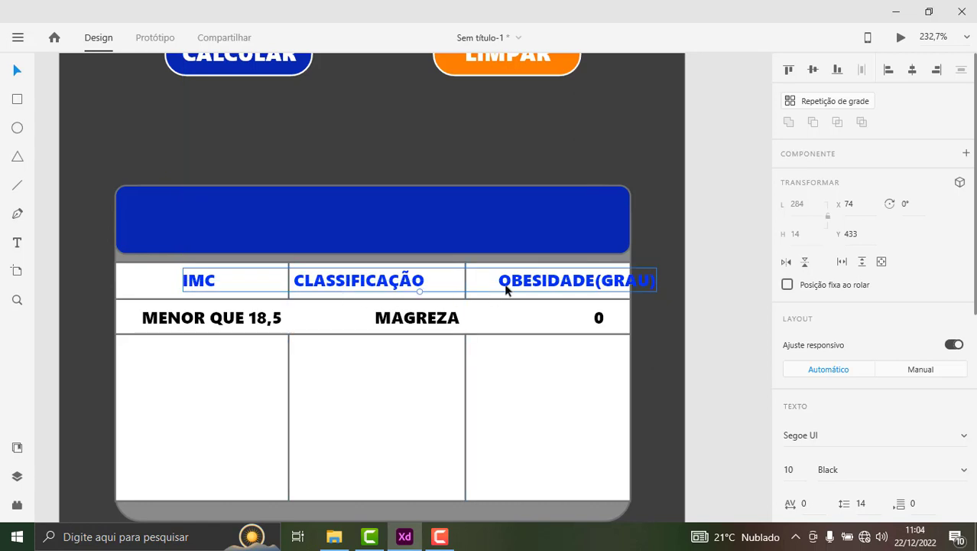
Step: Remove extra spaces before OBESIDADE(GRAU) and between IMC and CLASSIFICAÇÃO
{"action": "double_click", "coordinate": [505, 286]}
{"action": "left_click", "coordinate": [498, 279]}
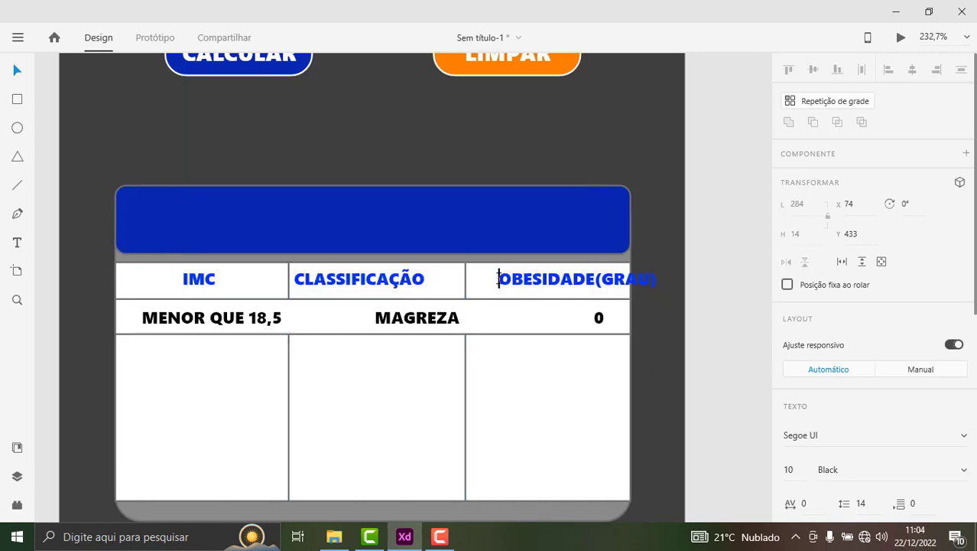
{"action": "key", "text": "BackSpace"}
{"action": "key", "text": "BackSpace"}
{"action": "key", "text": "BackSpace"}
{"action": "key", "text": "BackSpace"}
{"action": "key", "text": "BackSpace"}
{"action": "key", "text": "BackSpace"}
{"action": "key", "text": "BackSpace"}
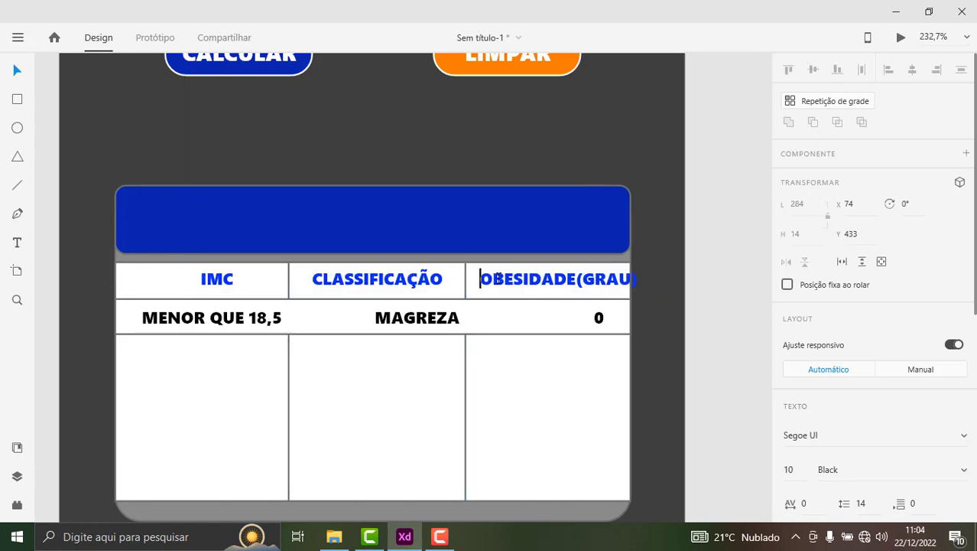
{"action": "key", "text": "BackSpace"}
{"action": "key", "text": "BackSpace"}
{"action": "key", "text": "BackSpace"}
{"action": "key", "text": "BackSpace"}
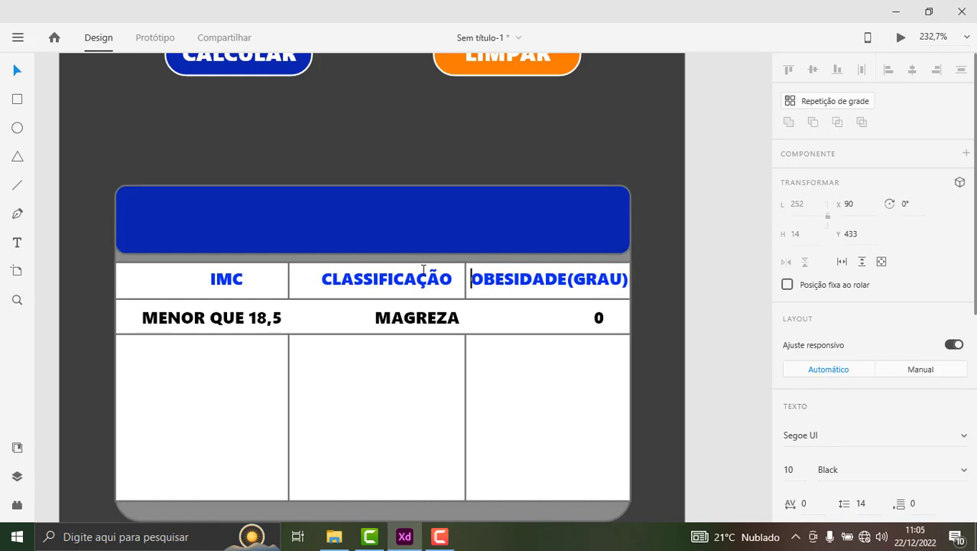
{"action": "left_click", "coordinate": [271, 279]}
{"action": "key", "text": "BackSpace"}
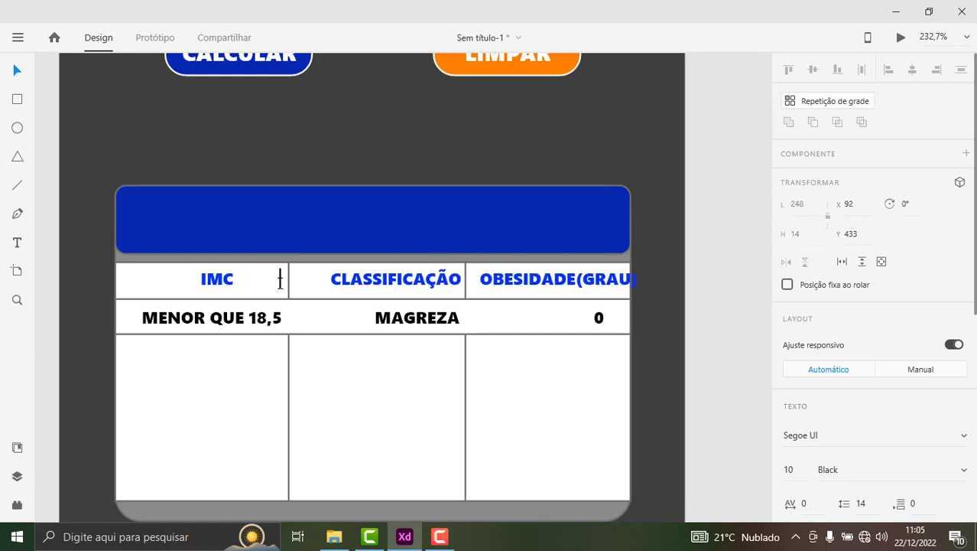
{"action": "left_click", "coordinate": [398, 280]}
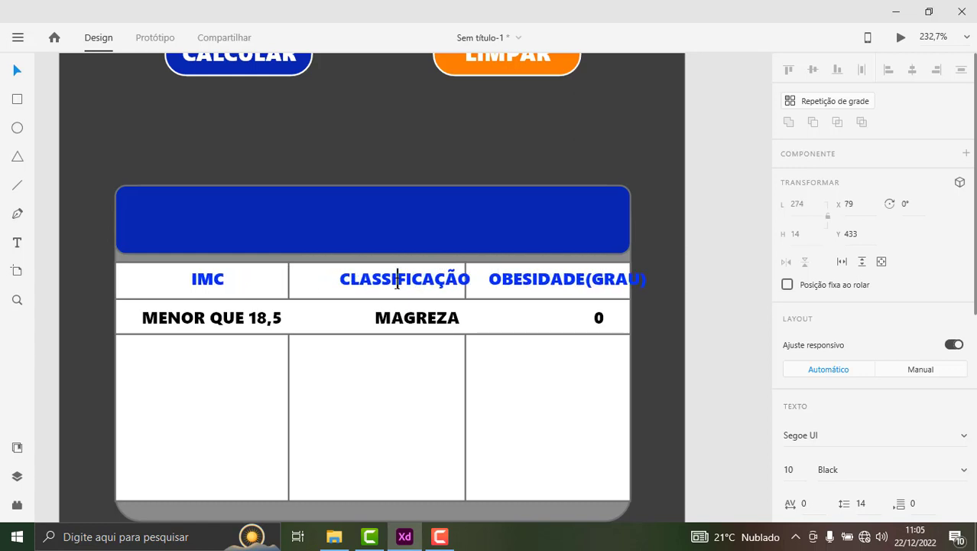
{"action": "left_click", "coordinate": [17, 71]}
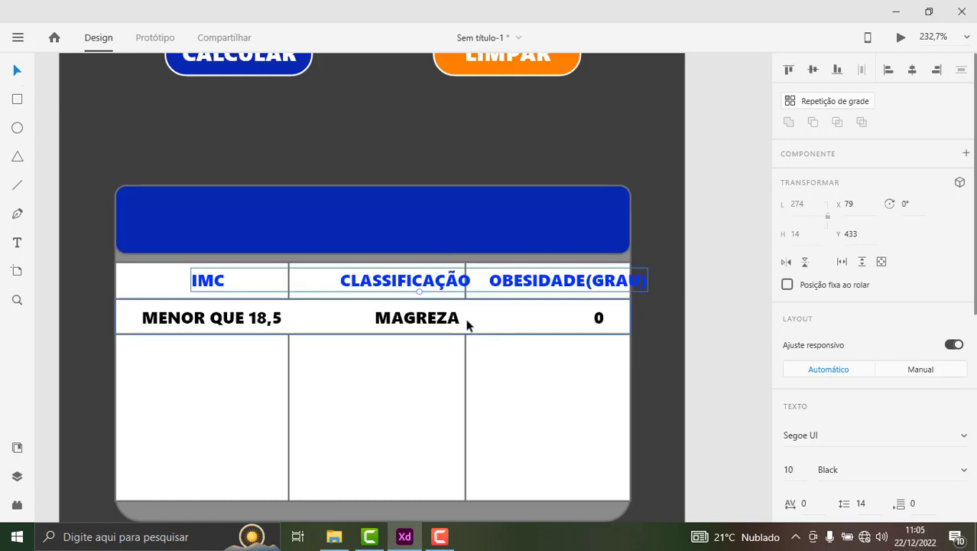
Step: Undo an accidental divider move and delete the extra spaces after IMC
{"action": "left_click_drag", "start_coordinate": [429, 285], "coordinate": [397, 286]}
{"action": "key", "text": "ctrl+z"}
{"action": "left_click", "coordinate": [419, 283]}
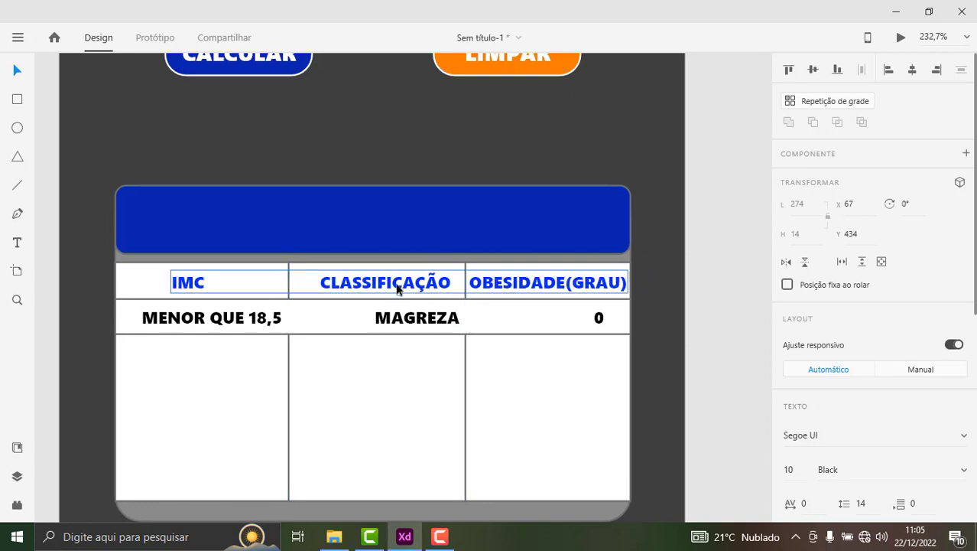
{"action": "left_click", "coordinate": [436, 154]}
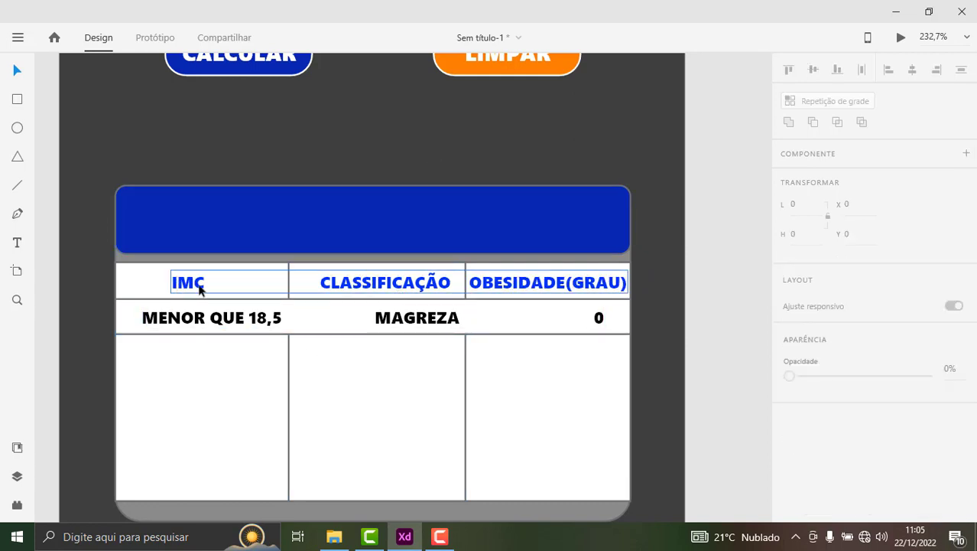
{"action": "left_click", "coordinate": [201, 288]}
{"action": "double_click", "coordinate": [208, 281]}
{"action": "left_click", "coordinate": [209, 280]}
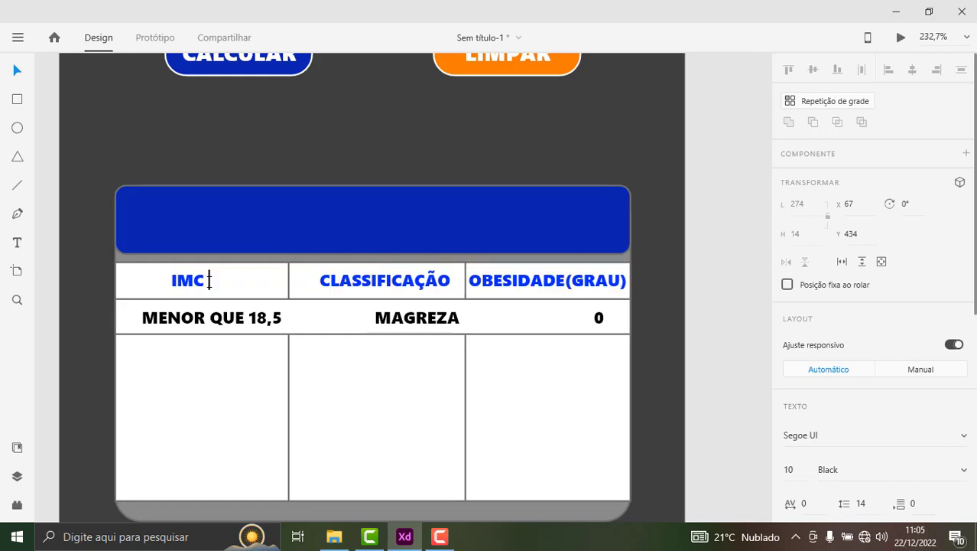
{"action": "key", "text": "Delete"}
{"action": "key", "text": "Delete"}
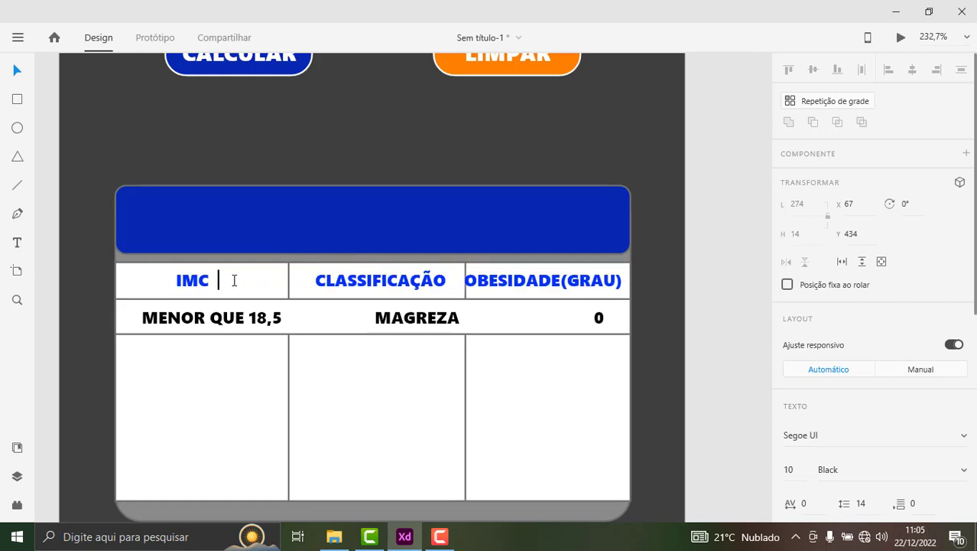
{"action": "key", "text": "Delete"}
{"action": "key", "text": "BackSpace"}
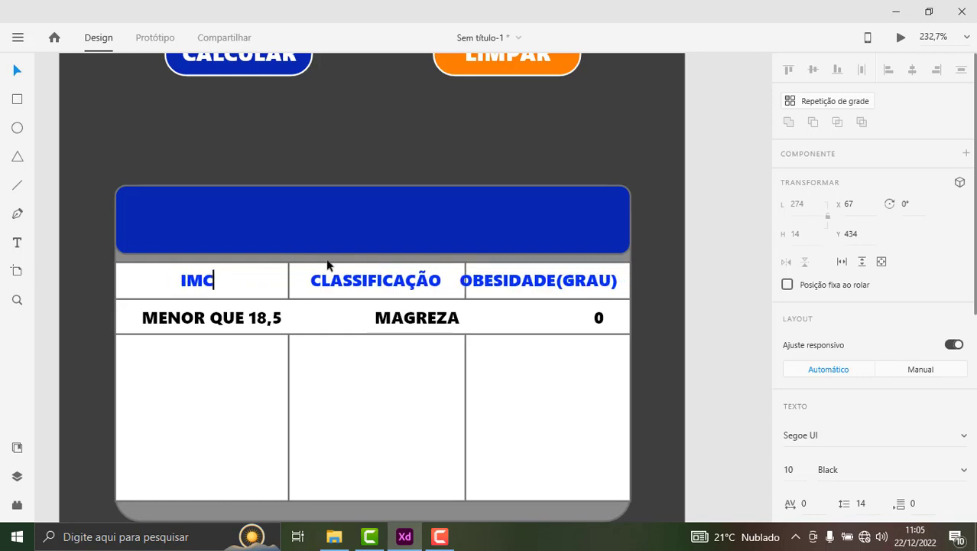
{"action": "key", "text": "Escape"}
Step: Nudge the header labels up to centre them in the header row
{"action": "left_click", "coordinate": [381, 282]}
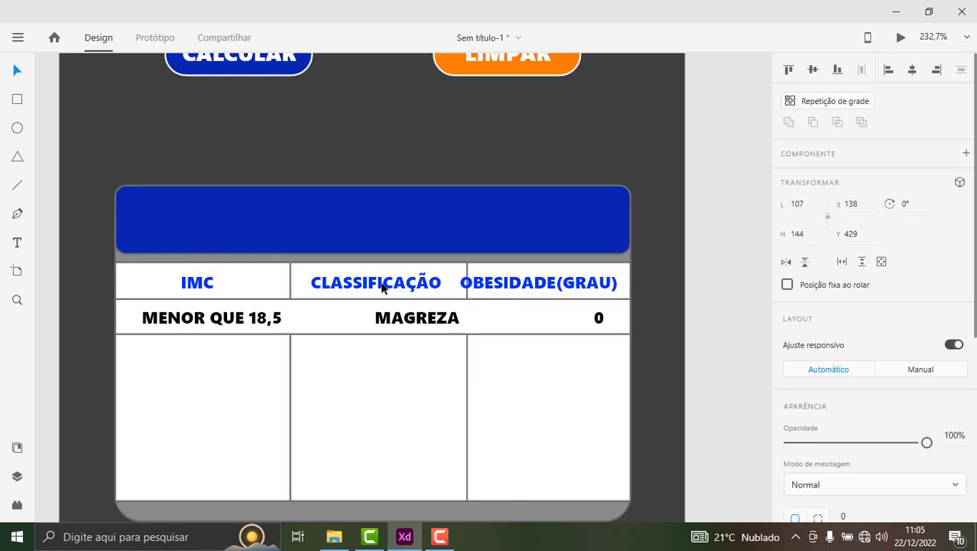
{"action": "double_click", "coordinate": [381, 283]}
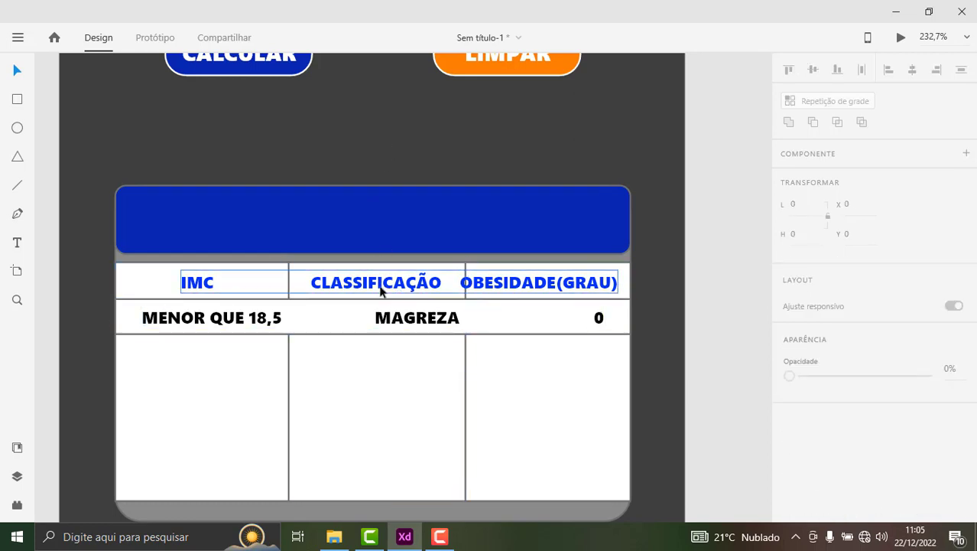
{"action": "left_click_drag", "start_coordinate": [380, 287], "coordinate": [387, 288]}
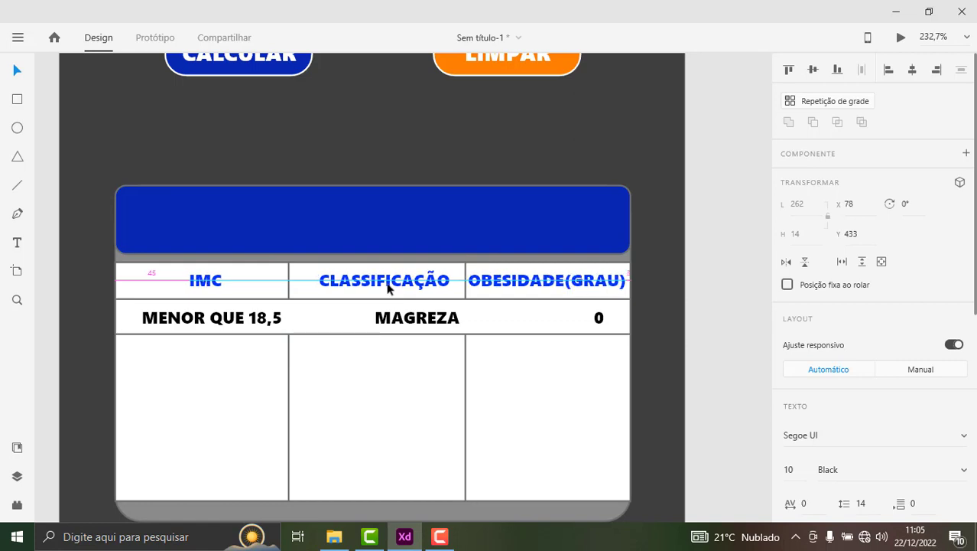
{"action": "left_click", "coordinate": [340, 368]}
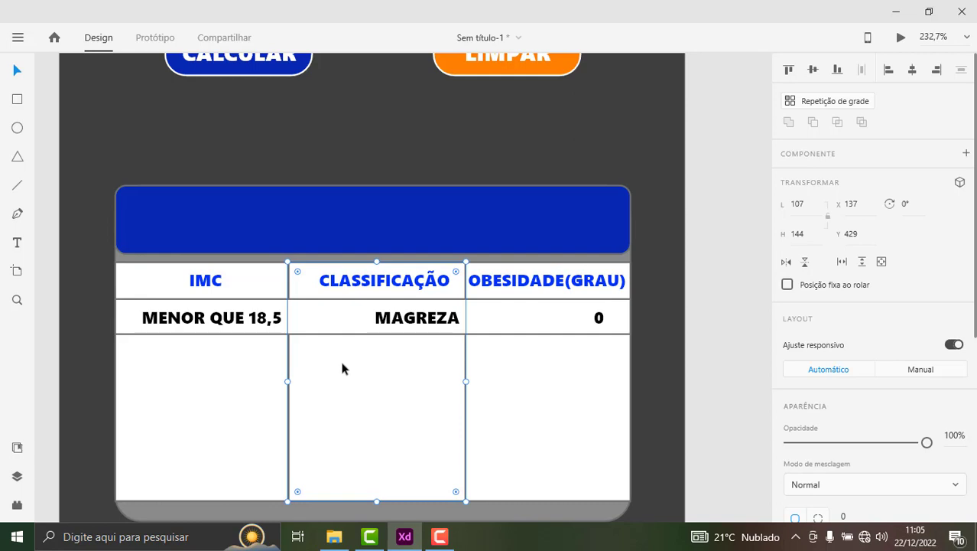
{"action": "left_click", "coordinate": [426, 124]}
{"action": "left_click", "coordinate": [334, 369]}
{"action": "left_click_drag", "start_coordinate": [287, 381], "coordinate": [287, 378]}
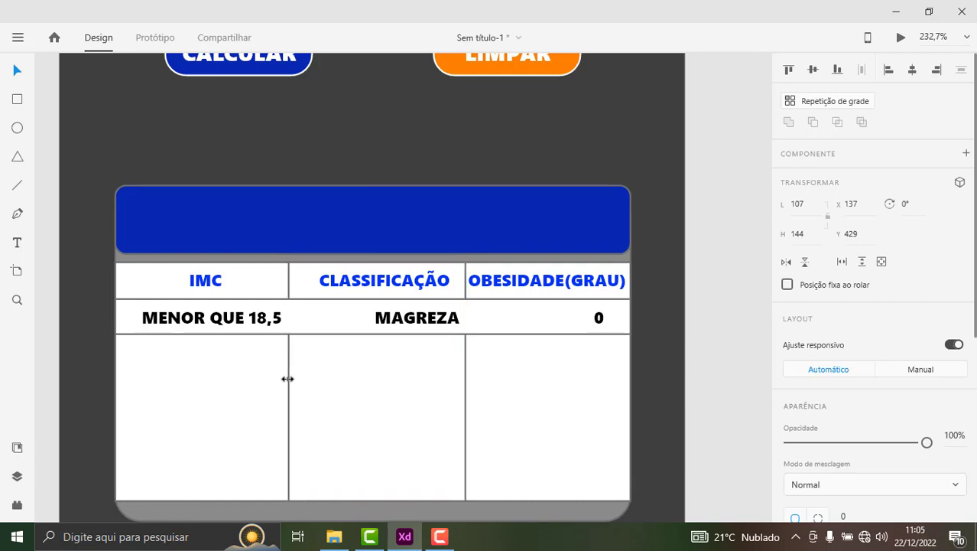
{"action": "left_click", "coordinate": [332, 146]}
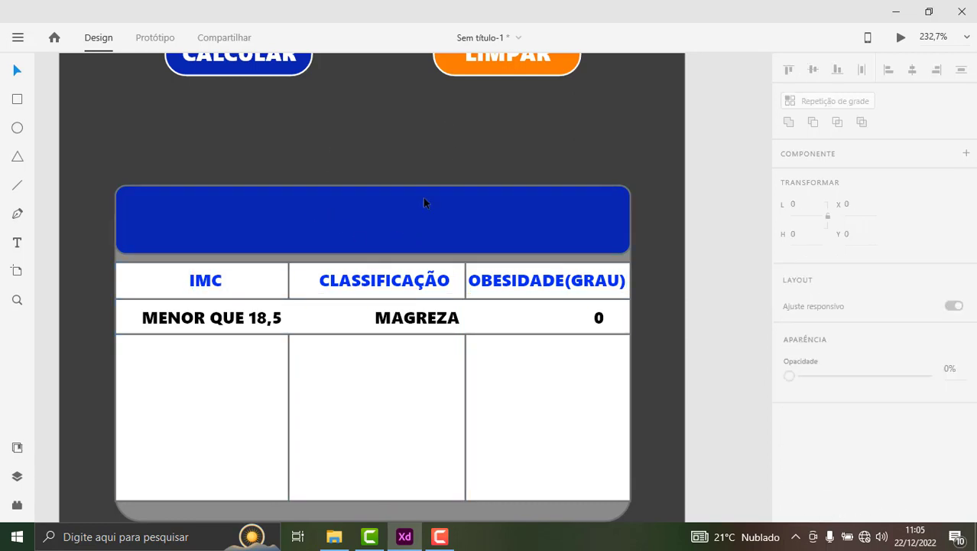
{"action": "scroll", "coordinate": [425, 202], "scroll_direction": "up", "scroll_amount": 1}
{"action": "scroll", "coordinate": [421, 236], "scroll_direction": "up", "scroll_amount": 1}
{"action": "scroll", "coordinate": [422, 247], "scroll_direction": "up", "scroll_amount": 1}
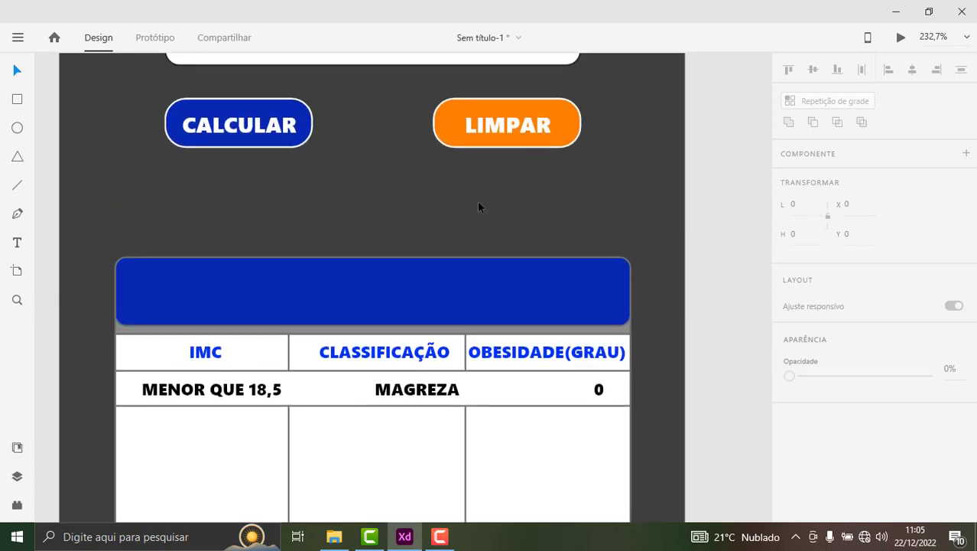
{"action": "scroll", "coordinate": [477, 200], "scroll_direction": "down", "scroll_amount": 3}
{"action": "scroll", "coordinate": [554, 176], "scroll_direction": "down", "scroll_amount": 3}
{"action": "scroll", "coordinate": [554, 176], "scroll_direction": "up", "scroll_amount": 2}
{"action": "scroll", "coordinate": [558, 164], "scroll_direction": "up", "scroll_amount": 2}
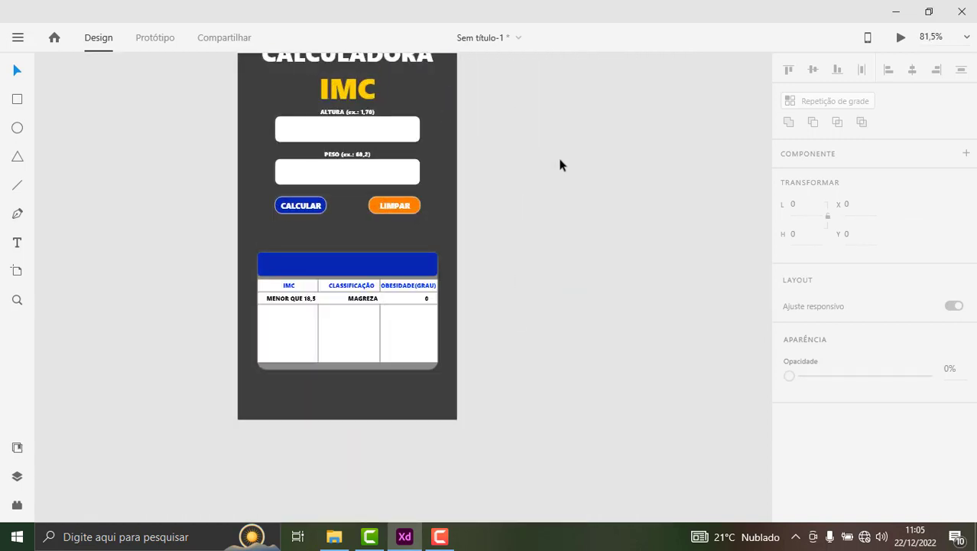
{"action": "scroll", "coordinate": [501, 218], "scroll_direction": "up", "scroll_amount": 1}
{"action": "scroll", "coordinate": [499, 225], "scroll_direction": "up", "scroll_amount": 2}
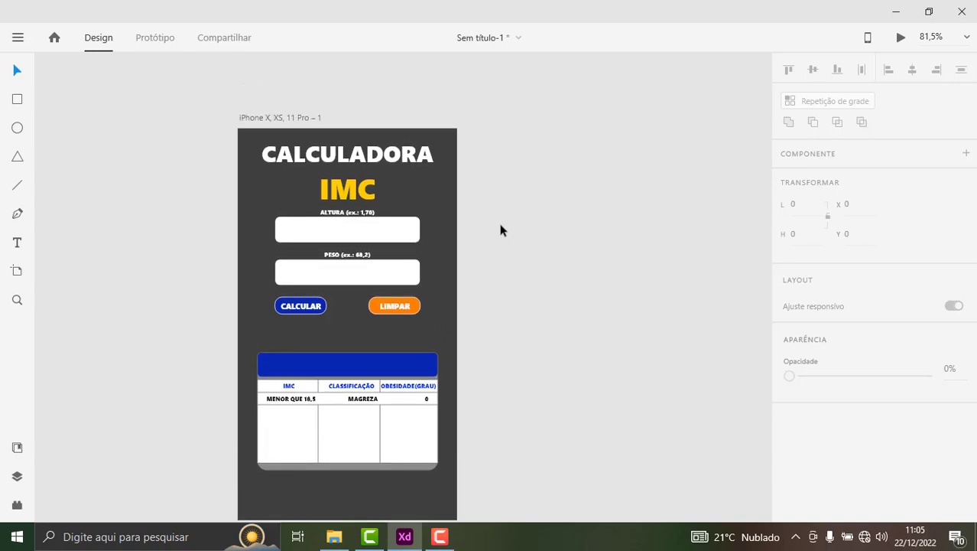
{"action": "scroll", "coordinate": [500, 239], "scroll_direction": "down", "scroll_amount": 1}
{"action": "scroll", "coordinate": [497, 252], "scroll_direction": "down", "scroll_amount": 1}
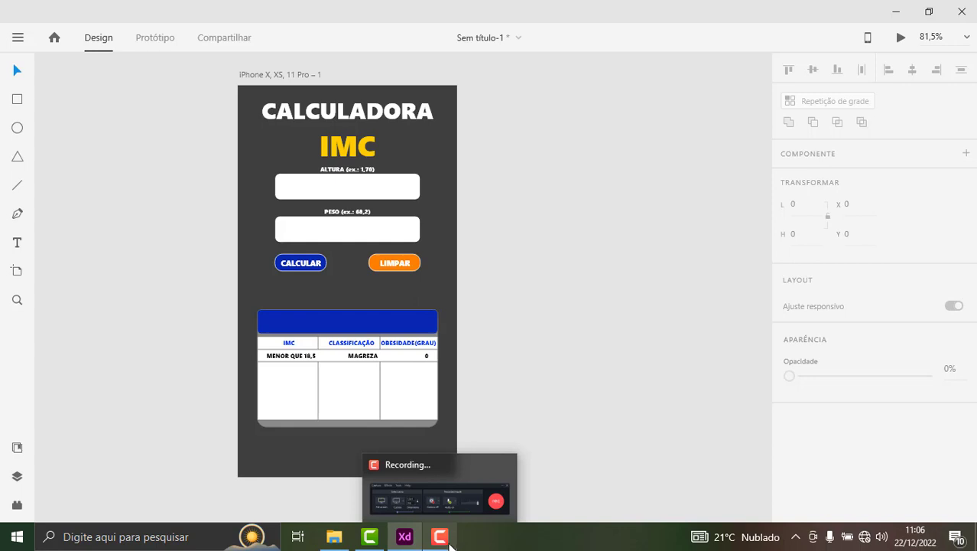
{"action": "left_click", "coordinate": [336, 193]}
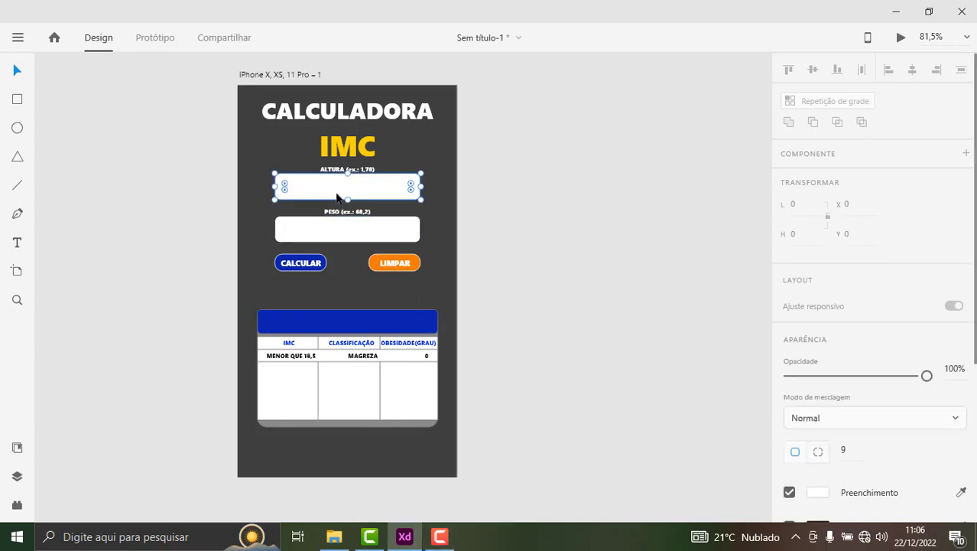
{"action": "left_click", "coordinate": [328, 236]}
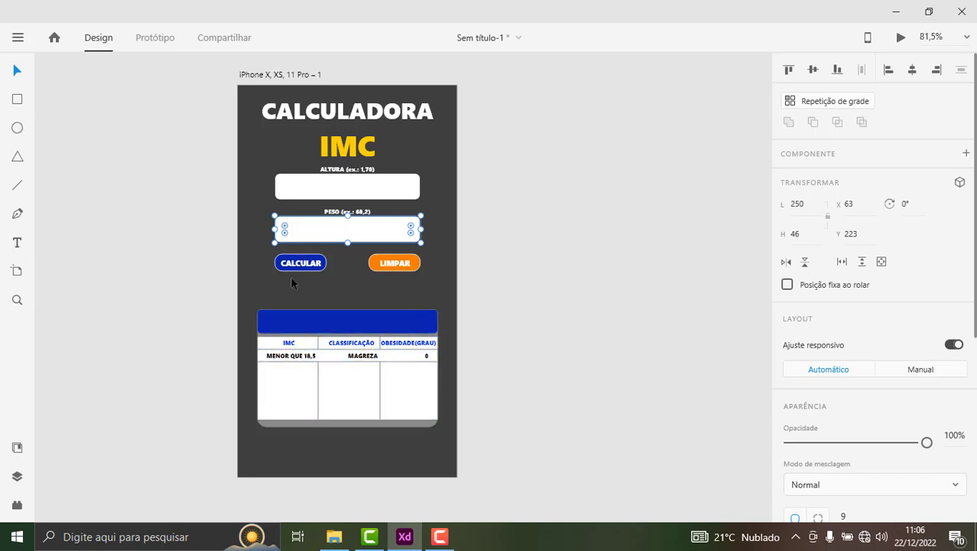
{"action": "left_click", "coordinate": [345, 188]}
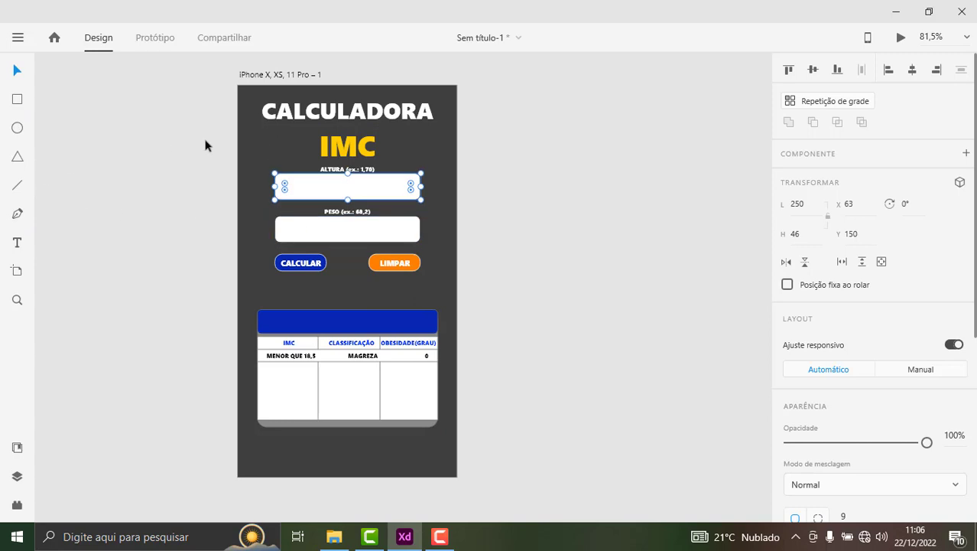
{"action": "key", "text": "Tab"}
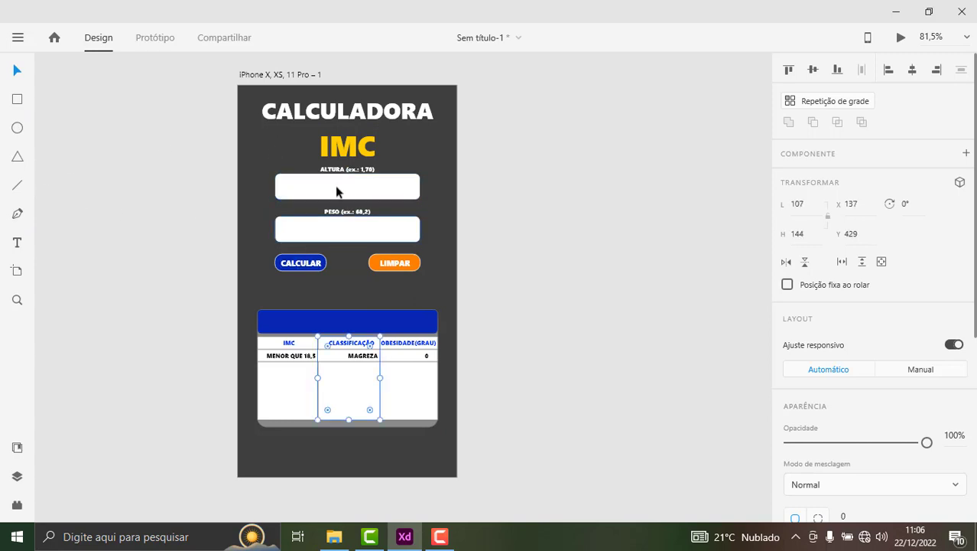
Step: Duplicate the yellow IMC title and centre the copy above the table
{"action": "left_click", "coordinate": [347, 157]}
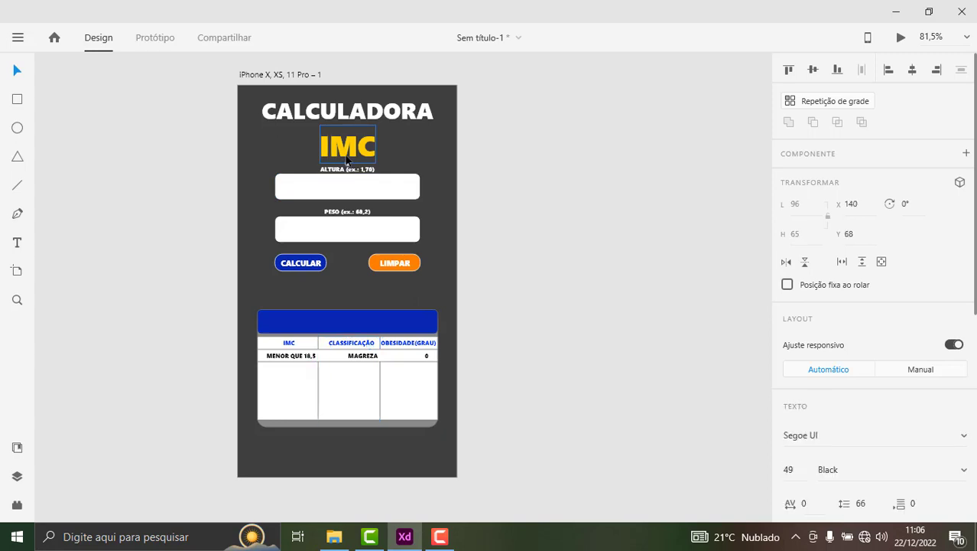
{"action": "mouse_move", "coordinate": [346, 158]}
{"action": "left_mouse_down"}
{"action": "mouse_move", "coordinate": [364, 291]}
{"action": "mouse_move", "coordinate": [349, 297]}
{"action": "left_mouse_up"}
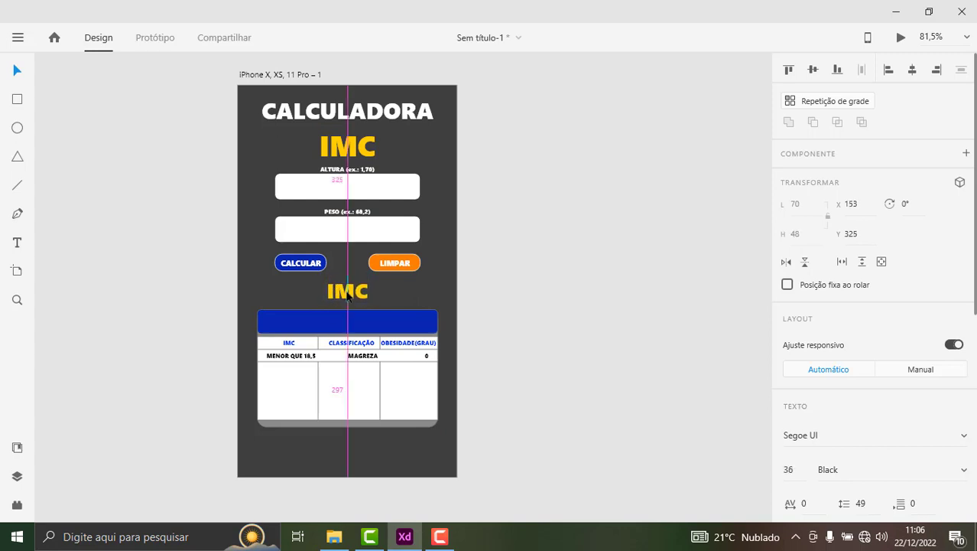
{"action": "left_click_drag", "start_coordinate": [349, 296], "coordinate": [348, 298]}
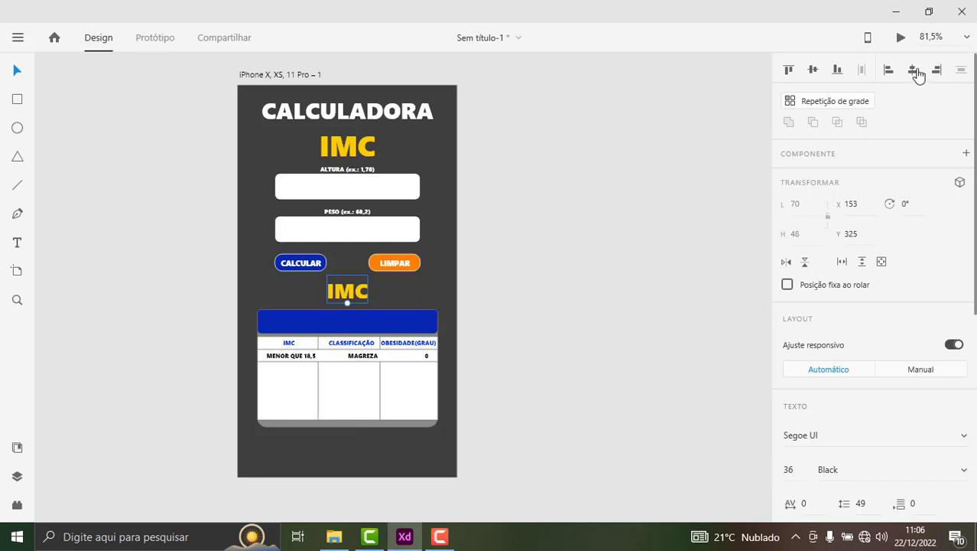
{"action": "scroll", "coordinate": [349, 319], "scroll_direction": "up", "scroll_amount": 2}
{"action": "scroll", "coordinate": [349, 319], "scroll_direction": "up", "scroll_amount": 3}
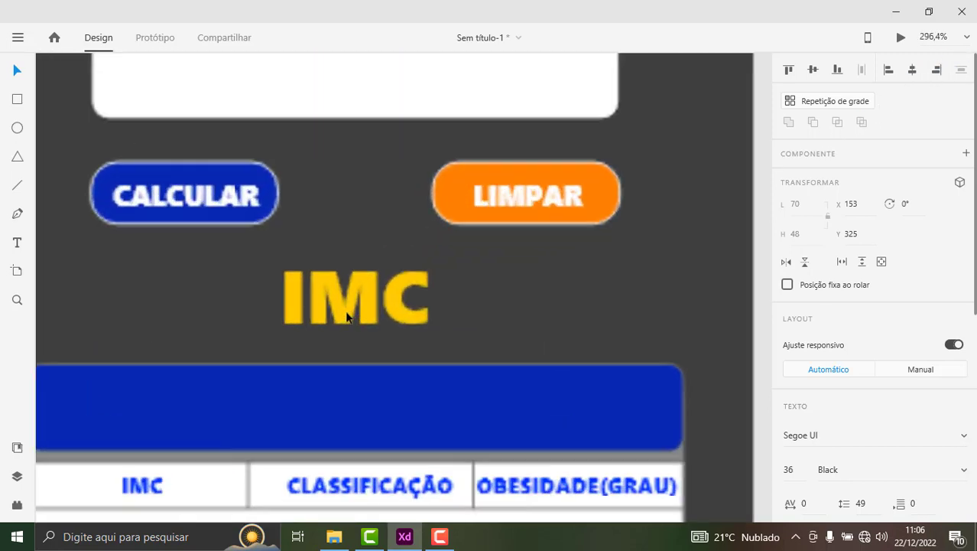
{"action": "scroll", "coordinate": [351, 314], "scroll_direction": "up", "scroll_amount": 2}
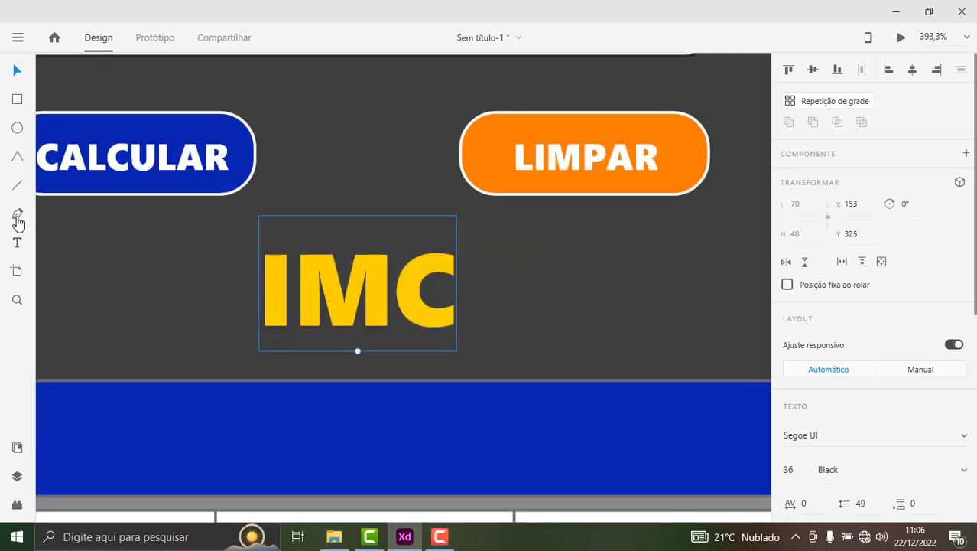
Step: Change the copied title's text to RESULTADO and shrink it to size 21
{"action": "left_click", "coordinate": [17, 243]}
{"action": "double_click", "coordinate": [381, 285]}
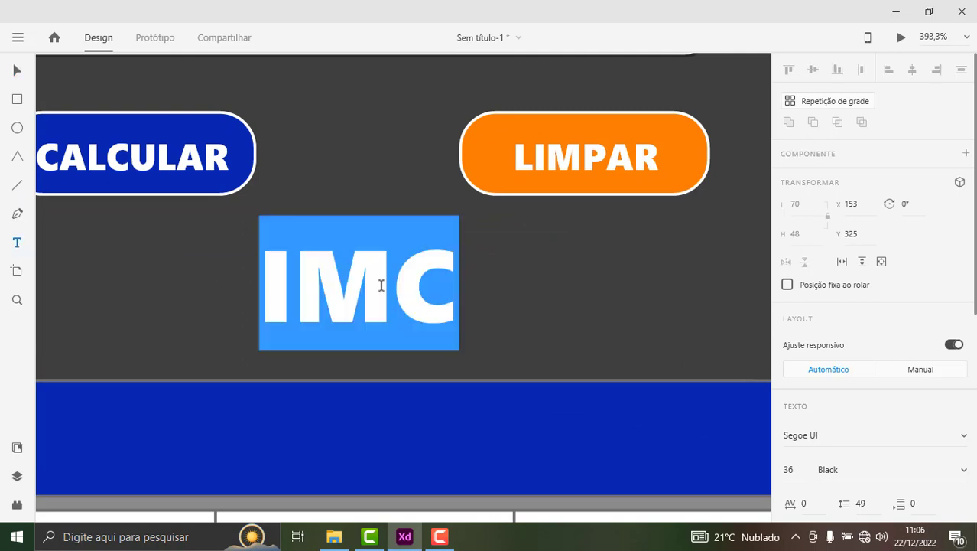
{"action": "type", "text": "RES"}
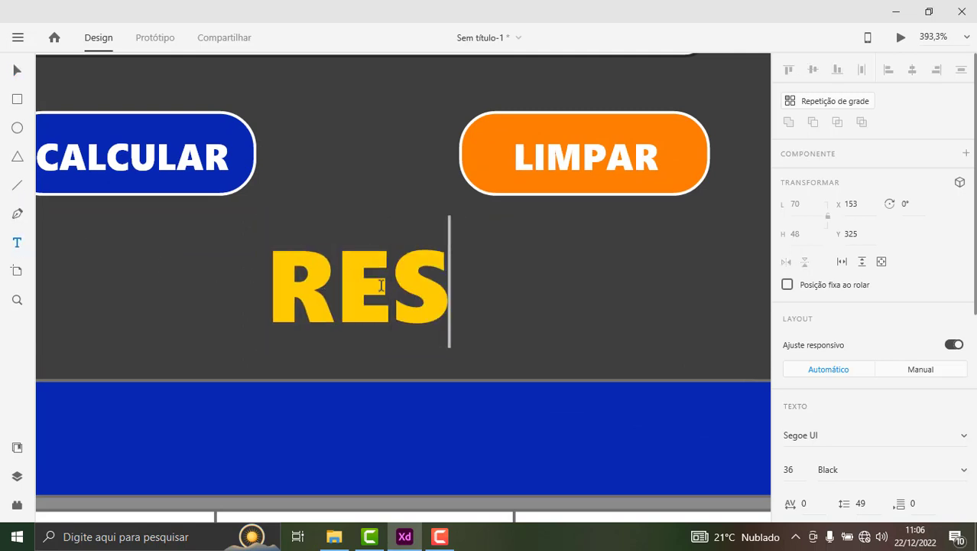
{"action": "type", "text": "ULT"}
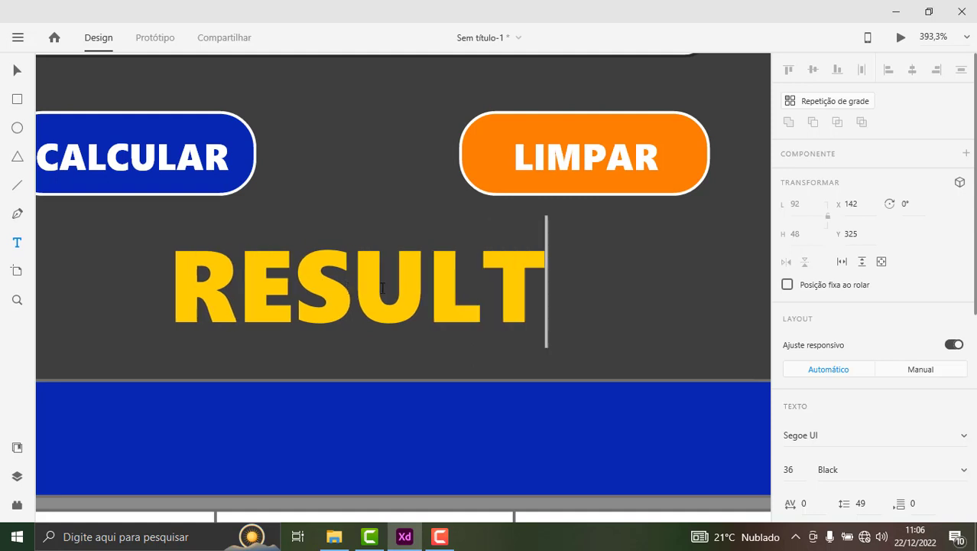
{"action": "type", "text": "AD"}
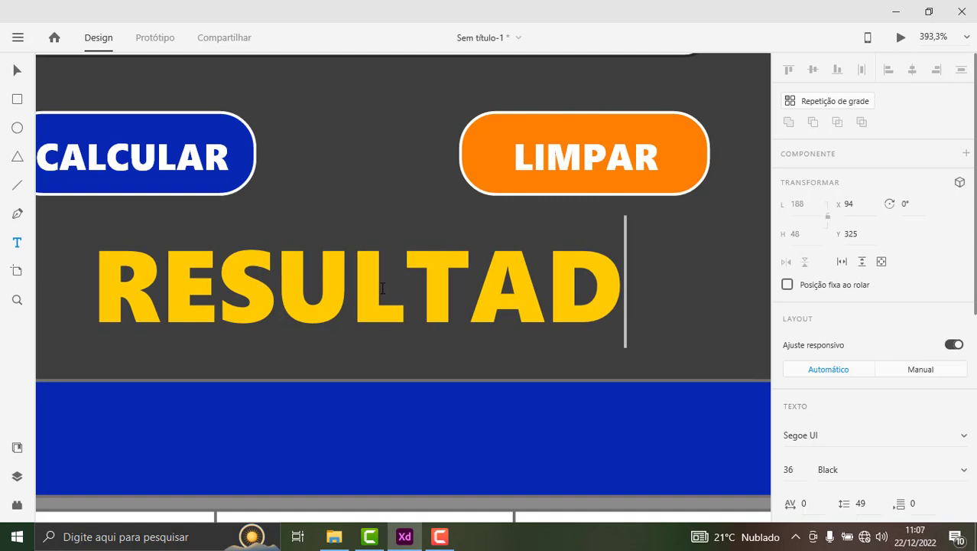
{"action": "type", "text": "O"}
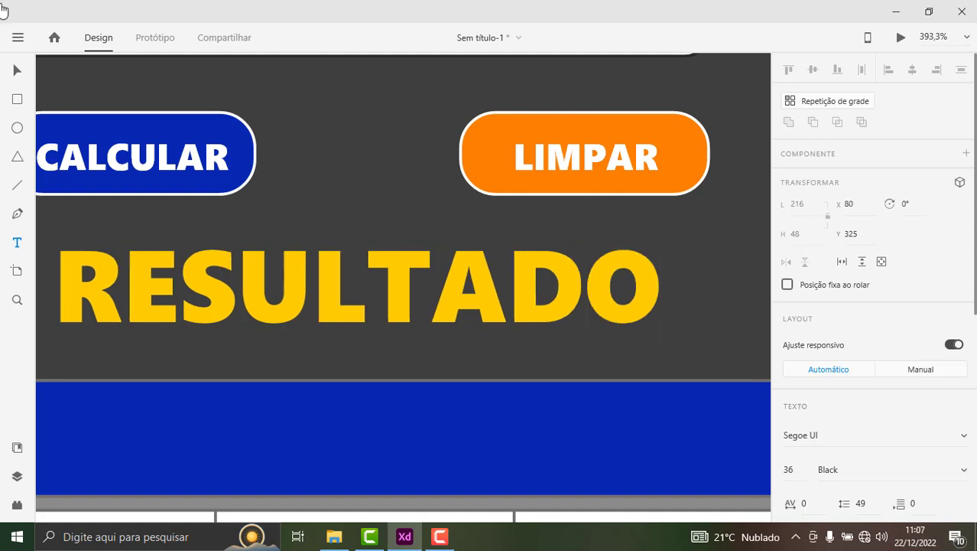
{"action": "key", "text": "Escape"}
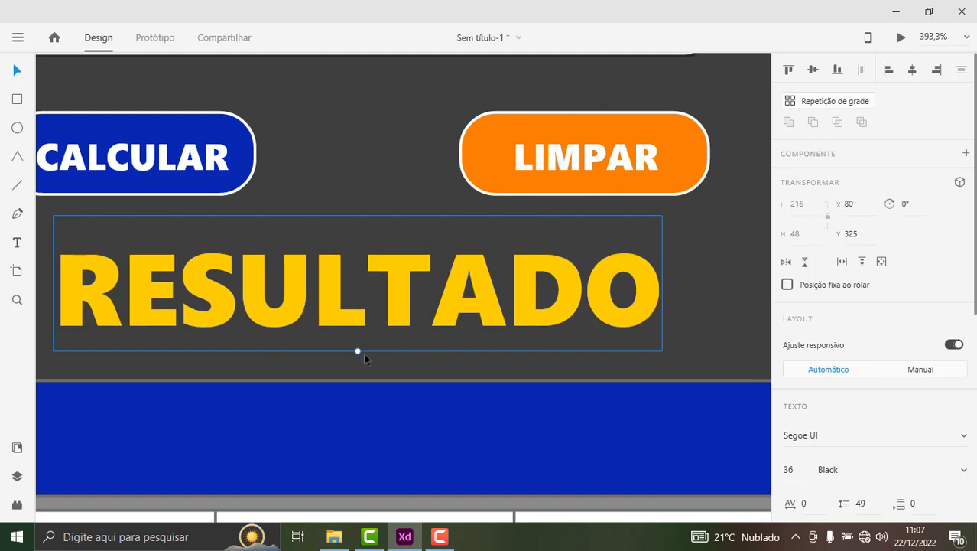
{"action": "mouse_move", "coordinate": [357, 345]}
{"action": "left_mouse_down"}
{"action": "mouse_move", "coordinate": [339, 286]}
{"action": "mouse_move", "coordinate": [340, 308]}
{"action": "left_mouse_up"}
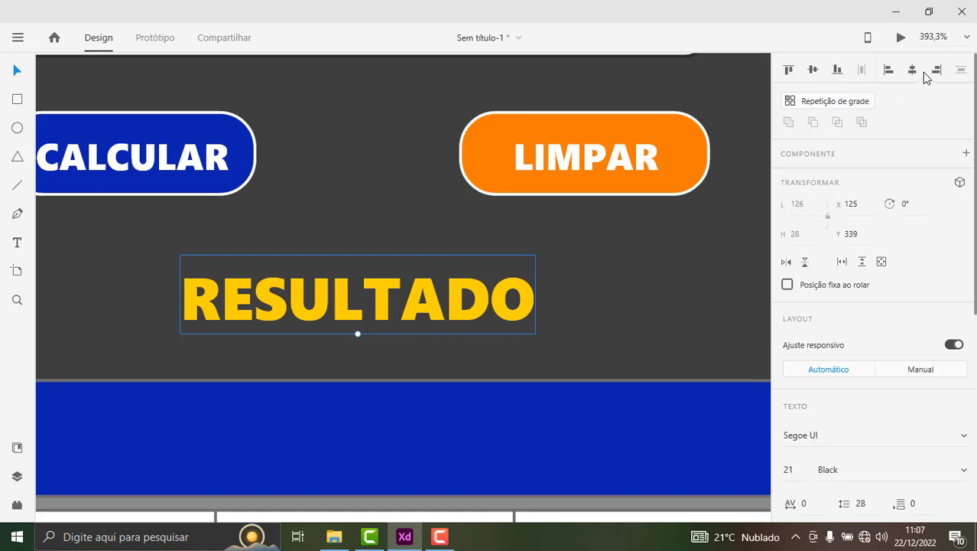
{"action": "scroll", "coordinate": [559, 245], "scroll_direction": "down", "scroll_amount": 2}
Step: Duplicate the RESULTADO heading, bring the copy to front, and centre it in the blue bar
{"action": "scroll", "coordinate": [559, 246], "scroll_direction": "down", "scroll_amount": 5, "text": "ctrl"}
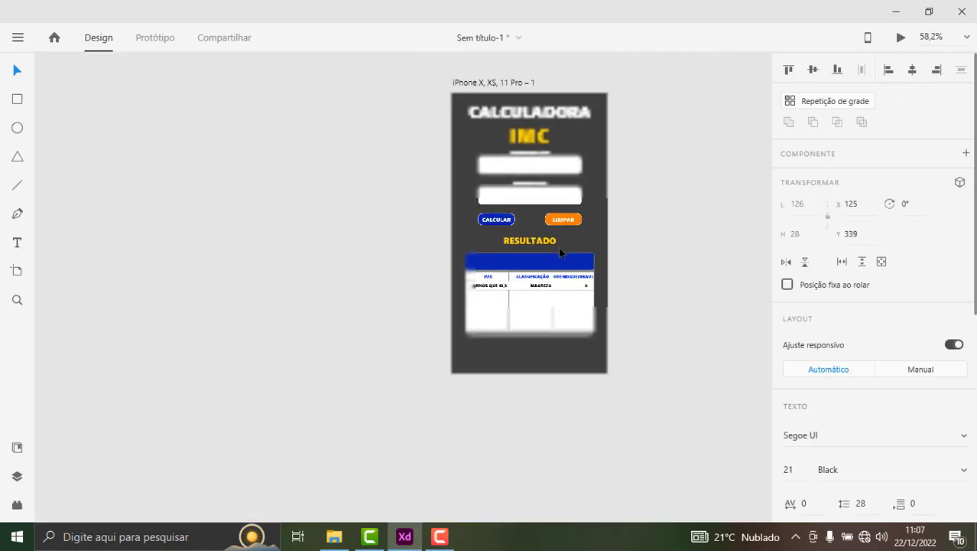
{"action": "scroll", "coordinate": [551, 339], "scroll_direction": "up", "scroll_amount": 2}
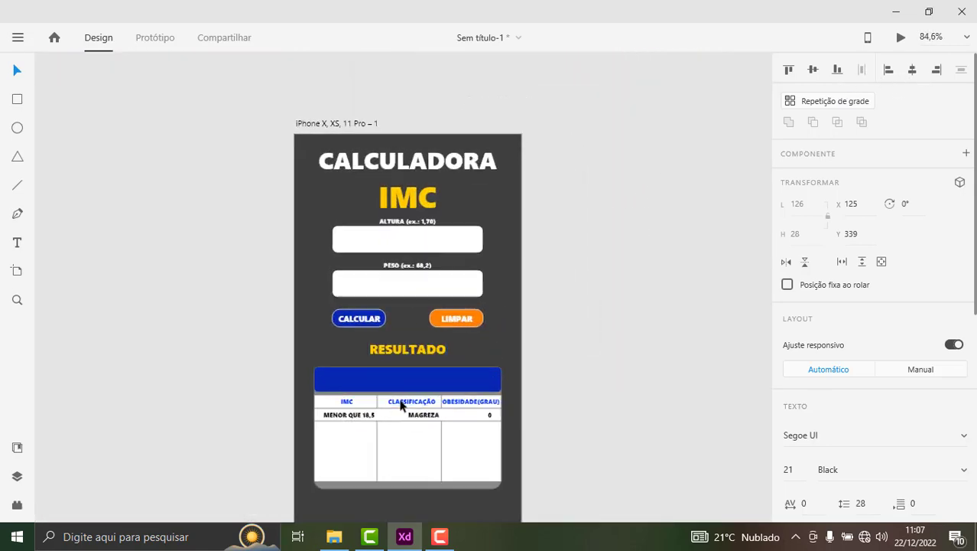
{"action": "scroll", "coordinate": [400, 406], "scroll_direction": "up", "scroll_amount": 3, "text": "ctrl"}
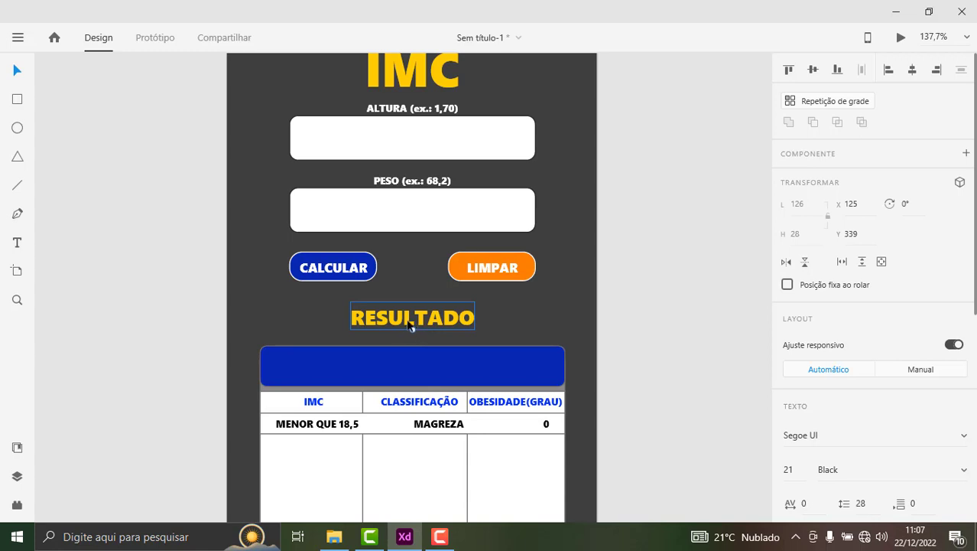
{"action": "mouse_move", "coordinate": [410, 325]}
{"action": "left_mouse_down"}
{"action": "mouse_move", "coordinate": [409, 366]}
{"action": "mouse_move", "coordinate": [409, 345]}
{"action": "left_mouse_up"}
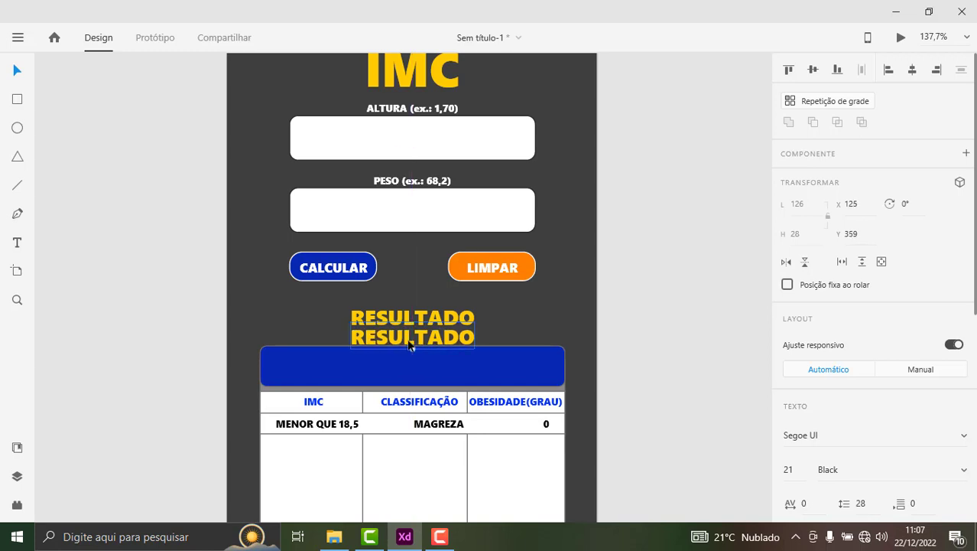
{"action": "right_click", "coordinate": [410, 346]}
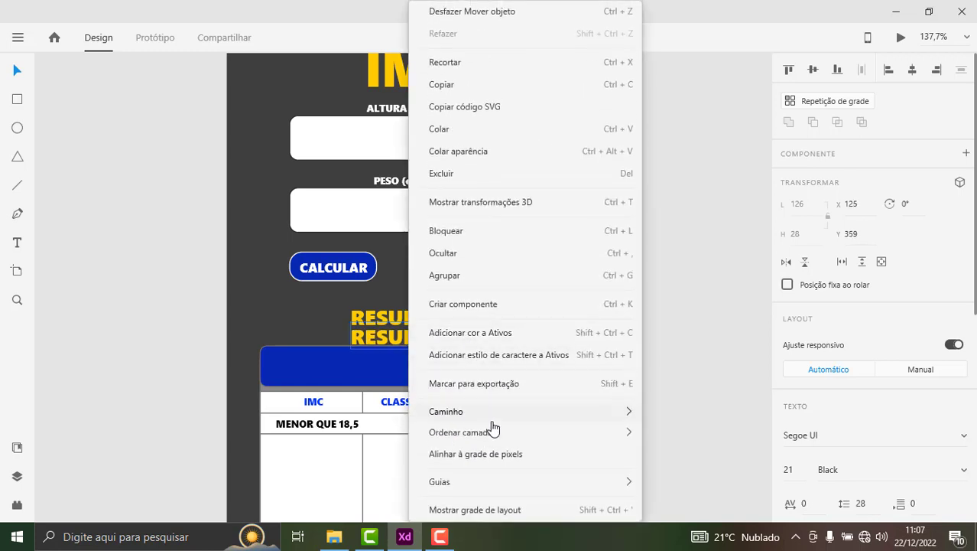
{"action": "mouse_move", "coordinate": [459, 432]}
{"action": "left_click", "coordinate": [689, 434]}
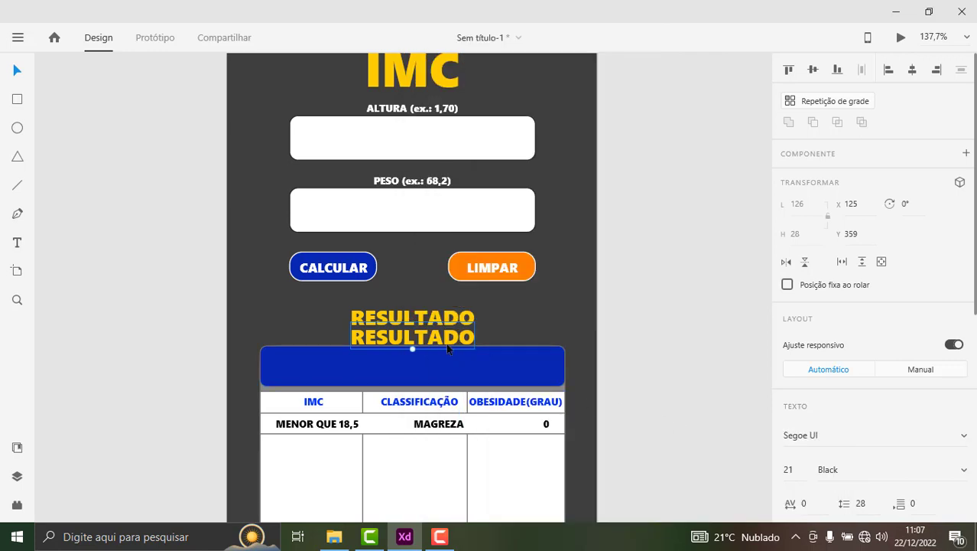
{"action": "left_click_drag", "start_coordinate": [422, 342], "coordinate": [421, 369]}
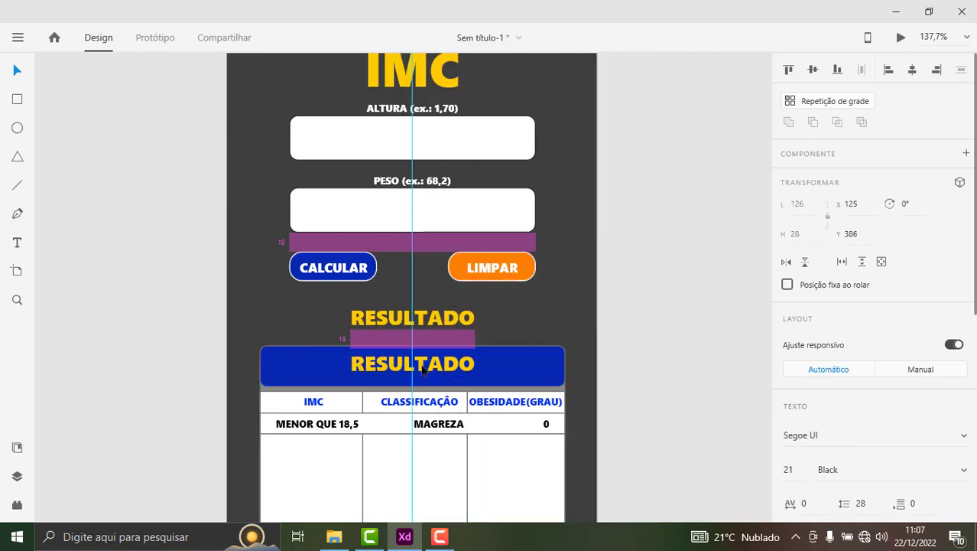
{"action": "left_click_drag", "start_coordinate": [421, 368], "coordinate": [421, 372]}
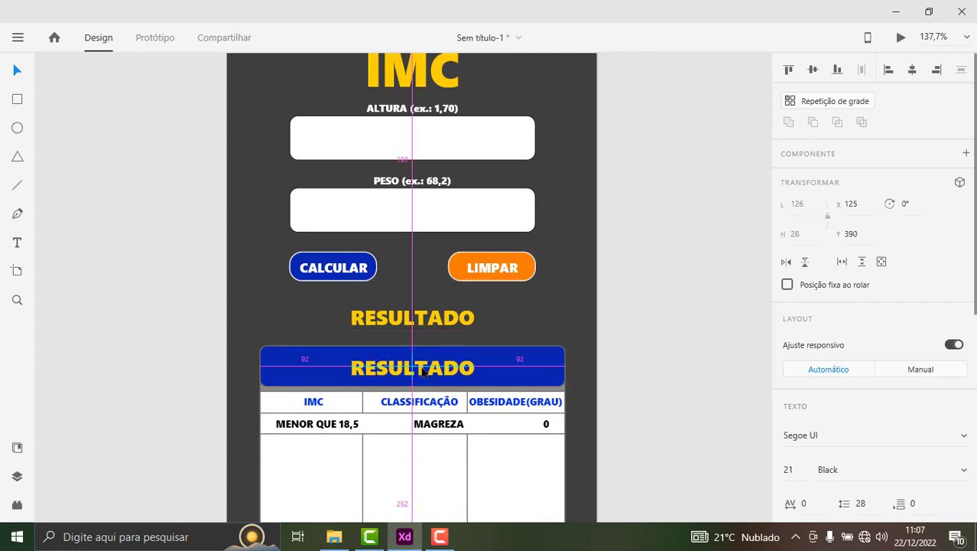
Step: Retype the bar text as 'VEJA A INTERPLETAÇÃO DO IMC' and shrink it to size 17
{"action": "double_click", "coordinate": [421, 371]}
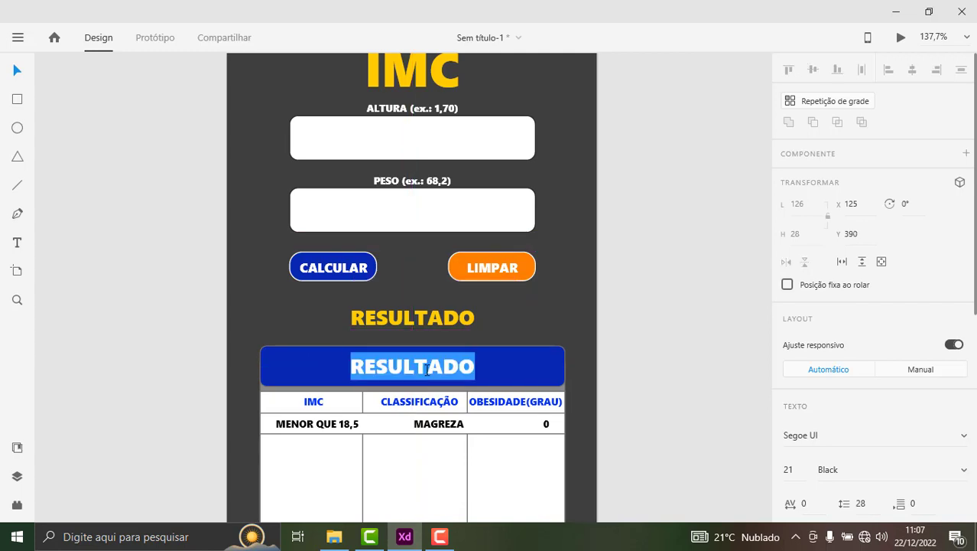
{"action": "type", "text": "C"}
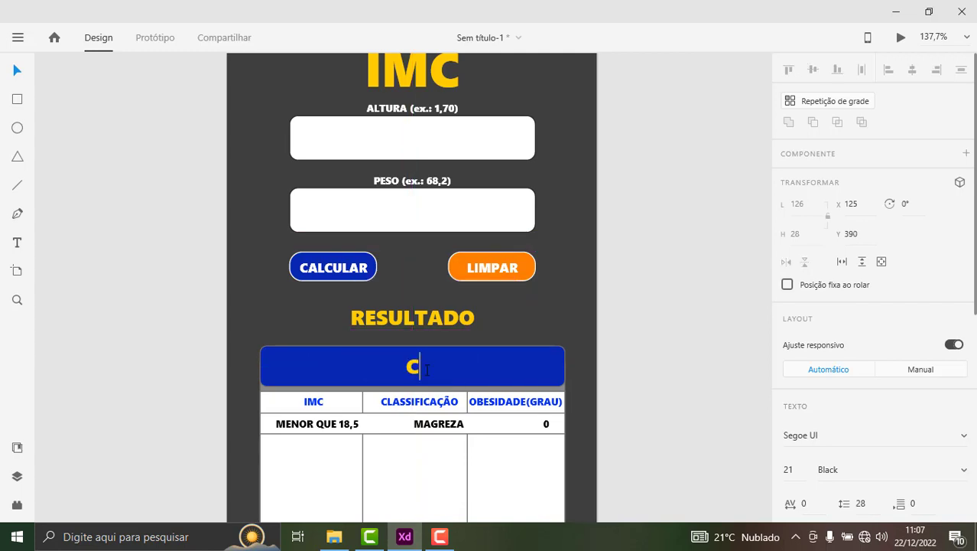
{"action": "type", "text": "ALCULO"}
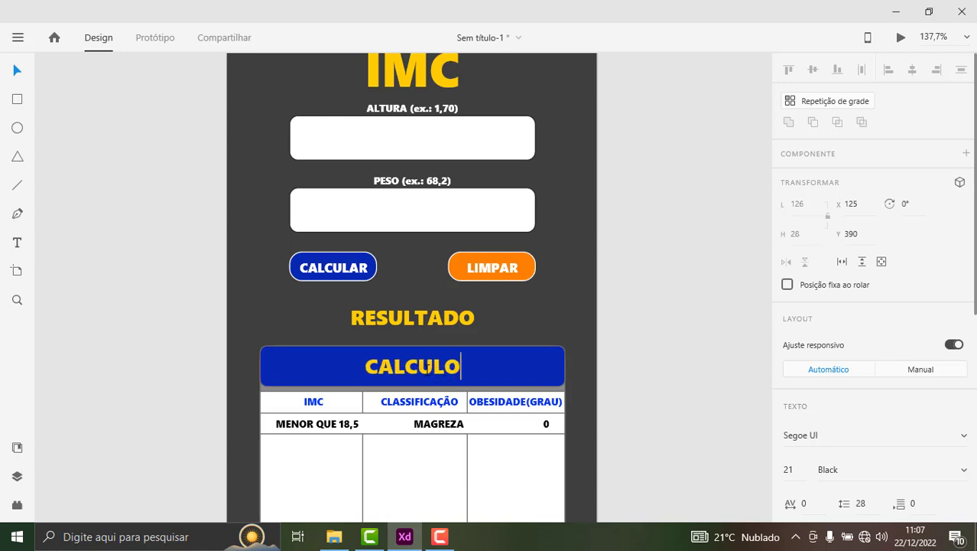
{"action": "key", "text": "BackSpace"}
{"action": "key", "text": "BackSpace"}
{"action": "key", "text": "BackSpace"}
{"action": "key", "text": "BackSpace"}
{"action": "key", "text": "BackSpace"}
{"action": "type", "text": "VEJ"}
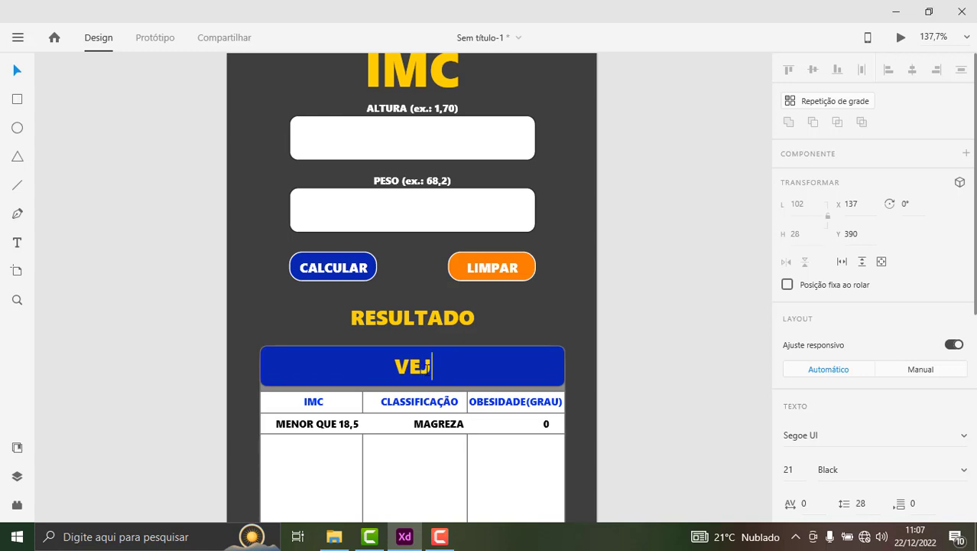
{"action": "type", "text": "A A IM"}
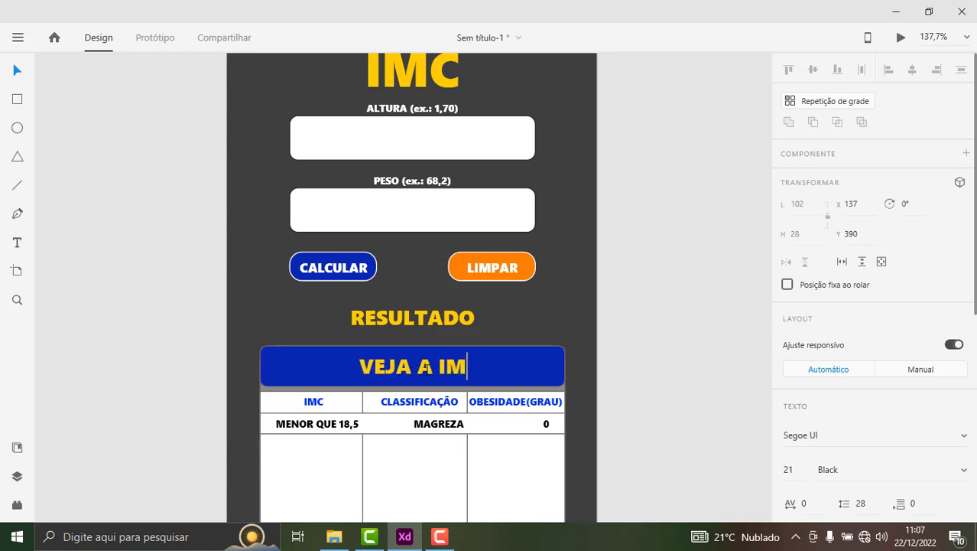
{"action": "key", "text": "BackSpace"}
{"action": "type", "text": "NTER"}
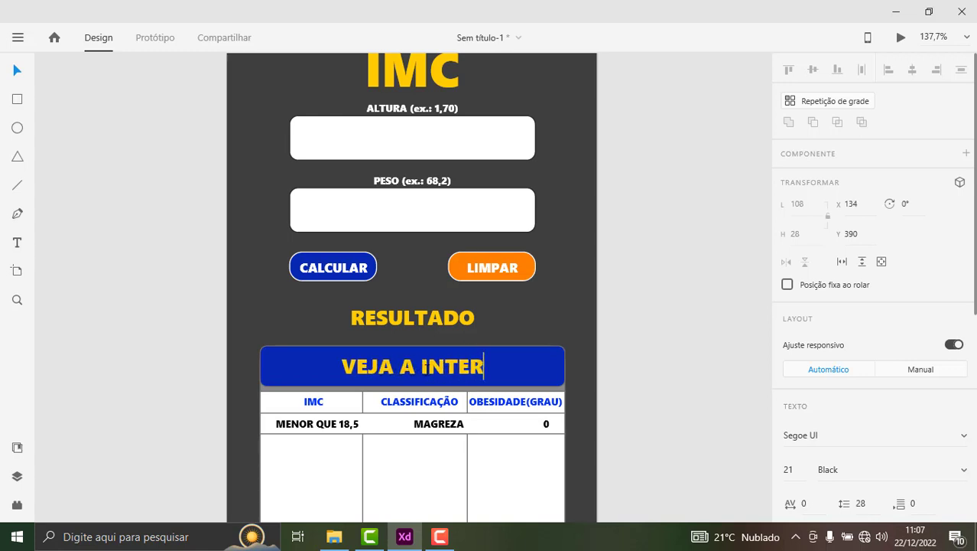
{"action": "type", "text": "PLETAÇÃ"}
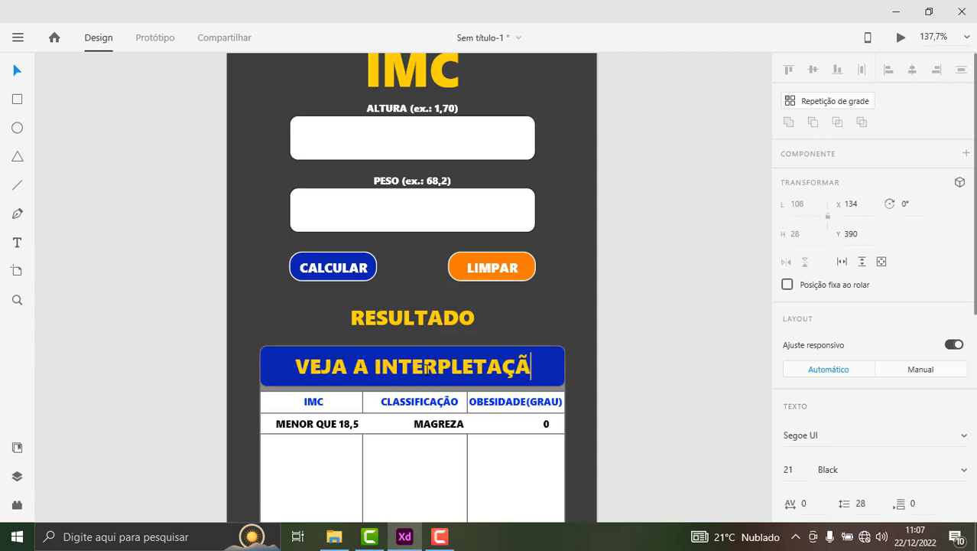
{"action": "type", "text": "O D"}
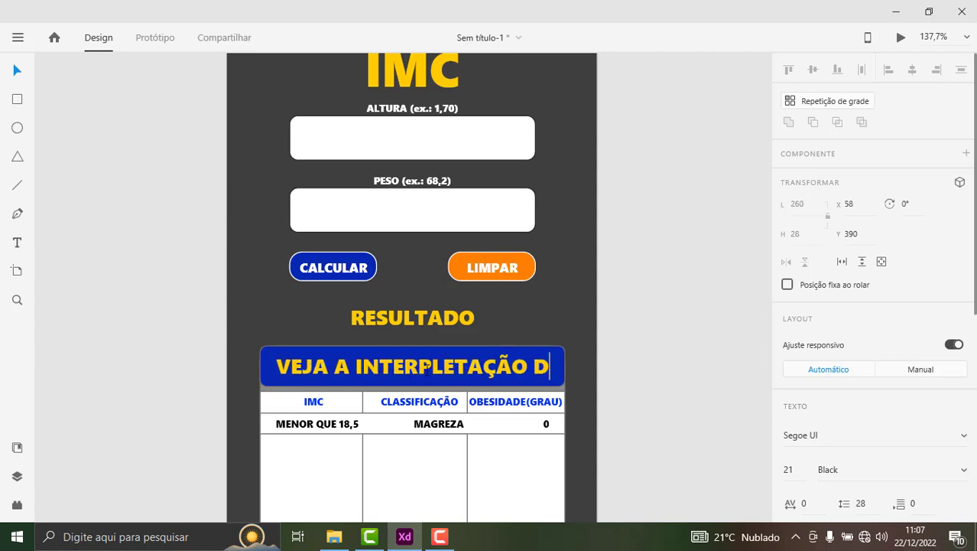
{"action": "type", "text": "O IM"}
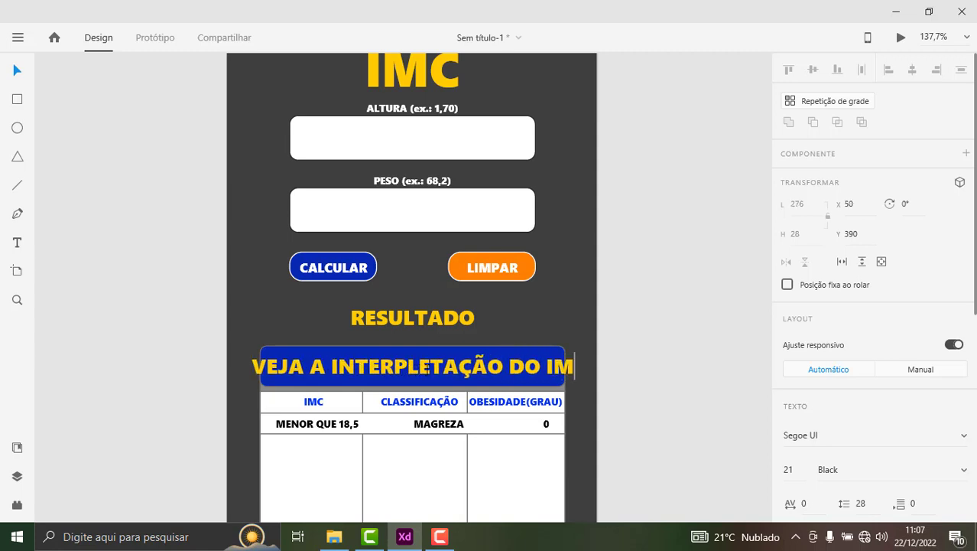
{"action": "type", "text": "C"}
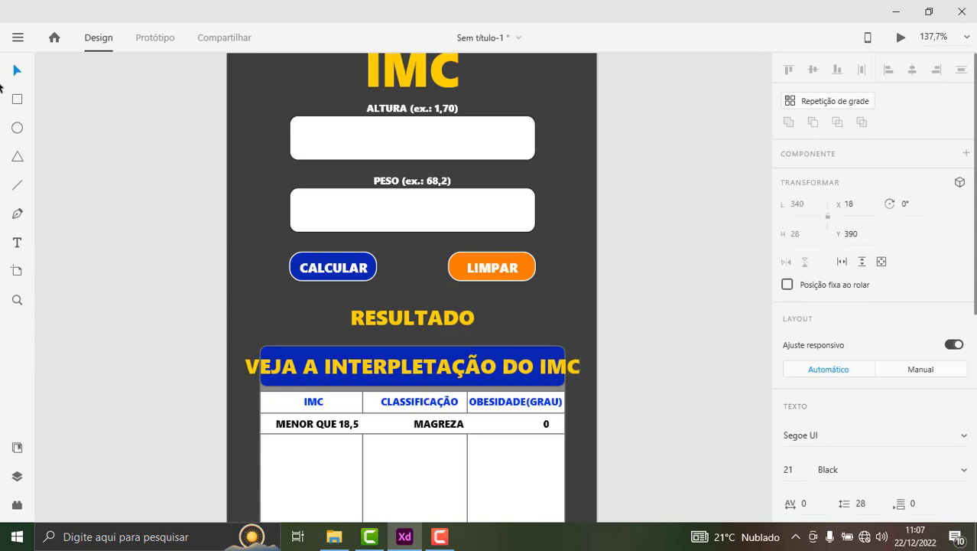
{"action": "left_click", "coordinate": [18, 73]}
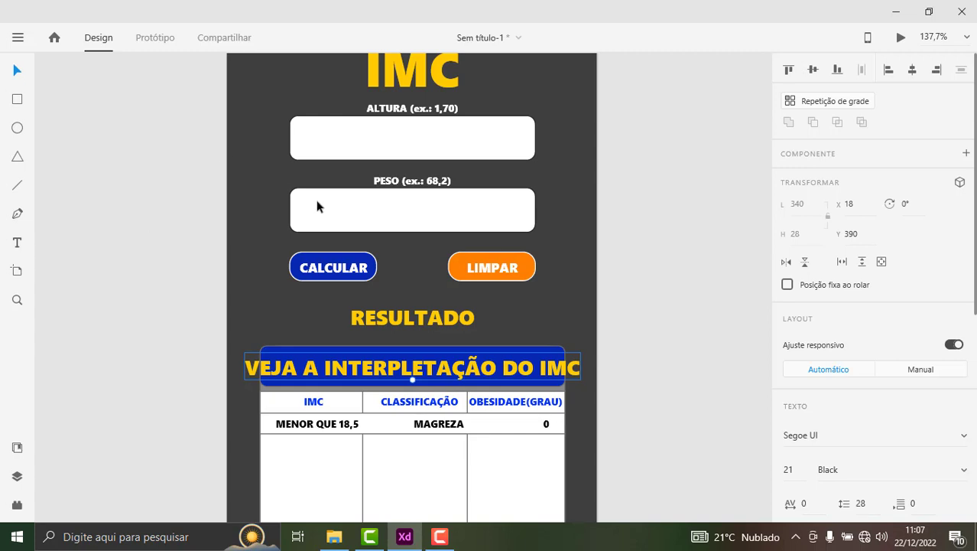
{"action": "left_click_drag", "start_coordinate": [412, 380], "coordinate": [411, 372]}
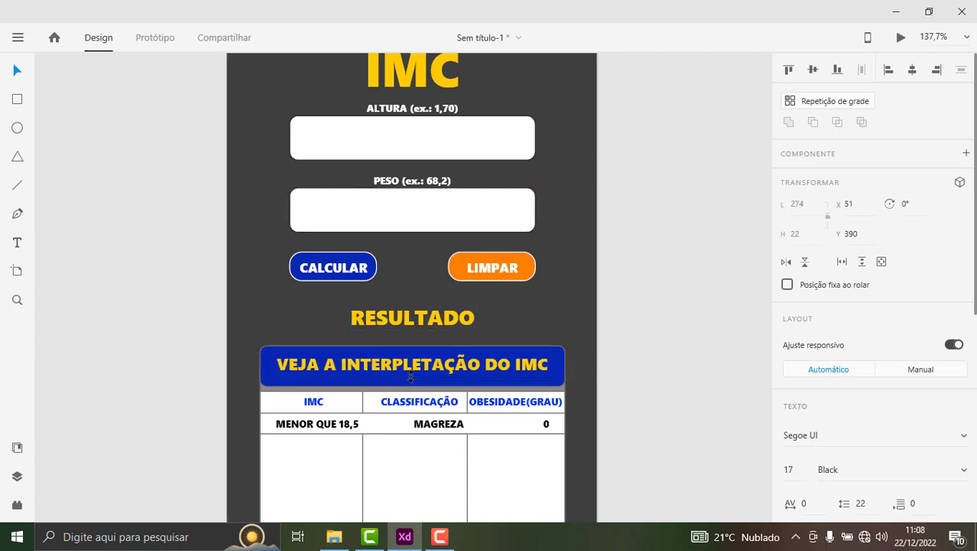
{"action": "double_click", "coordinate": [448, 366]}
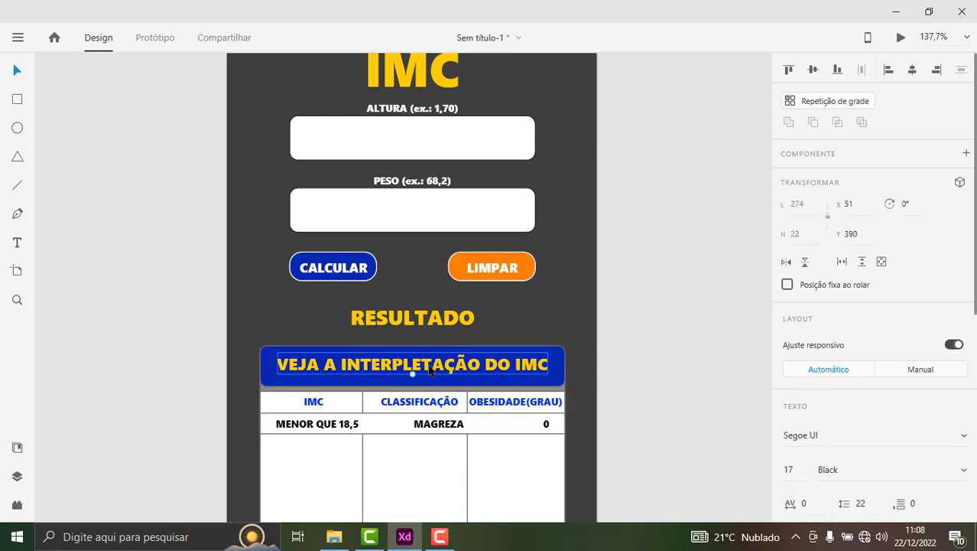
Step: Centre the banner text horizontally within the blue bar
{"action": "left_click_drag", "start_coordinate": [434, 370], "coordinate": [423, 370]}
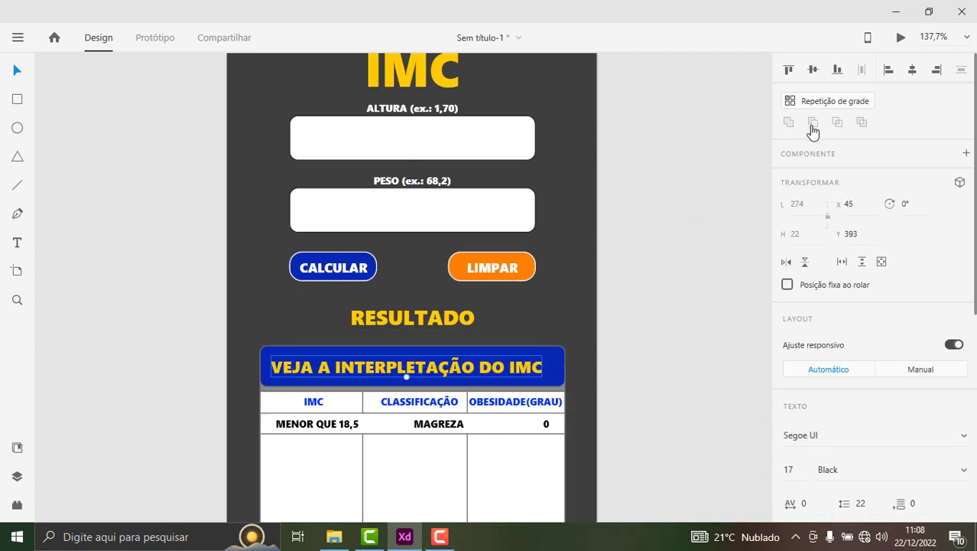
{"action": "left_click", "coordinate": [911, 71]}
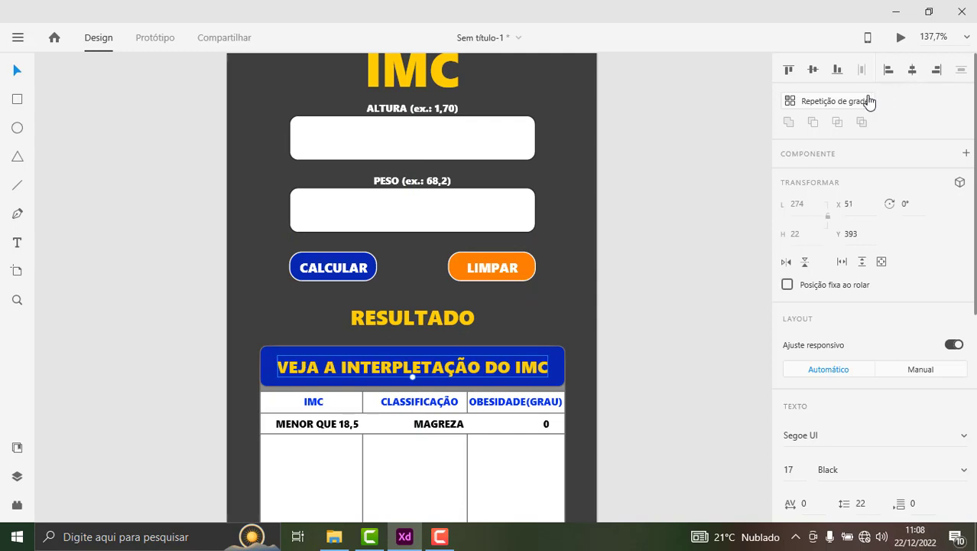
{"action": "left_click", "coordinate": [814, 73]}
{"action": "key", "text": "ctrl+z"}
{"action": "left_click", "coordinate": [632, 297]}
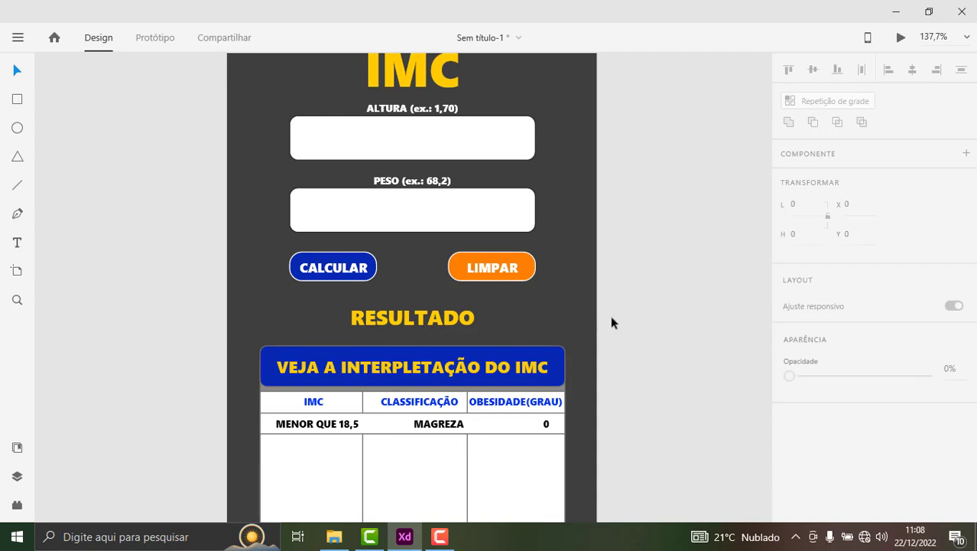
Step: Set the banner text's fill colour to white (#FFFFFF)
{"action": "scroll", "coordinate": [548, 348], "scroll_direction": "down", "scroll_amount": 2}
{"action": "left_click", "coordinate": [464, 295]}
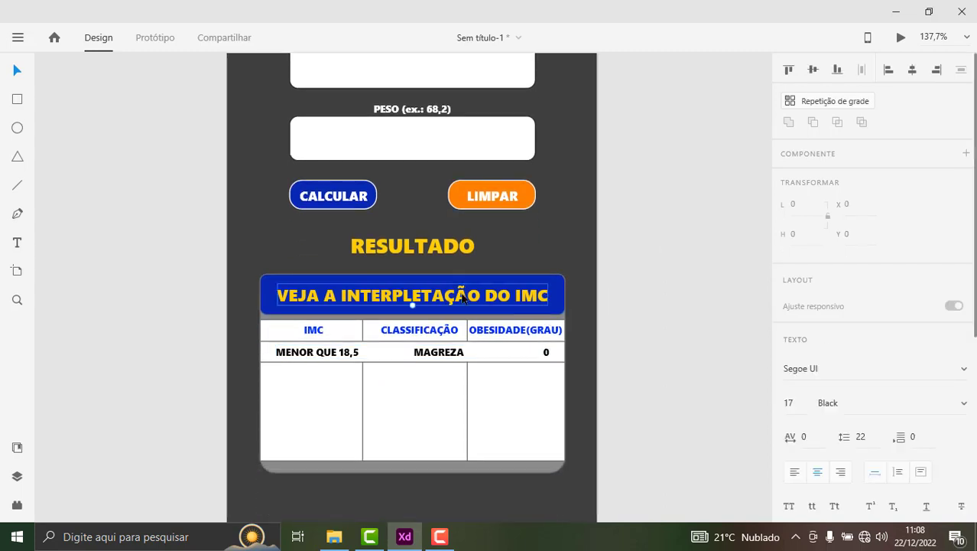
{"action": "scroll", "coordinate": [765, 358], "scroll_direction": "down", "scroll_amount": 1}
{"action": "scroll", "coordinate": [811, 355], "scroll_direction": "down", "scroll_amount": 5}
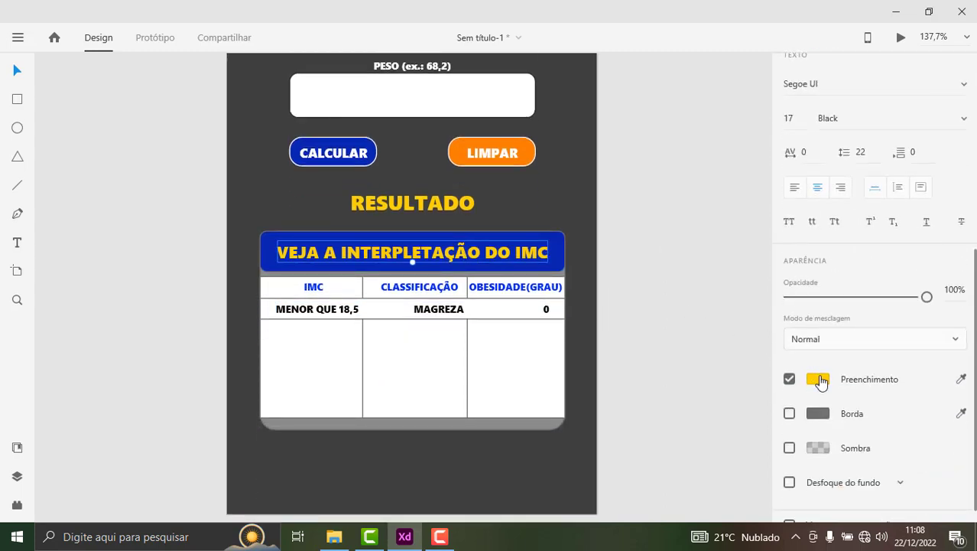
{"action": "left_click", "coordinate": [815, 383]}
{"action": "left_click_drag", "start_coordinate": [687, 345], "coordinate": [563, 255]}
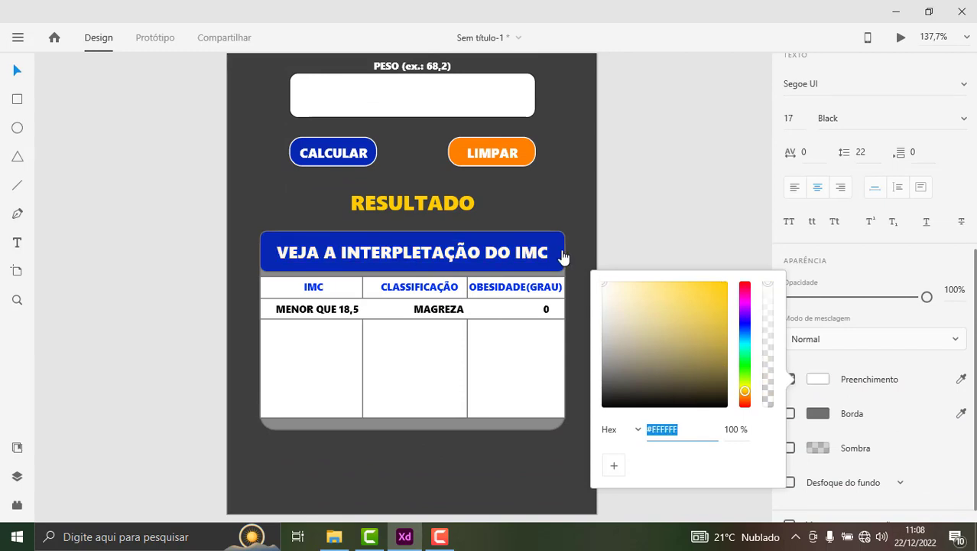
{"action": "left_click", "coordinate": [626, 212]}
{"action": "left_click", "coordinate": [378, 313]}
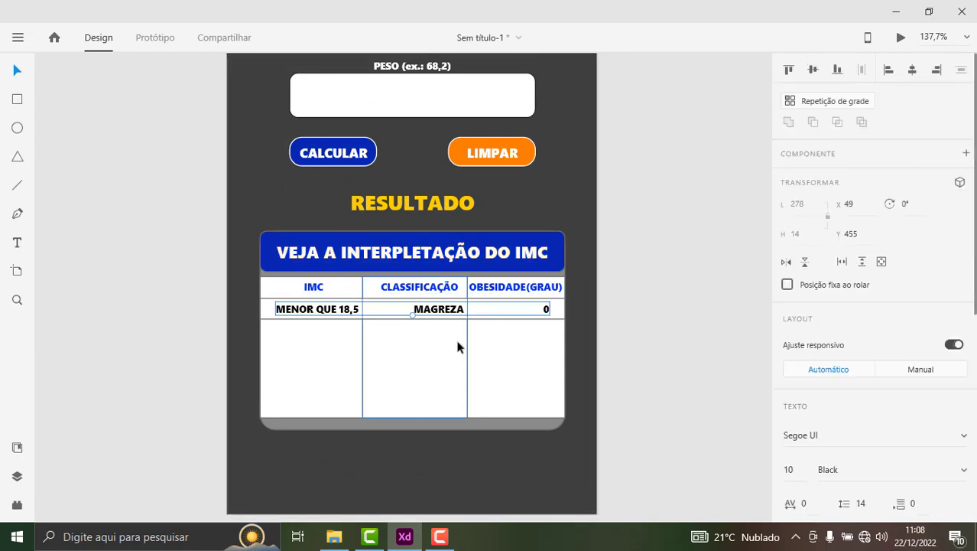
Step: Alt-drag the MENOR QUE 18,5 / MAGREZA / 0 row down four times, making five rows
{"action": "left_click", "coordinate": [644, 340]}
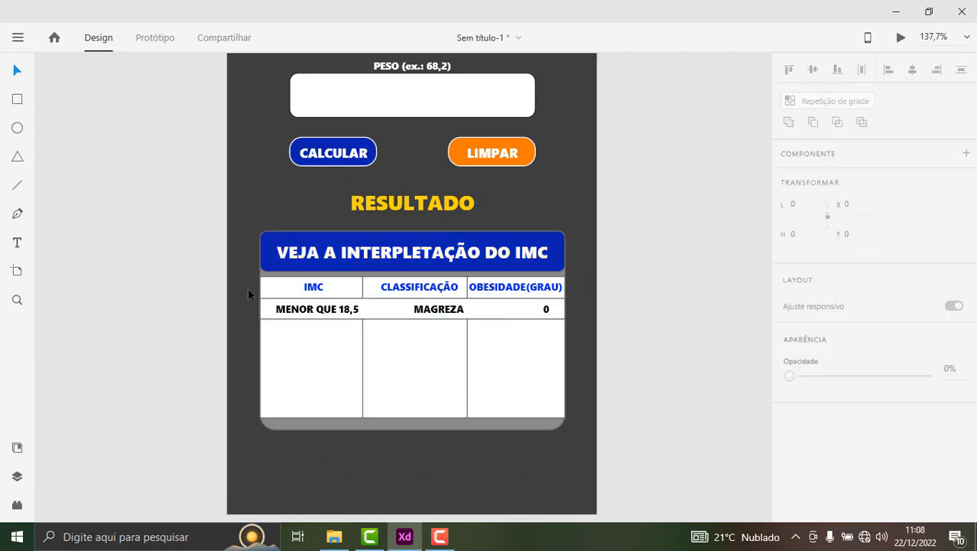
{"action": "left_click", "coordinate": [291, 311]}
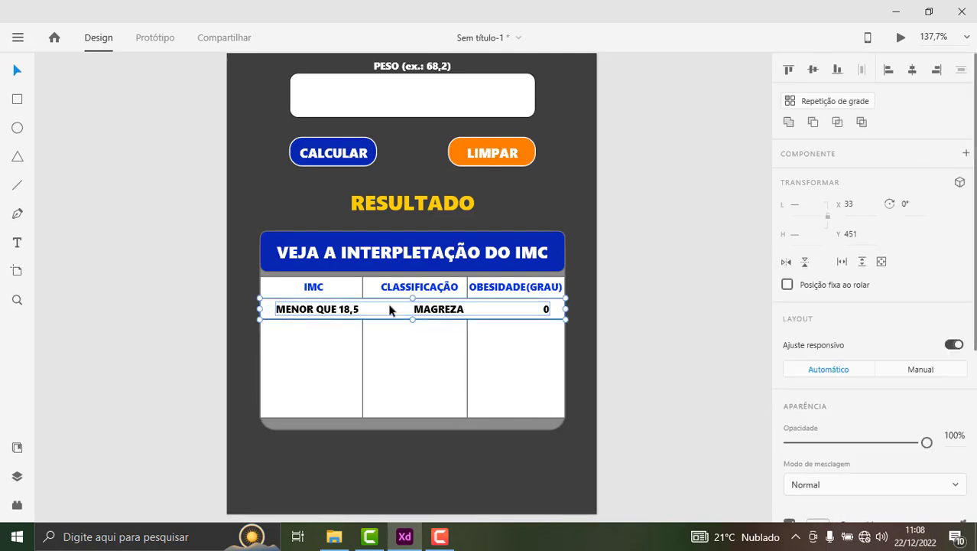
{"action": "left_click_drag", "start_coordinate": [390, 309], "coordinate": [391, 337]}
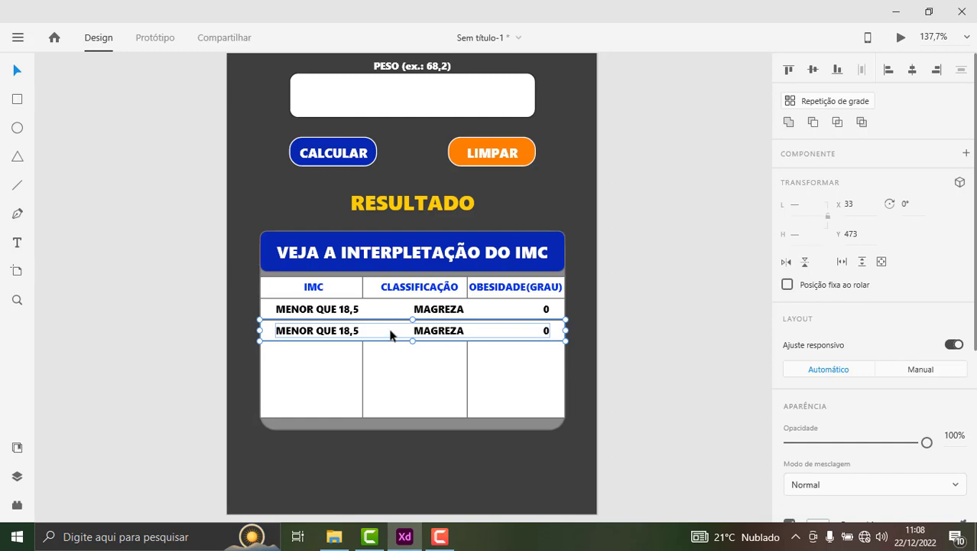
{"action": "left_click_drag", "start_coordinate": [391, 338], "coordinate": [387, 356]}
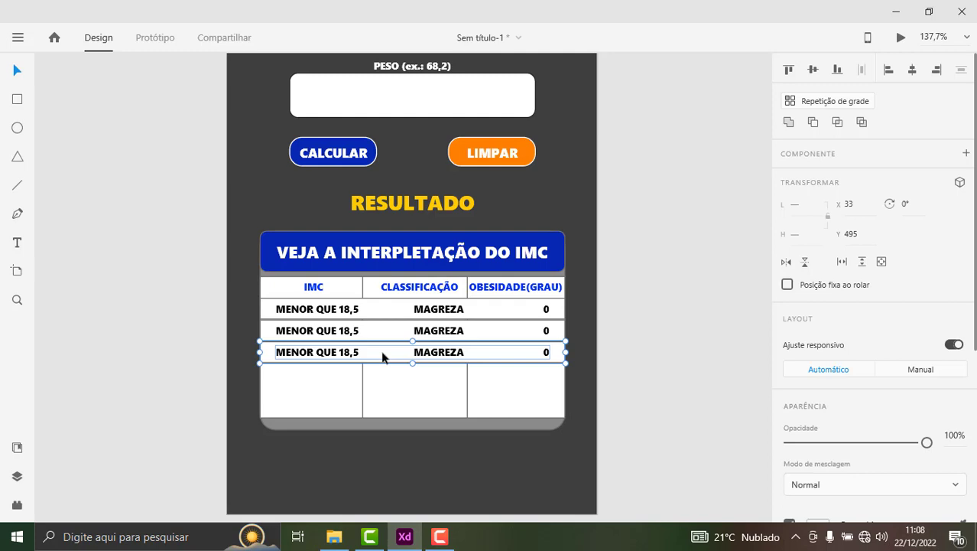
{"action": "left_click_drag", "start_coordinate": [382, 356], "coordinate": [384, 380]}
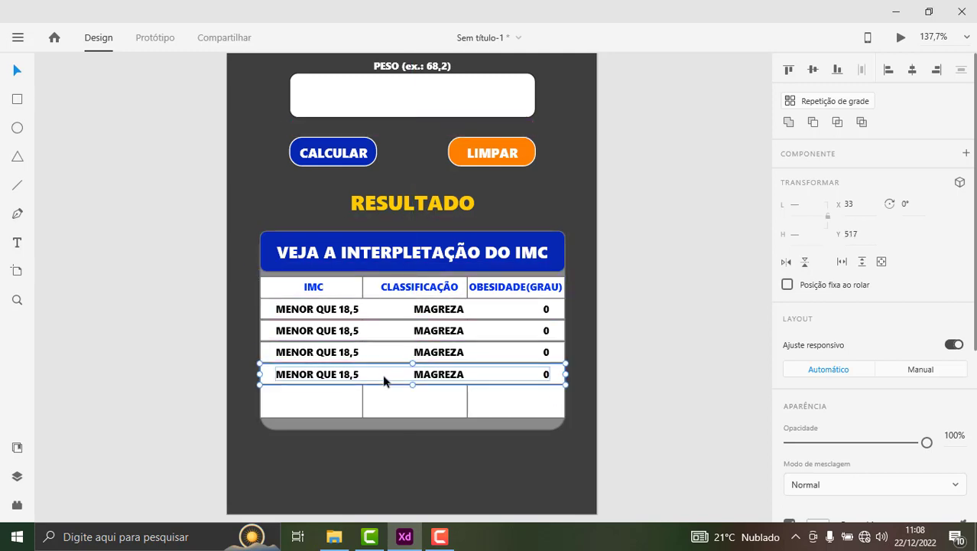
{"action": "left_click_drag", "start_coordinate": [384, 375], "coordinate": [398, 392]}
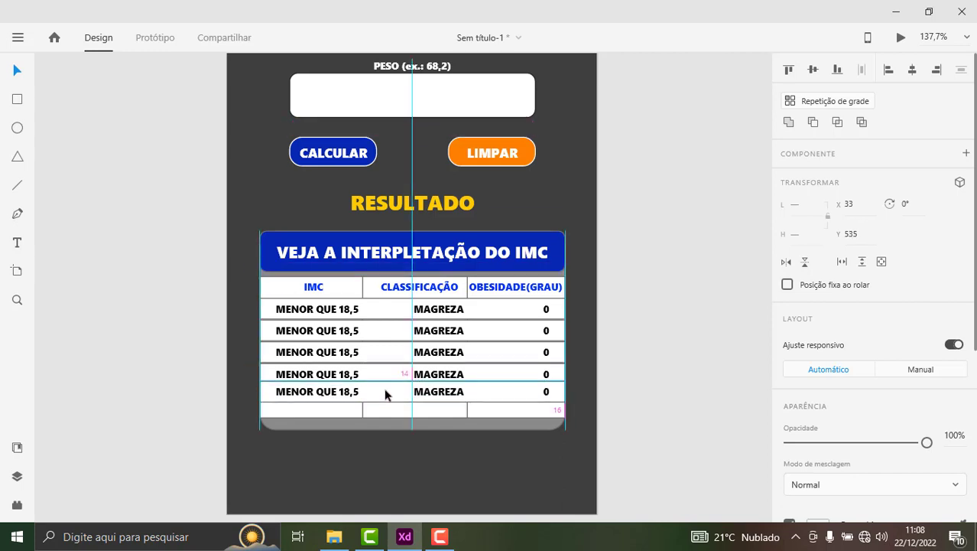
{"action": "left_click", "coordinate": [639, 323]}
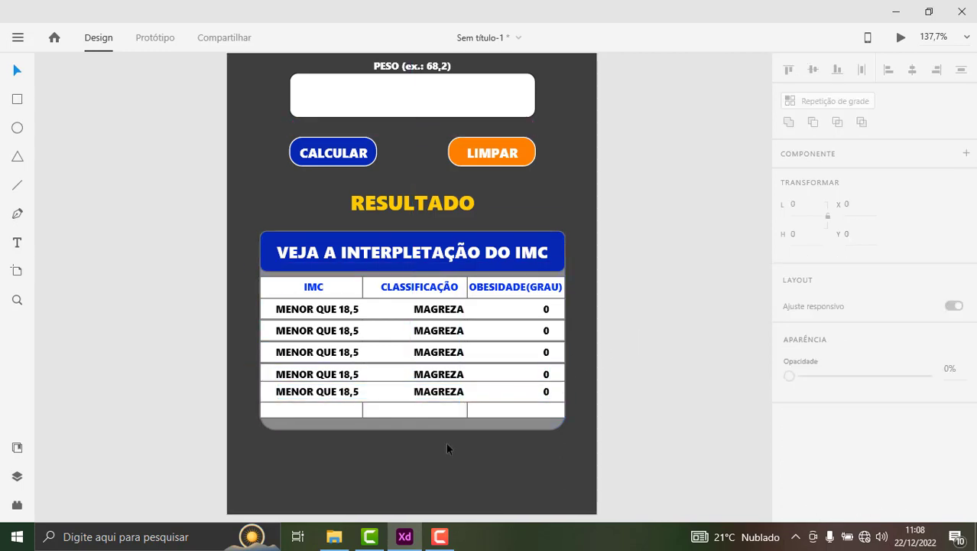
{"action": "scroll", "coordinate": [431, 464], "scroll_direction": "up", "scroll_amount": 1}
{"action": "scroll", "coordinate": [431, 464], "scroll_direction": "down", "scroll_amount": 1}
Step: Marquee-select the blue banner and nudge it down onto the table
{"action": "left_click", "coordinate": [439, 418]}
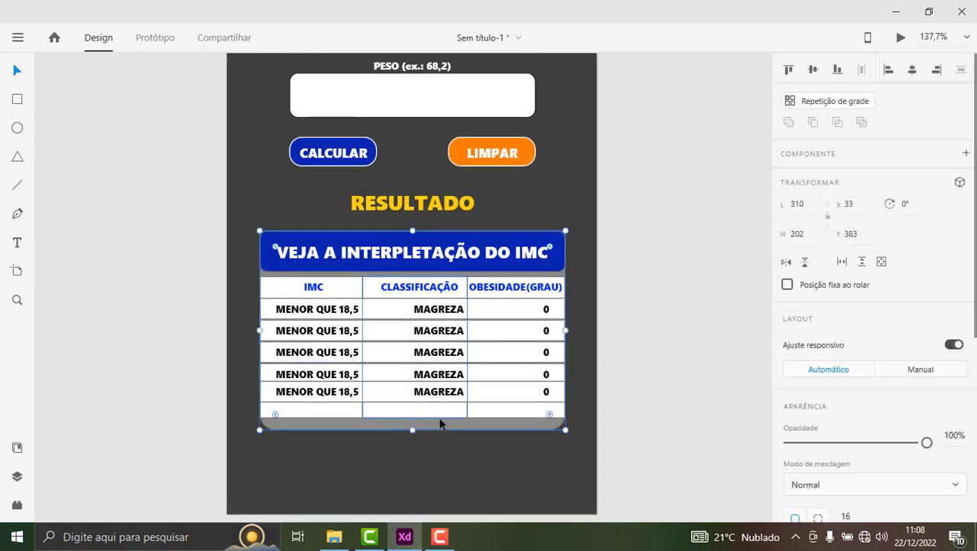
{"action": "left_click", "coordinate": [612, 289]}
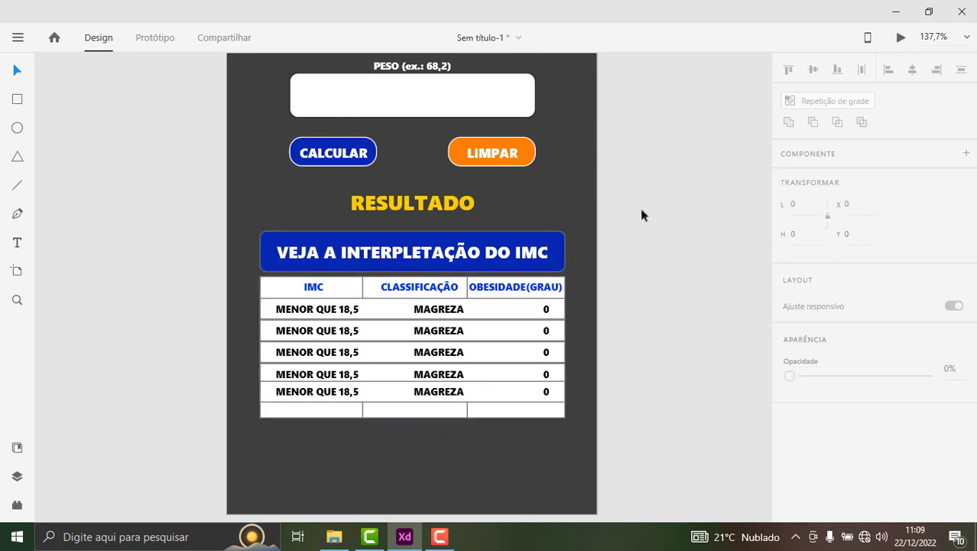
{"action": "left_click_drag", "start_coordinate": [645, 209], "coordinate": [223, 274]}
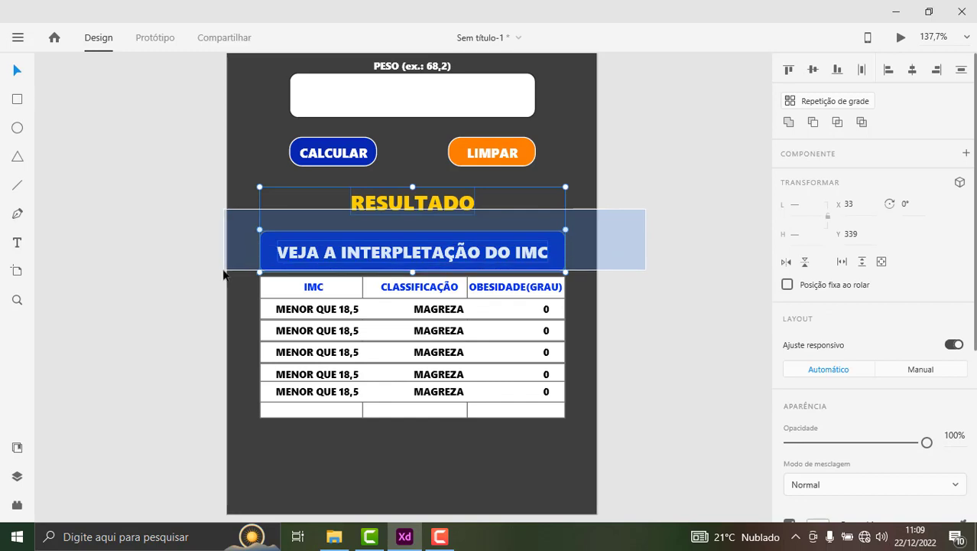
{"action": "left_click", "coordinate": [615, 231]}
{"action": "left_click_drag", "start_coordinate": [643, 222], "coordinate": [443, 263]}
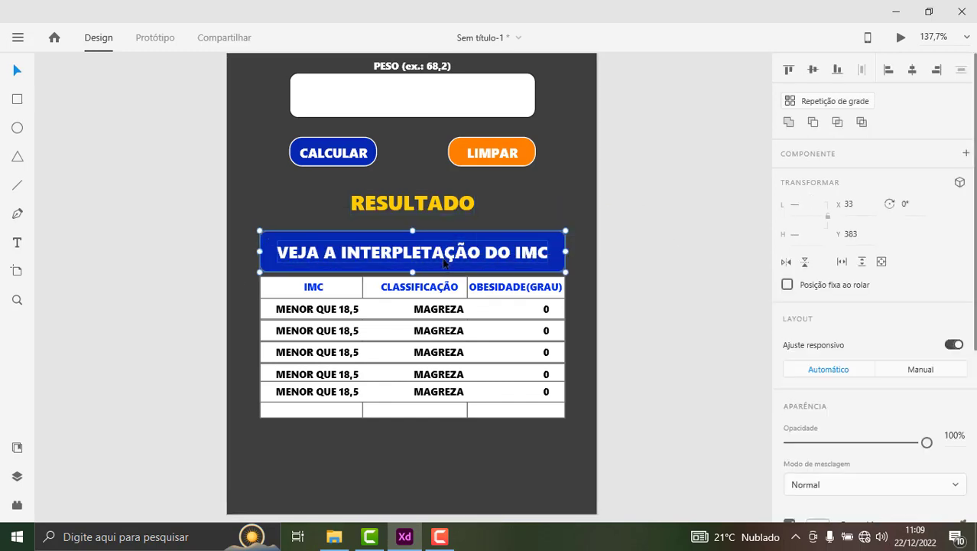
{"action": "key", "text": "Down"}
{"action": "key", "text": "Down"}
{"action": "key", "text": "Down"}
{"action": "key", "text": "Down"}
{"action": "key", "text": "Down"}
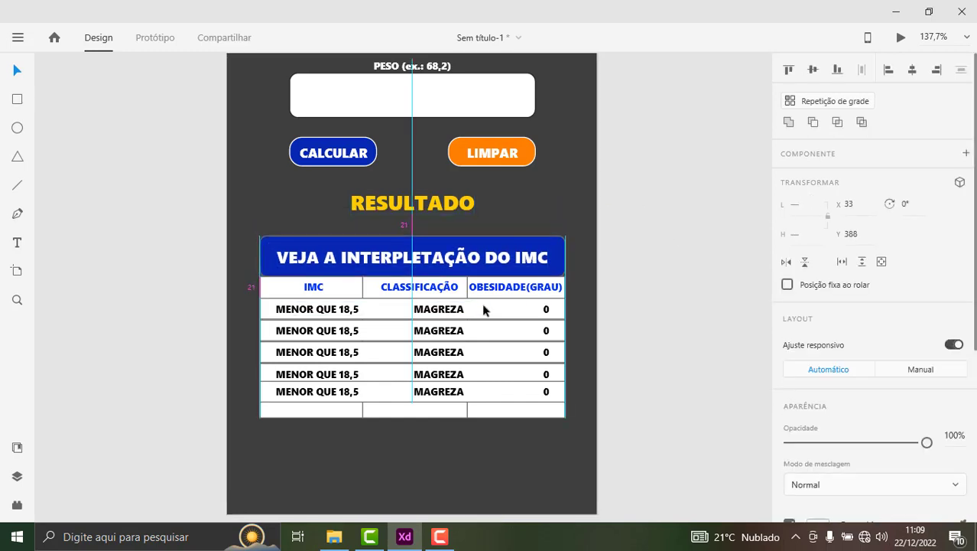
{"action": "left_click", "coordinate": [628, 261]}
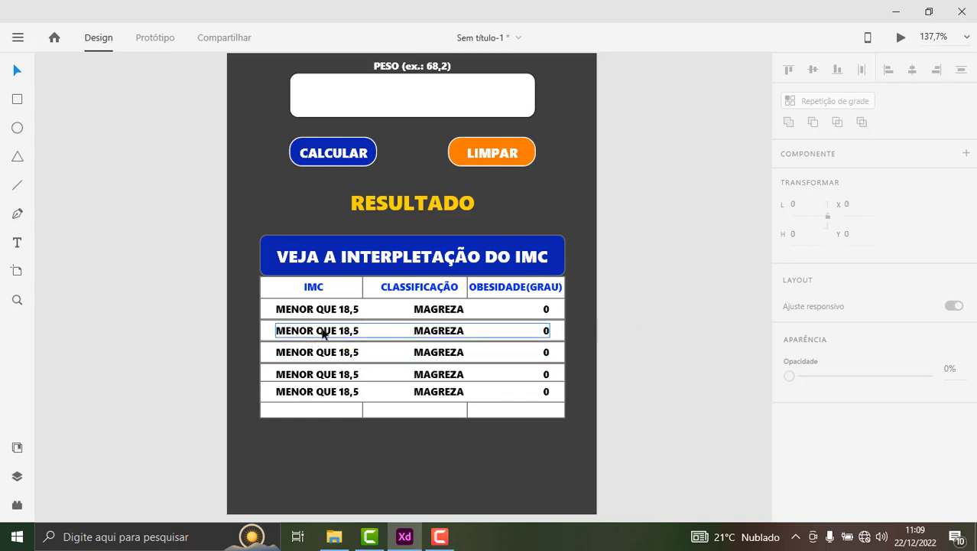
Step: Open the second row's text for editing, then select the CLASSIFICAÇÃO column shape
{"action": "left_click", "coordinate": [342, 342]}
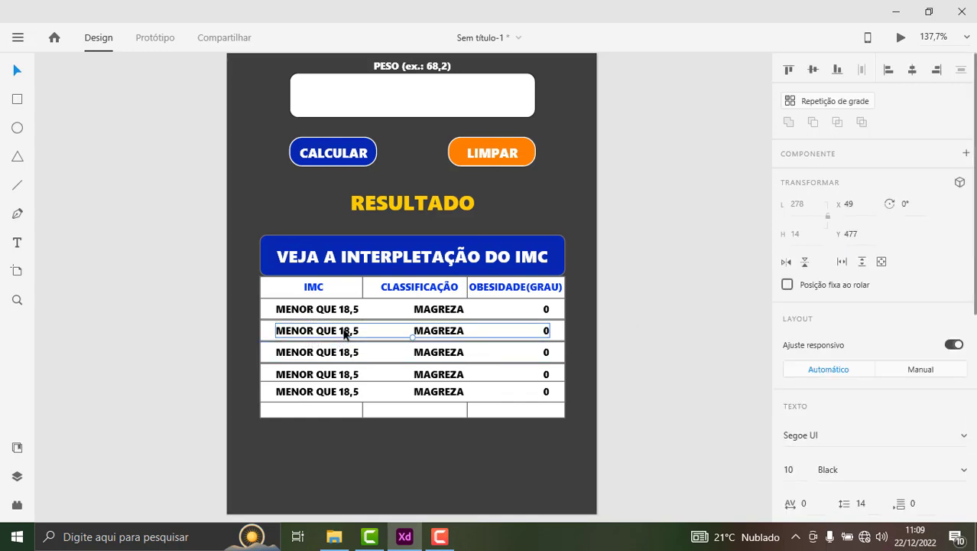
{"action": "double_click", "coordinate": [344, 333]}
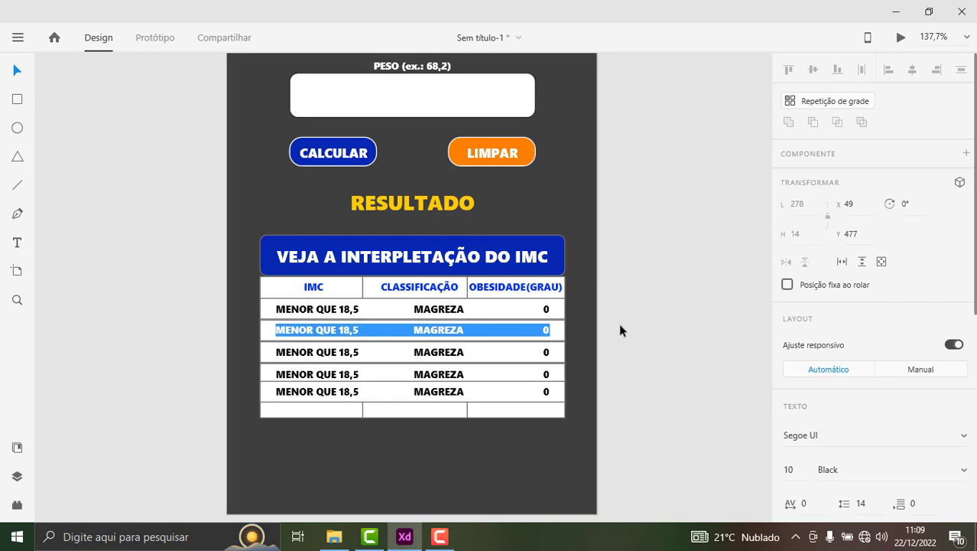
{"action": "key", "text": "Escape"}
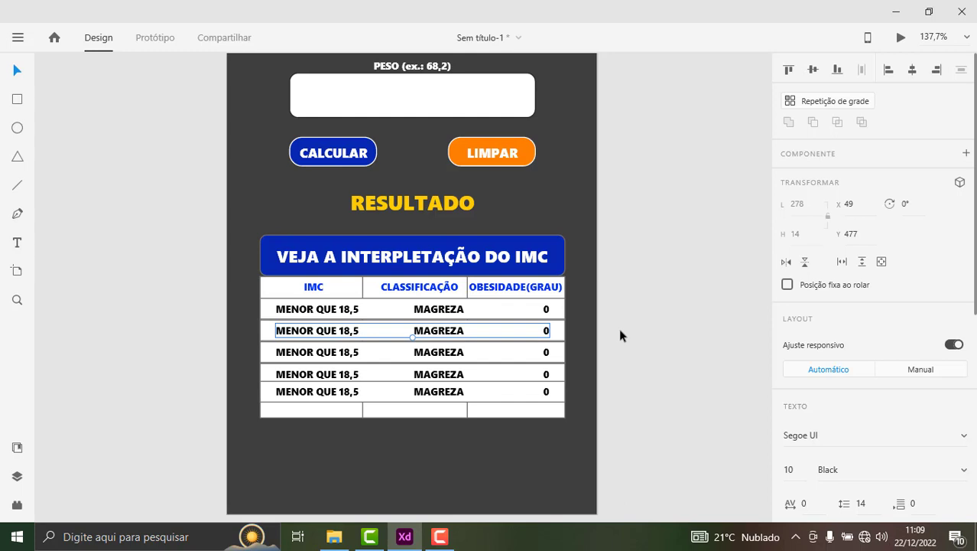
{"action": "left_click", "coordinate": [444, 414]}
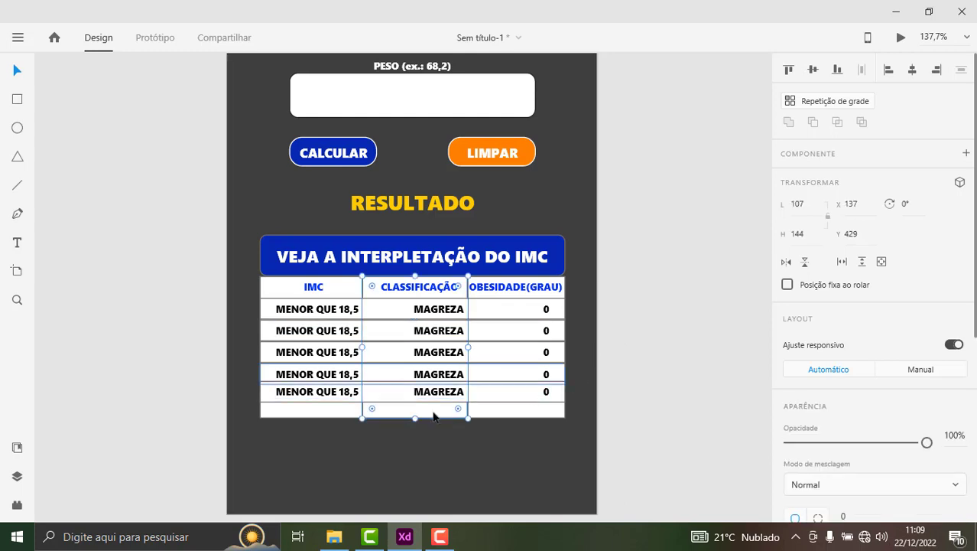
Step: Bring the CLASSIFICAÇÃO column to front and set its fill opacity to 0%
{"action": "right_click", "coordinate": [431, 414]}
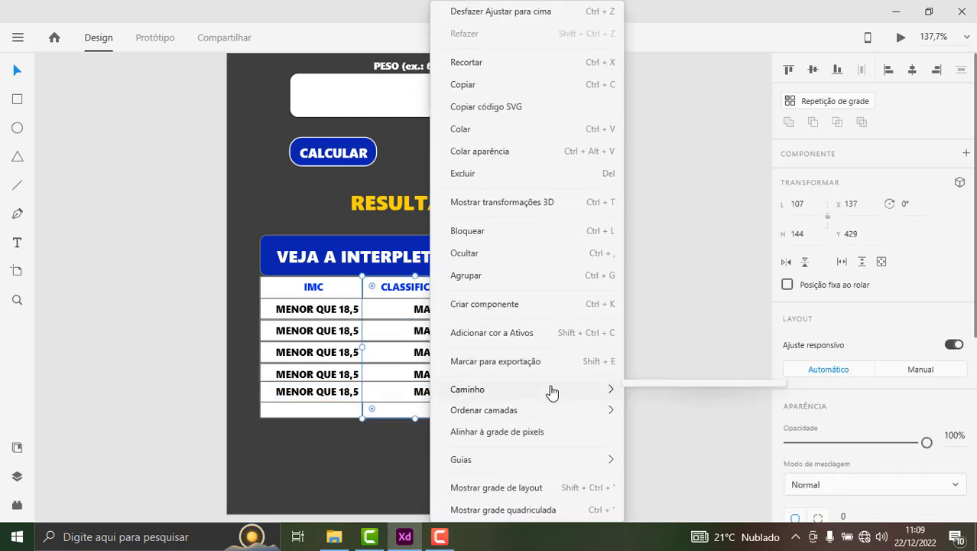
{"action": "mouse_move", "coordinate": [528, 410]}
{"action": "left_click", "coordinate": [637, 413]}
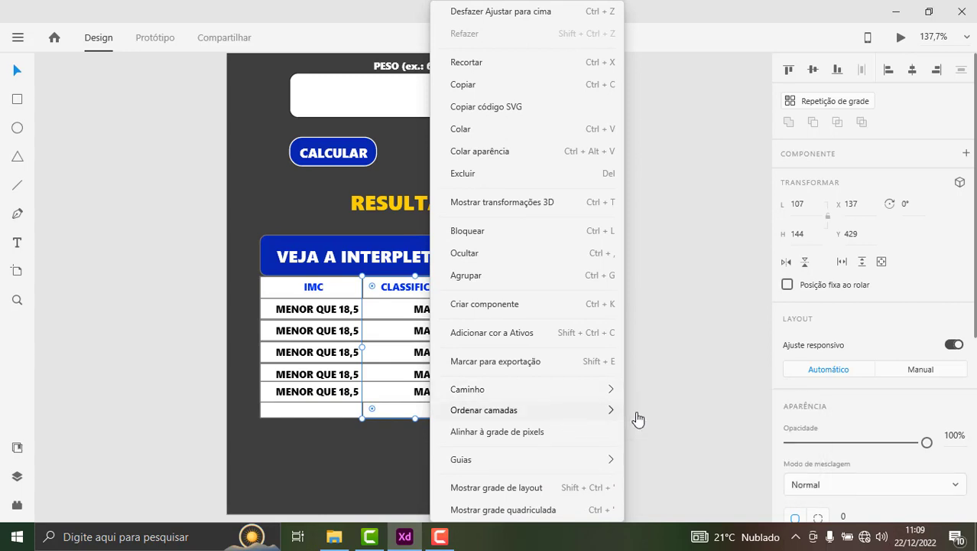
{"action": "scroll", "coordinate": [853, 391], "scroll_direction": "down", "scroll_amount": 3}
{"action": "scroll", "coordinate": [852, 392], "scroll_direction": "down", "scroll_amount": 1}
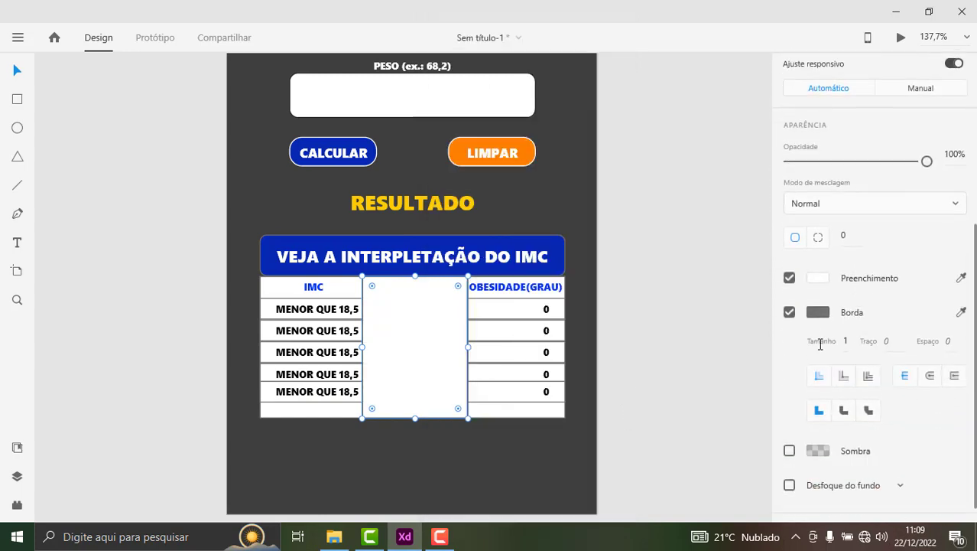
{"action": "left_click", "coordinate": [817, 280]}
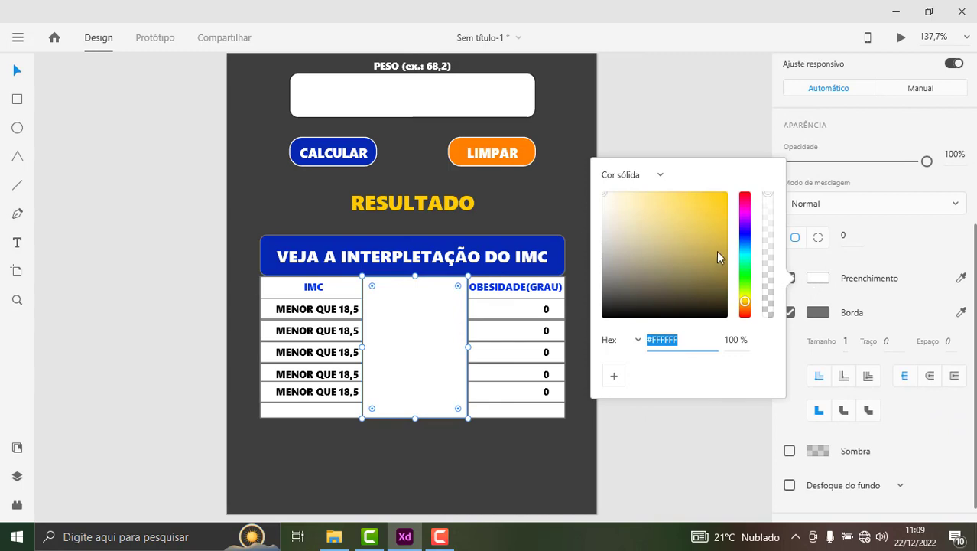
{"action": "left_click_drag", "start_coordinate": [768, 198], "coordinate": [770, 314]}
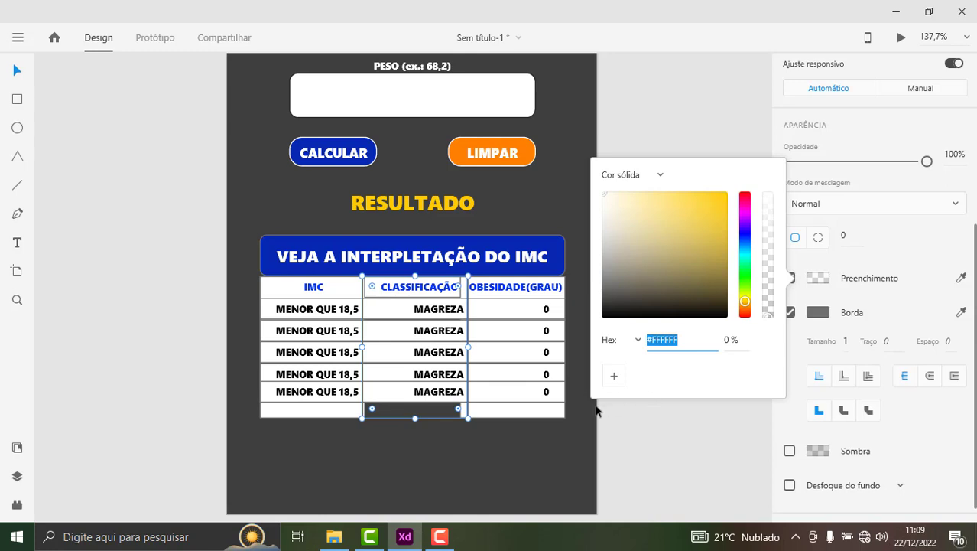
Step: Delete the empty bottom cells and shorten the CLASSIFICAÇÃO column to height 128
{"action": "left_click", "coordinate": [550, 418]}
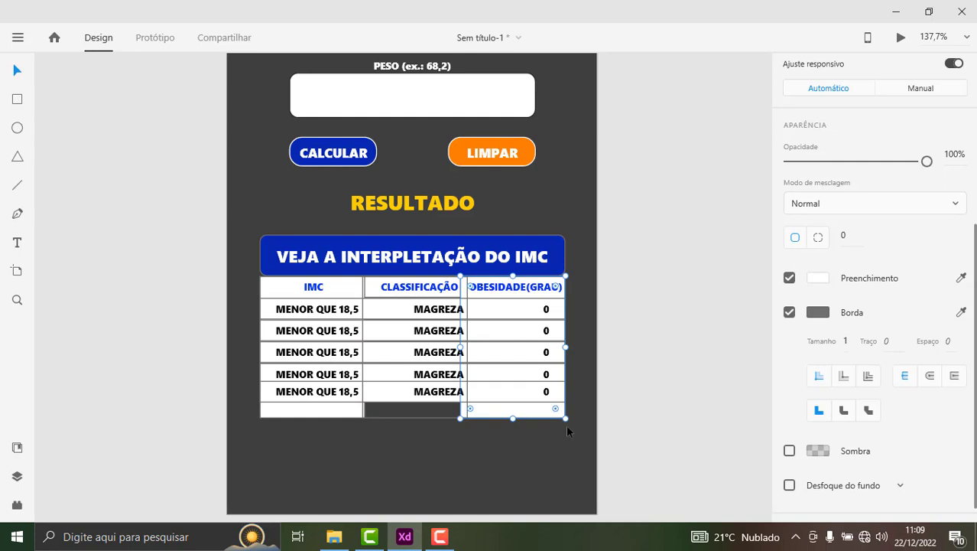
{"action": "key", "text": "Delete"}
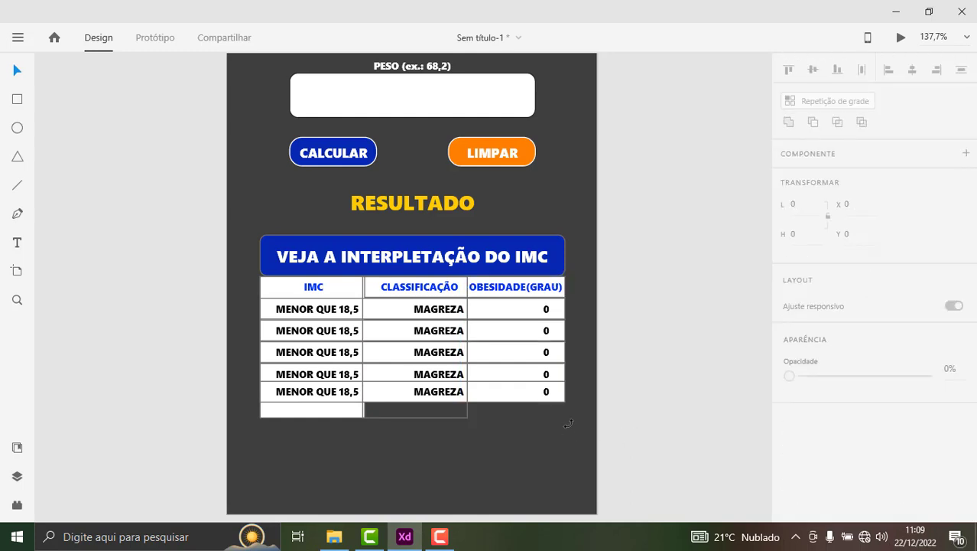
{"action": "left_click", "coordinate": [347, 415]}
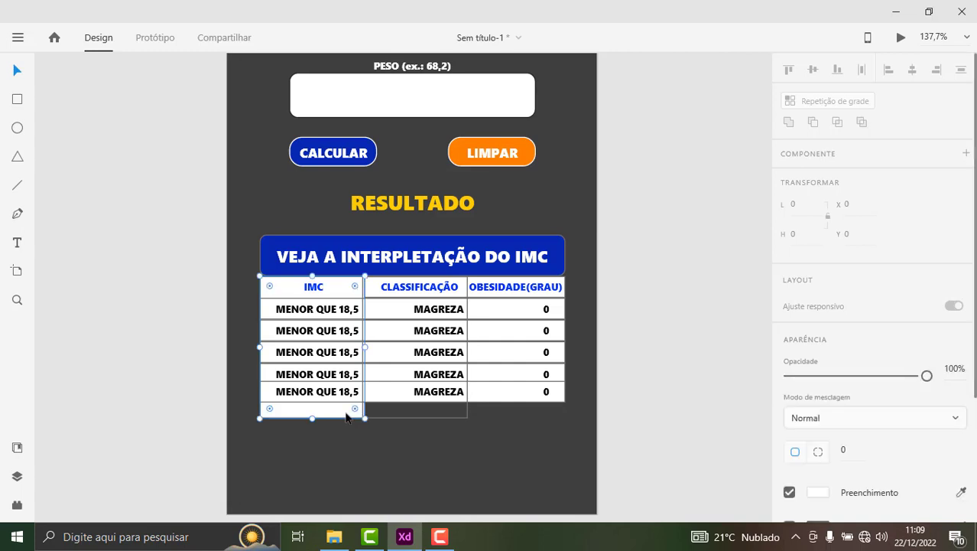
{"action": "key", "text": "Delete"}
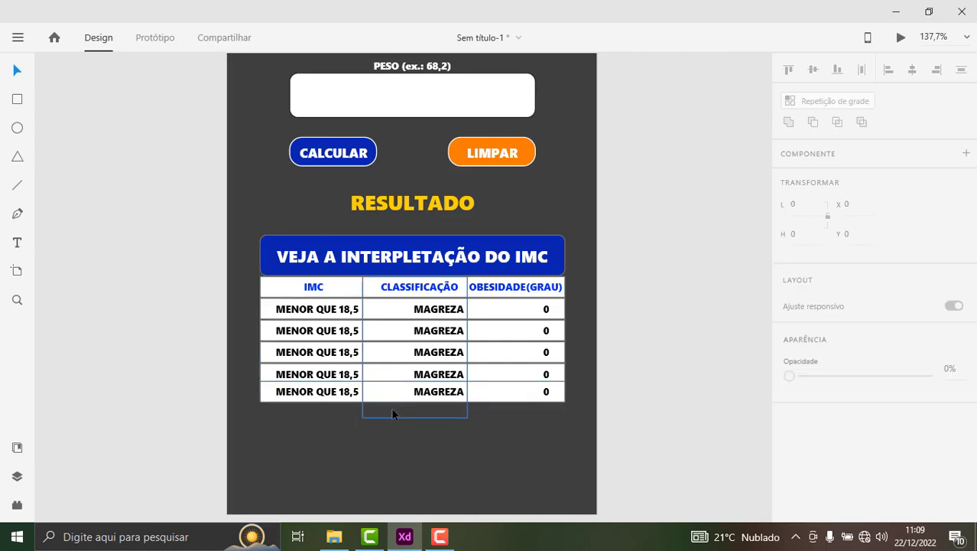
{"action": "left_click", "coordinate": [391, 413]}
{"action": "left_click_drag", "start_coordinate": [415, 418], "coordinate": [413, 403]}
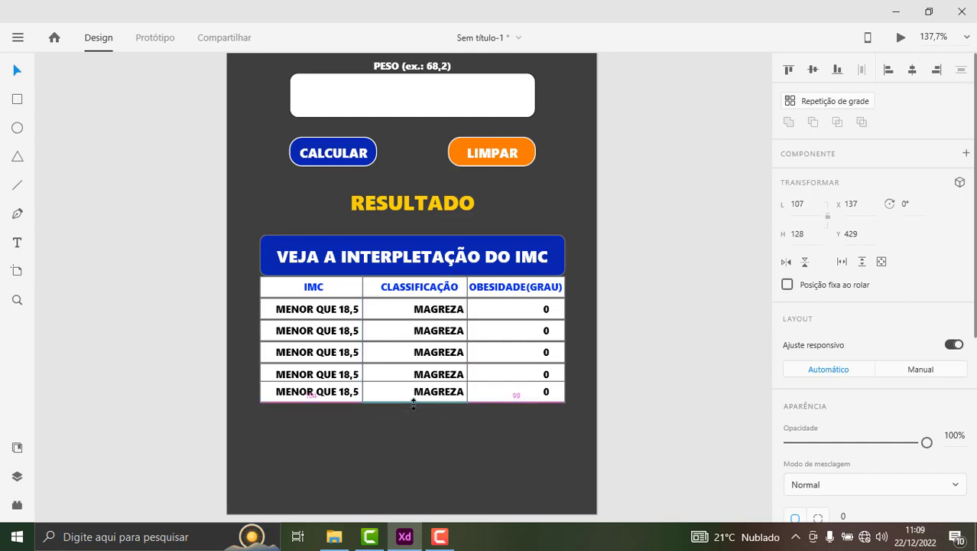
{"action": "left_click", "coordinate": [609, 357]}
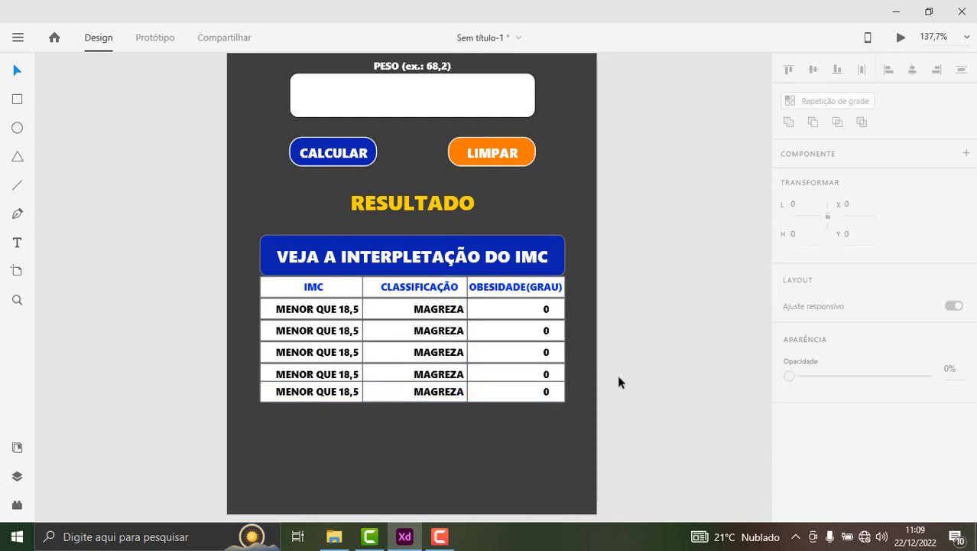
Step: Change the second row's IMC value from MENOR QUE 18,5 to 'ENTRE 18,5 E 24, 9'
{"action": "left_click", "coordinate": [331, 330]}
{"action": "double_click", "coordinate": [331, 330]}
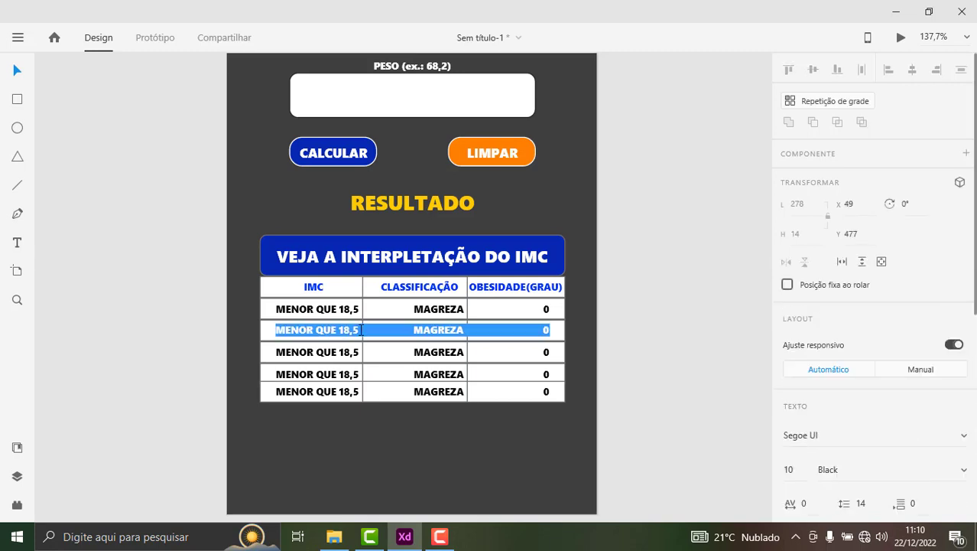
{"action": "left_click", "coordinate": [360, 329]}
{"action": "key", "text": "BackSpace"}
{"action": "key", "text": "BackSpace"}
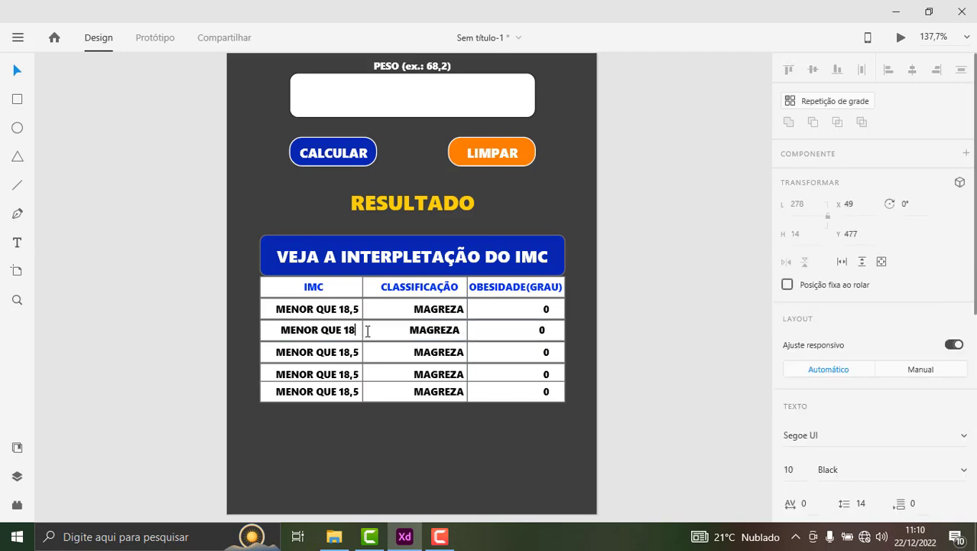
{"action": "key", "text": "BackSpace"}
{"action": "key", "text": "BackSpace"}
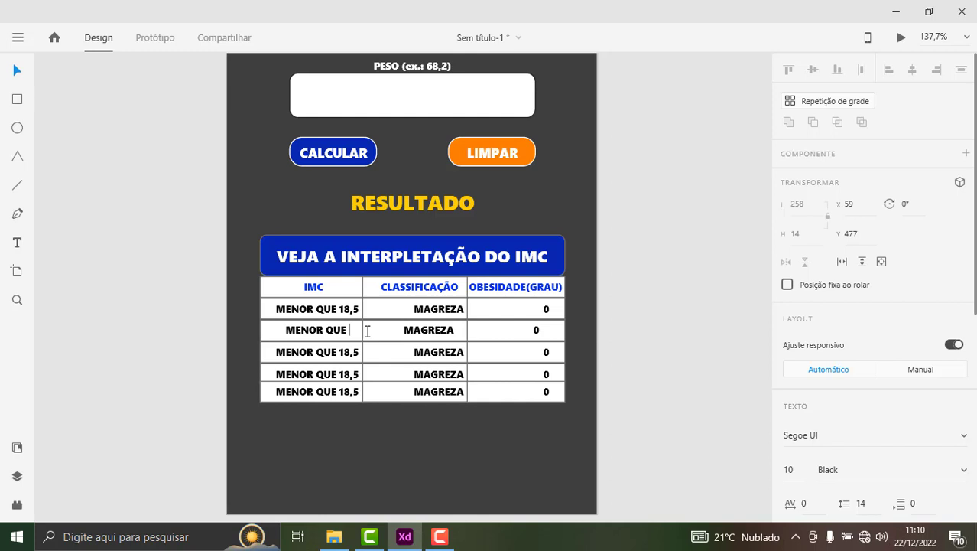
{"action": "key", "text": "BackSpace"}
{"action": "key", "text": "BackSpace"}
{"action": "key", "text": "BackSpace"}
{"action": "key", "text": "BackSpace"}
{"action": "key", "text": "BackSpace"}
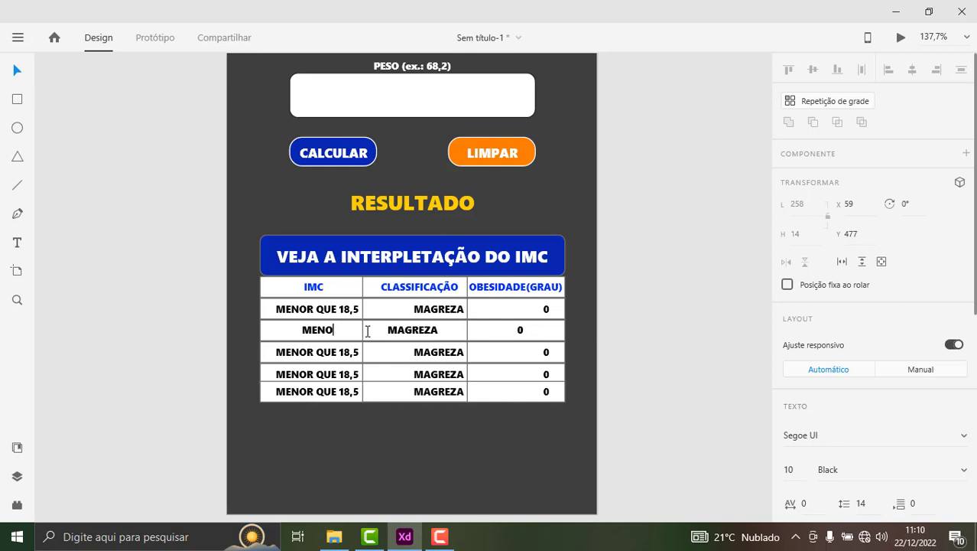
{"action": "key", "text": "BackSpace"}
{"action": "key", "text": "BackSpace"}
{"action": "key", "text": "BackSpace"}
{"action": "key", "text": "BackSpace"}
{"action": "type", "text": "ENT"}
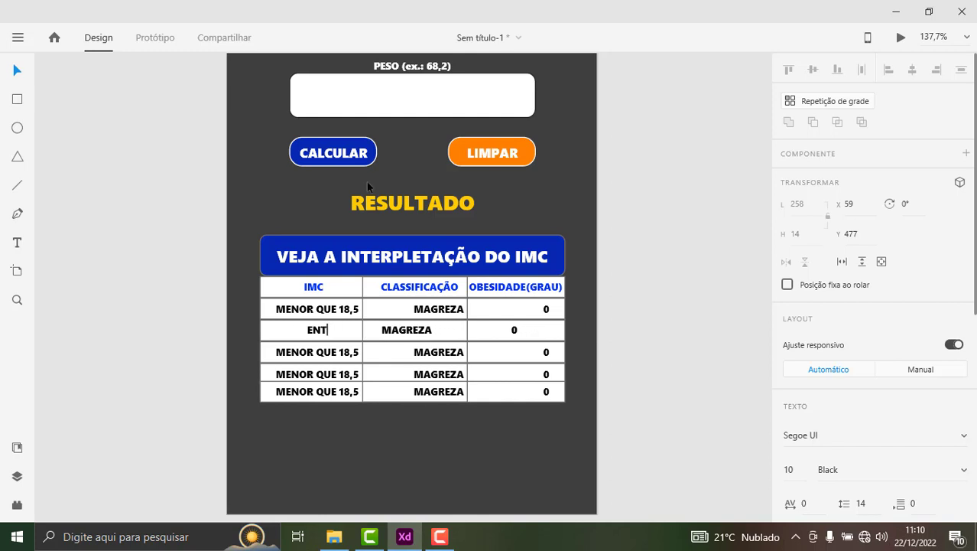
{"action": "type", "text": "RE 18"}
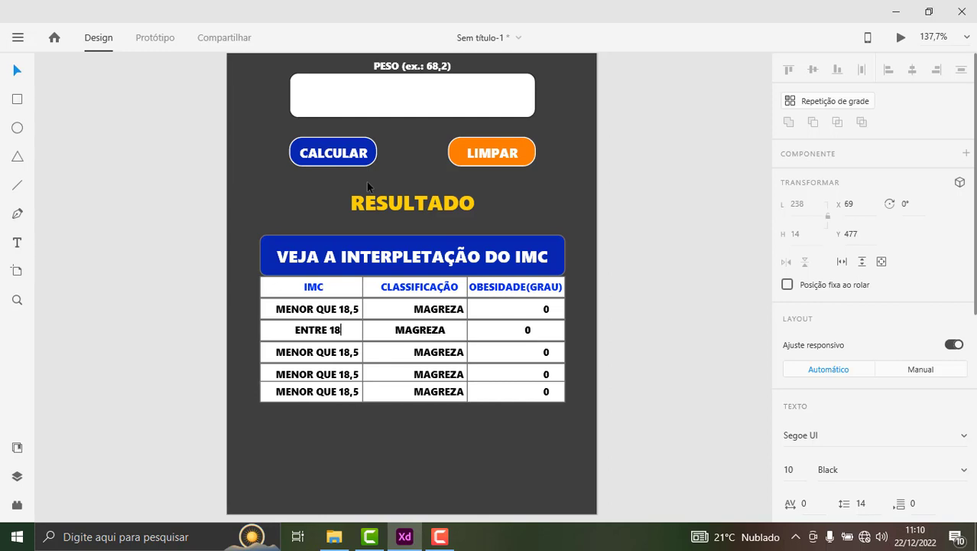
{"action": "type", "text": ",5 "}
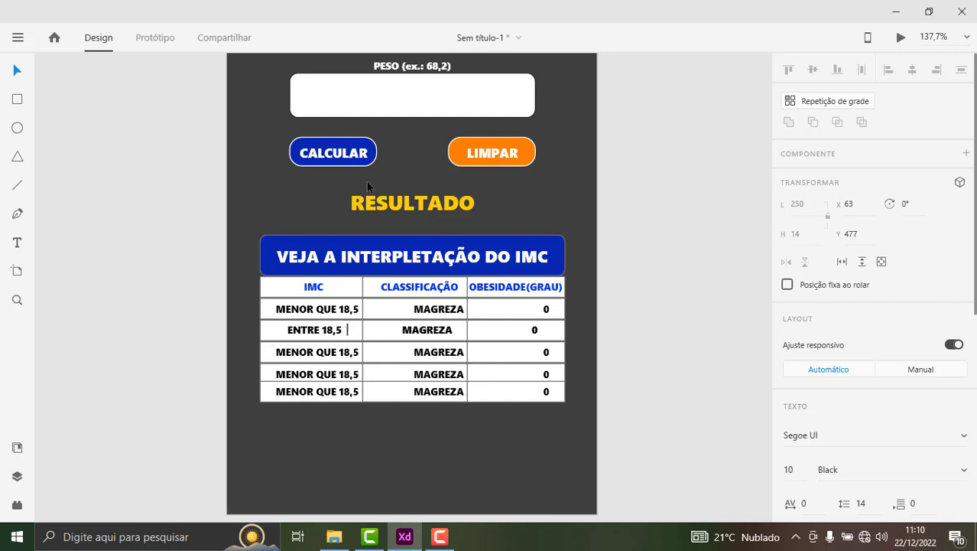
{"action": "type", "text": " E 2"}
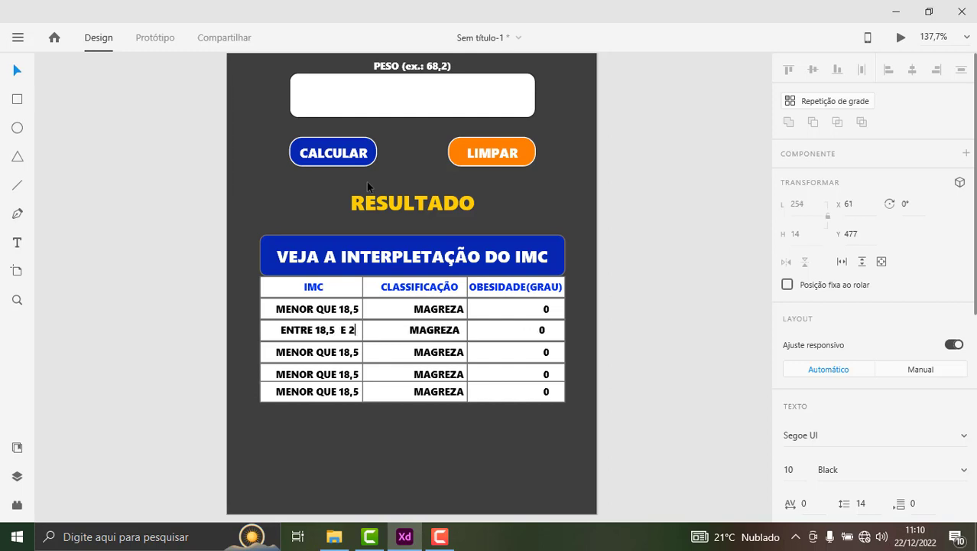
{"action": "type", "text": "4,"}
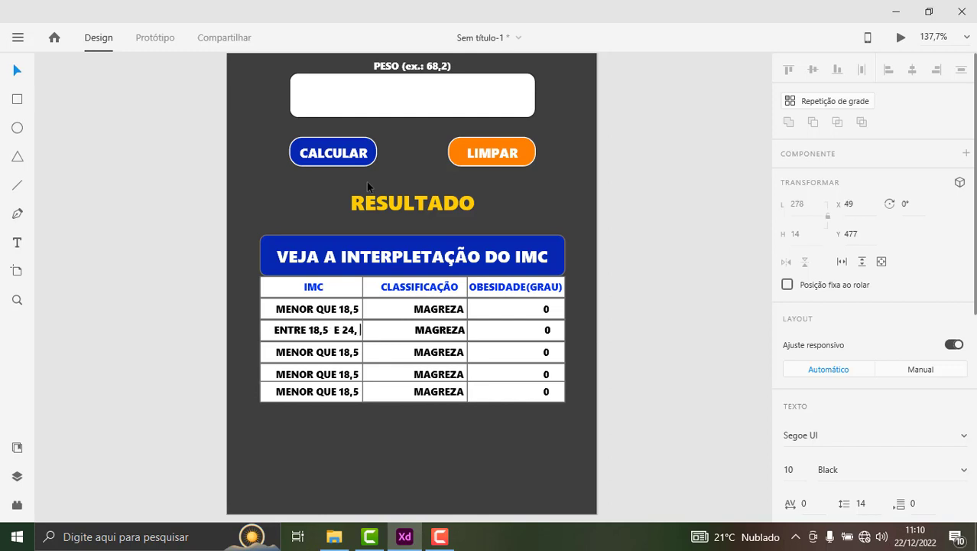
{"action": "type", "text": " 9"}
{"action": "key", "text": "Escape"}
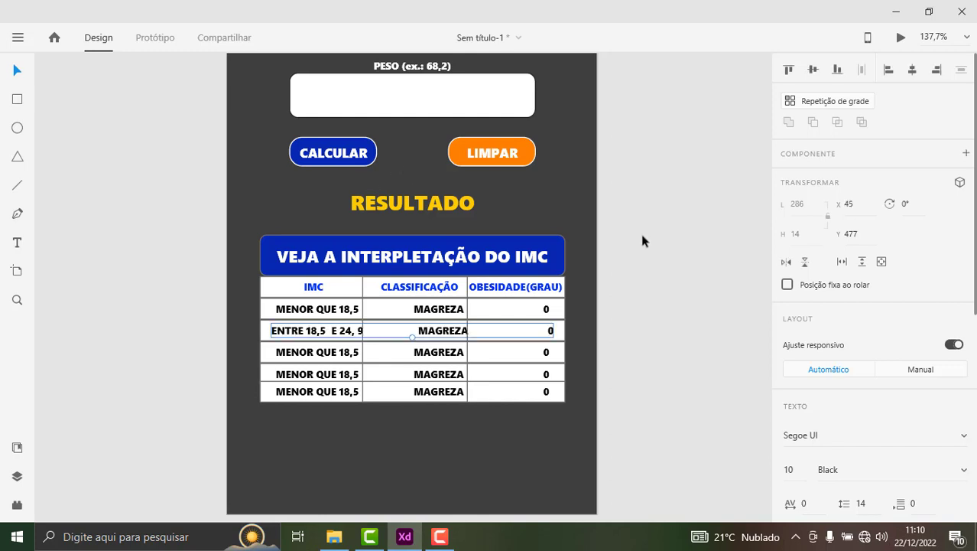
{"action": "key", "text": "Left"}
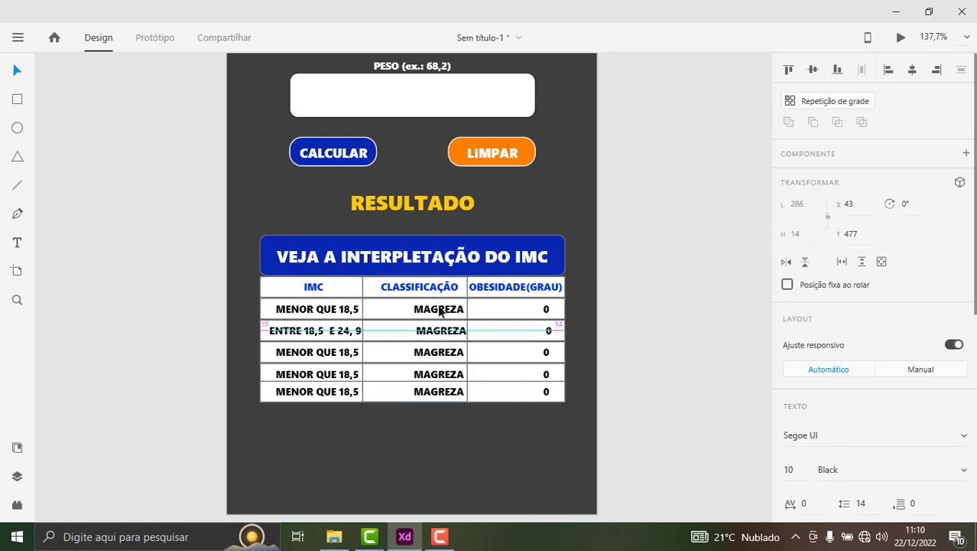
Step: Replace MAGREZA with NORMAL in the second row's classification
{"action": "left_click", "coordinate": [433, 335]}
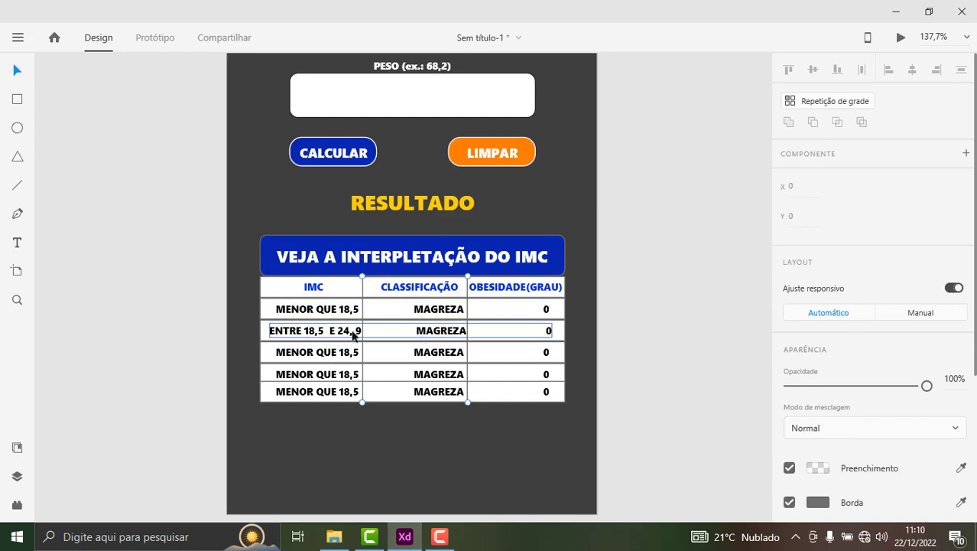
{"action": "left_click", "coordinate": [409, 327]}
{"action": "left_click", "coordinate": [433, 333]}
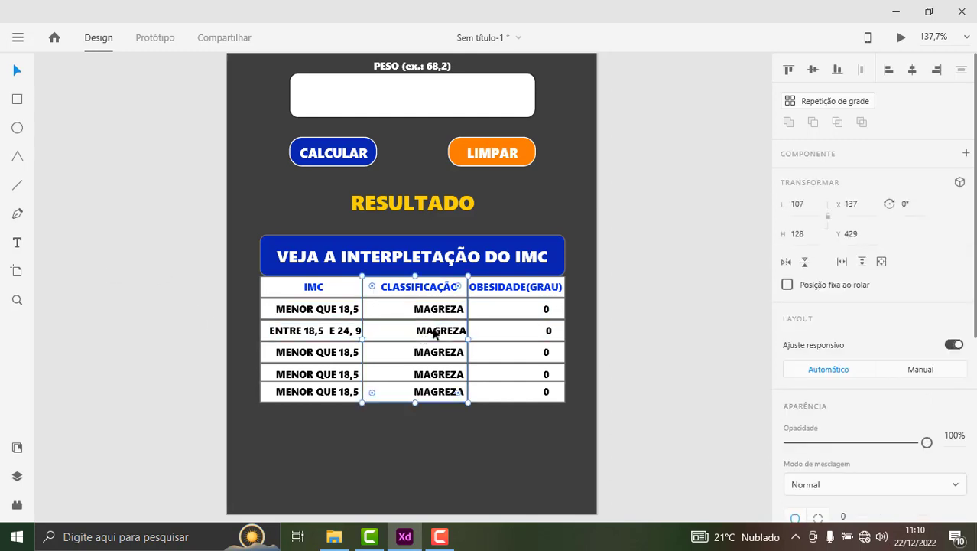
{"action": "left_click", "coordinate": [355, 334]}
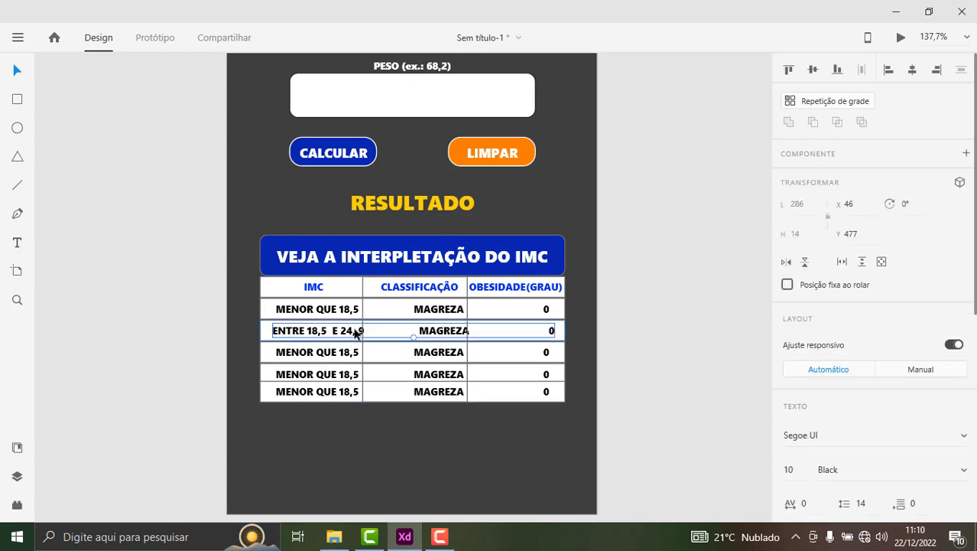
{"action": "double_click", "coordinate": [356, 334]}
{"action": "double_click", "coordinate": [353, 331]}
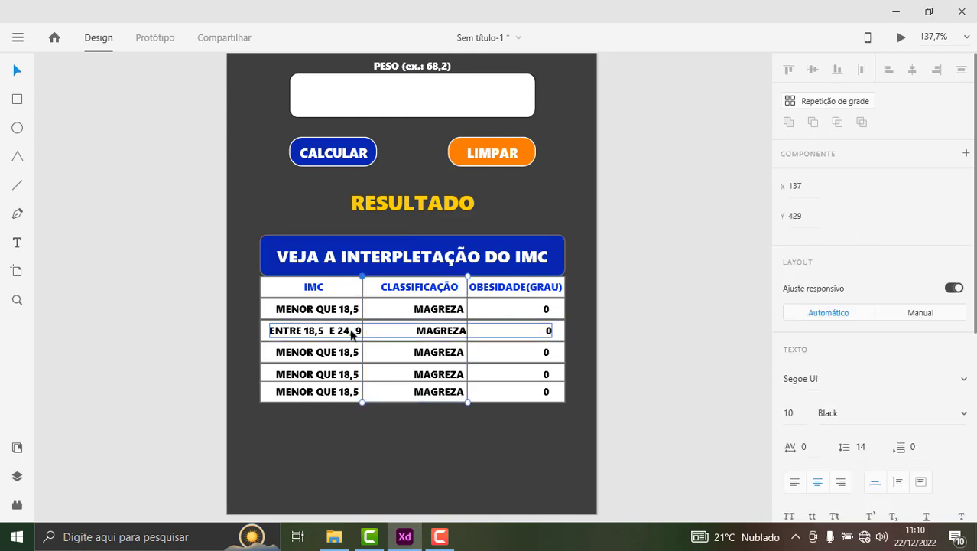
{"action": "left_click", "coordinate": [352, 331]}
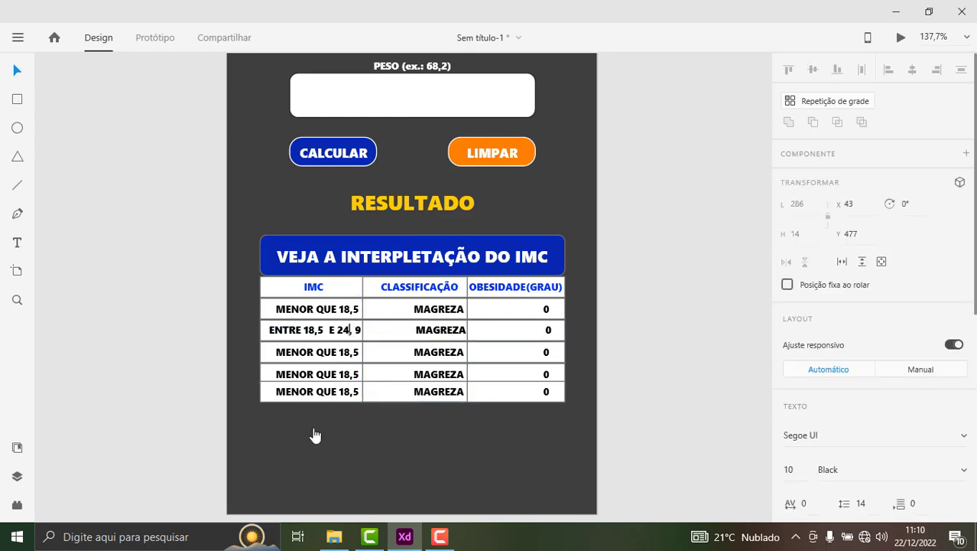
{"action": "key", "text": "Right"}
{"action": "key", "text": "Right"}
{"action": "key", "text": "Right"}
{"action": "key", "text": "Right"}
{"action": "key", "text": "Left"}
{"action": "key", "text": "BackSpace"}
{"action": "key", "text": "BackSpace"}
{"action": "key", "text": "BackSpace"}
{"action": "key", "text": "BackSpace"}
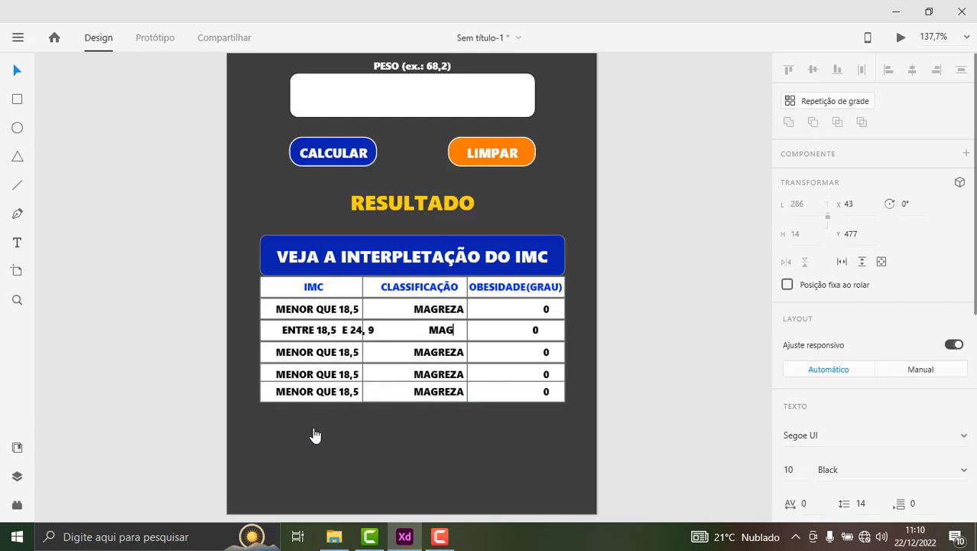
{"action": "key", "text": "BackSpace"}
{"action": "key", "text": "BackSpace"}
{"action": "key", "text": "BackSpace"}
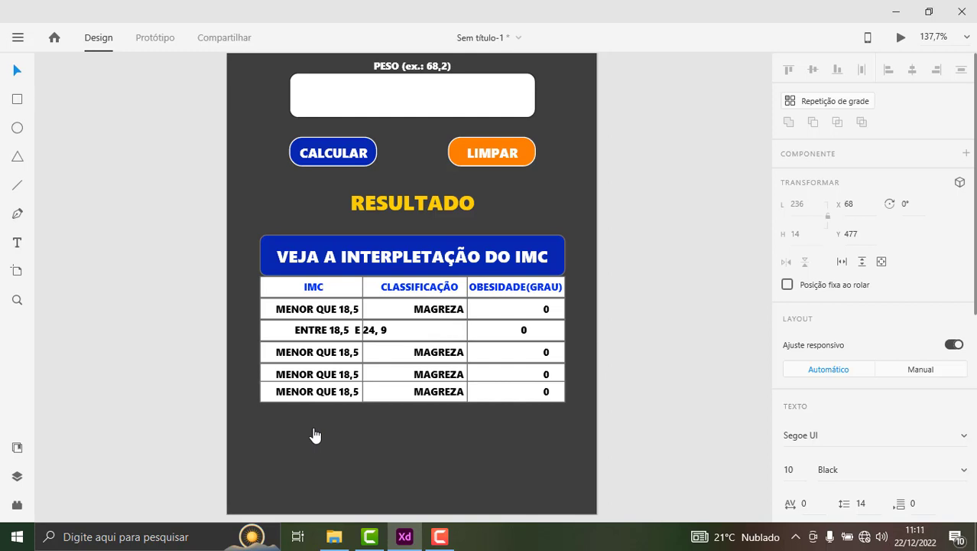
{"action": "type", "text": "NOR          "}
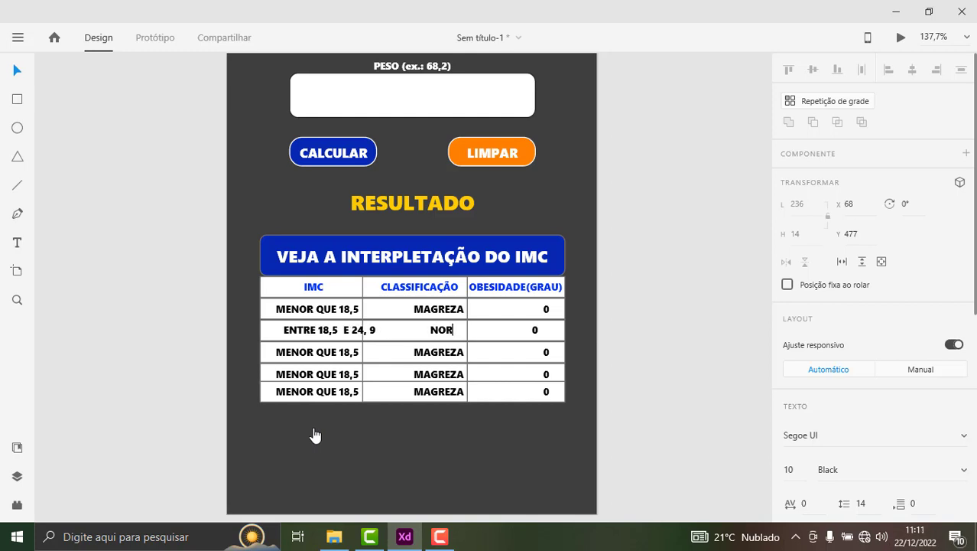
{"action": "type", "text": "MAL"}
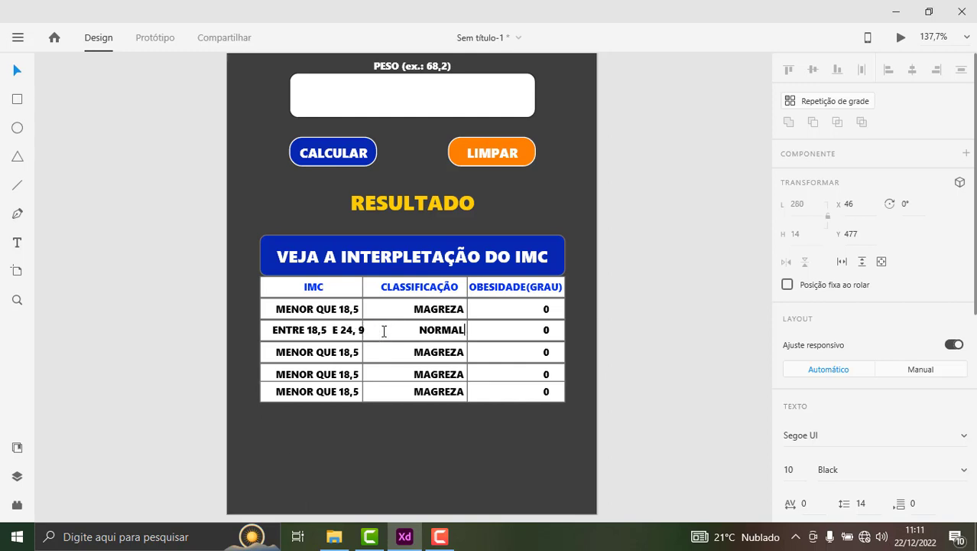
{"action": "left_click", "coordinate": [414, 329]}
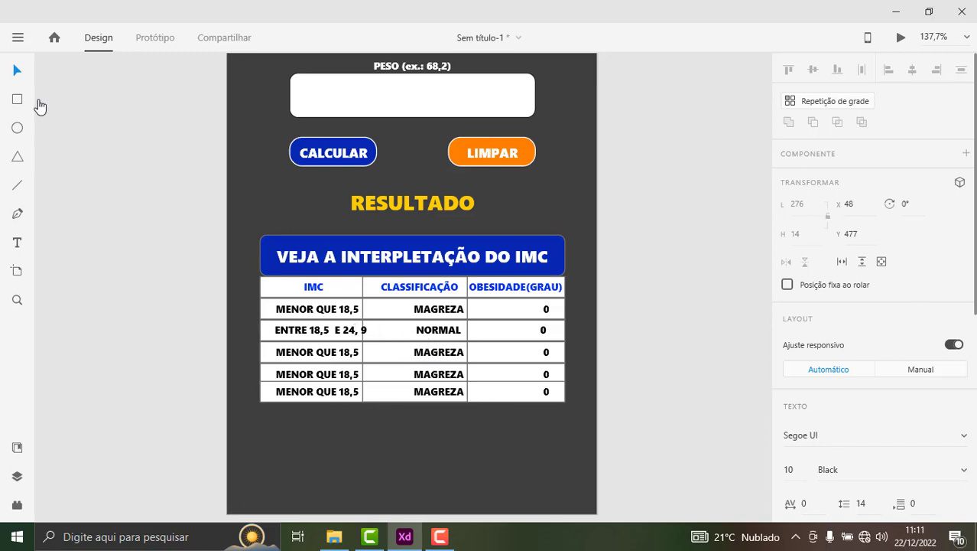
Step: Exit text editing and nudge the second row's text two steps left
{"action": "left_click", "coordinate": [17, 71]}
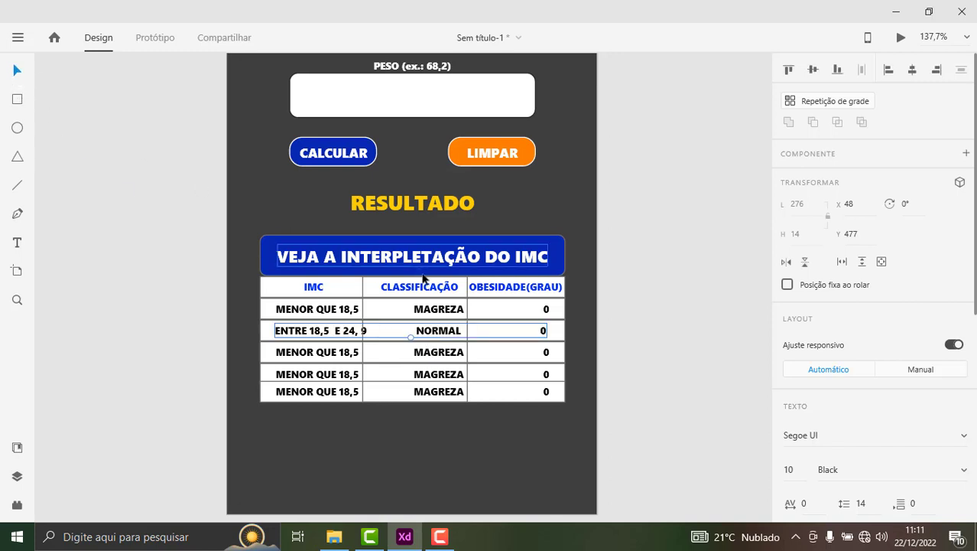
{"action": "left_click", "coordinate": [434, 332]}
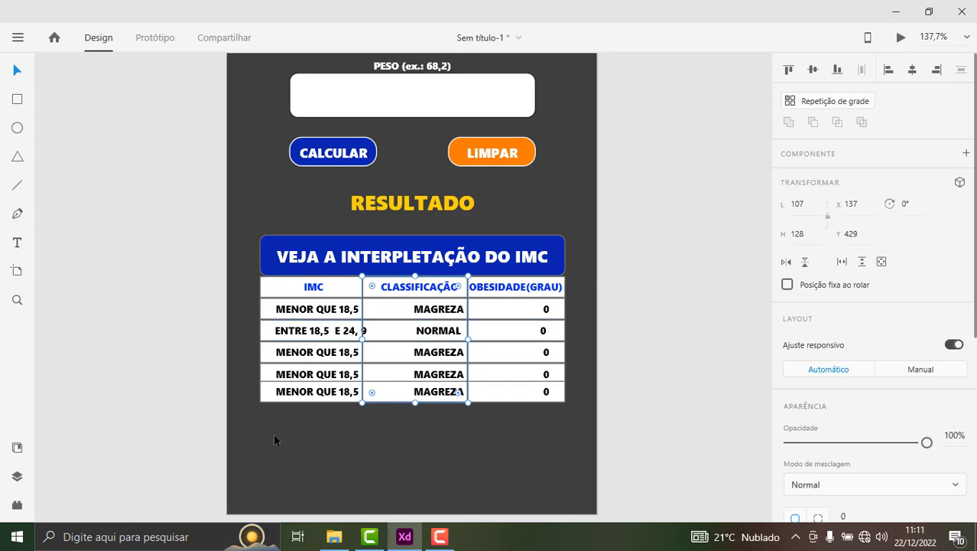
{"action": "scroll", "coordinate": [306, 383], "scroll_direction": "up", "scroll_amount": 1}
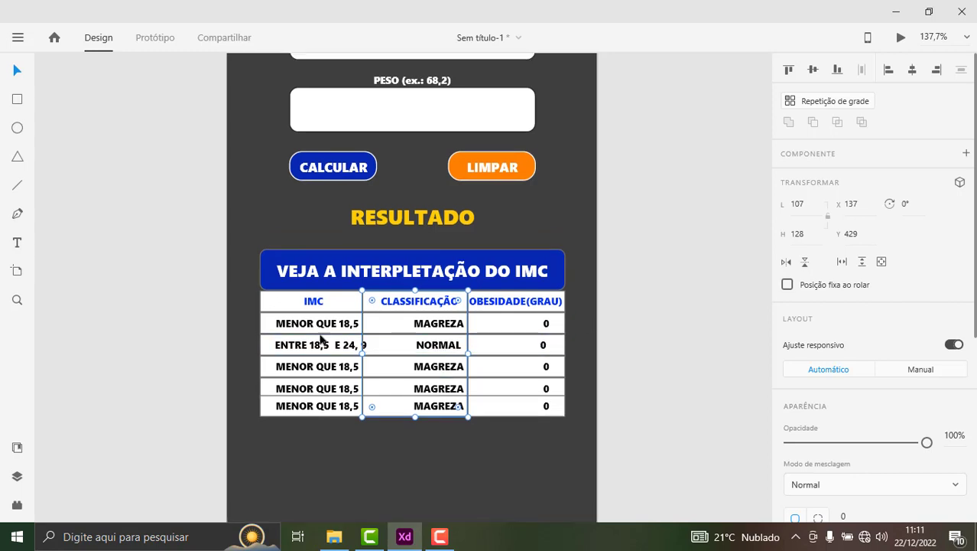
{"action": "left_click", "coordinate": [338, 344]}
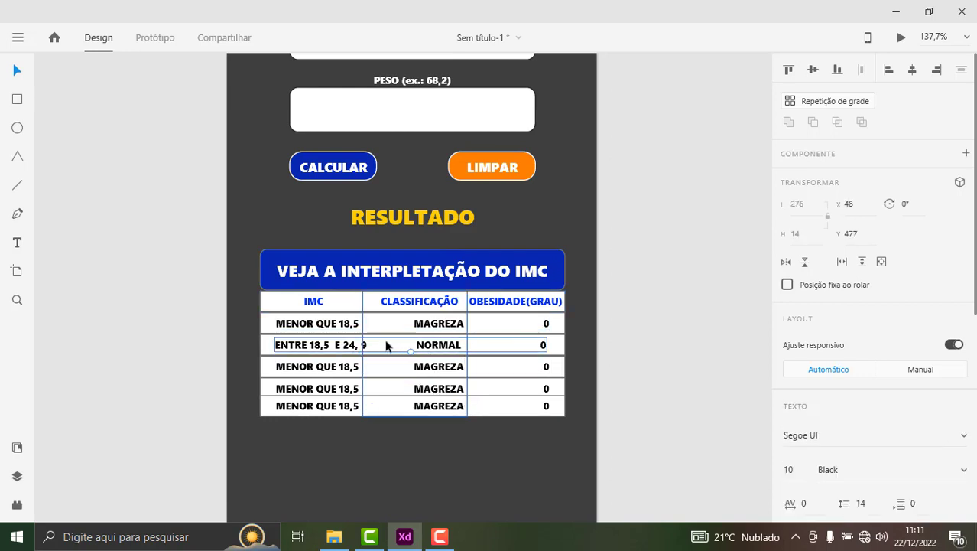
{"action": "key", "text": "Left"}
{"action": "key", "text": "Left"}
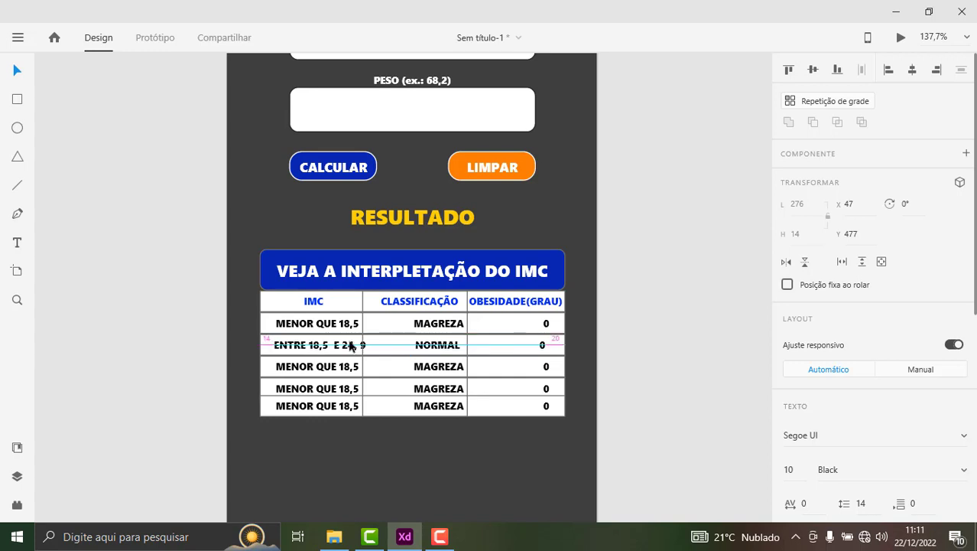
{"action": "key", "text": "Left"}
{"action": "key", "text": "Left"}
{"action": "key", "text": "Left"}
{"action": "key", "text": "Left"}
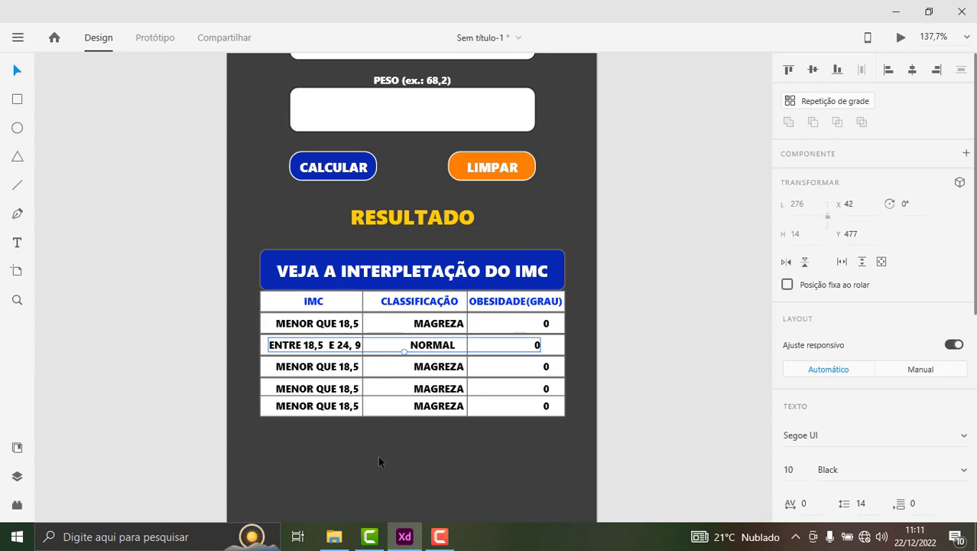
{"action": "left_click", "coordinate": [437, 369]}
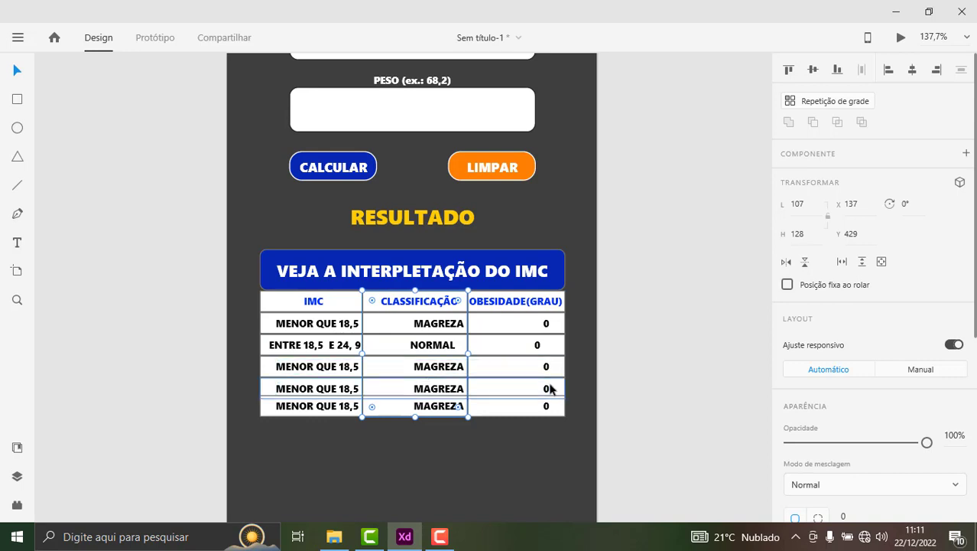
{"action": "left_click", "coordinate": [538, 347]}
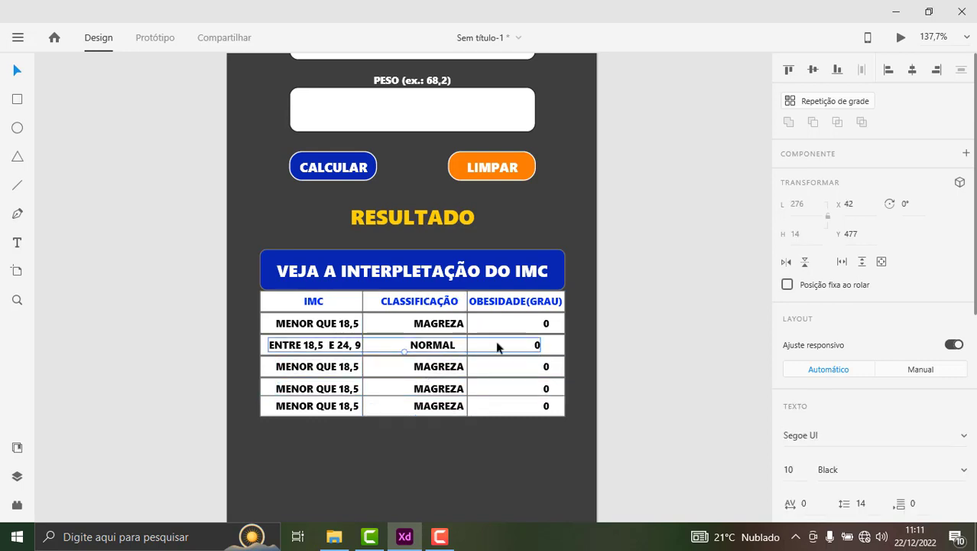
Step: Undo the accidentally cleared row text and nudge it into line with the columns
{"action": "left_click", "coordinate": [17, 243]}
{"action": "left_click", "coordinate": [17, 245]}
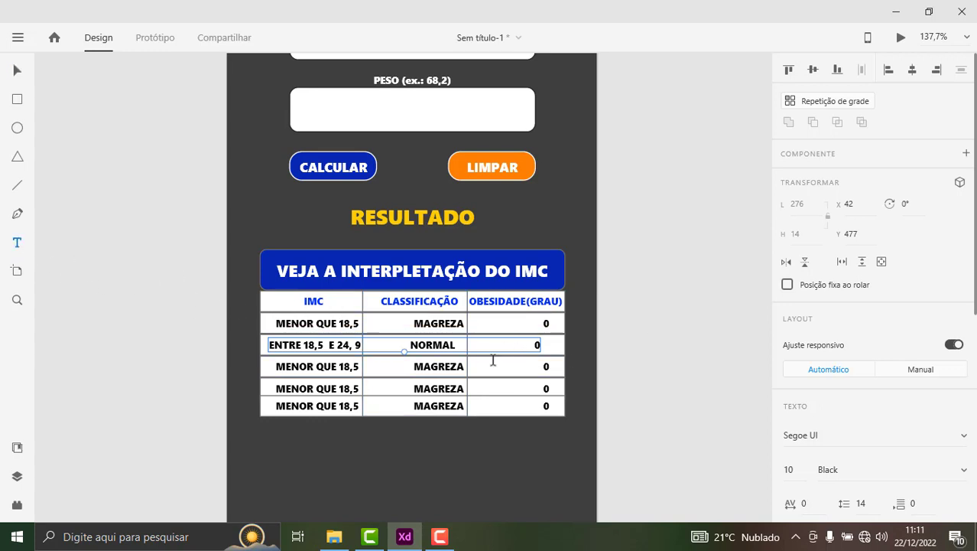
{"action": "left_click", "coordinate": [536, 345]}
{"action": "key", "text": "BackSpace"}
{"action": "key", "text": "ctrl+z"}
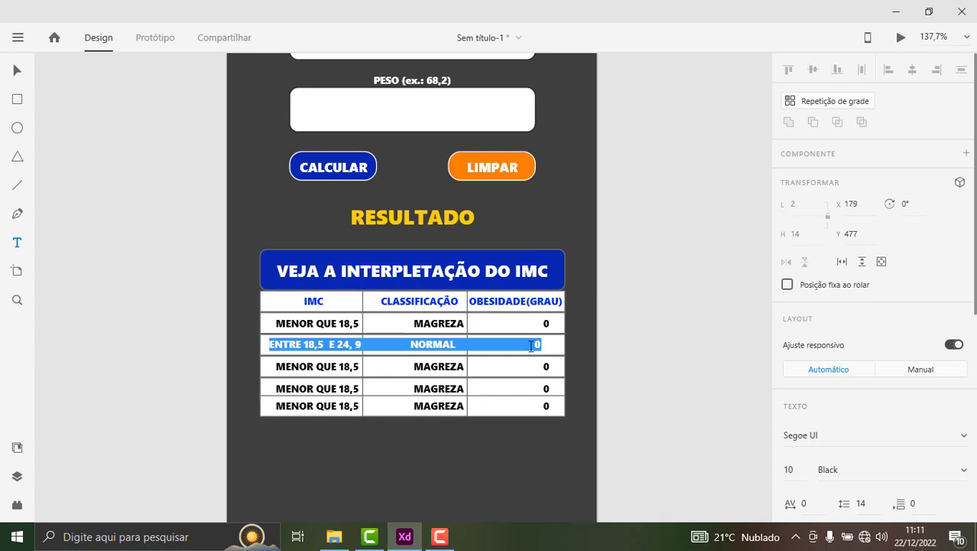
{"action": "left_click", "coordinate": [530, 344]}
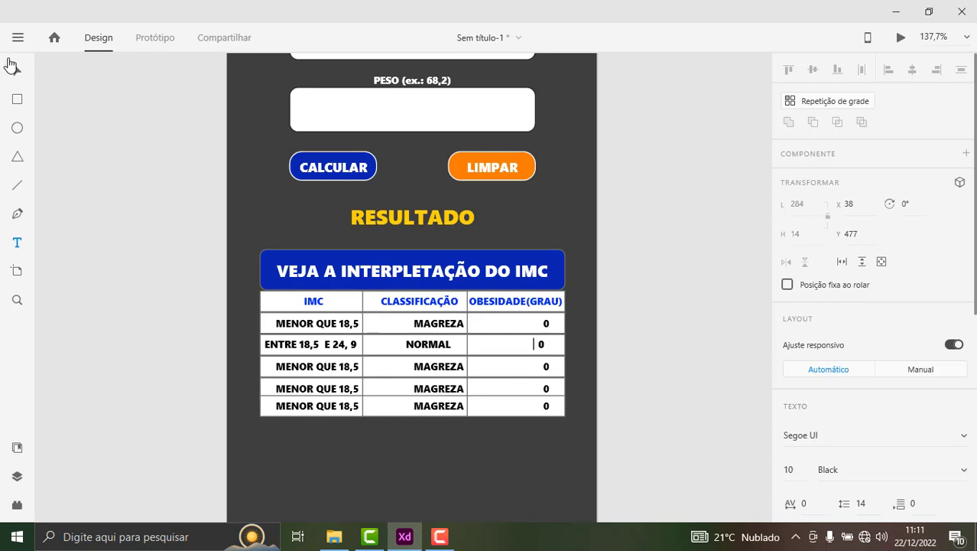
{"action": "left_click", "coordinate": [17, 70]}
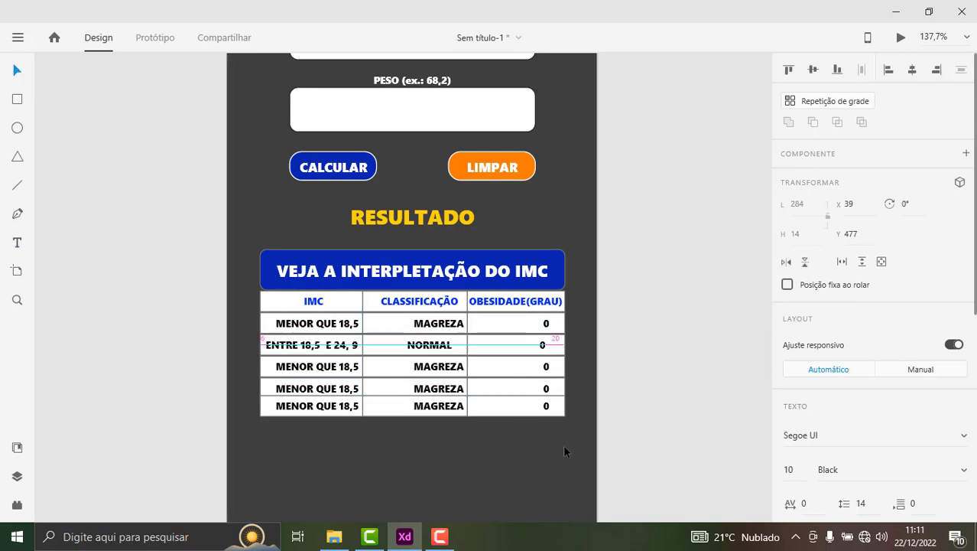
{"action": "key", "text": "Right"}
{"action": "key", "text": "Right"}
{"action": "key", "text": "Right"}
{"action": "key", "text": "Right"}
{"action": "key", "text": "Right"}
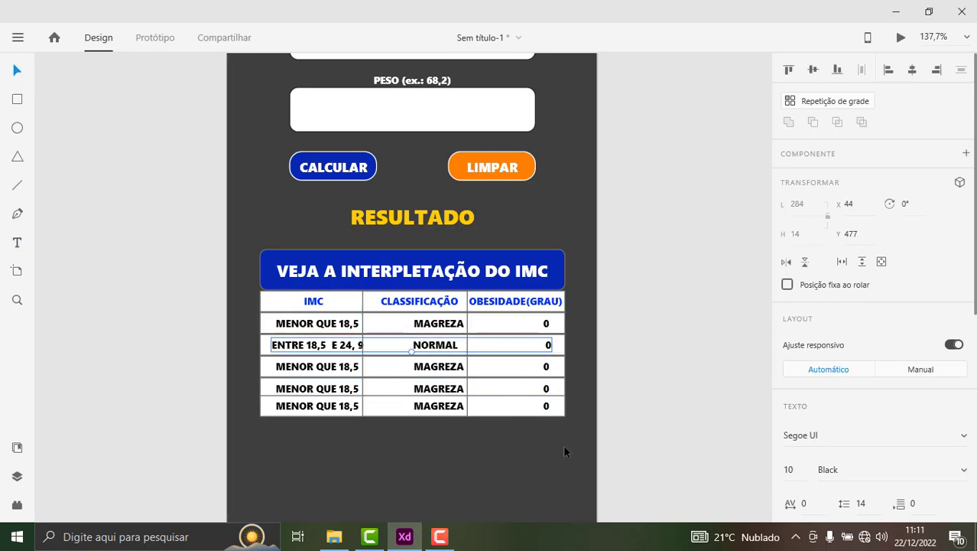
{"action": "key", "text": "Left"}
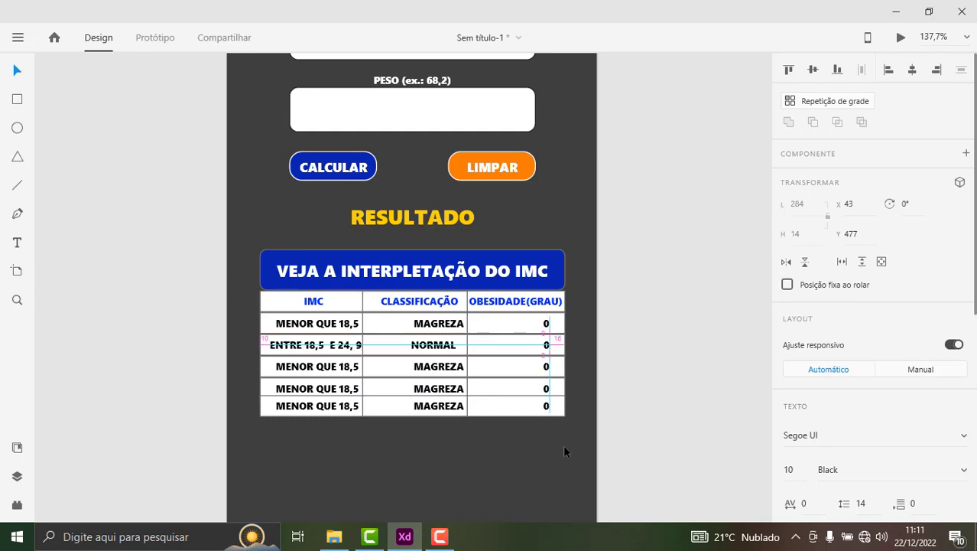
{"action": "left_click", "coordinate": [316, 377]}
Step: Change the third row's IMC range to 'ENTRE 25,0 E 29,9'
{"action": "double_click", "coordinate": [314, 374]}
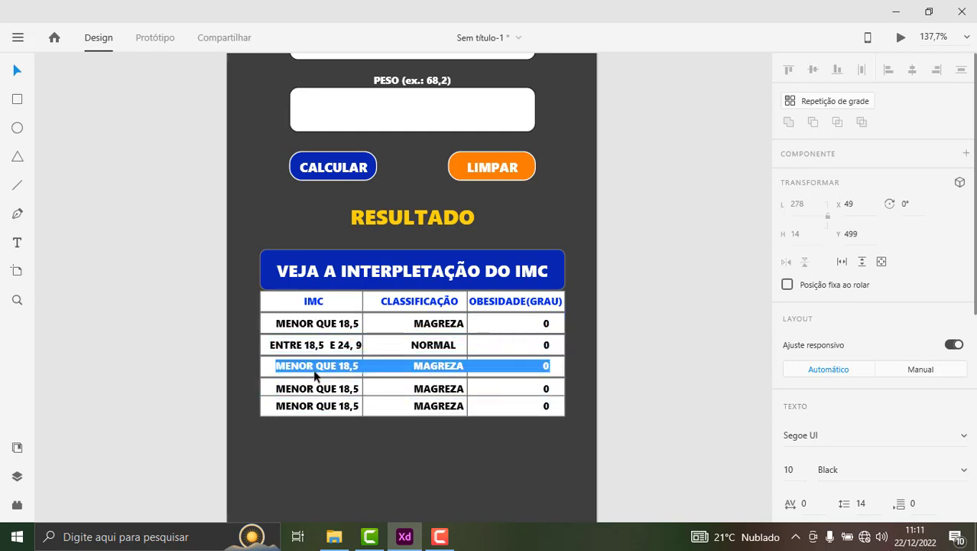
{"action": "left_click", "coordinate": [357, 366]}
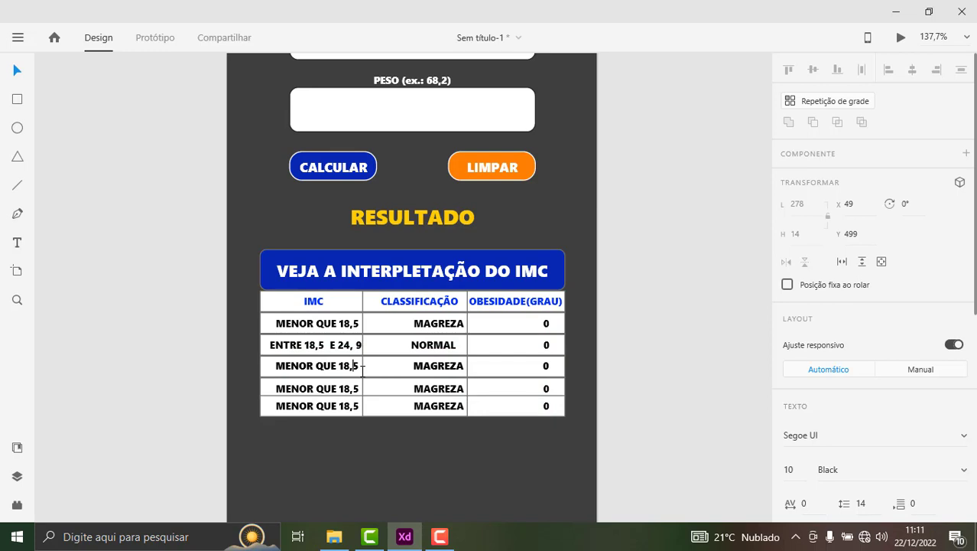
{"action": "key", "text": "BackSpace"}
{"action": "key", "text": "BackSpace"}
{"action": "key", "text": "BackSpace"}
{"action": "key", "text": "BackSpace"}
{"action": "key", "text": "BackSpace"}
{"action": "key", "text": "BackSpace"}
{"action": "key", "text": "BackSpace"}
{"action": "key", "text": "BackSpace"}
{"action": "key", "text": "BackSpace"}
{"action": "key", "text": "BackSpace"}
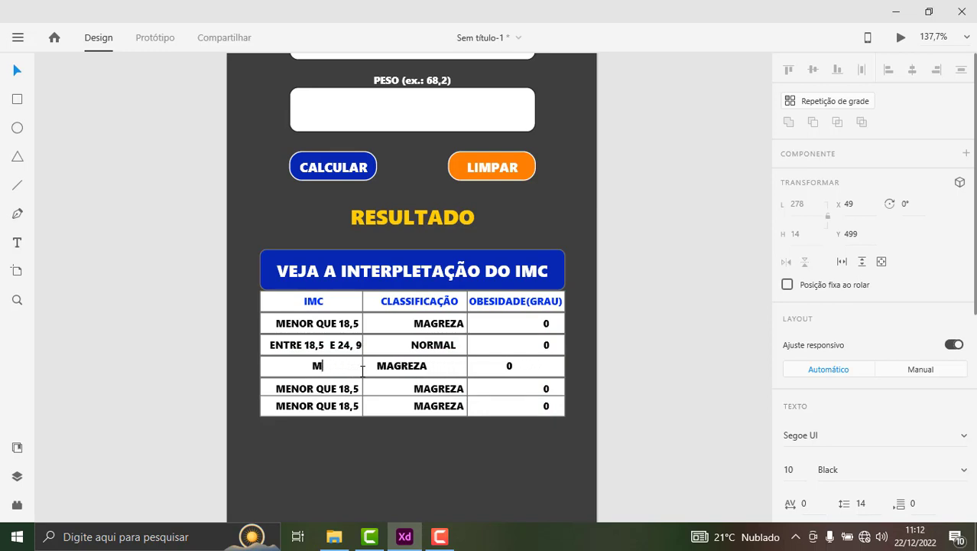
{"action": "key", "text": "BackSpace"}
{"action": "type", "text": "ENT"}
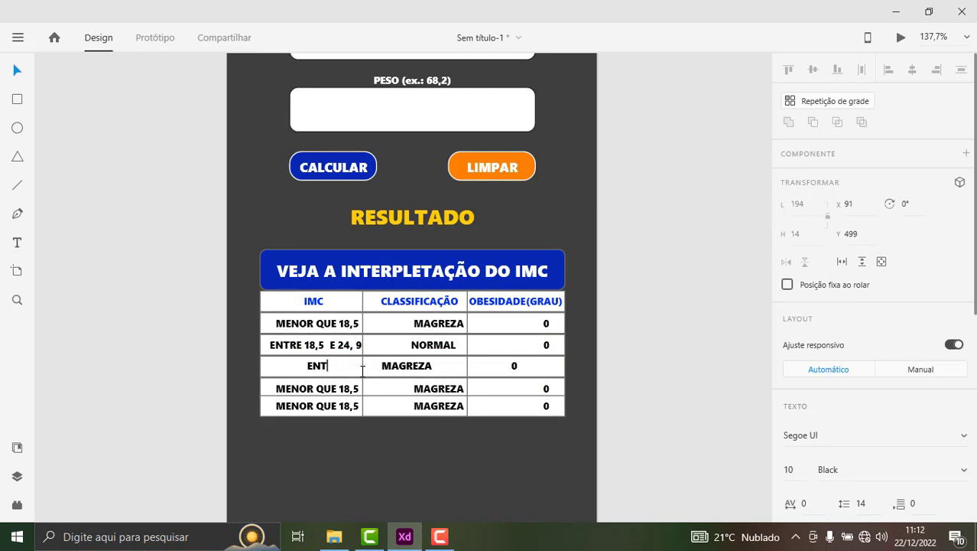
{"action": "type", "text": "RE"}
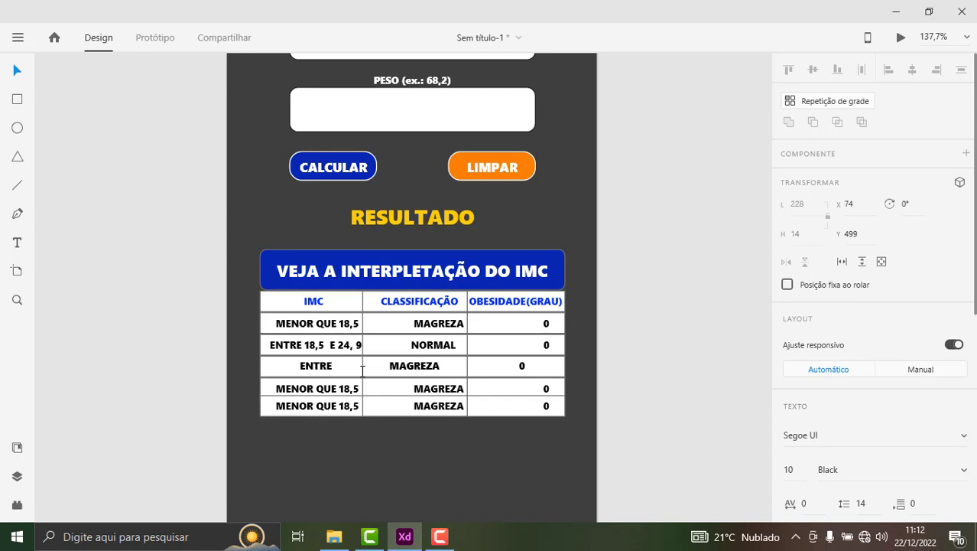
{"action": "type", "text": " 25,0"}
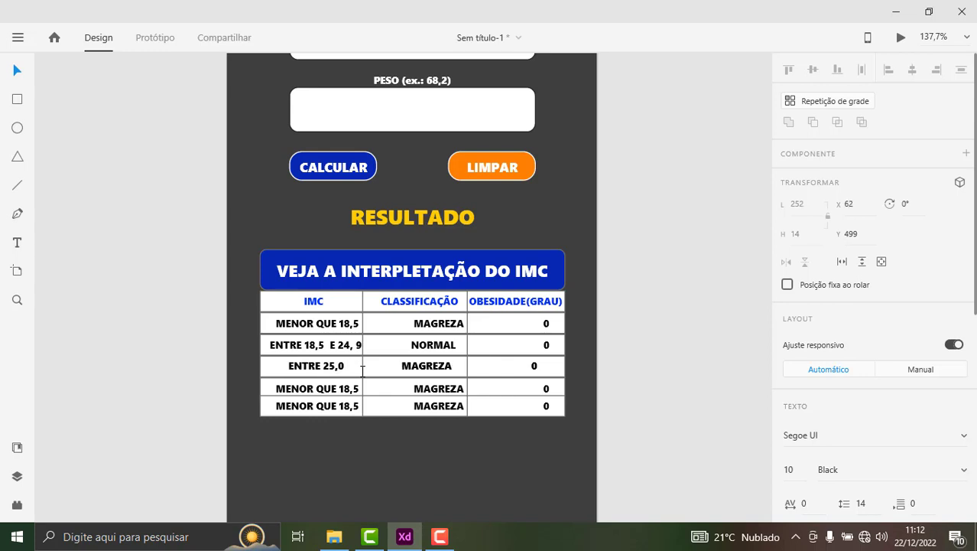
{"action": "type", "text": " E "}
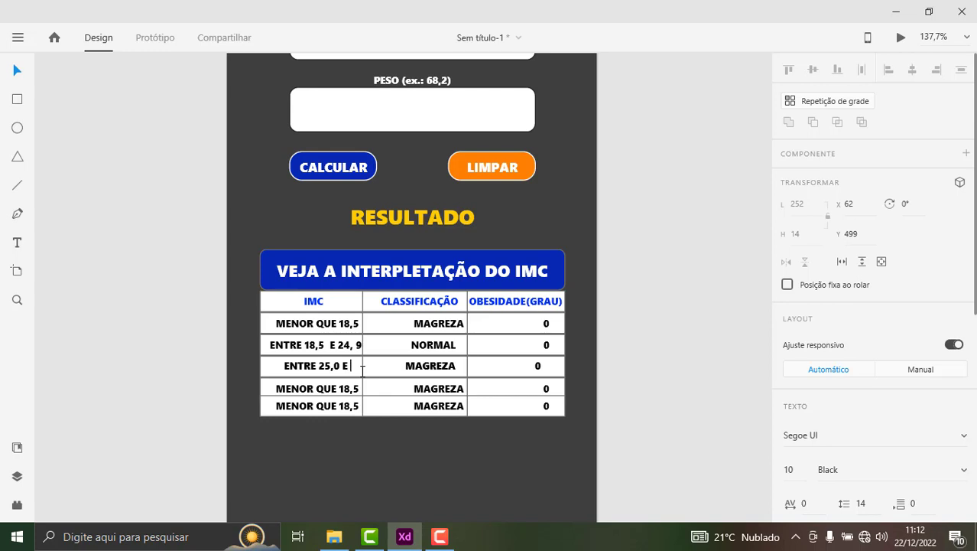
{"action": "type", "text": "29,"}
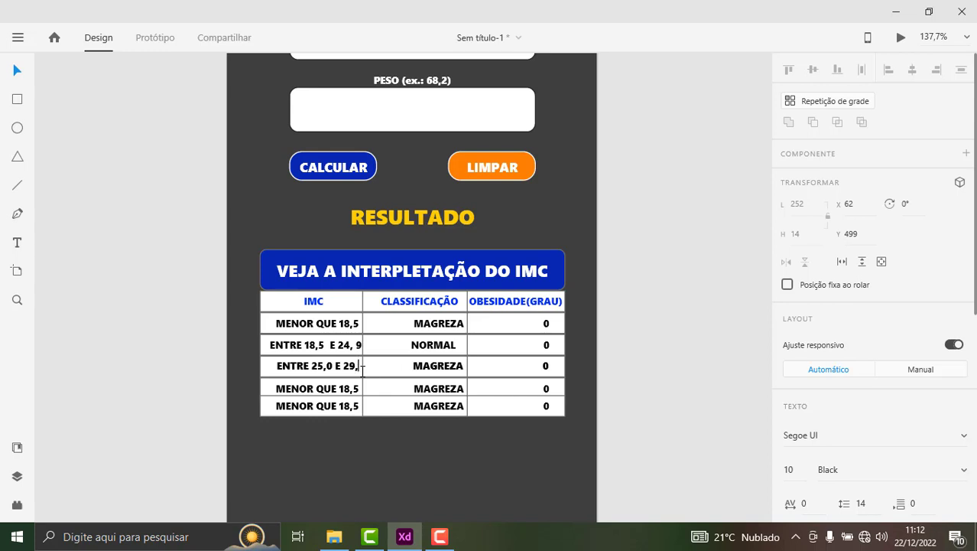
{"action": "type", "text": "9"}
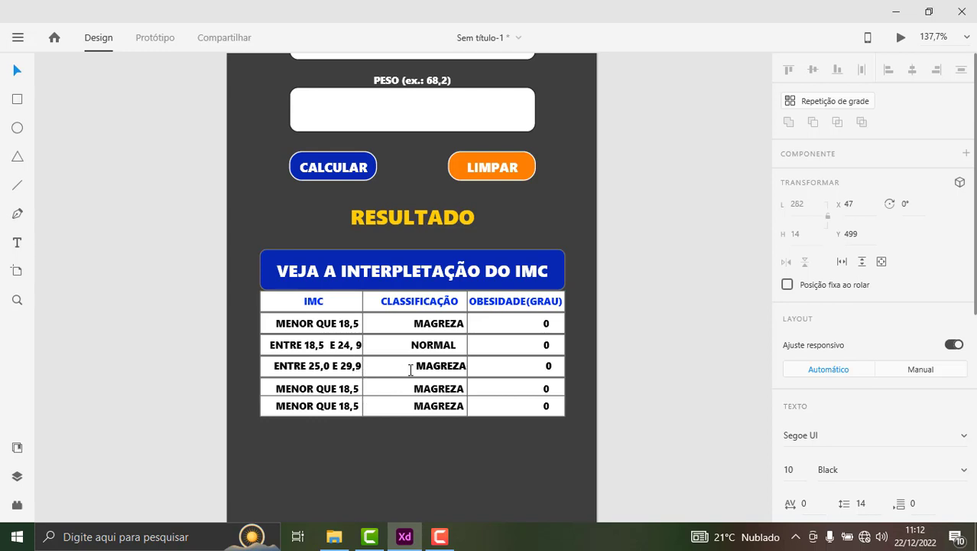
Step: Replace MAGREZA with SOBREPESO and delete the 0 grade in the third row
{"action": "left_click", "coordinate": [428, 370]}
{"action": "left_click_drag", "start_coordinate": [468, 371], "coordinate": [418, 370]}
{"action": "type", "text": "S"}
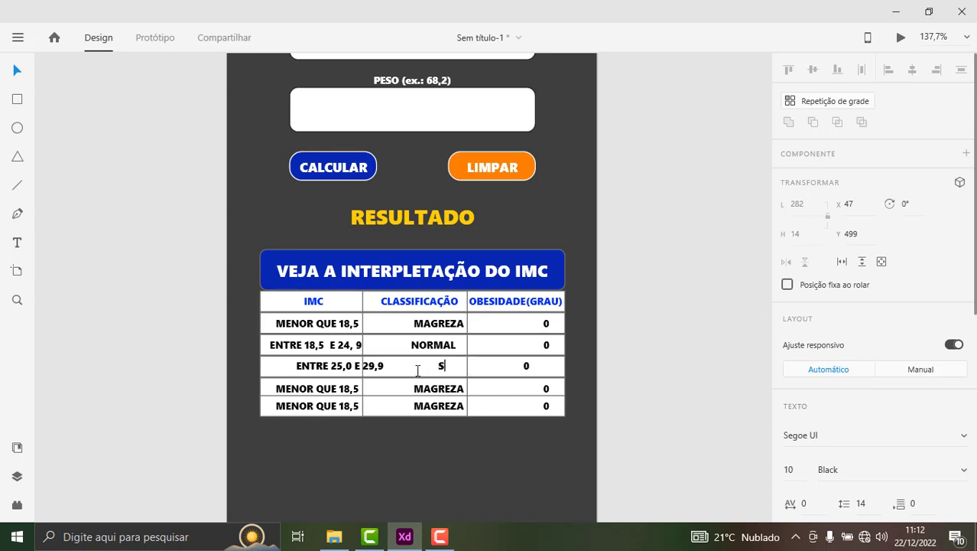
{"action": "type", "text": "OBRE"}
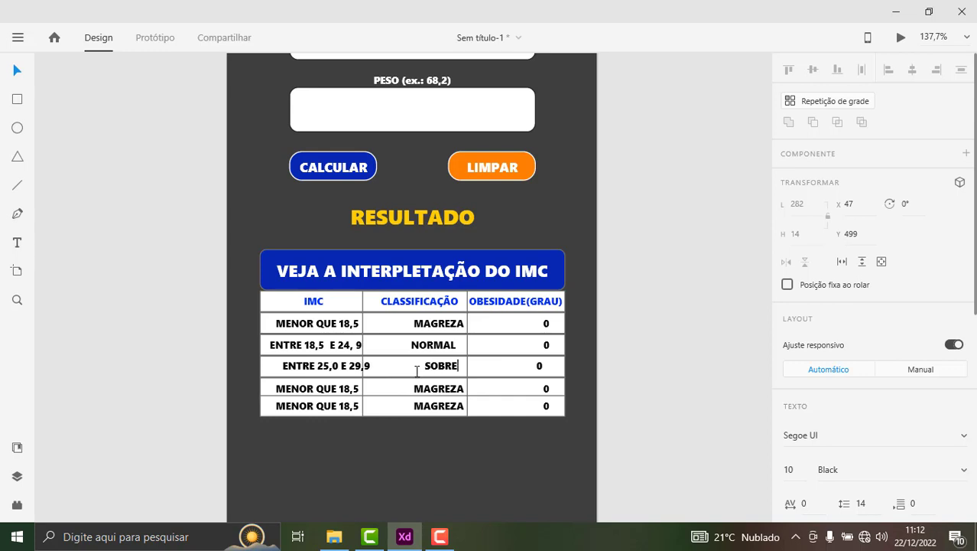
{"action": "type", "text": "PESO"}
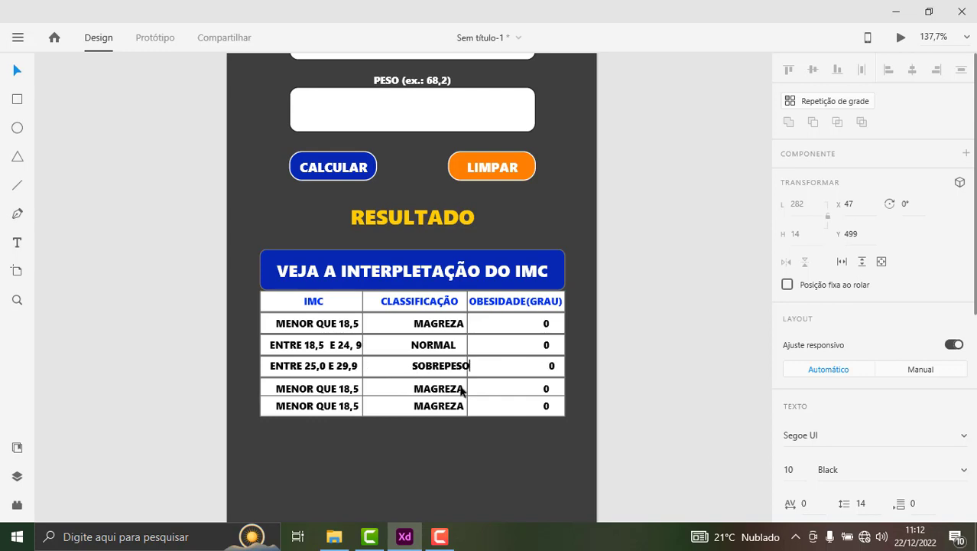
{"action": "double_click", "coordinate": [550, 366]}
{"action": "key", "text": "BackSpace"}
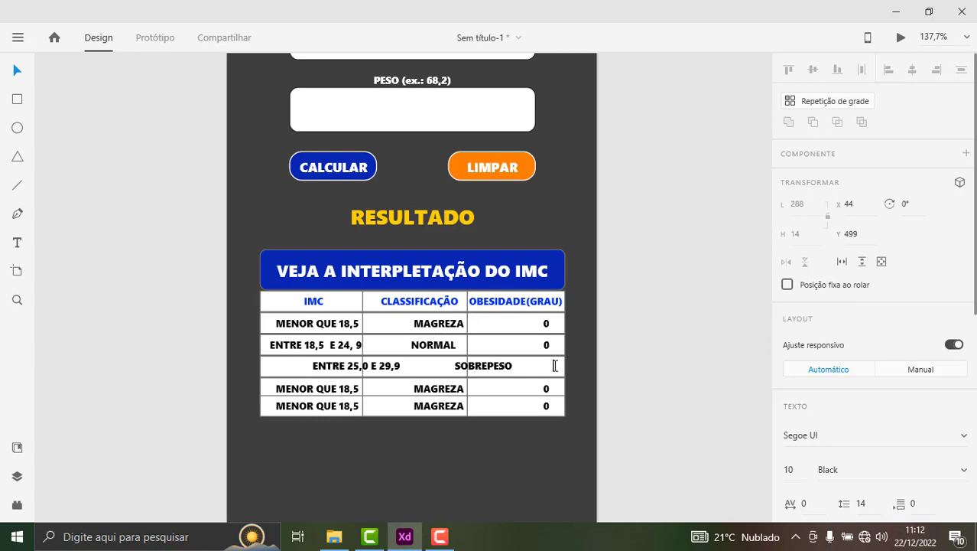
{"action": "key", "text": "BackSpace"}
{"action": "type", "text": "I"}
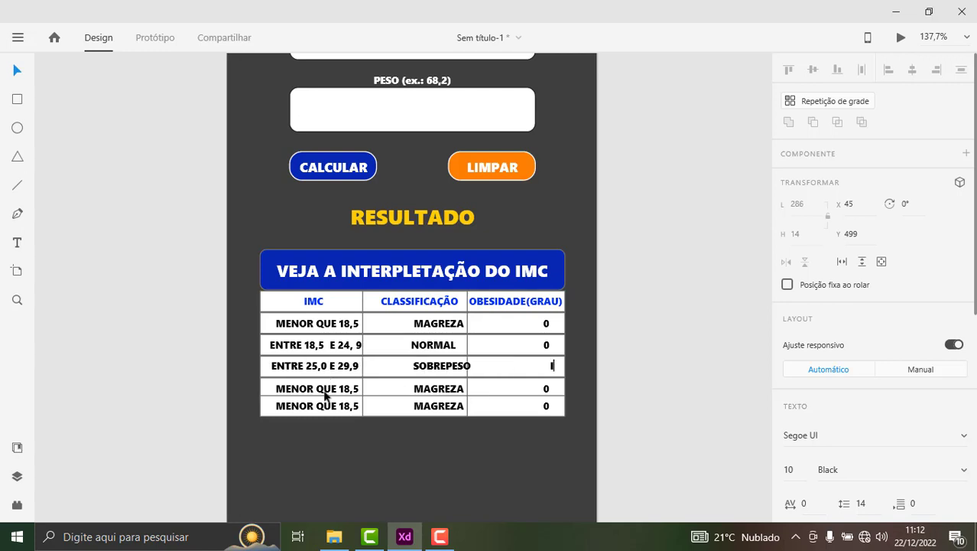
{"action": "left_click", "coordinate": [325, 393]}
Step: Change the fourth row's range text from MENOR QUE 18,5 to ENTRE 30,0 E 39,9
{"action": "double_click", "coordinate": [323, 394]}
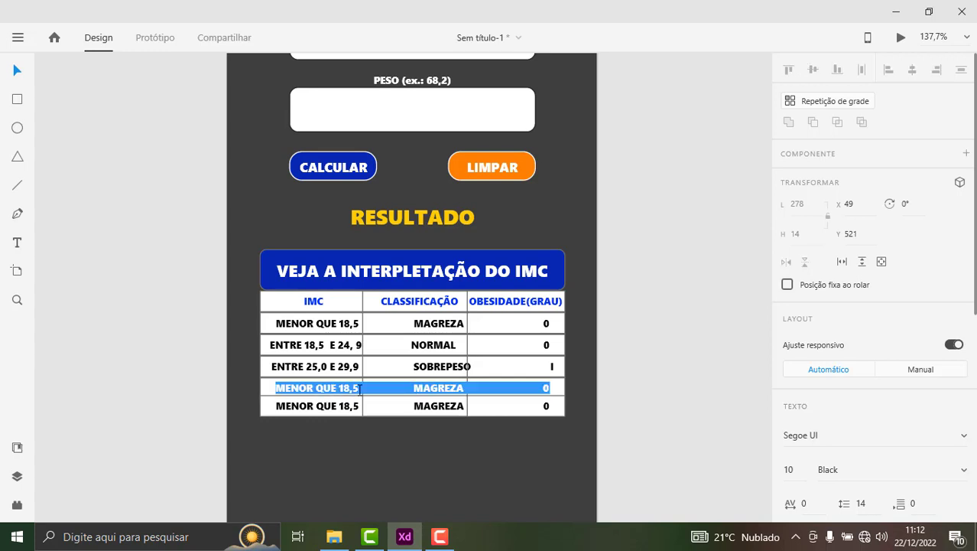
{"action": "left_click_drag", "start_coordinate": [359, 389], "coordinate": [280, 384]}
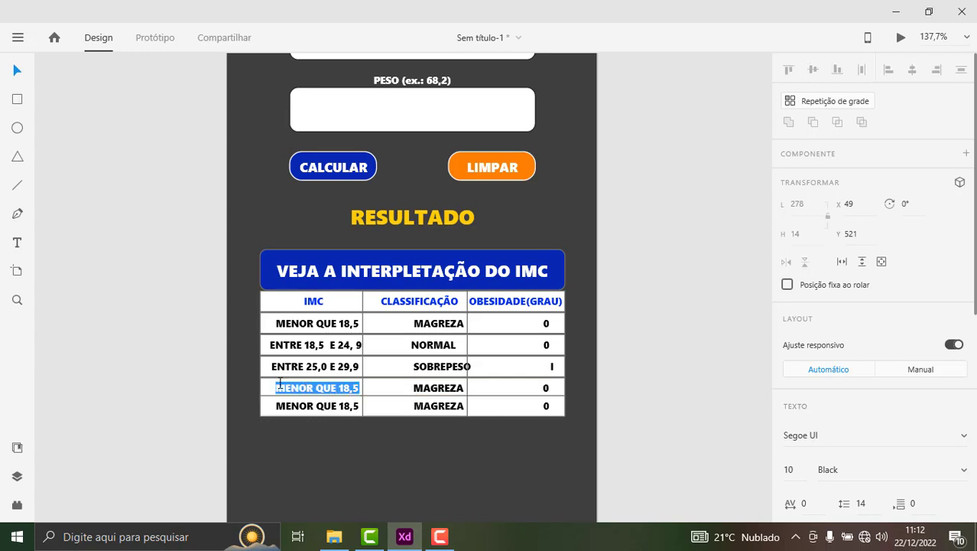
{"action": "type", "text": "3N"}
{"action": "key", "text": "BackSpace"}
{"action": "key", "text": "BackSpace"}
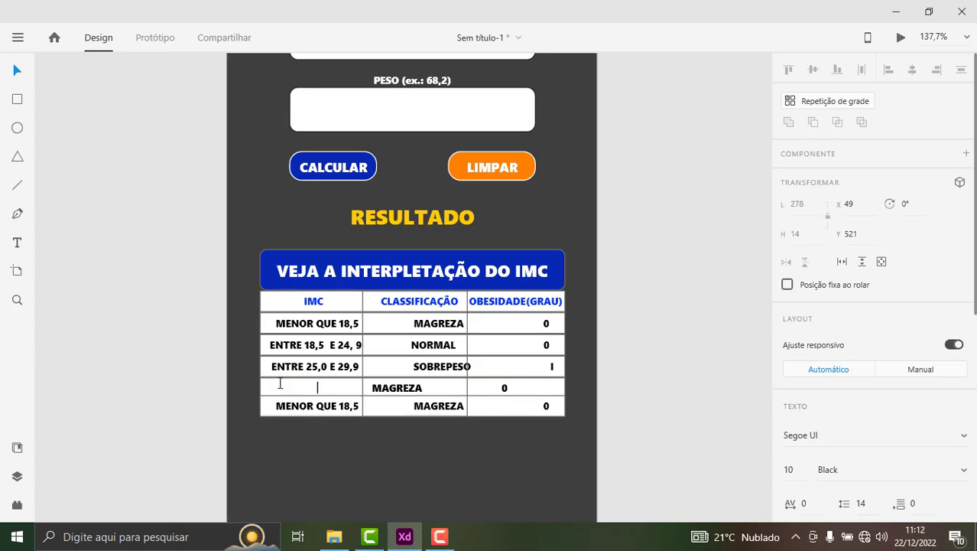
{"action": "type", "text": "ENTRE"}
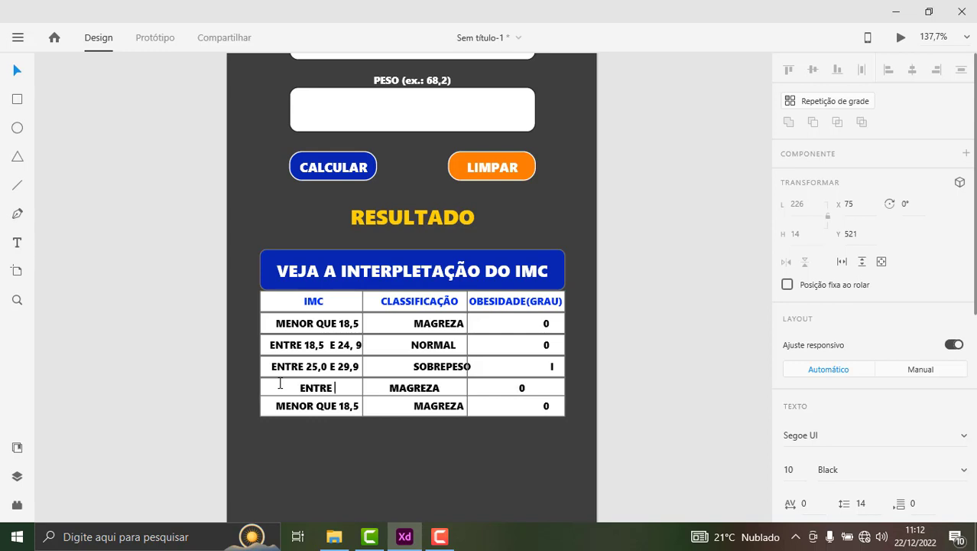
{"action": "type", "text": " 30,"}
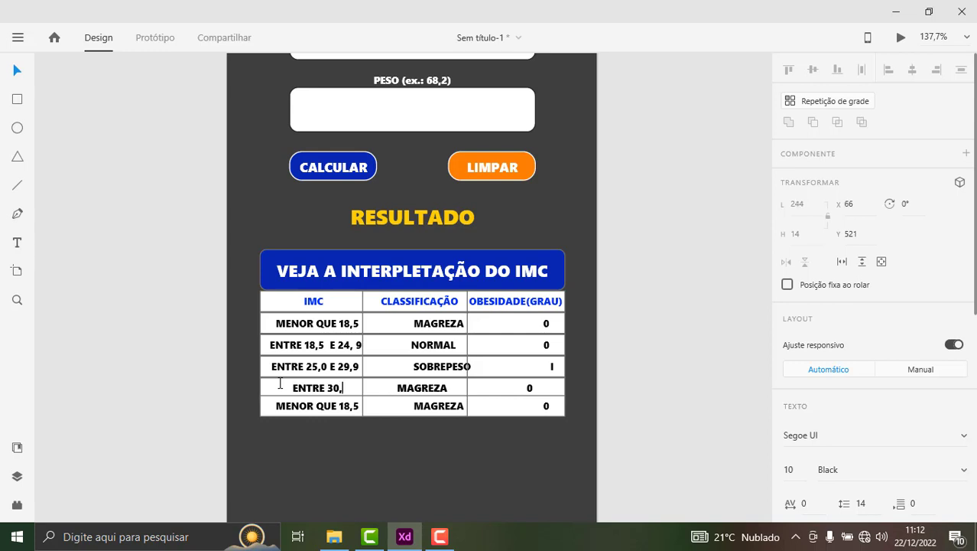
{"action": "type", "text": "0"}
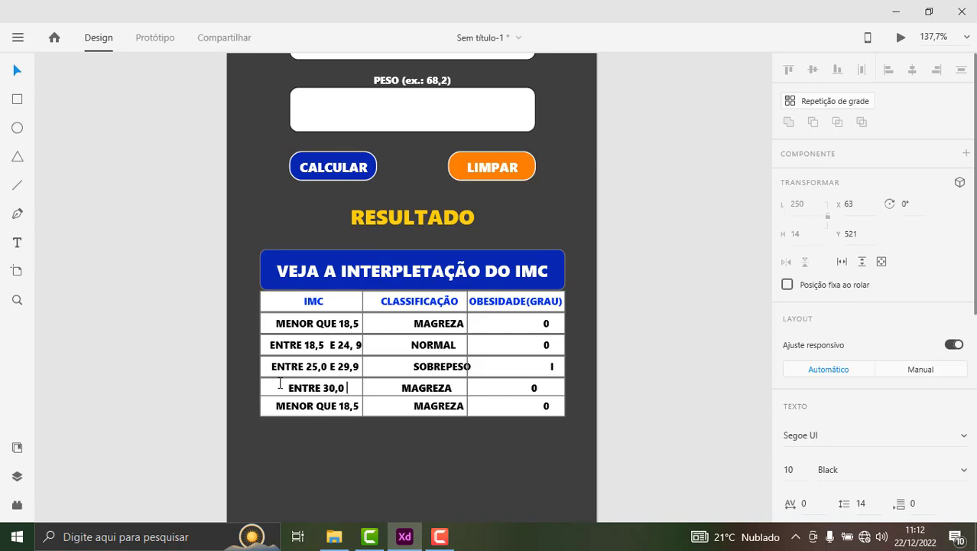
{"action": "type", "text": " E"}
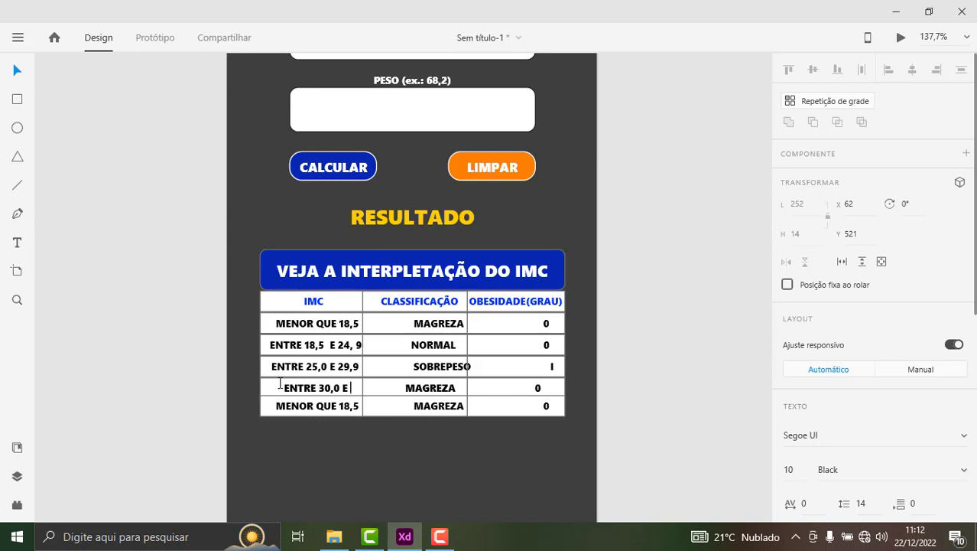
{"action": "type", "text": " 3"}
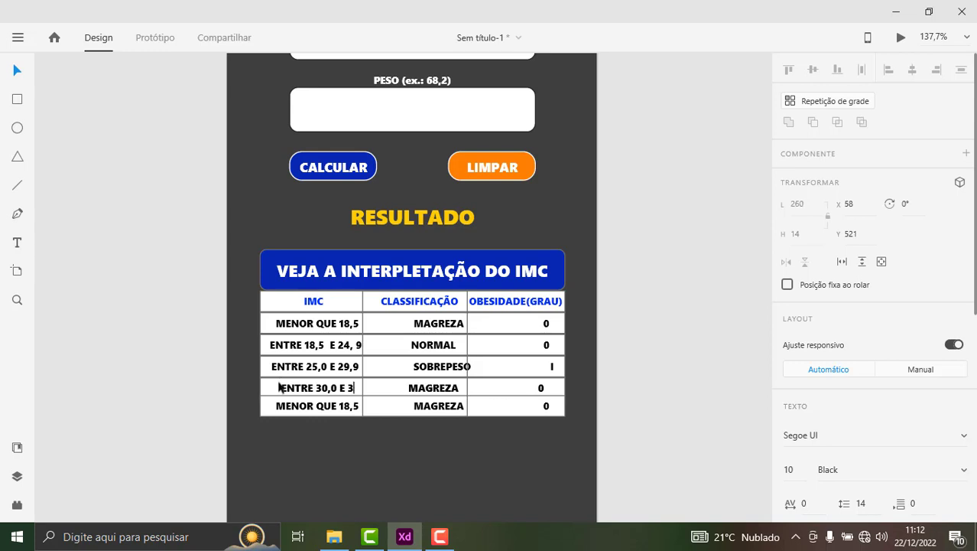
{"action": "type", "text": "9,"}
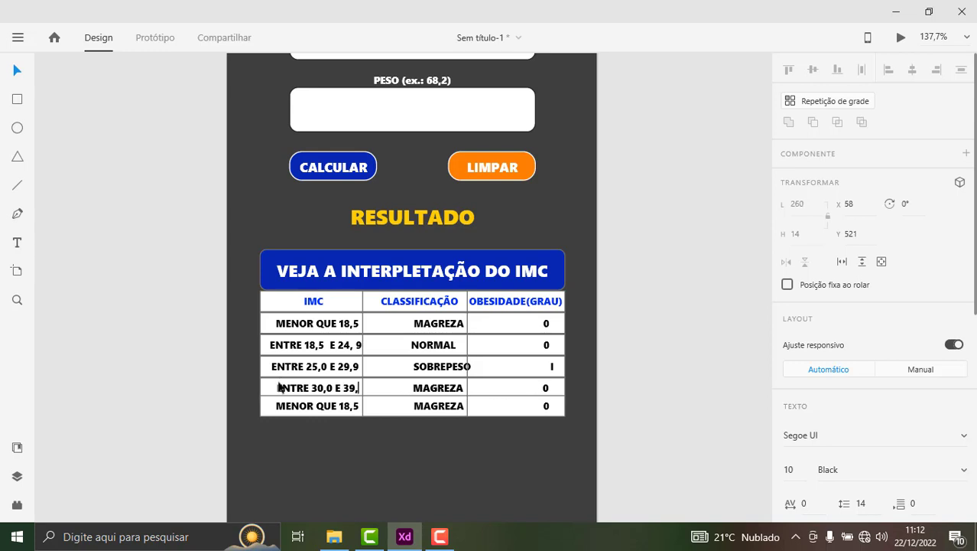
{"action": "type", "text": "9"}
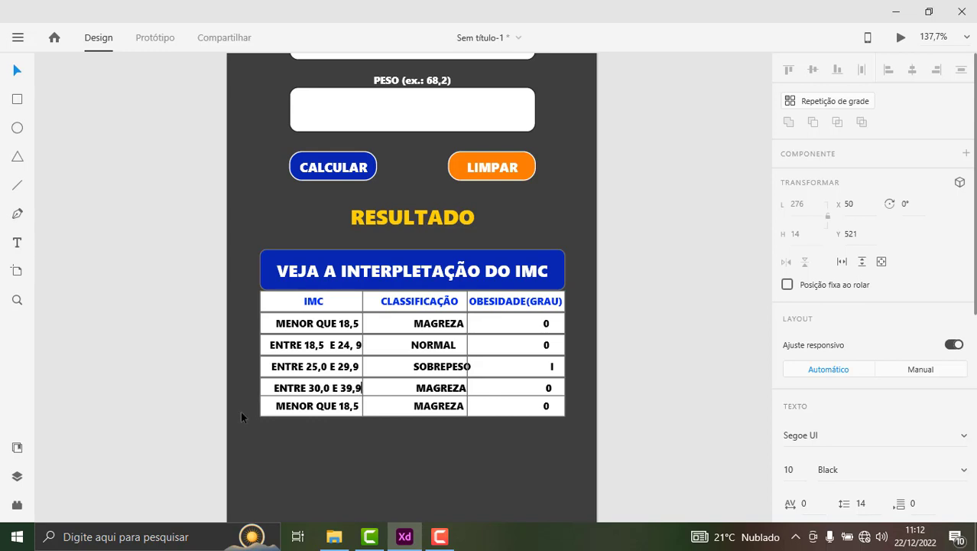
Step: Replace MAGREZA with OBESIDADE in the fourth row and begin changing its grade to II
{"action": "double_click", "coordinate": [428, 388]}
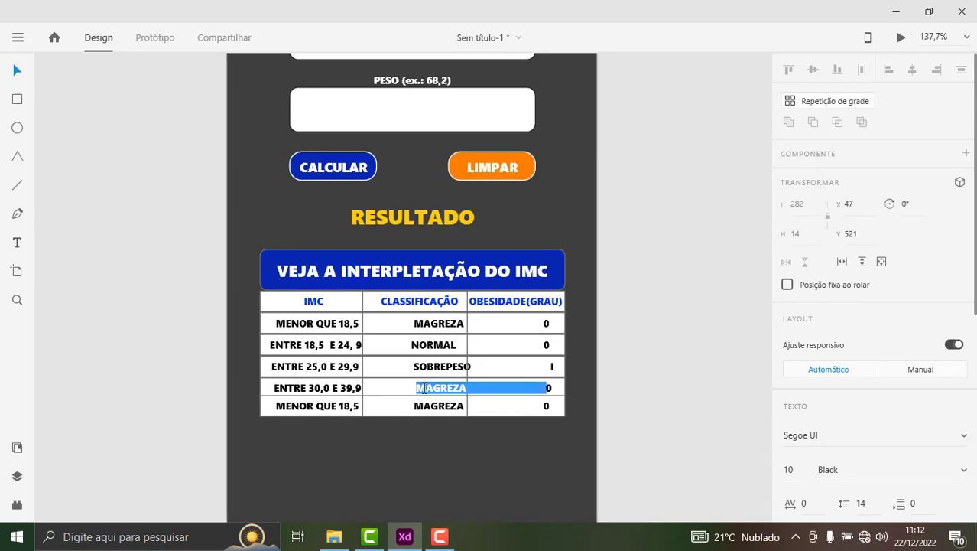
{"action": "left_click", "coordinate": [468, 389]}
{"action": "key", "text": "BackSpace"}
{"action": "key", "text": "BackSpace"}
{"action": "key", "text": "BackSpace"}
{"action": "key", "text": "BackSpace"}
{"action": "key", "text": "BackSpace"}
{"action": "key", "text": "BackSpace"}
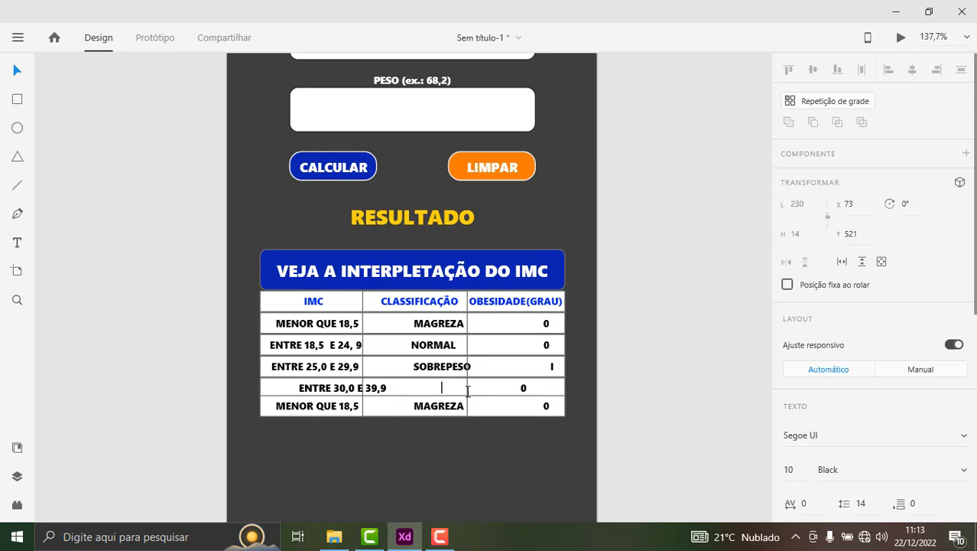
{"action": "type", "text": "OBESI "}
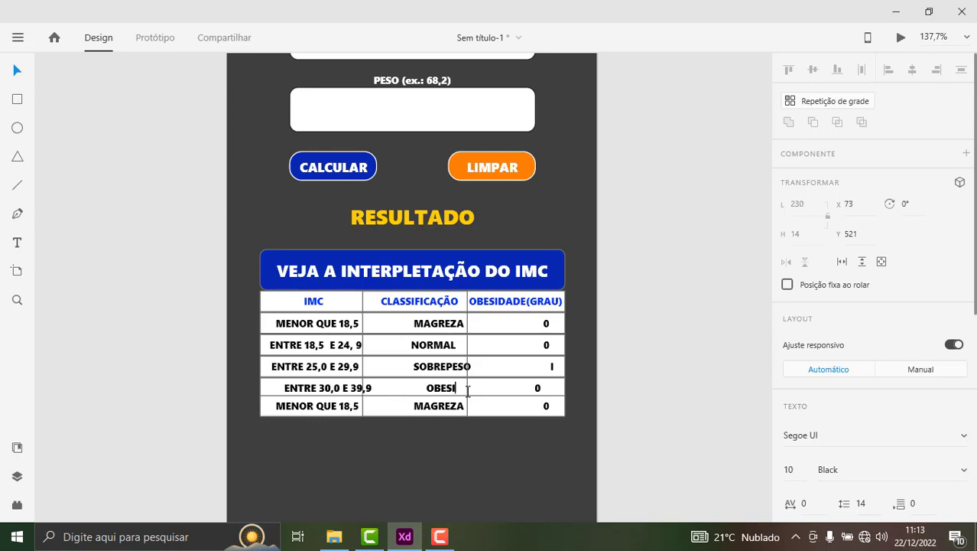
{"action": "type", "text": "DADE"}
{"action": "left_click", "coordinate": [552, 389]}
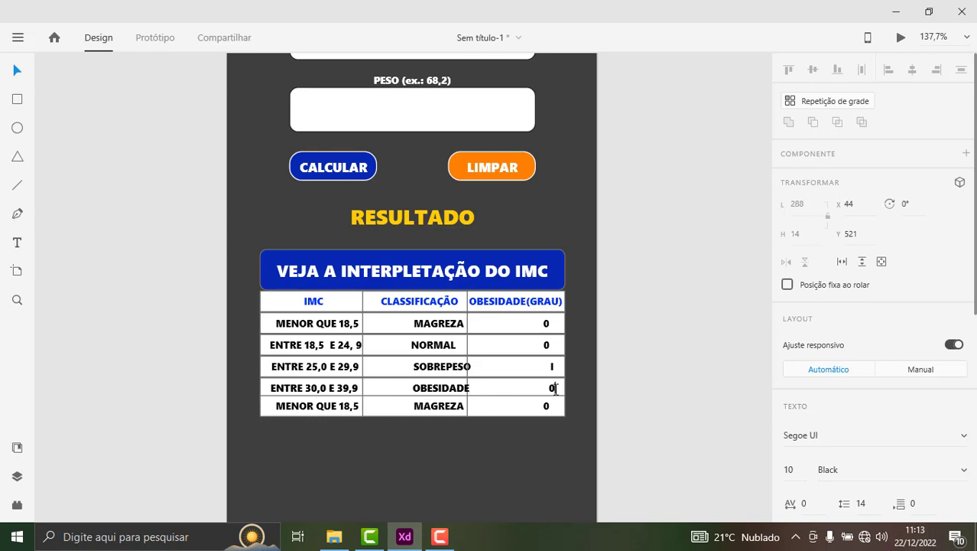
{"action": "type", "text": "II"}
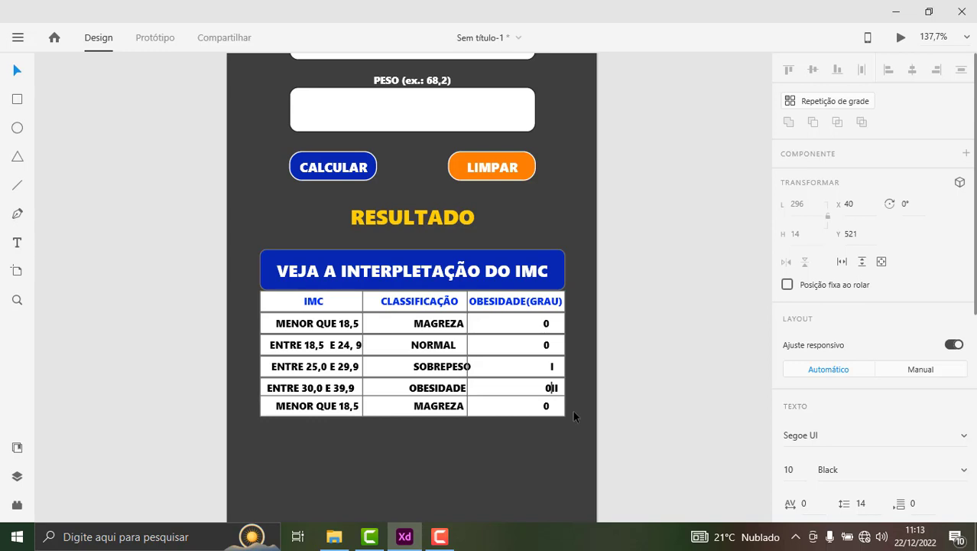
{"action": "key", "text": "Left"}
{"action": "key", "text": "BackSpace"}
Step: Complete the fourth row's grade II and set the last row's range to MAIOR QUE 40,0
{"action": "type", "text": "I"}
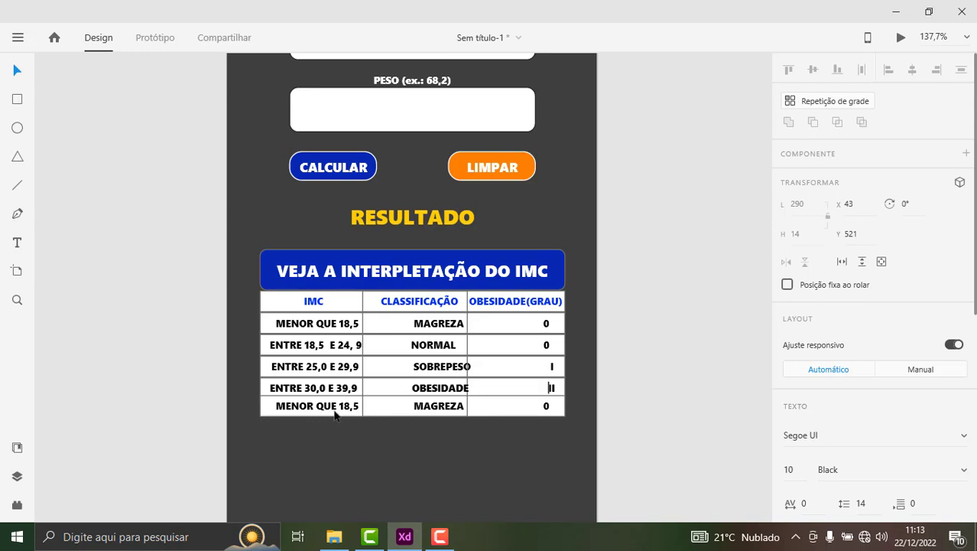
{"action": "left_click", "coordinate": [335, 411]}
{"action": "double_click", "coordinate": [334, 411]}
{"action": "left_click", "coordinate": [355, 409]}
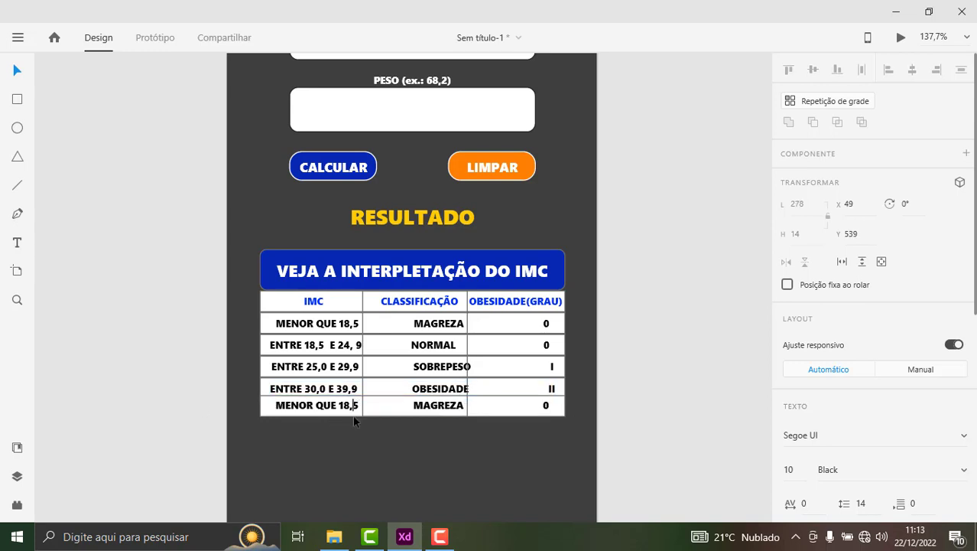
{"action": "key", "text": "BackSpace"}
{"action": "key", "text": "BackSpace"}
{"action": "key", "text": "BackSpace"}
{"action": "key", "text": "BackSpace"}
{"action": "key", "text": "BackSpace"}
{"action": "key", "text": "BackSpace"}
{"action": "key", "text": "BackSpace"}
{"action": "key", "text": "BackSpace"}
{"action": "key", "text": "BackSpace"}
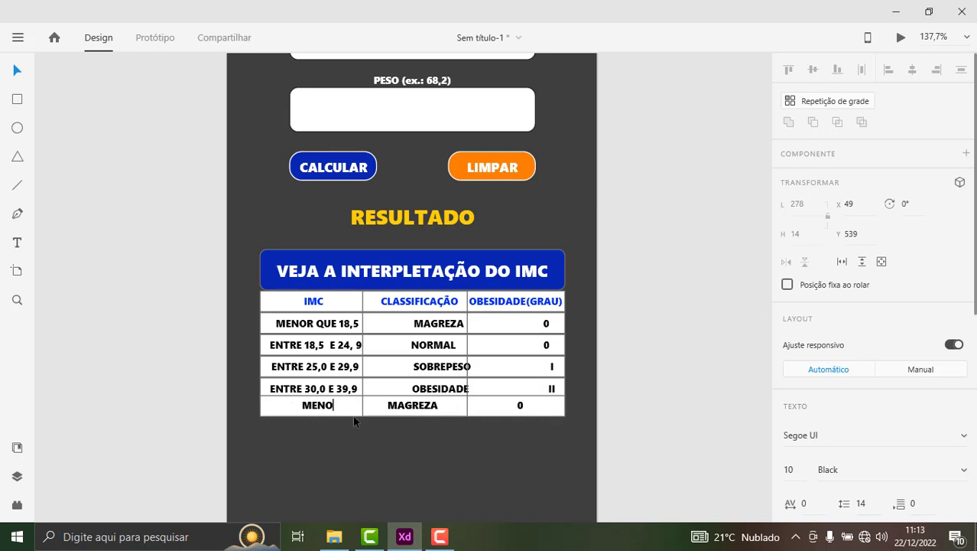
{"action": "key", "text": "BackSpace"}
{"action": "key", "text": "BackSpace"}
{"action": "key", "text": "BackSpace"}
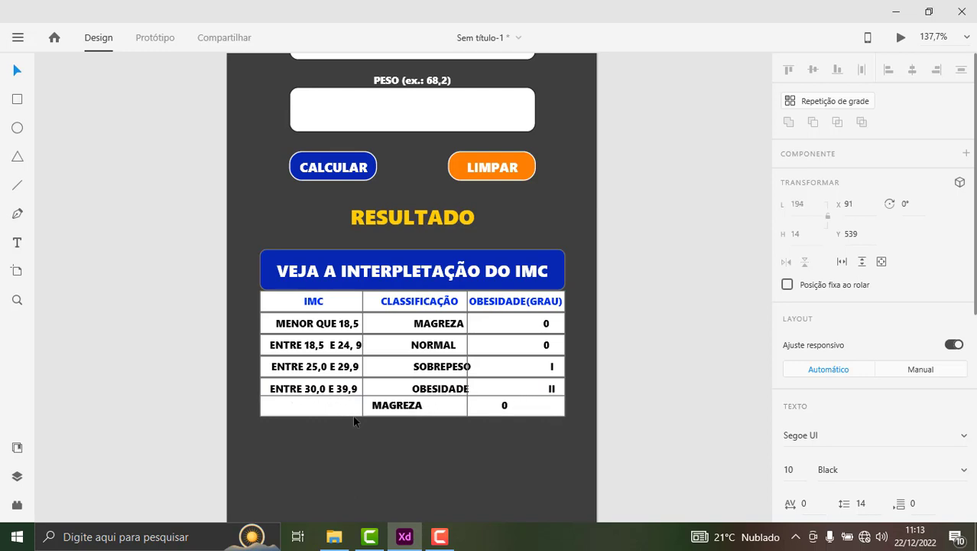
{"action": "type", "text": "MAI"}
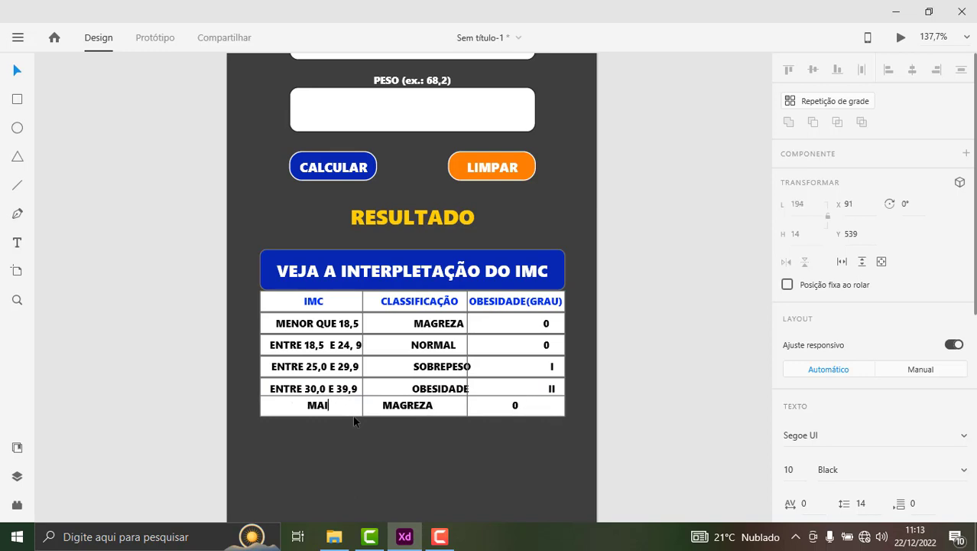
{"action": "type", "text": "OR QUE"}
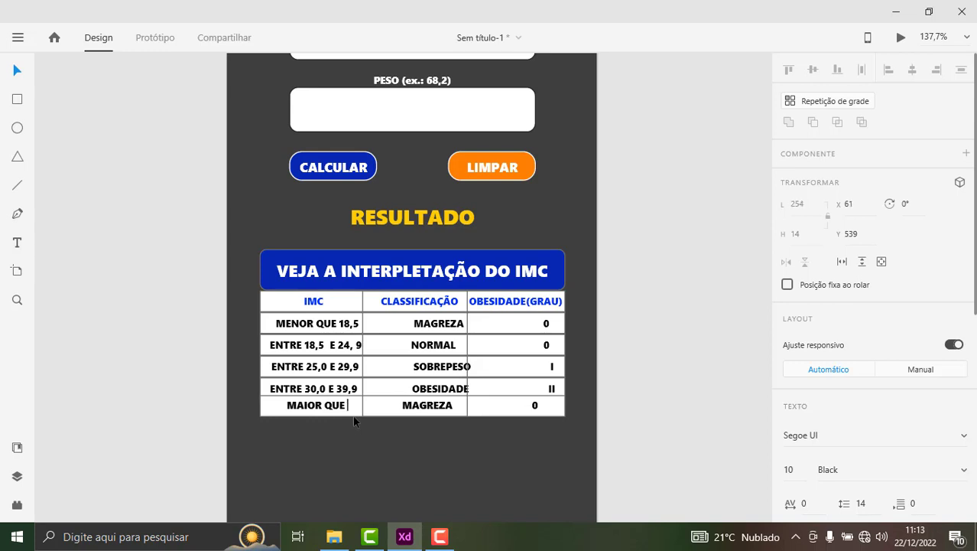
{"action": "type", "text": " 40,"}
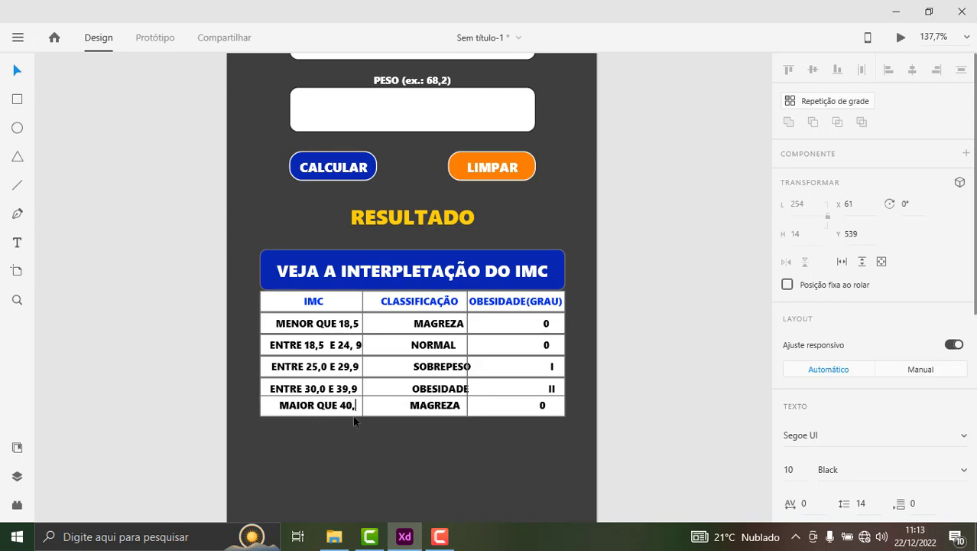
{"action": "type", "text": "0"}
Step: Change the last row's classification from MAGREZA to OBESIDADE GRAVE
{"action": "double_click", "coordinate": [458, 405]}
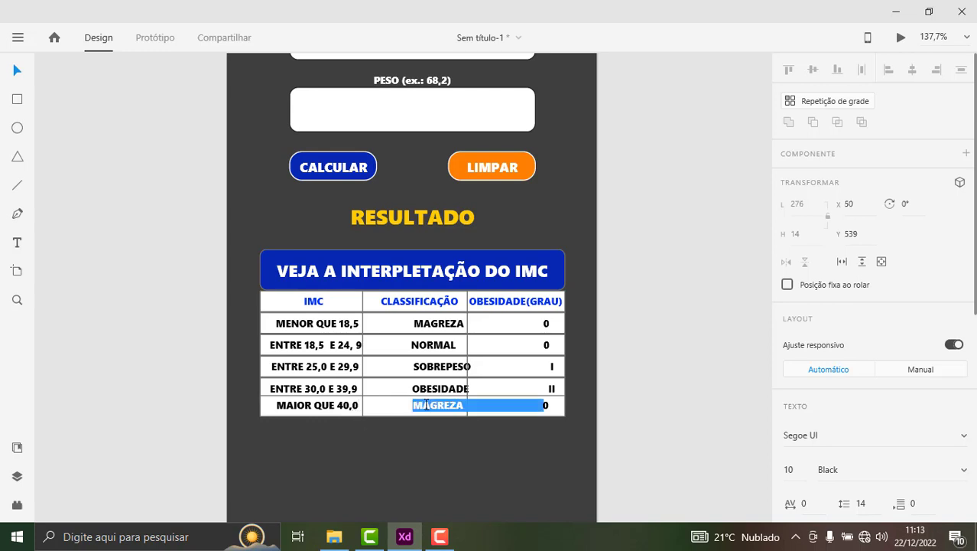
{"action": "left_click", "coordinate": [462, 406]}
{"action": "key", "text": "BackSpace"}
{"action": "key", "text": "BackSpace"}
{"action": "key", "text": "BackSpace"}
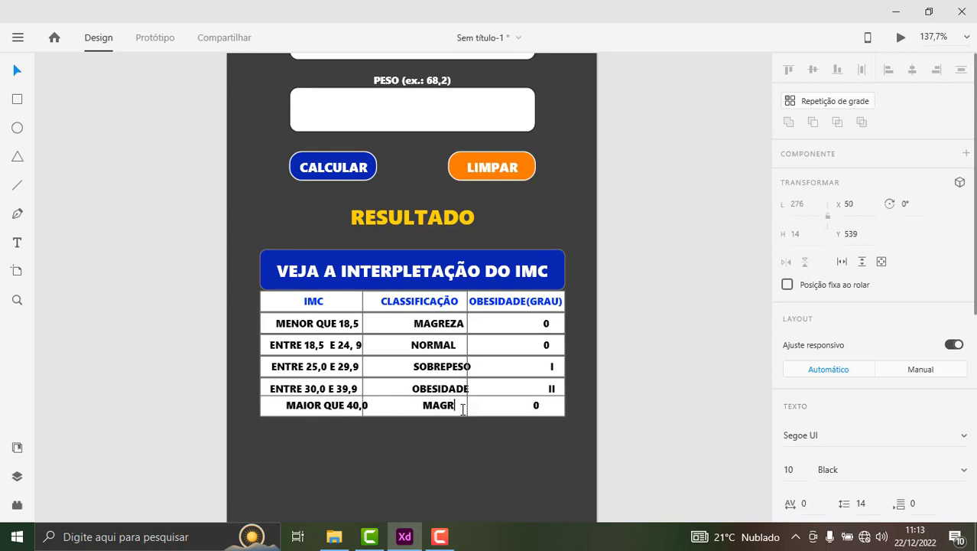
{"action": "key", "text": "BackSpace"}
{"action": "key", "text": "BackSpace"}
{"action": "key", "text": "BackSpace"}
{"action": "key", "text": "BackSpace"}
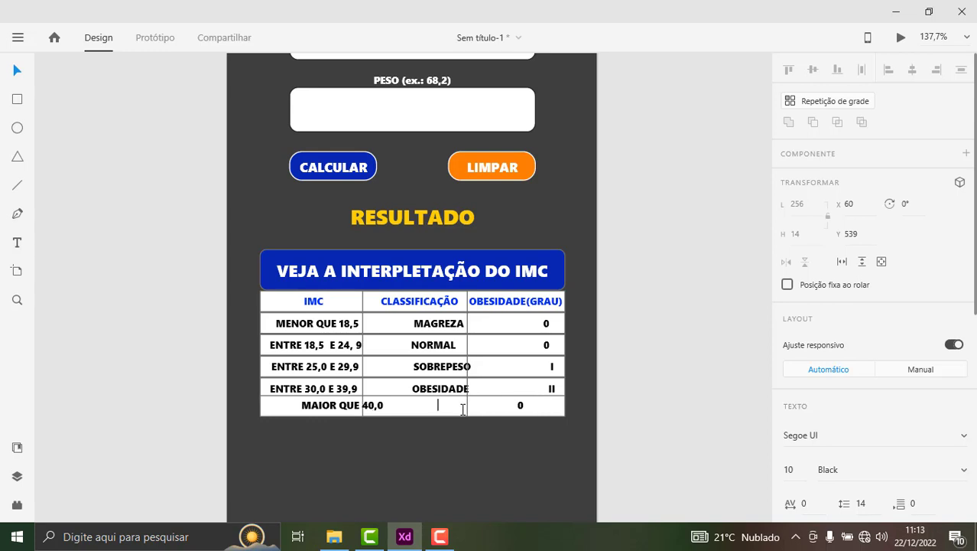
{"action": "type", "text": "OBESID "}
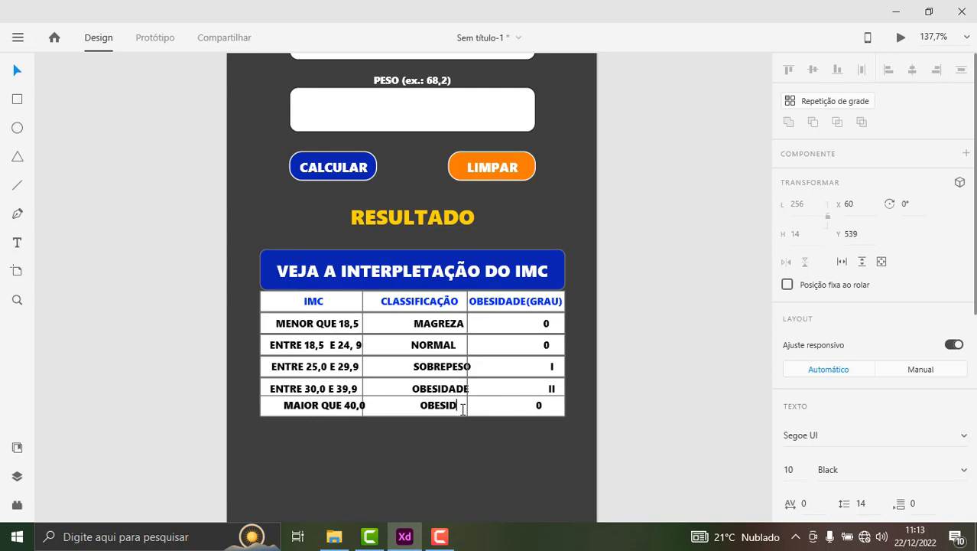
{"action": "type", "text": "ADED"}
{"action": "key", "text": "BackSpace"}
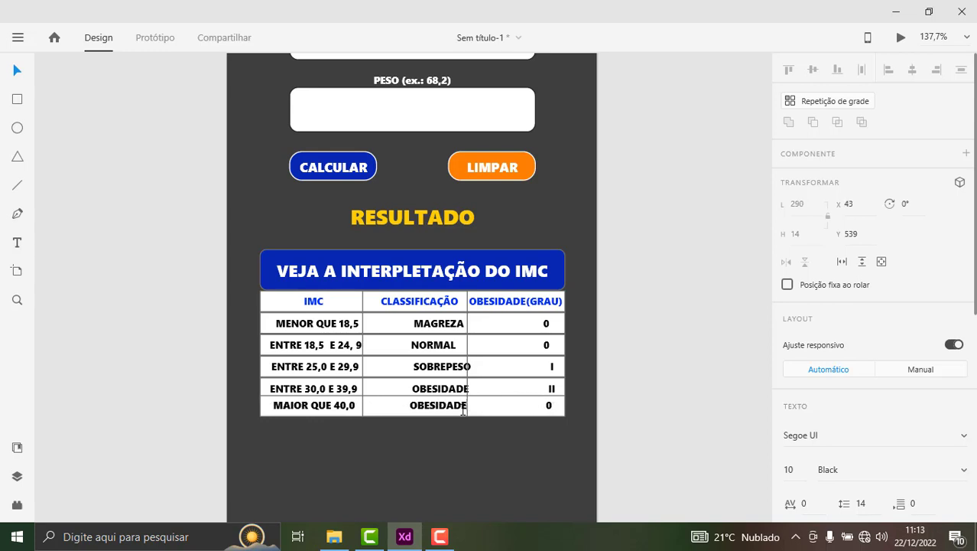
{"action": "type", "text": "GRAB"}
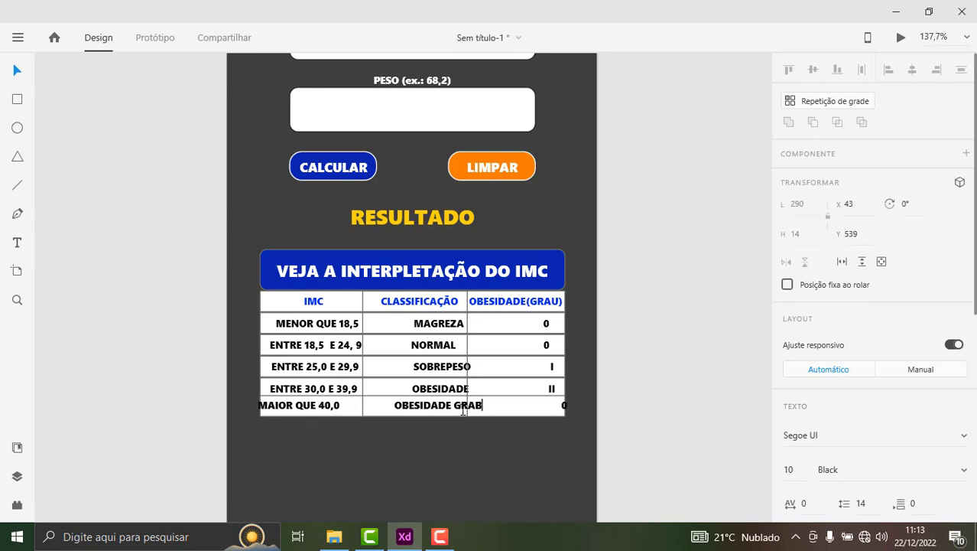
{"action": "key", "text": "BackSpace"}
{"action": "type", "text": "VE"}
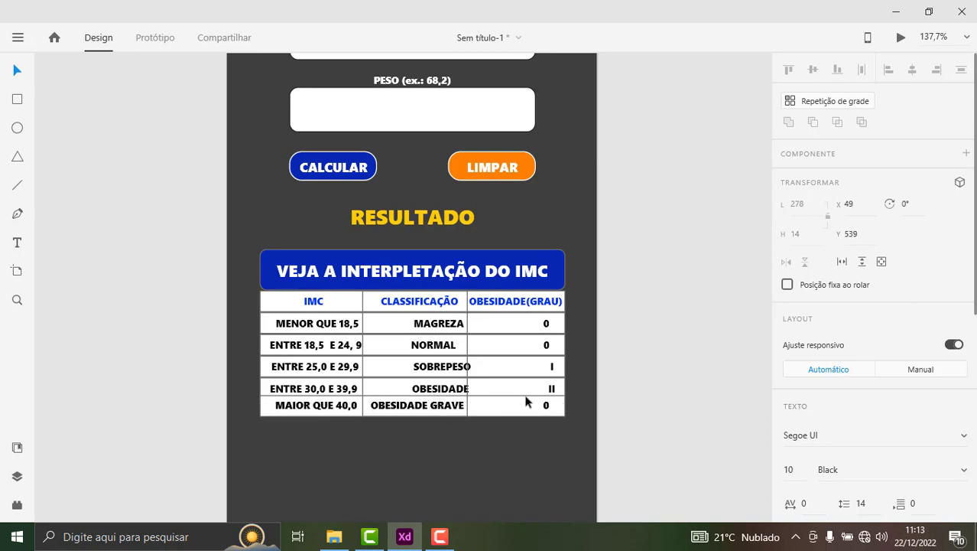
Step: Set the last row's grade to III and finish editing the table text
{"action": "double_click", "coordinate": [546, 406]}
{"action": "type", "text": "III"}
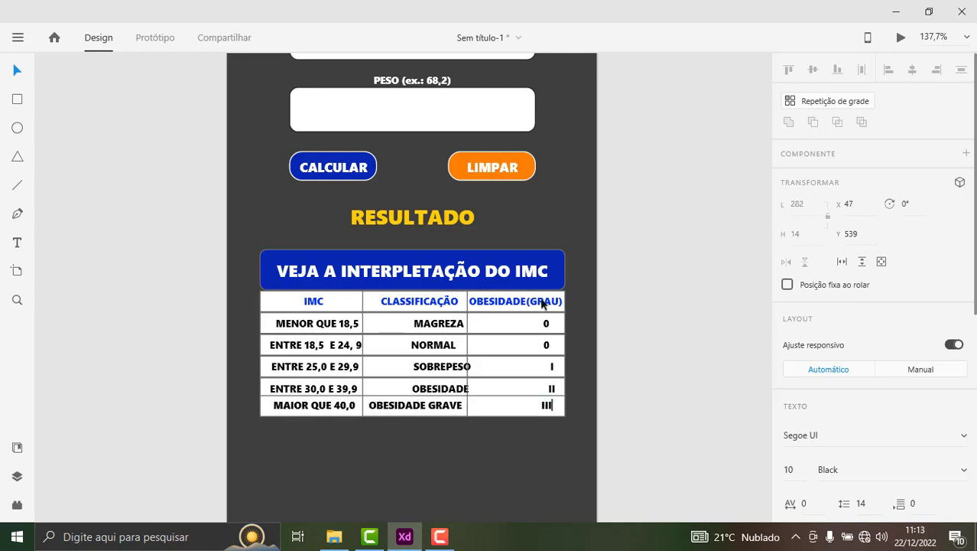
{"action": "key", "text": "Escape"}
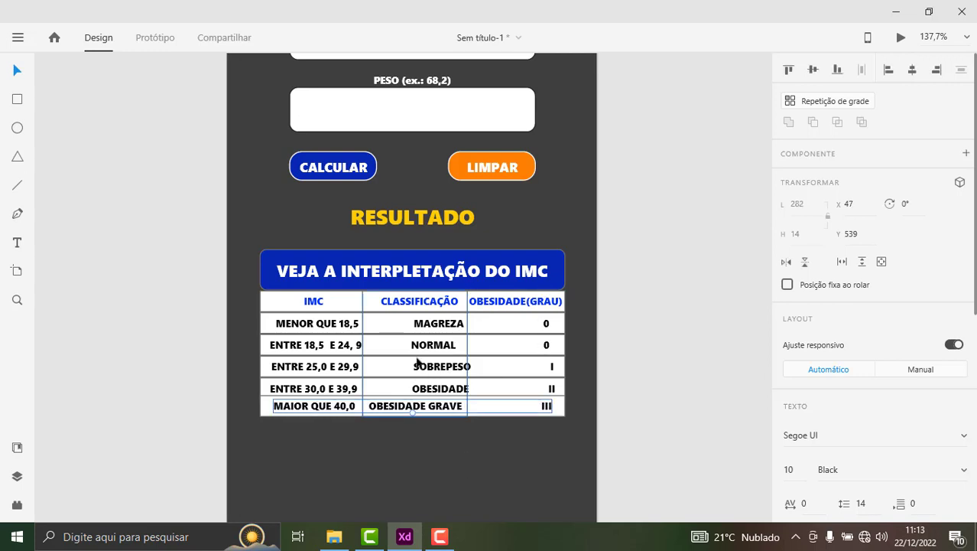
{"action": "left_click", "coordinate": [418, 368]}
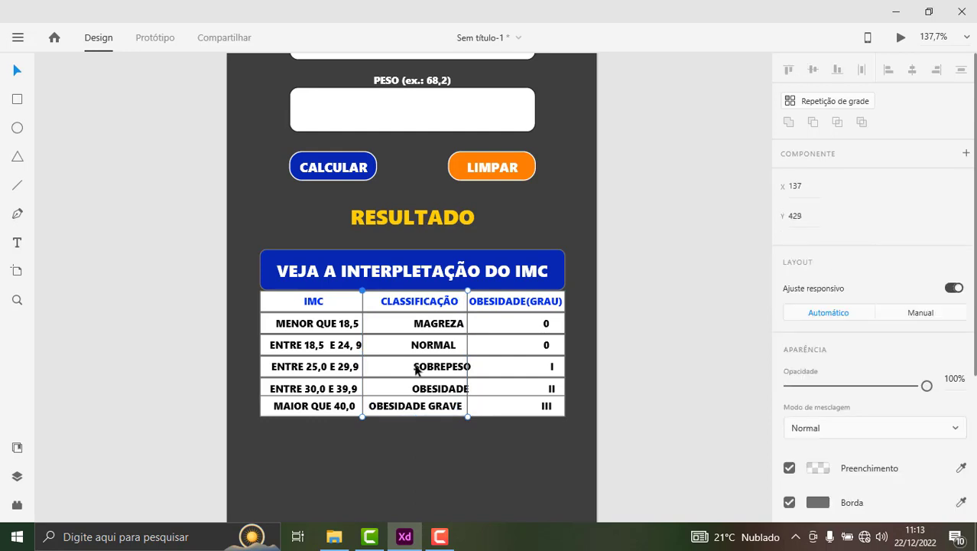
Step: Delete the extra spaces before SOBREPESO in the ENTRE 25,0 E 29,9 row
{"action": "double_click", "coordinate": [418, 370]}
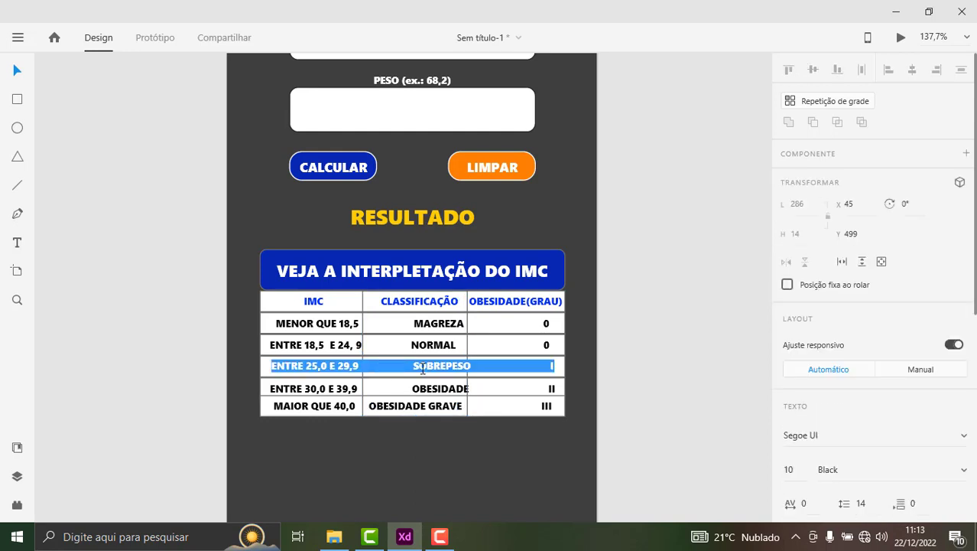
{"action": "left_click", "coordinate": [414, 366]}
{"action": "key", "text": "BackSpace"}
{"action": "key", "text": "BackSpace"}
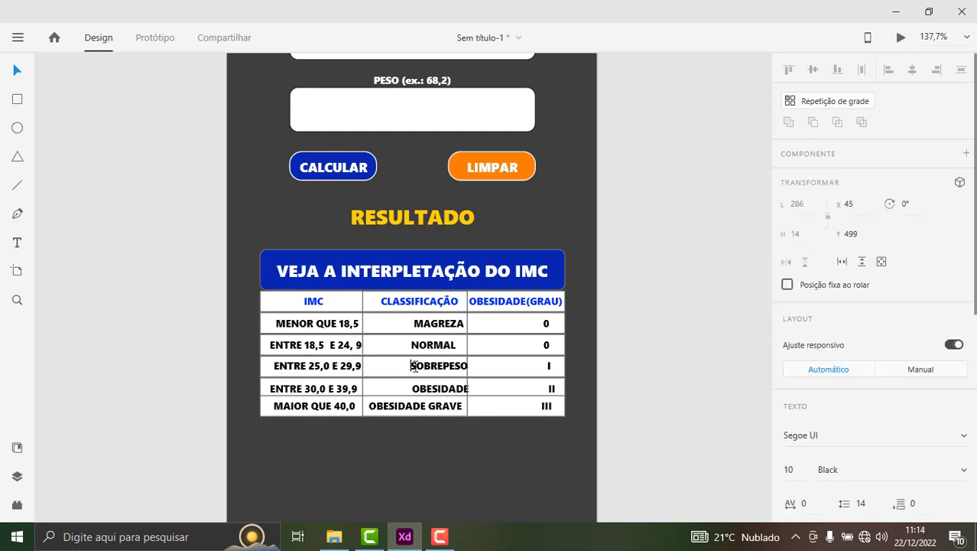
{"action": "key", "text": "BackSpace"}
{"action": "key", "text": "BackSpace"}
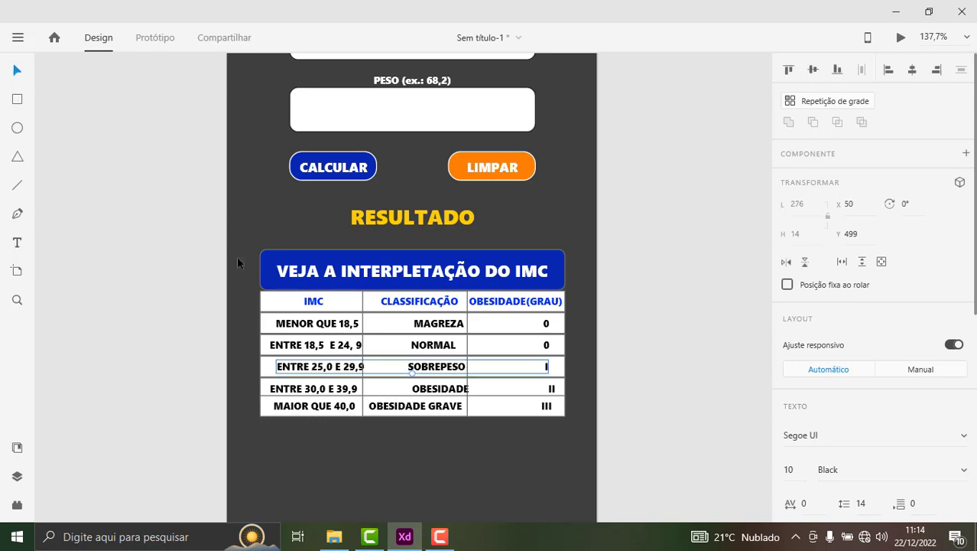
Step: Nudge the ENTRE 25,0 E 29,9 and ENTRE 30,0 E 39,9 rows left to align within the columns
{"action": "left_click", "coordinate": [269, 361]}
{"action": "key", "text": "Left"}
{"action": "key", "text": "Left"}
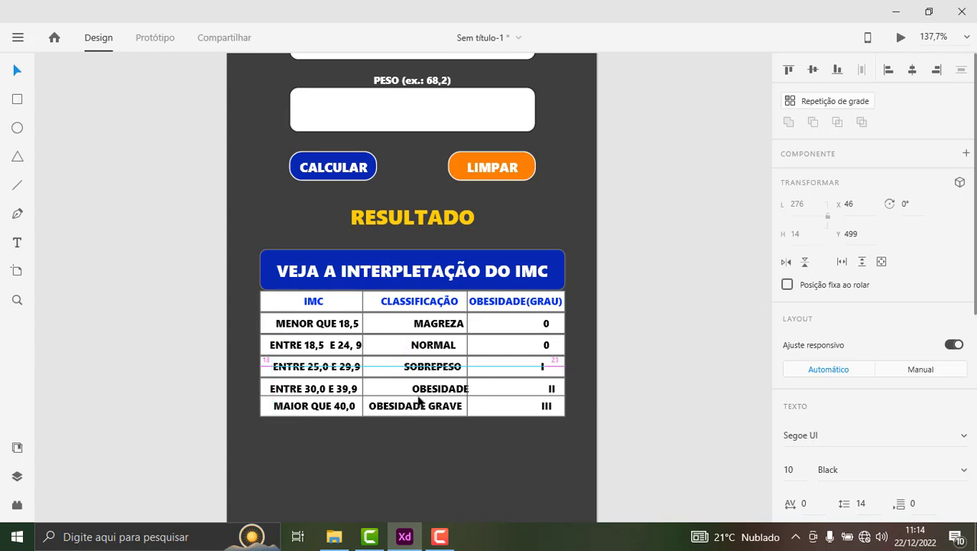
{"action": "left_click", "coordinate": [420, 390]}
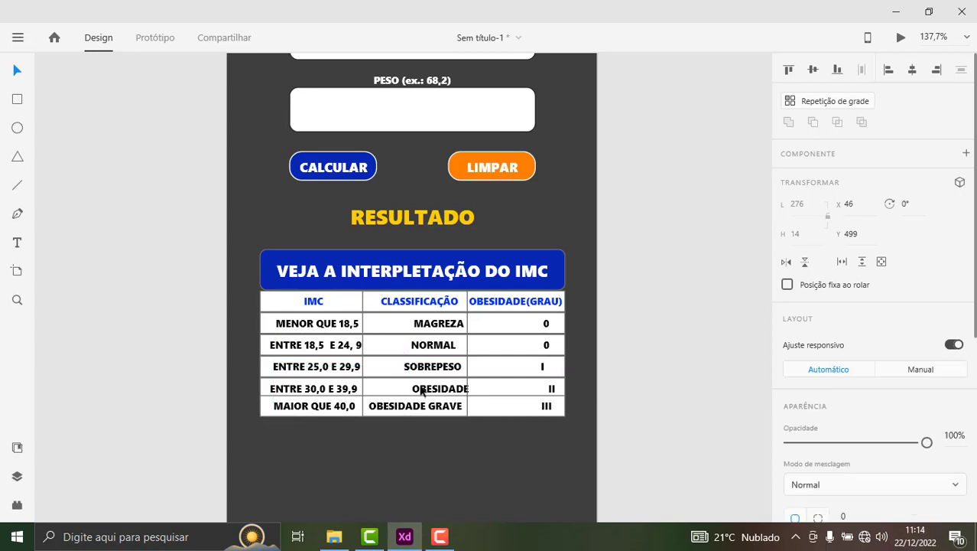
{"action": "left_click", "coordinate": [312, 391]}
{"action": "key", "text": "Left"}
{"action": "key", "text": "Left"}
{"action": "key", "text": "Left"}
{"action": "key", "text": "Left"}
{"action": "key", "text": "Left"}
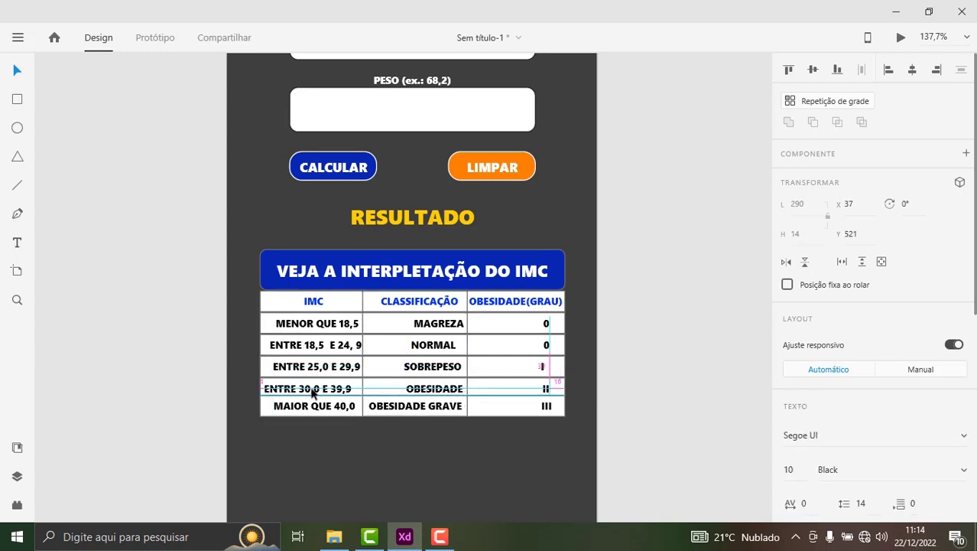
{"action": "key", "text": "Left"}
{"action": "key", "text": "Left"}
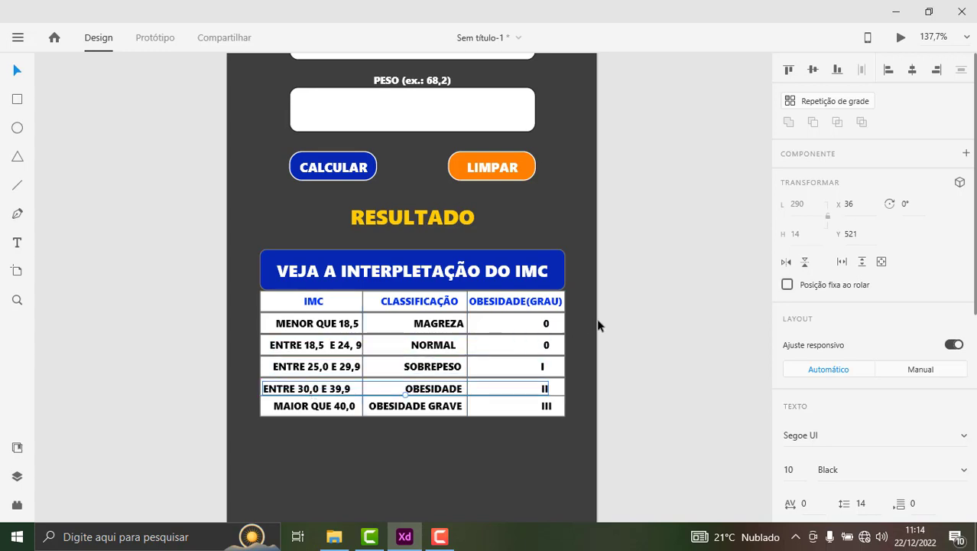
{"action": "left_click", "coordinate": [597, 329]}
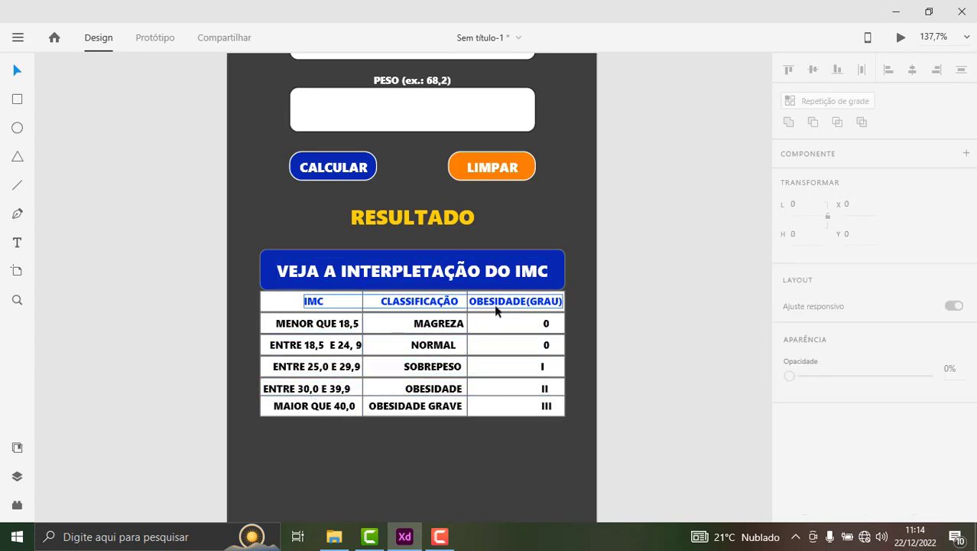
{"action": "scroll", "coordinate": [373, 302], "scroll_direction": "up", "scroll_amount": 1}
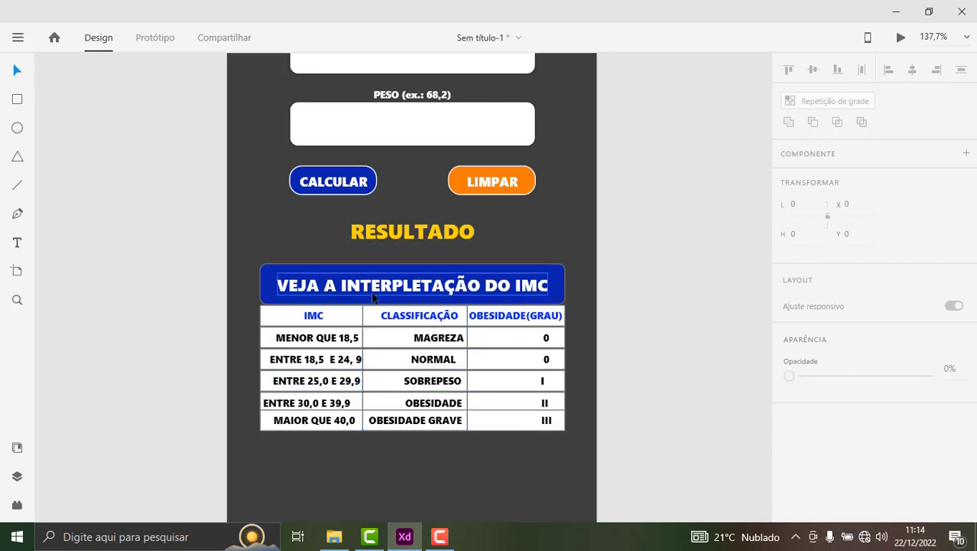
{"action": "scroll", "coordinate": [373, 302], "scroll_direction": "down", "scroll_amount": 2}
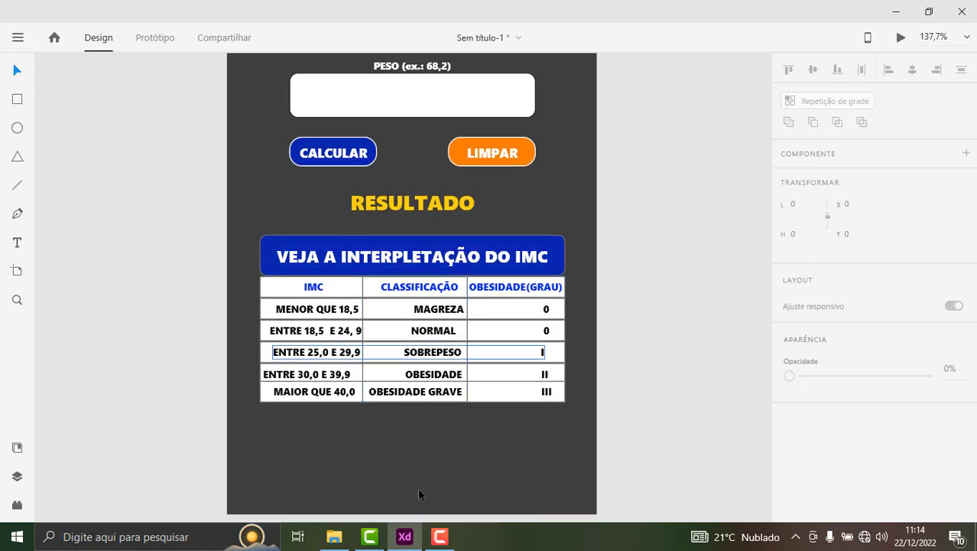
{"action": "scroll", "coordinate": [502, 459], "scroll_direction": "up", "scroll_amount": 3}
{"action": "scroll", "coordinate": [503, 456], "scroll_direction": "up", "scroll_amount": 2}
{"action": "scroll", "coordinate": [503, 455], "scroll_direction": "down", "scroll_amount": 2}
{"action": "scroll", "coordinate": [504, 452], "scroll_direction": "down", "scroll_amount": 1}
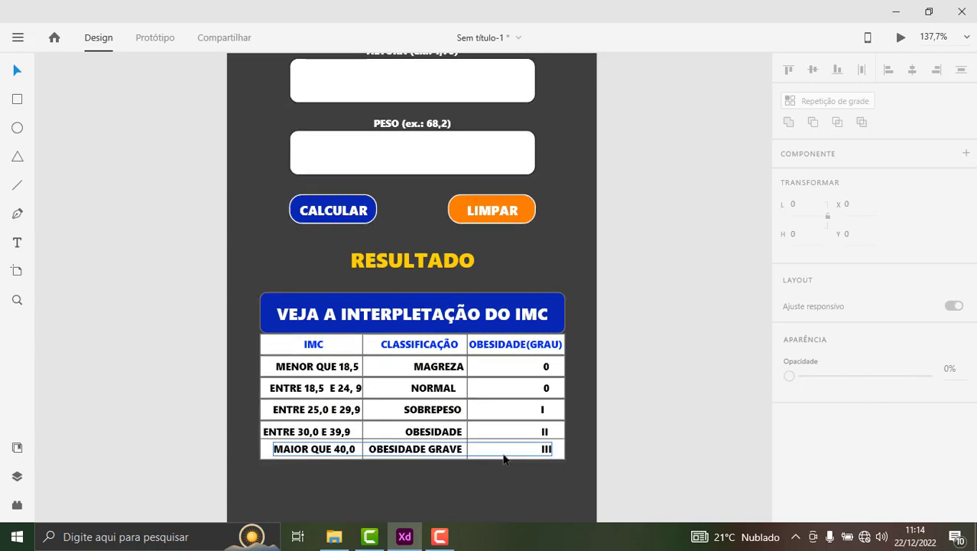
{"action": "scroll", "coordinate": [504, 455], "scroll_direction": "down", "scroll_amount": 3}
{"action": "scroll", "coordinate": [493, 479], "scroll_direction": "up", "scroll_amount": 5}
{"action": "scroll", "coordinate": [505, 459], "scroll_direction": "up", "scroll_amount": 5}
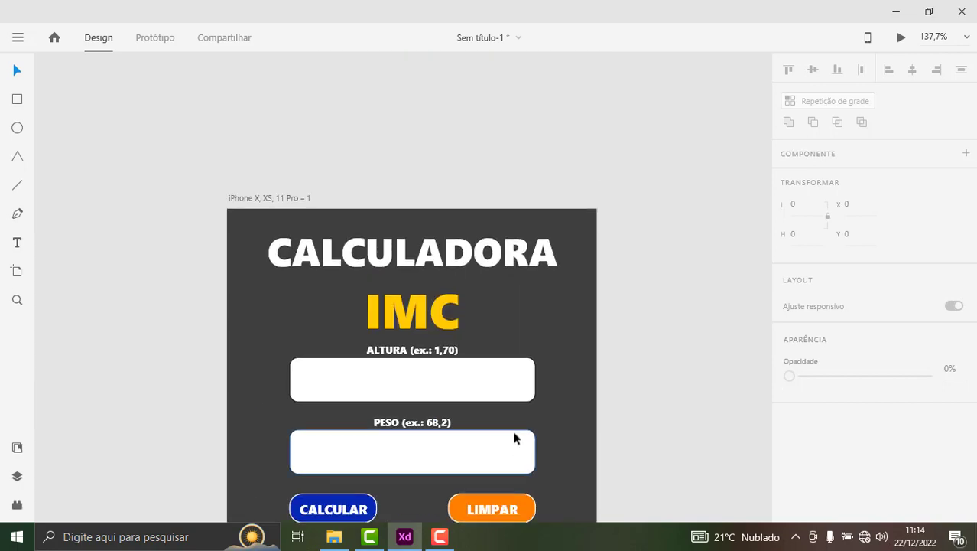
{"action": "scroll", "coordinate": [489, 375], "scroll_direction": "down", "scroll_amount": 1}
{"action": "scroll", "coordinate": [466, 309], "scroll_direction": "down", "scroll_amount": 3}
{"action": "scroll", "coordinate": [466, 309], "scroll_direction": "down", "scroll_amount": 4}
{"action": "scroll", "coordinate": [466, 314], "scroll_direction": "down", "scroll_amount": 3}
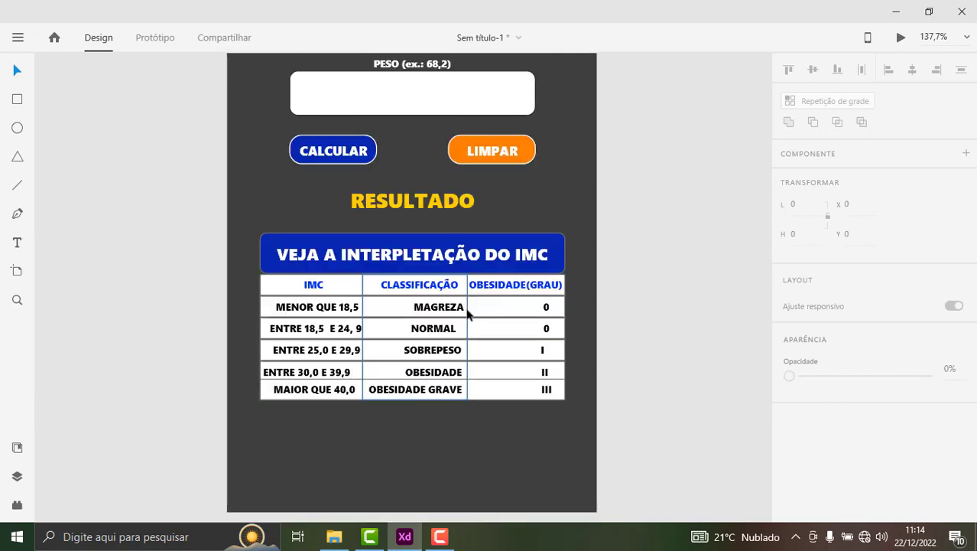
{"action": "scroll", "coordinate": [468, 329], "scroll_direction": "up", "scroll_amount": 2}
{"action": "scroll", "coordinate": [467, 331], "scroll_direction": "up", "scroll_amount": 3}
{"action": "scroll", "coordinate": [468, 332], "scroll_direction": "up", "scroll_amount": 2}
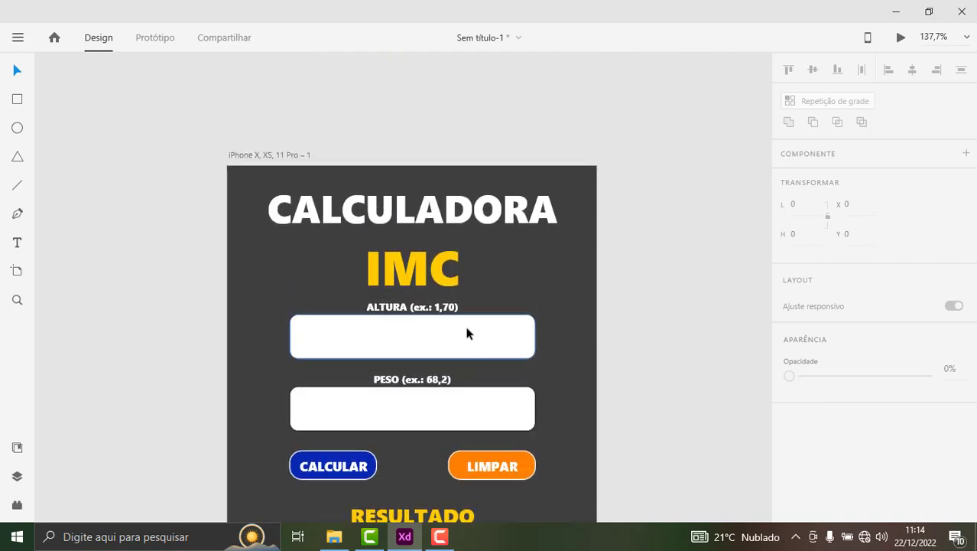
{"action": "scroll", "coordinate": [468, 332], "scroll_direction": "down", "scroll_amount": 2}
{"action": "scroll", "coordinate": [466, 332], "scroll_direction": "down", "scroll_amount": 2}
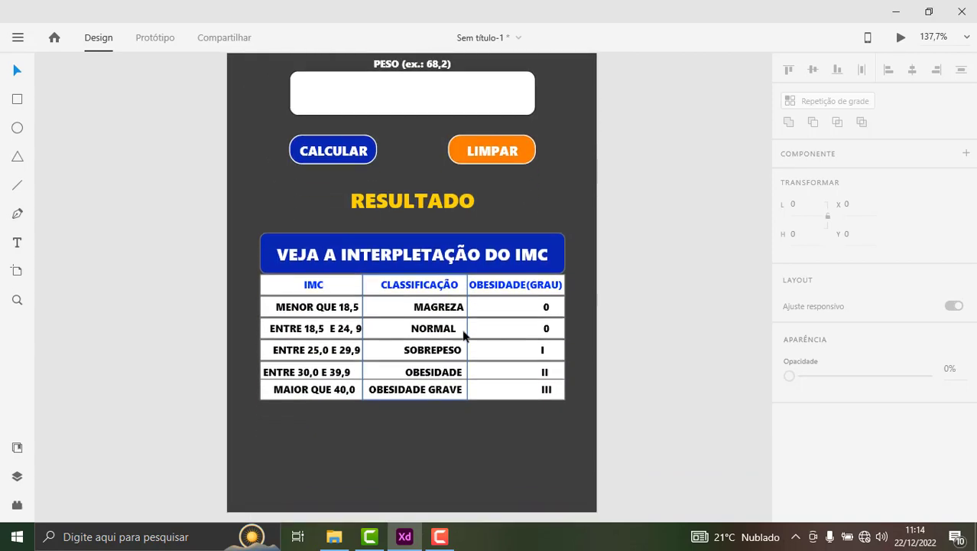
{"action": "scroll", "coordinate": [463, 339], "scroll_direction": "down", "scroll_amount": 1}
{"action": "scroll", "coordinate": [461, 341], "scroll_direction": "up", "scroll_amount": 2}
{"action": "scroll", "coordinate": [461, 346], "scroll_direction": "up", "scroll_amount": 4}
{"action": "scroll", "coordinate": [459, 348], "scroll_direction": "up", "scroll_amount": 2}
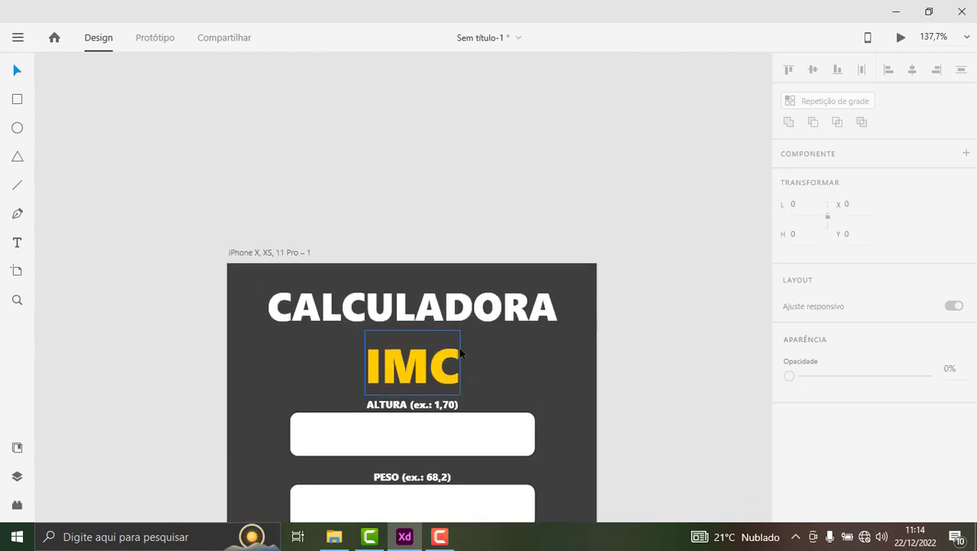
{"action": "scroll", "coordinate": [459, 347], "scroll_direction": "down", "scroll_amount": 1}
{"action": "scroll", "coordinate": [448, 314], "scroll_direction": "down", "scroll_amount": 3, "text": "ctrl"}
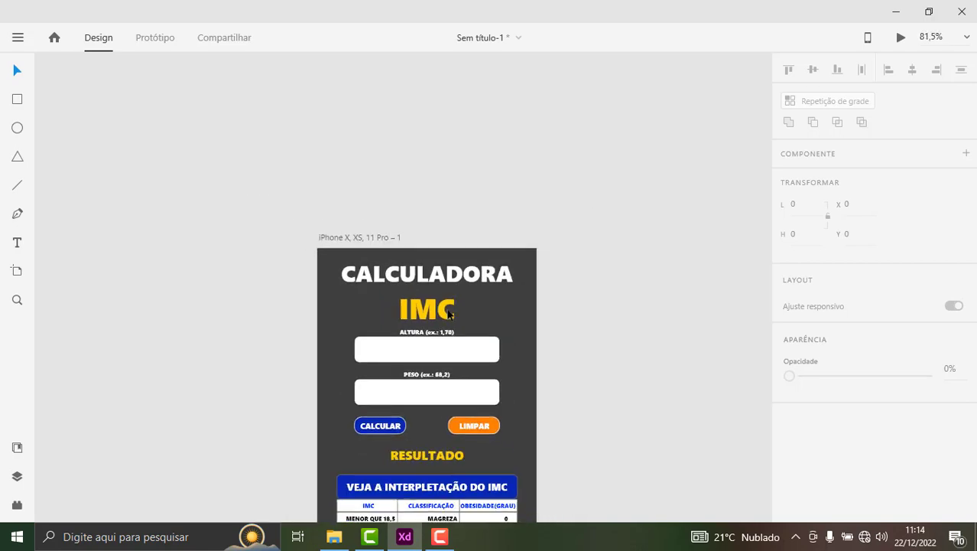
{"action": "scroll", "coordinate": [449, 323], "scroll_direction": "down", "scroll_amount": 2, "text": "ctrl"}
{"action": "scroll", "coordinate": [449, 336], "scroll_direction": "down", "scroll_amount": 1}
{"action": "scroll", "coordinate": [450, 356], "scroll_direction": "down", "scroll_amount": 2}
{"action": "scroll", "coordinate": [450, 359], "scroll_direction": "down", "scroll_amount": 1}
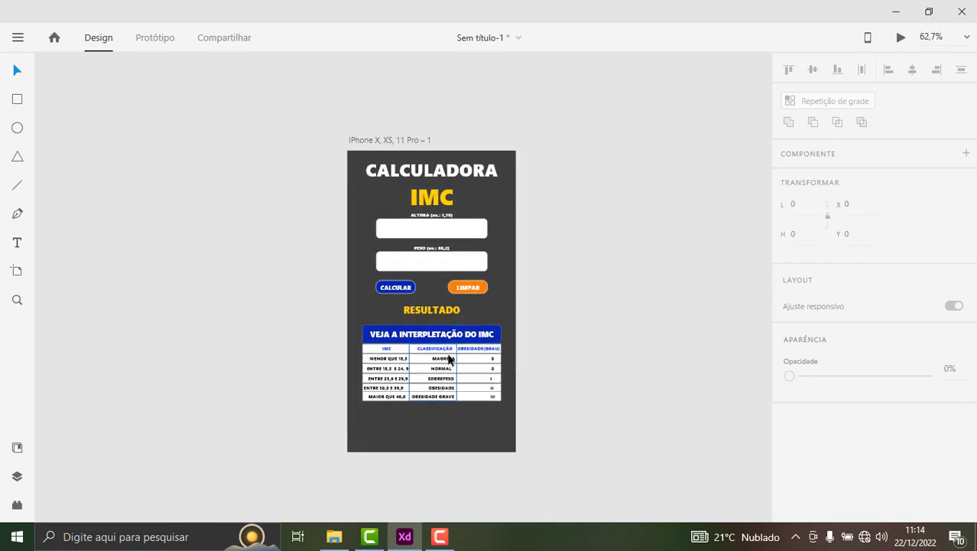
{"action": "scroll", "coordinate": [448, 356], "scroll_direction": "up", "scroll_amount": 3, "text": "ctrl"}
{"action": "scroll", "coordinate": [450, 361], "scroll_direction": "down", "scroll_amount": 3, "text": "ctrl"}
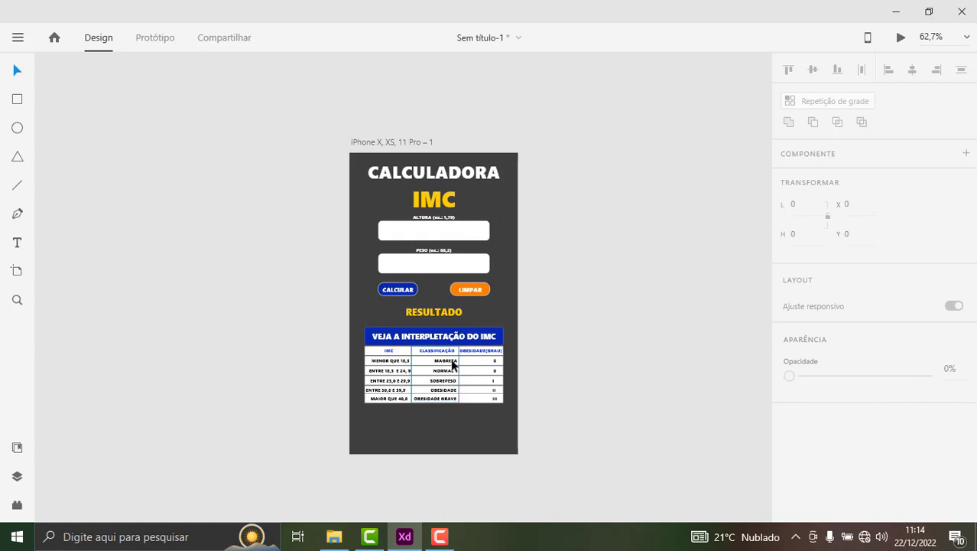
{"action": "scroll", "coordinate": [451, 366], "scroll_direction": "left", "scroll_amount": 1}
{"action": "scroll", "coordinate": [451, 366], "scroll_direction": "up", "scroll_amount": 1, "text": "ctrl"}
{"action": "scroll", "coordinate": [452, 365], "scroll_direction": "up", "scroll_amount": 1, "text": "ctrl"}
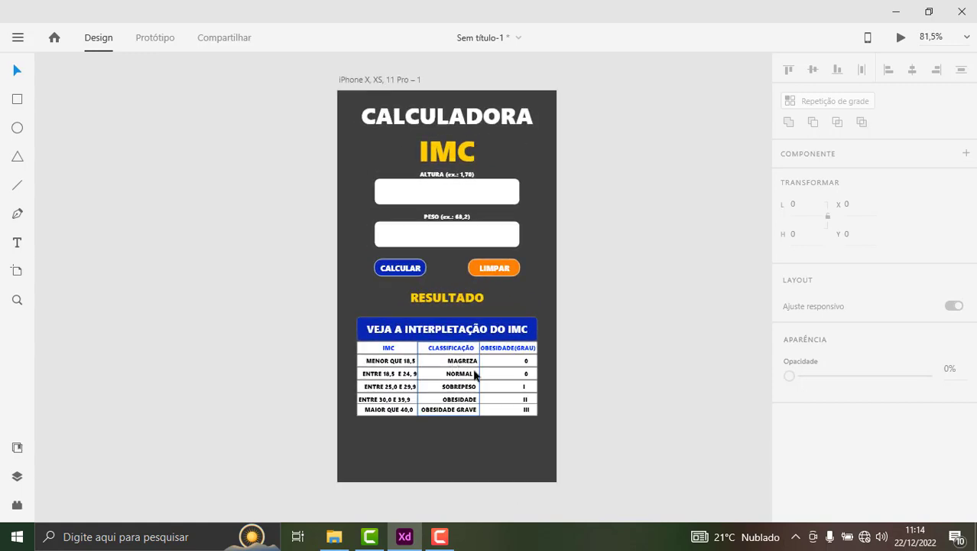